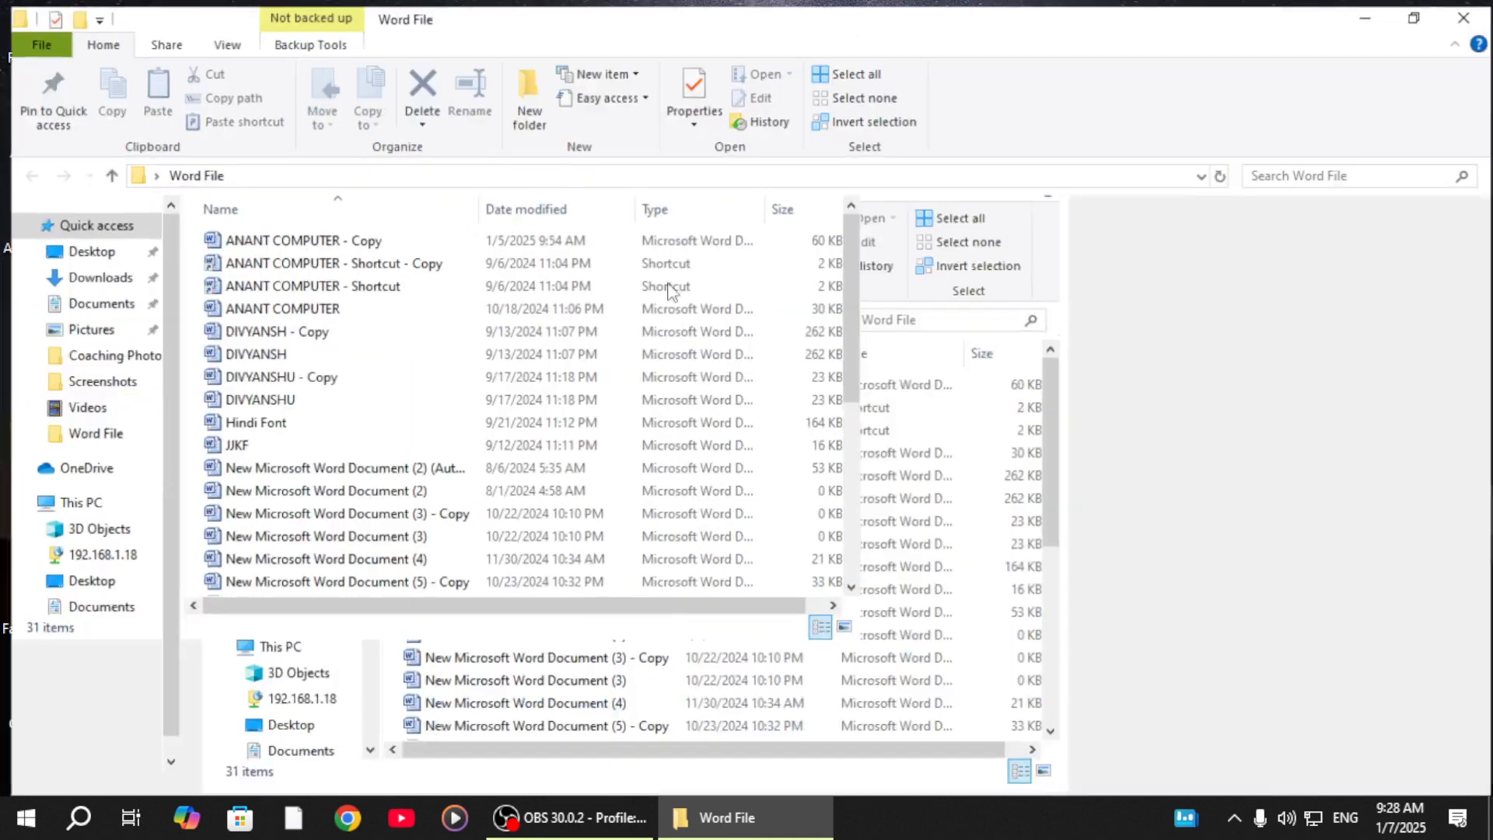
# Open the "ANANT COMPUTER - Copy" document and dismiss the document recovery and navigation panes
pyautogui.click(290, 237)
pyautogui.doubleClick(290, 237)
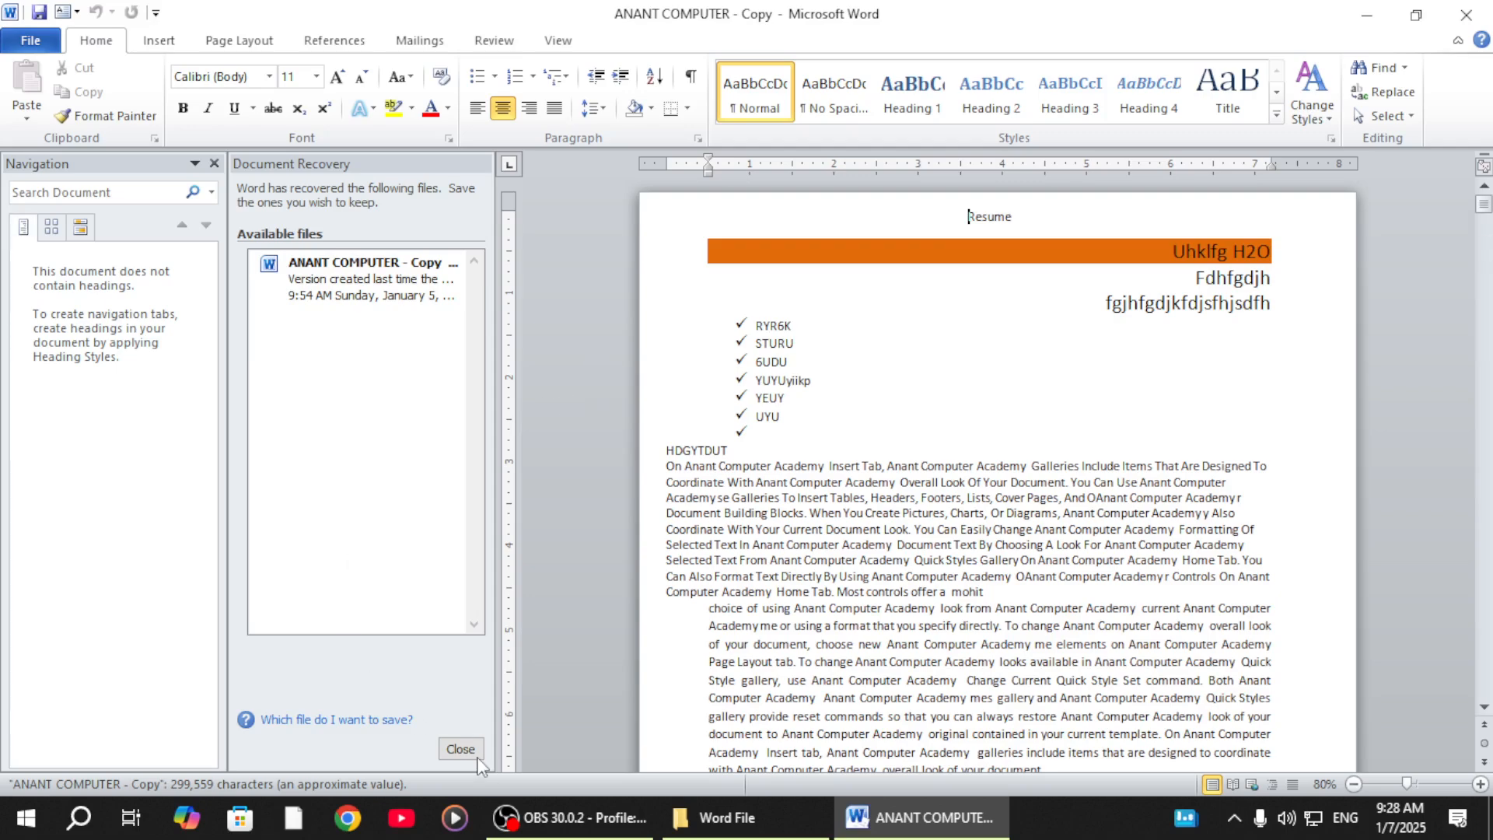
pyautogui.click(471, 752)
pyautogui.click(213, 163)
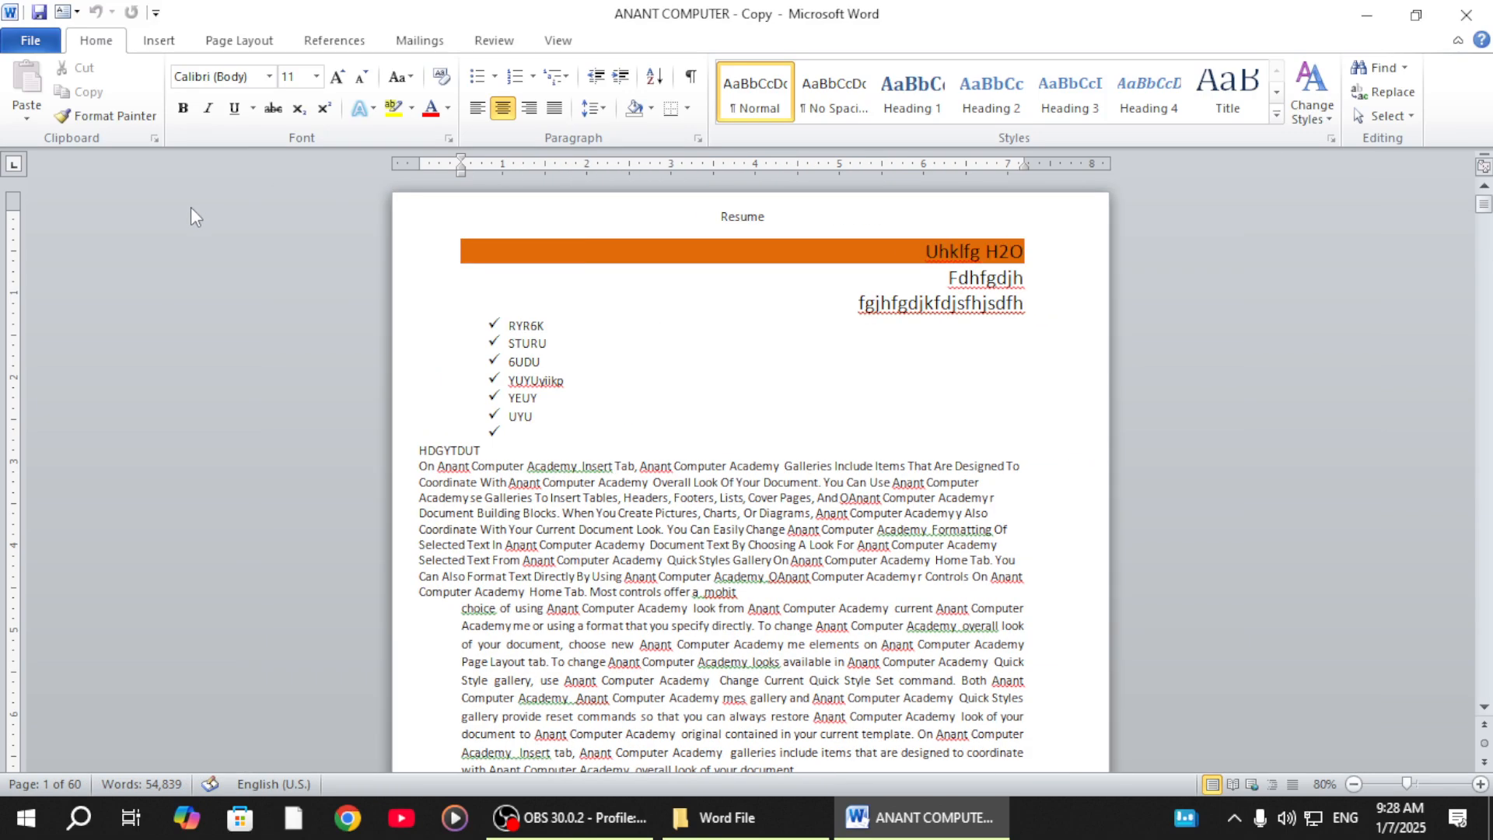
# Enlarge the text of the first five checkmark list items, RYR6K through YEUY, to font size 22
pyautogui.scroll(8, 367, 353)
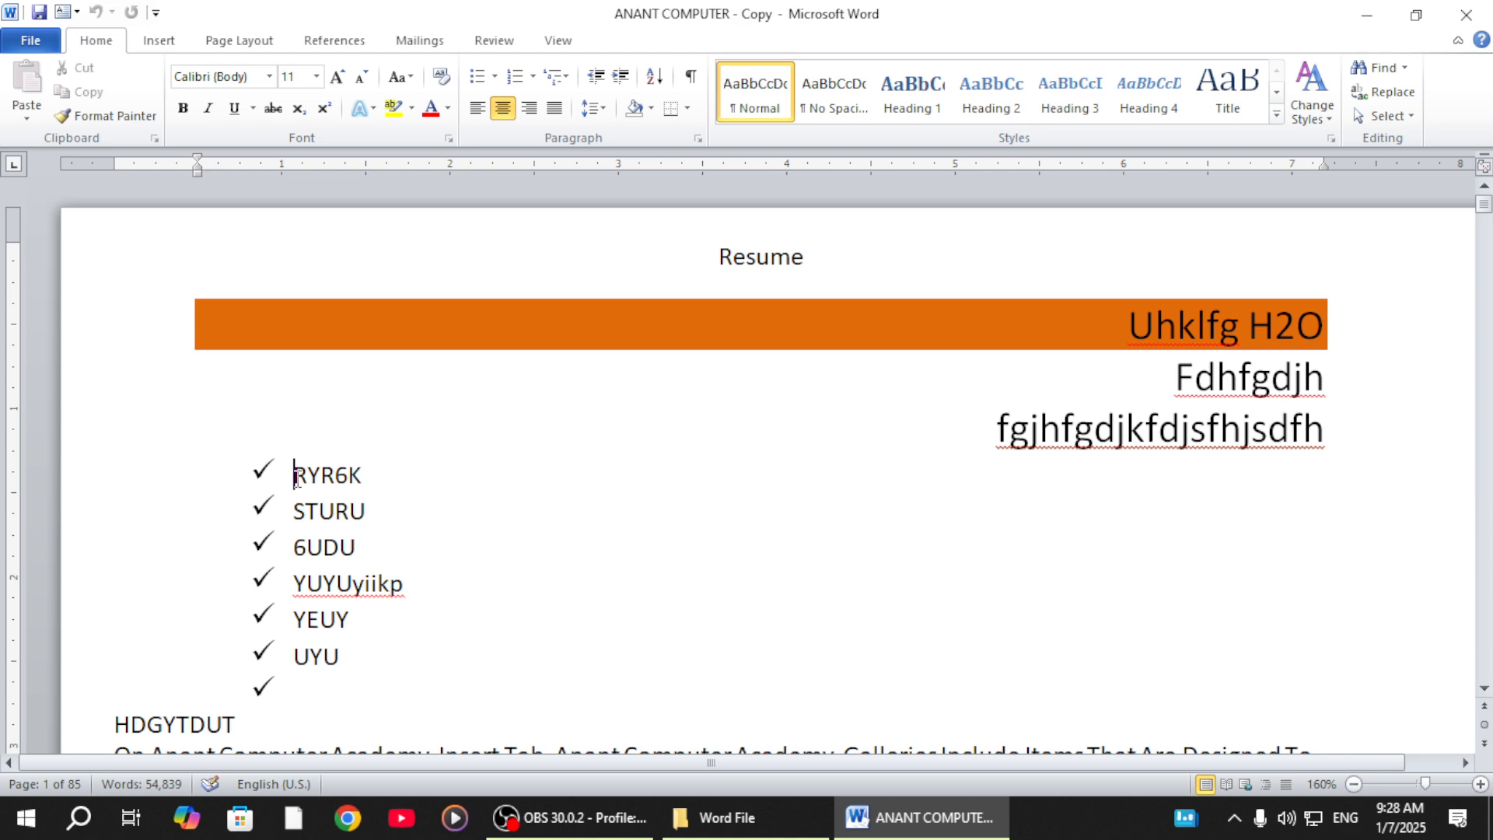
pyautogui.moveTo(297, 480); pyautogui.dragTo(404, 619)
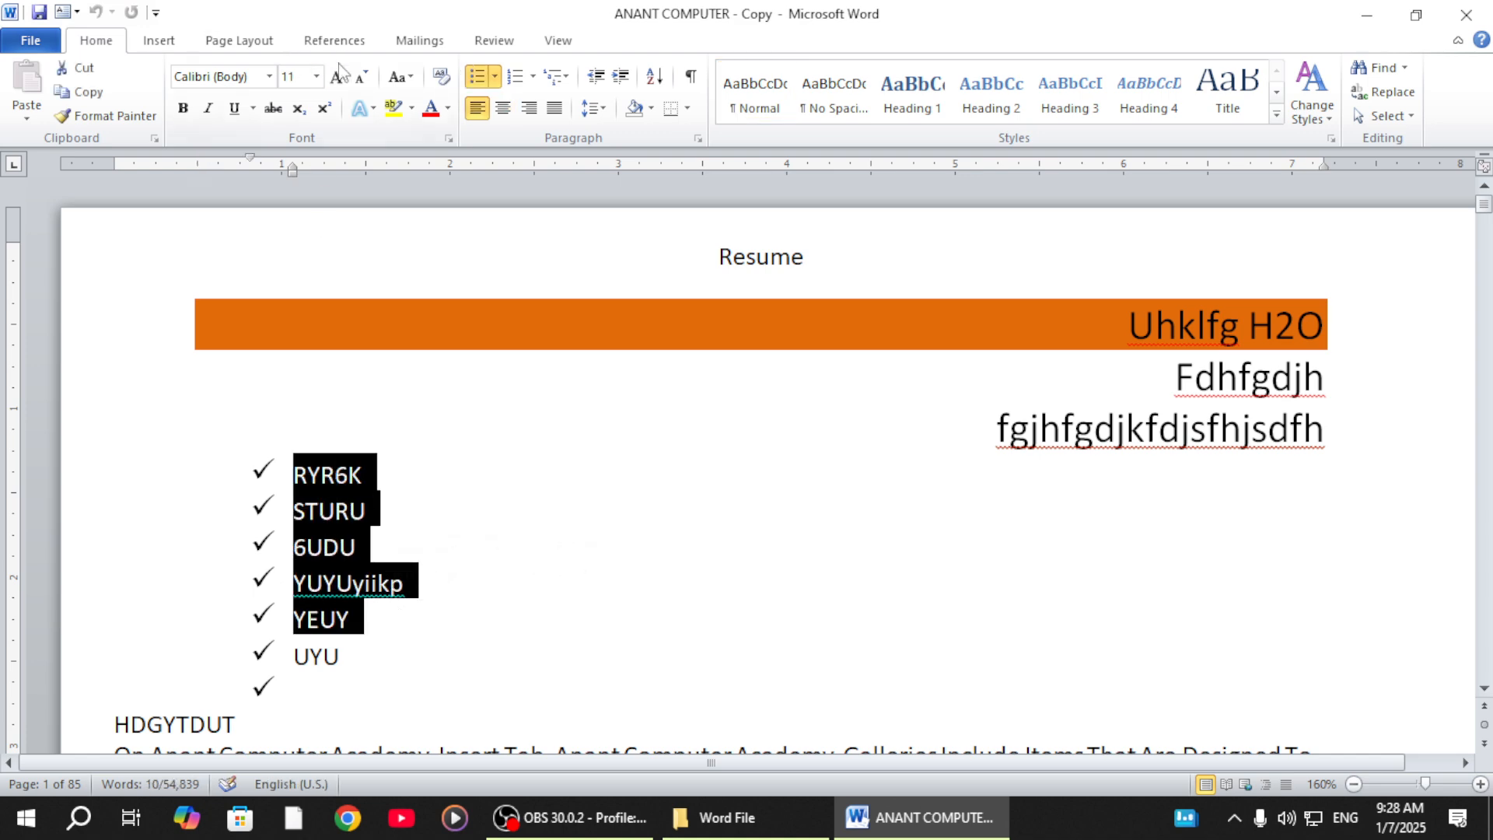
pyautogui.click(338, 75)
pyautogui.click(338, 76)
pyautogui.click(337, 76)
pyautogui.click(337, 75)
pyautogui.click(338, 77)
pyautogui.click(338, 77)
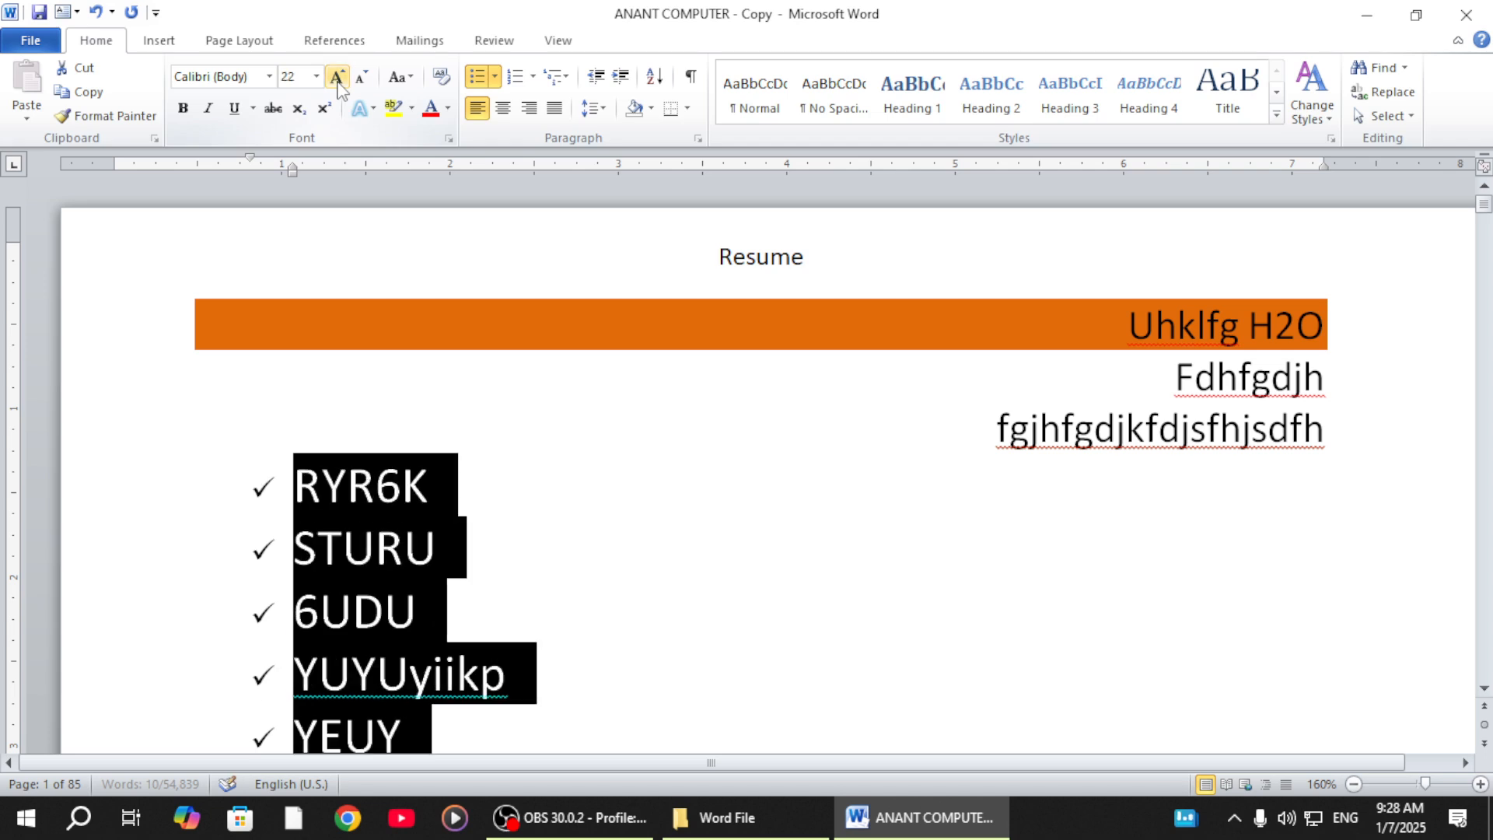
# Reduce the first five checkmark list items to font size 12
pyautogui.click(357, 78)
pyautogui.click(358, 79)
pyautogui.click(358, 78)
pyautogui.click(358, 78)
pyautogui.click(358, 78)
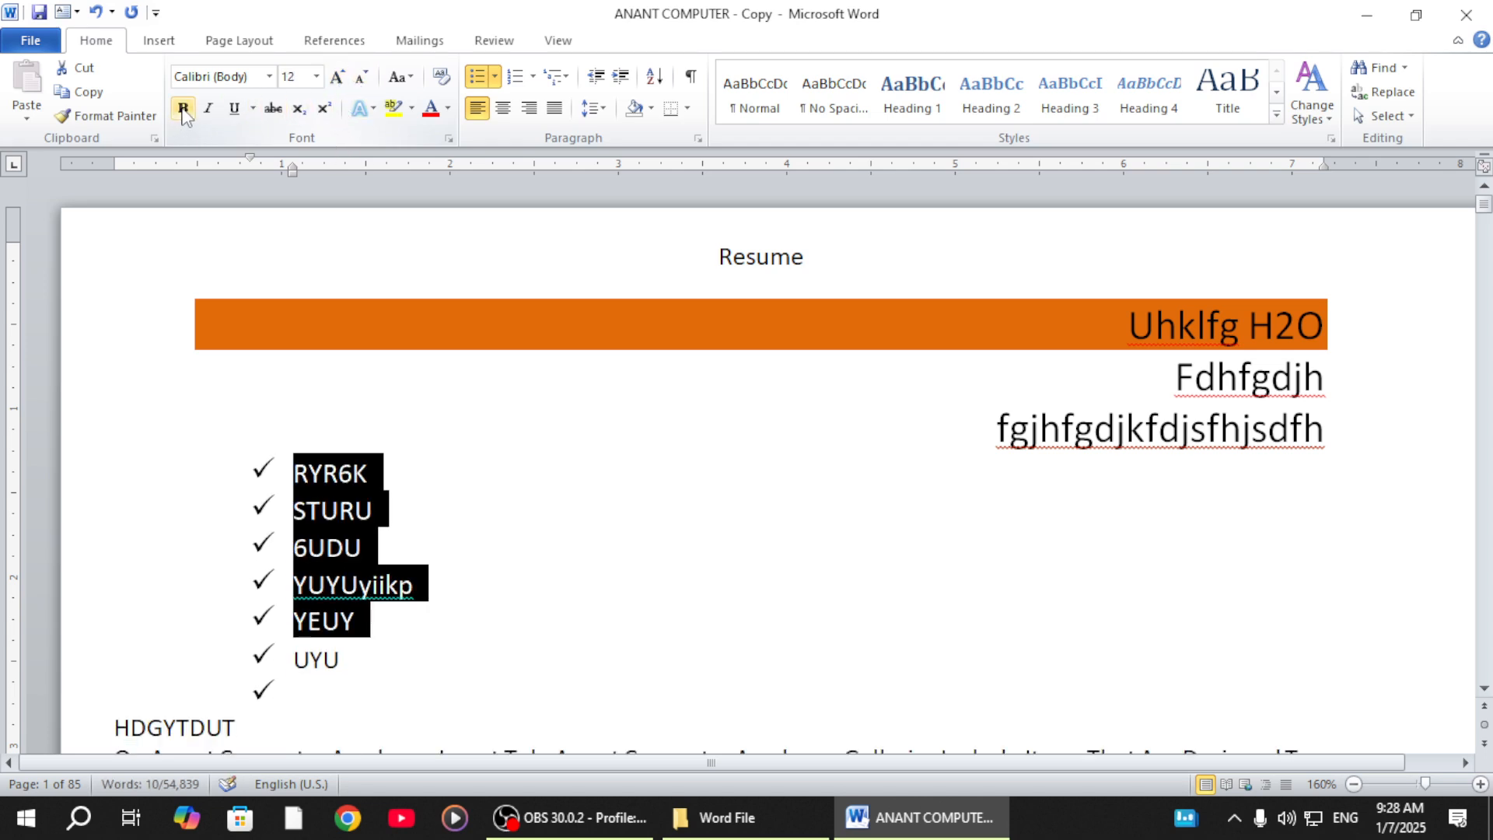
# Try bold, italic and underline in turn on the first five list items, switching each one off again
pyautogui.click(183, 110)
pyautogui.click(183, 110)
pyautogui.click(209, 110)
pyautogui.click(210, 110)
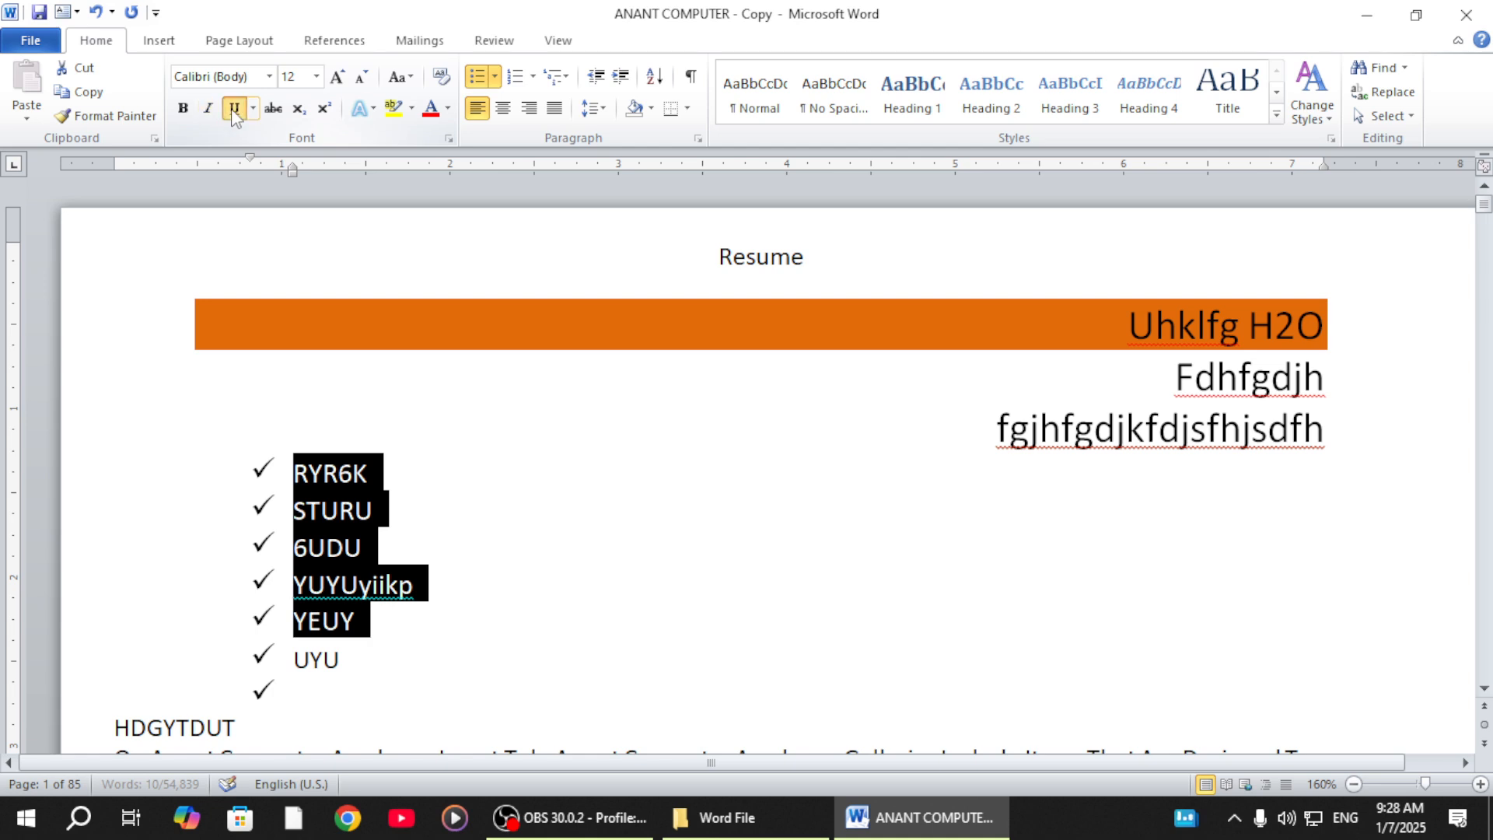
pyautogui.click(234, 110)
pyautogui.click(233, 110)
# Apply strikethrough and underline to the first five list items
pyautogui.click(272, 110)
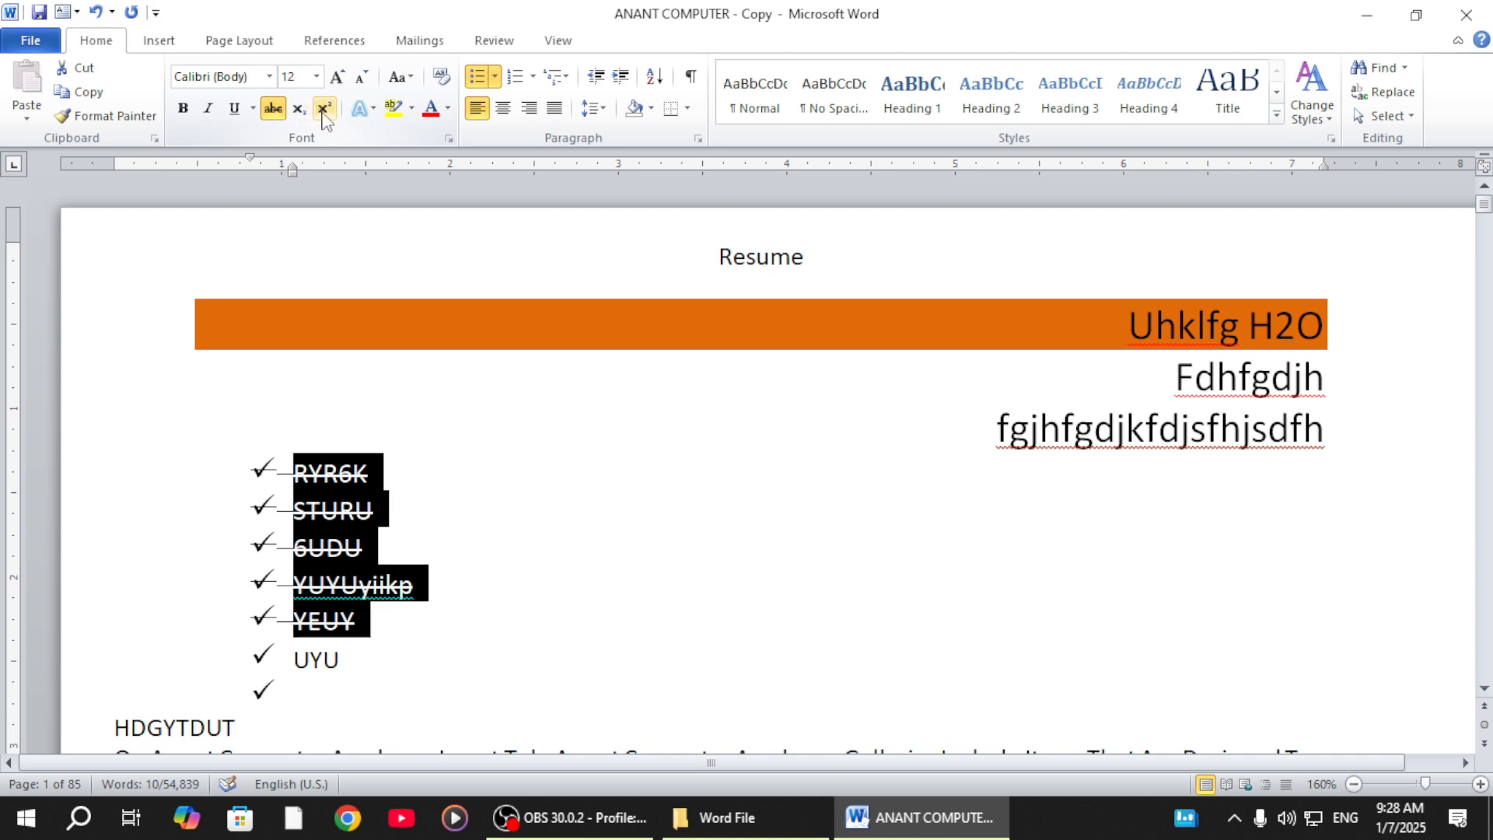
pyautogui.click(233, 108)
pyautogui.click(426, 505)
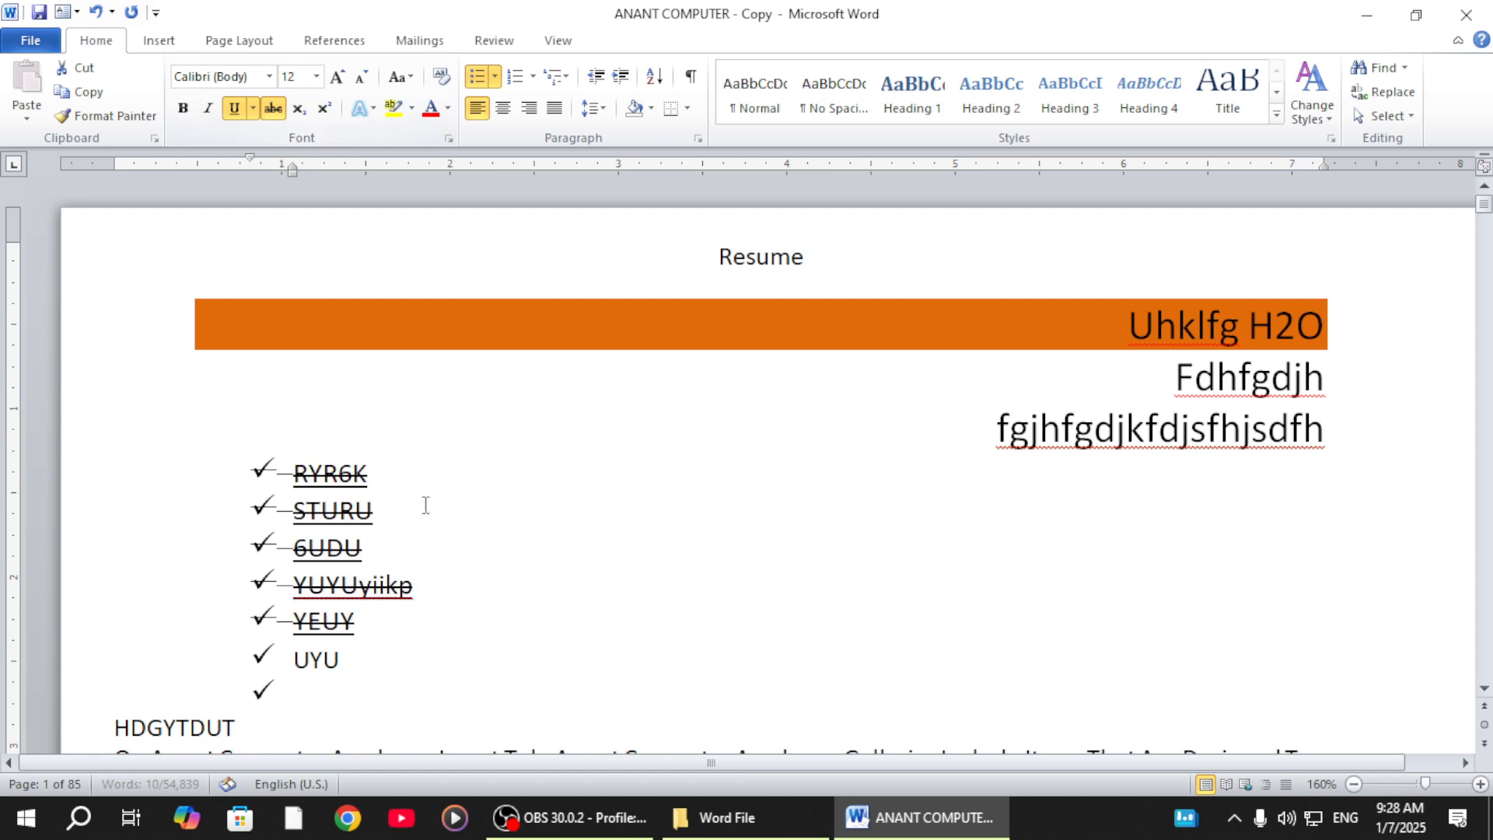
# Remove the underline and strikethrough from the first five list items
pyautogui.moveTo(267, 468); pyautogui.dragTo(365, 622)
pyautogui.click(237, 109)
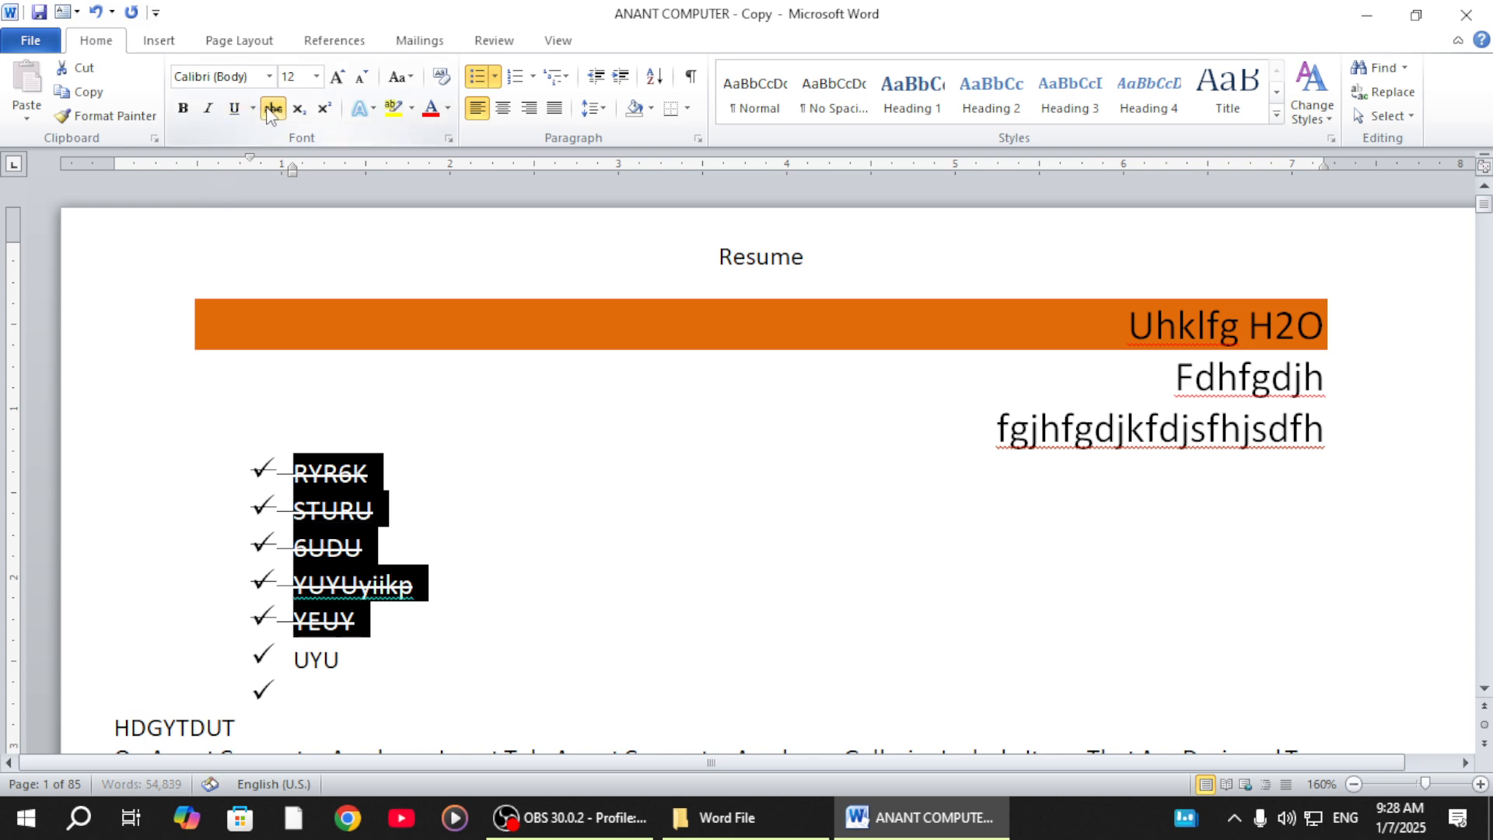
pyautogui.click(273, 109)
# Add "H2O" after RYR6K in the first list item and format its 2 as superscript
pyautogui.click(397, 473)
pyautogui.write('H')
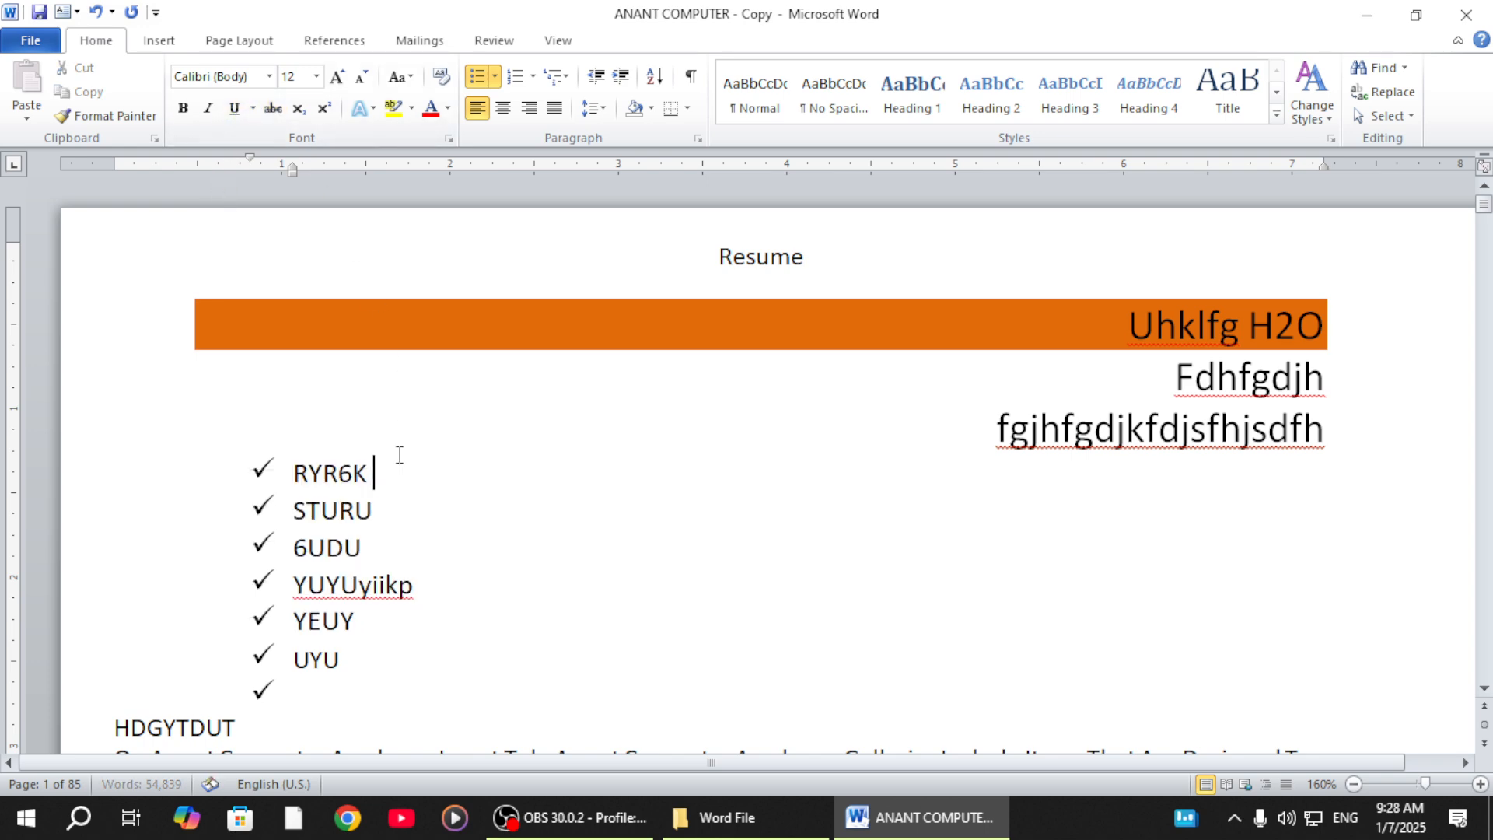
pyautogui.write('2O')
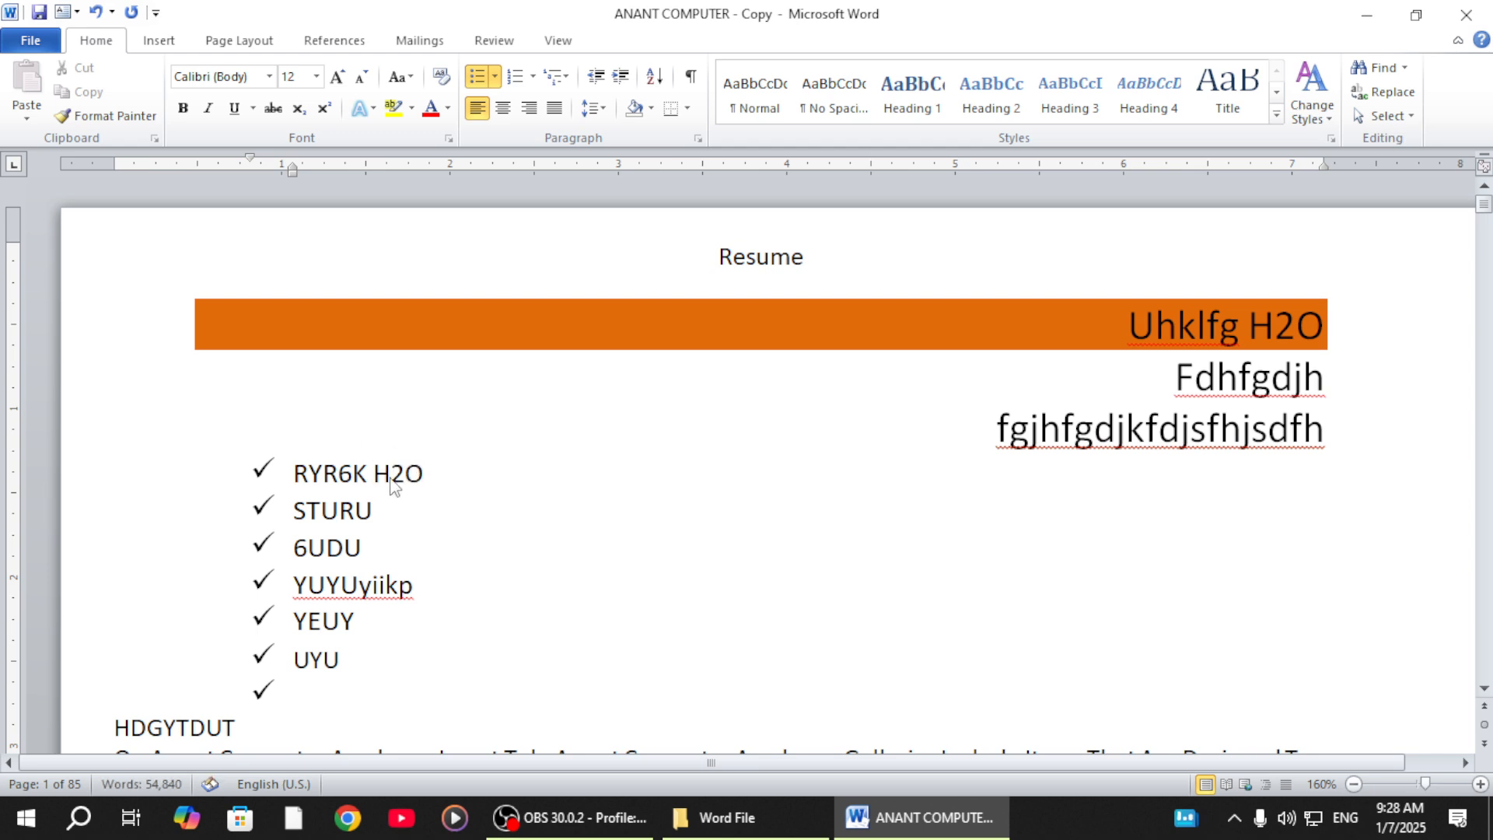
pyautogui.moveTo(391, 474); pyautogui.dragTo(405, 474)
pyautogui.click(297, 109)
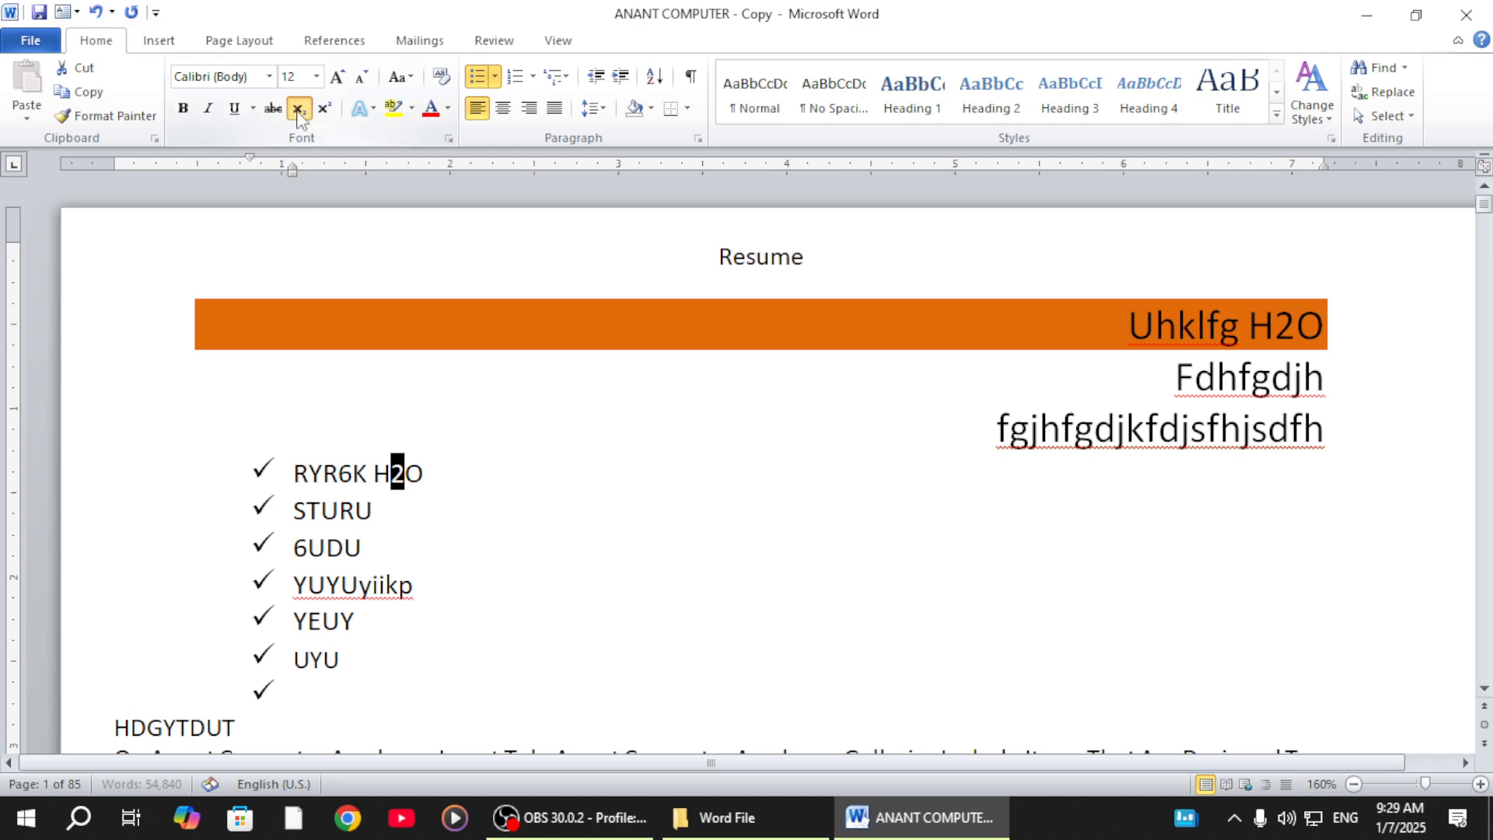
pyautogui.click(325, 109)
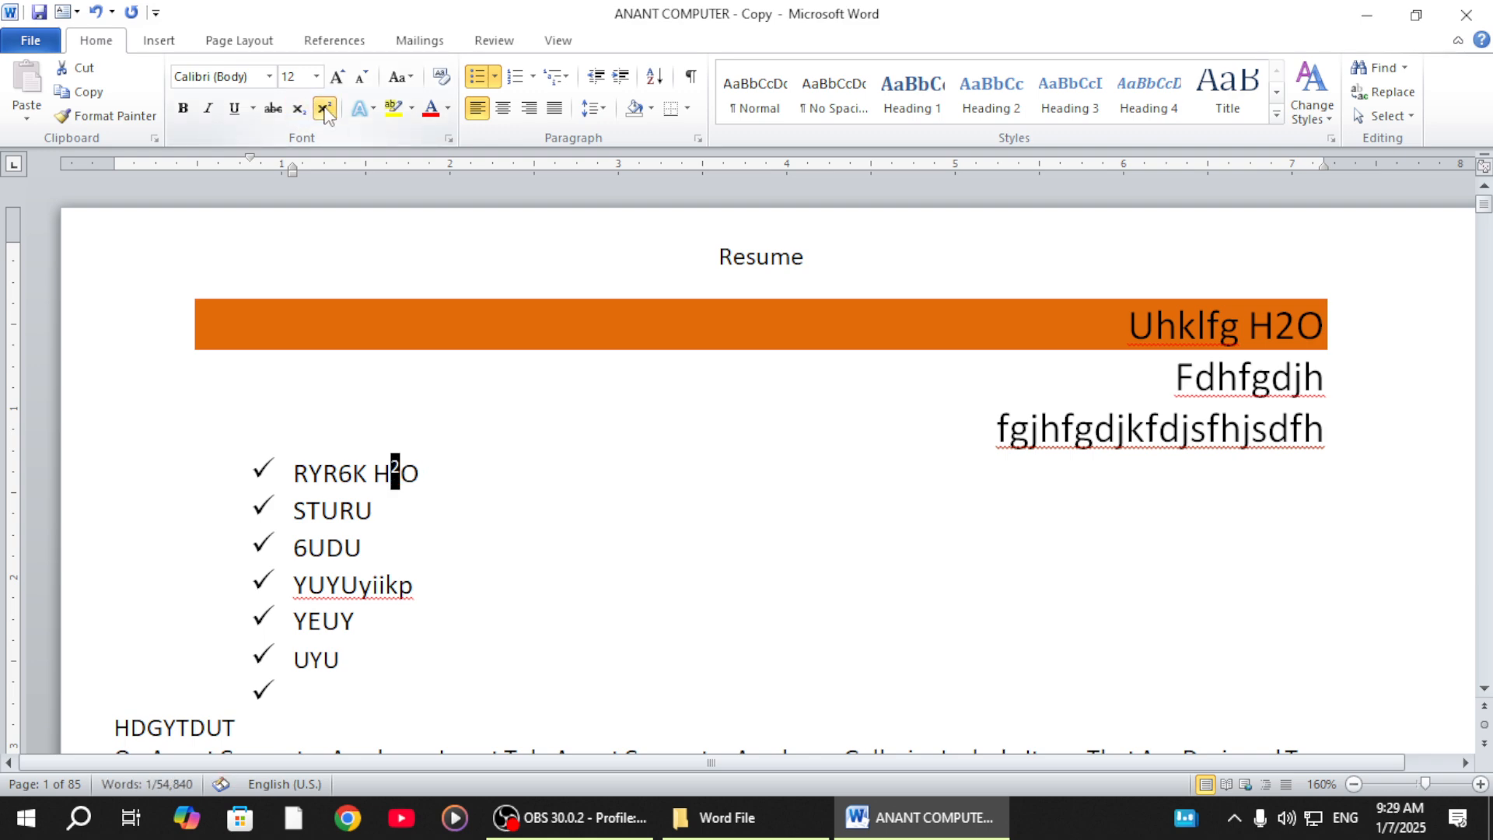
pyautogui.click(435, 471)
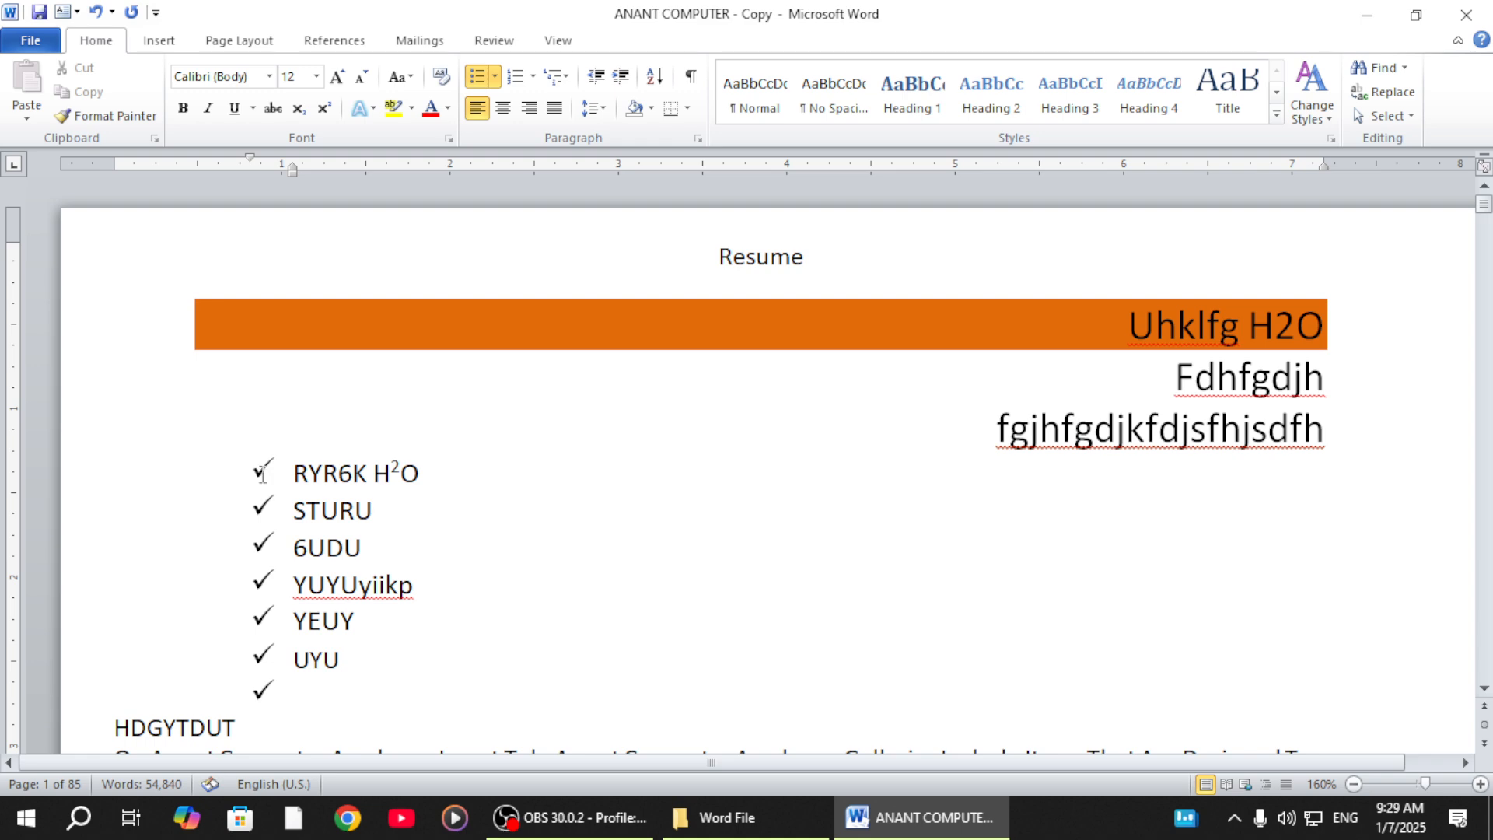
# Preview the bullet library's styles on the checkmark list without choosing a different bullet
pyautogui.click(262, 472)
pyautogui.click(494, 76)
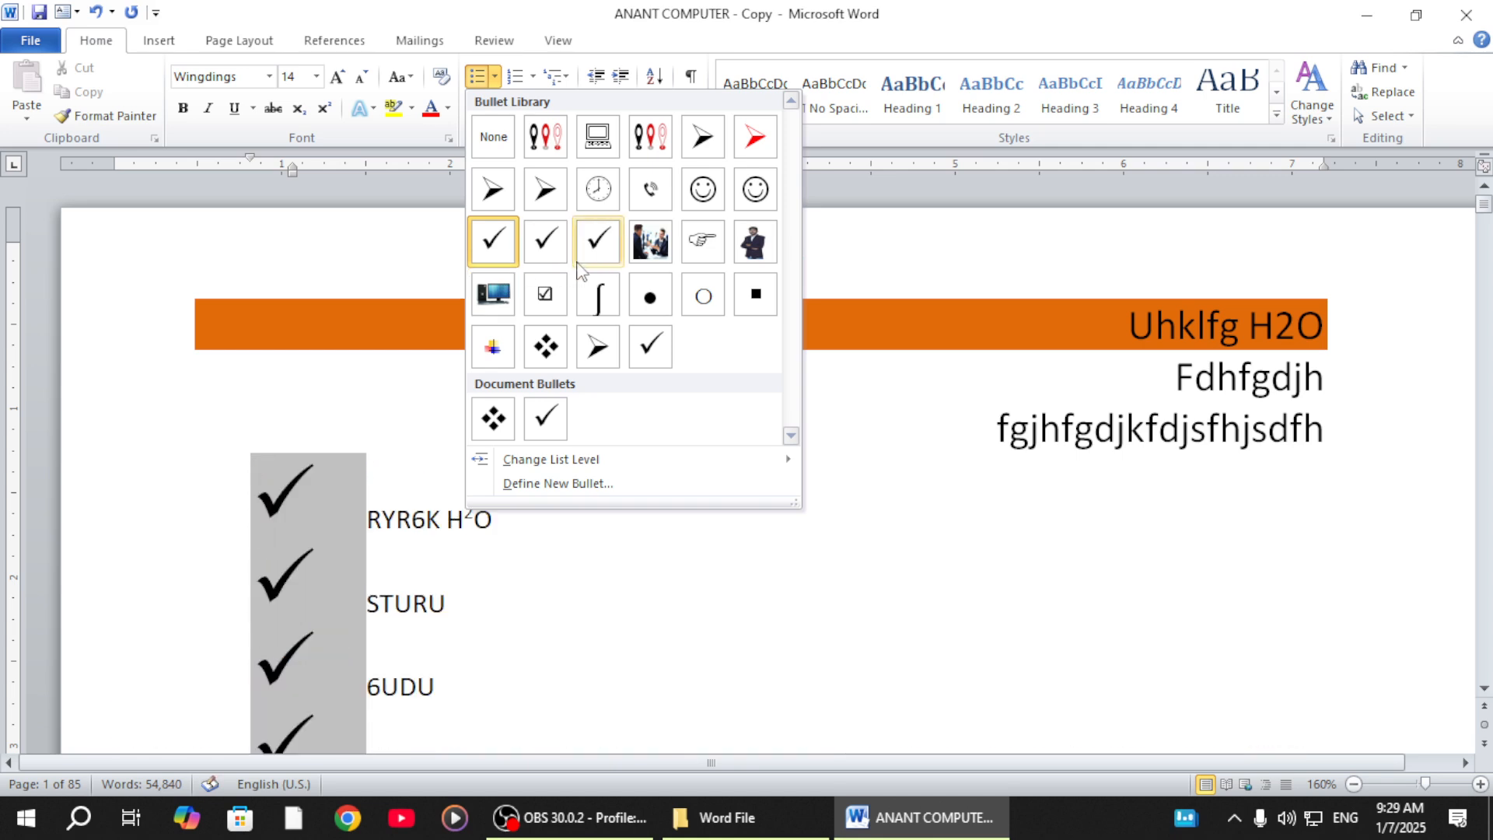
pyautogui.click(884, 450)
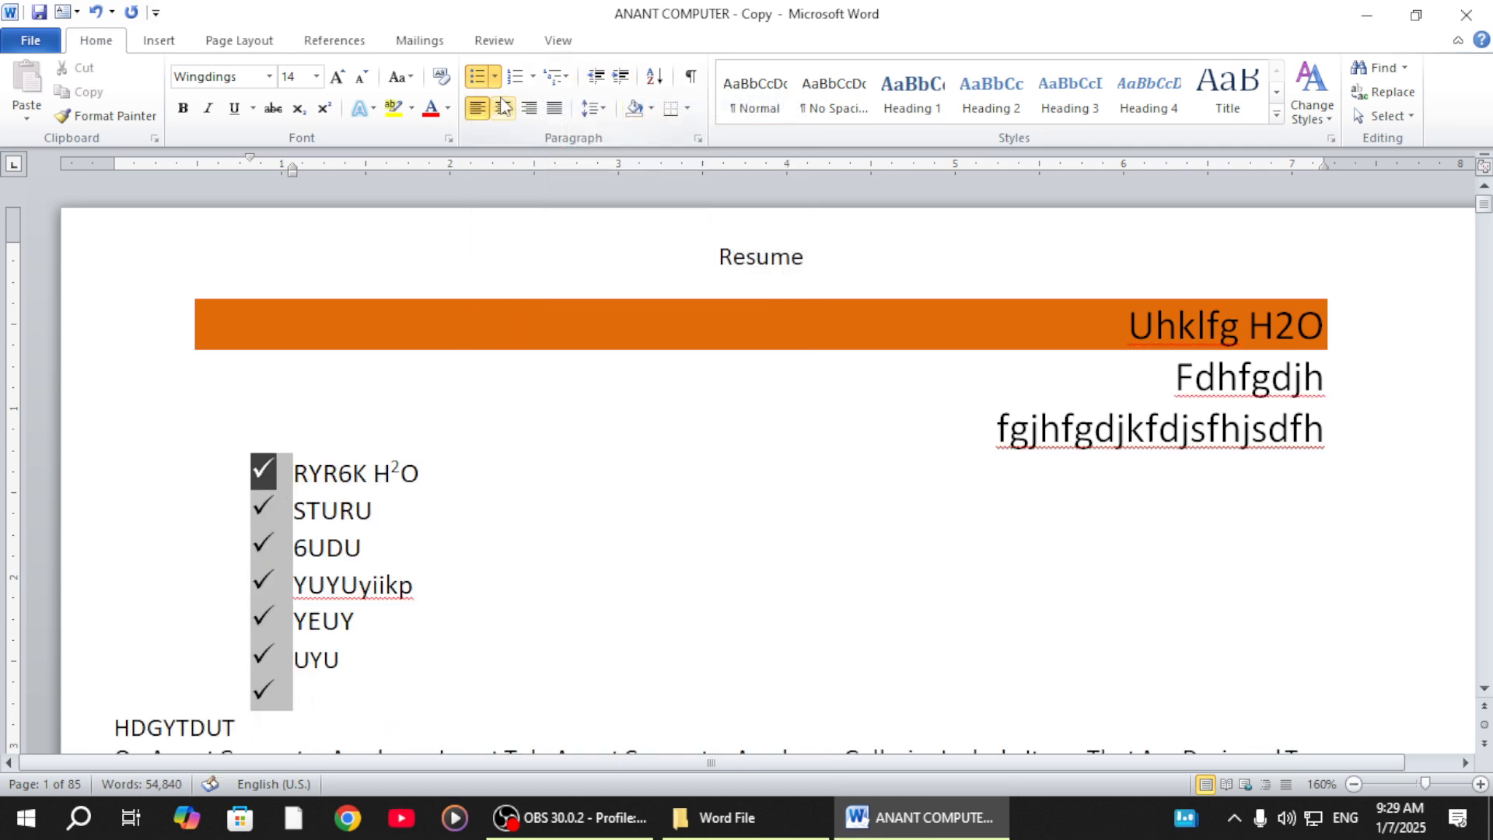
# Try centred and right alignment on the first list item and return it to left alignment
pyautogui.click(505, 109)
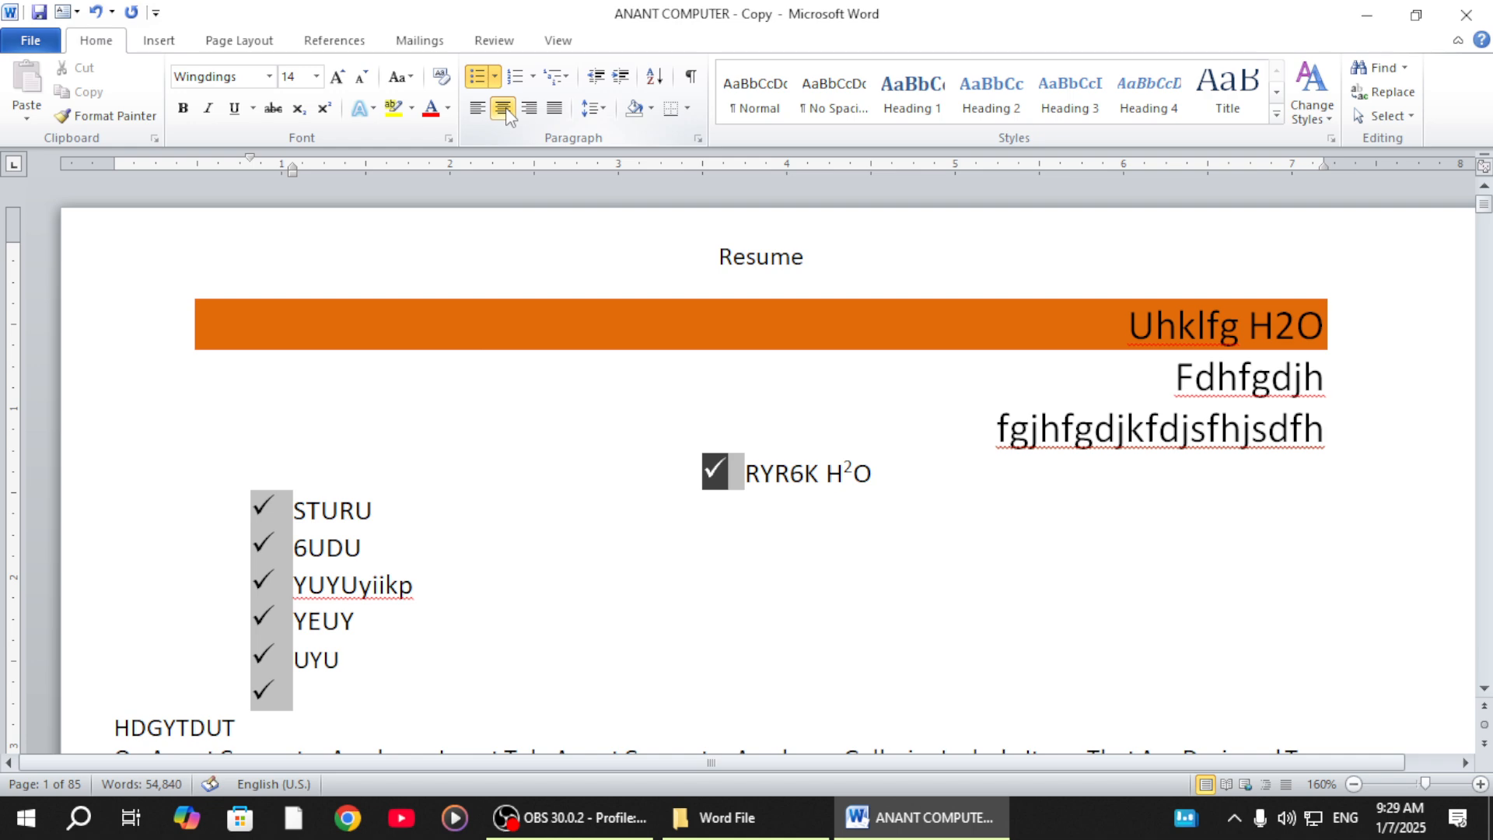
pyautogui.click(528, 108)
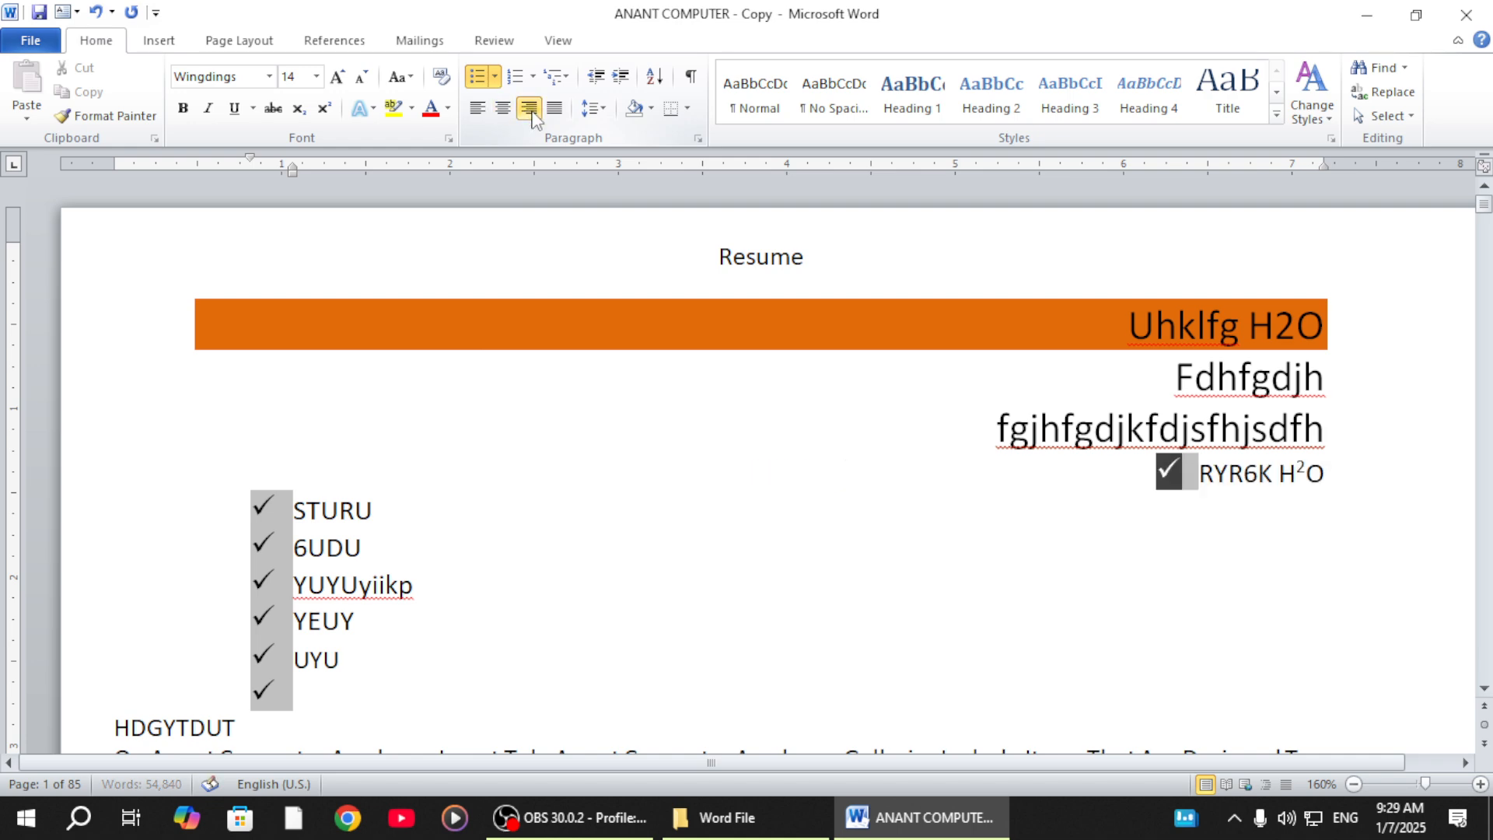
pyautogui.click(476, 114)
# Select the HDGYTDUT line with the paragraph below it and justify the text
pyautogui.scroll(-5, 440, 357)
pyautogui.moveTo(133, 280); pyautogui.dragTo(766, 555)
pyautogui.click(554, 108)
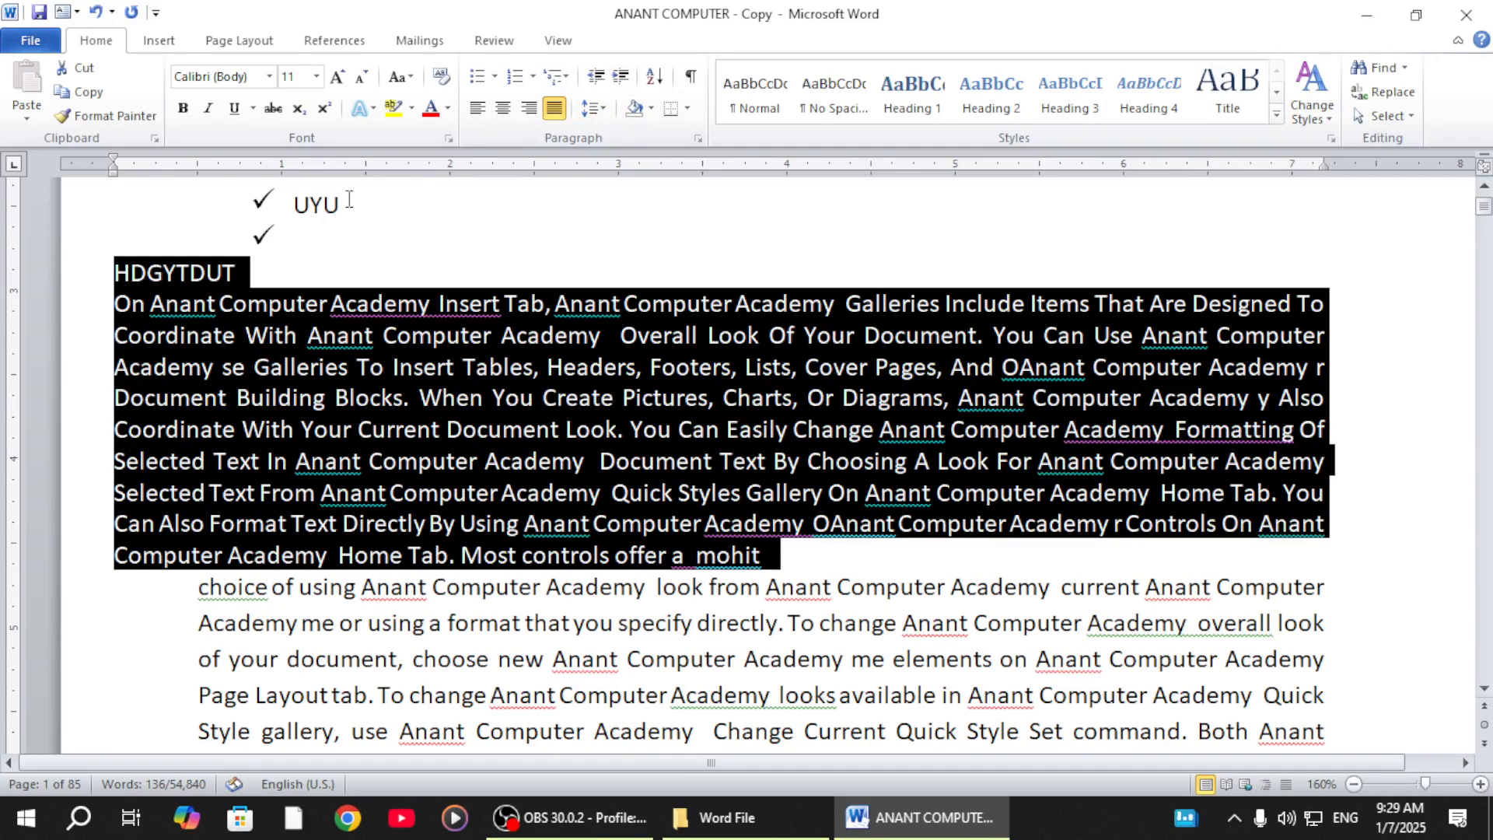
# Preview paragraph shading colours on the HDGYTDUT line and following paragraph, and apply the Heading 5 style to them
pyautogui.click(650, 109)
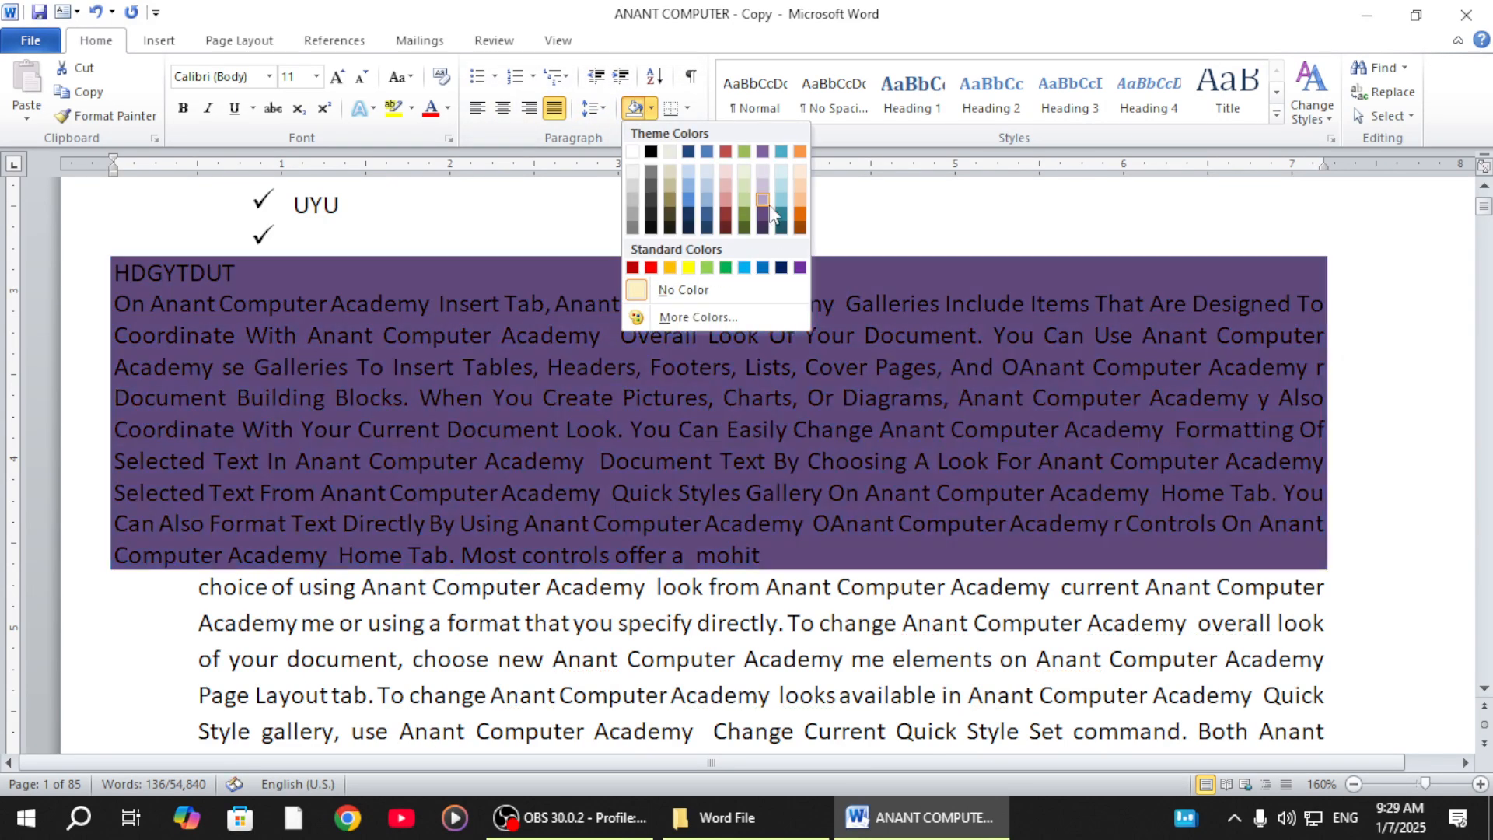
pyautogui.click(1057, 299)
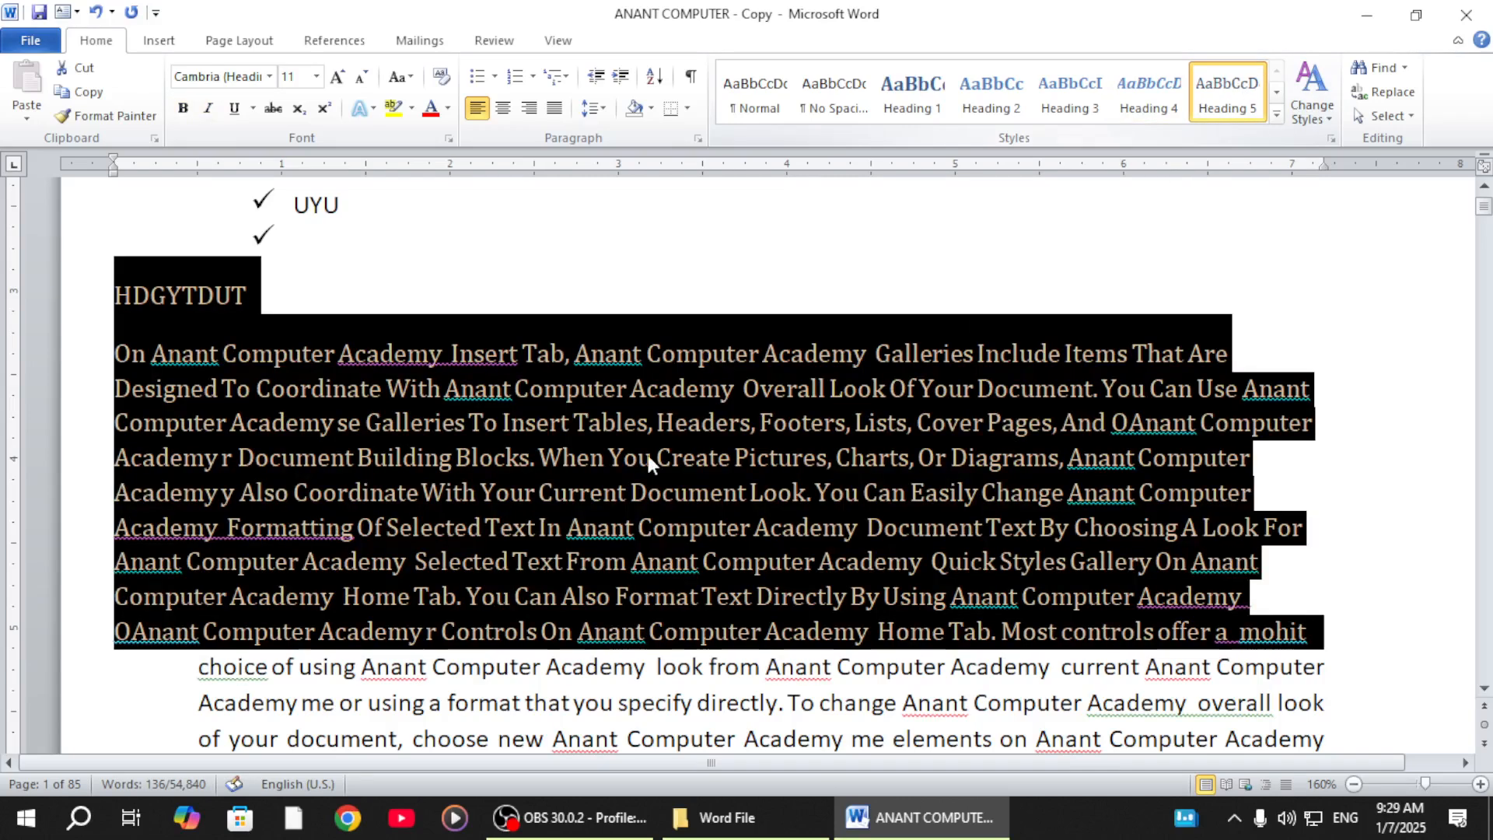
pyautogui.click(555, 491)
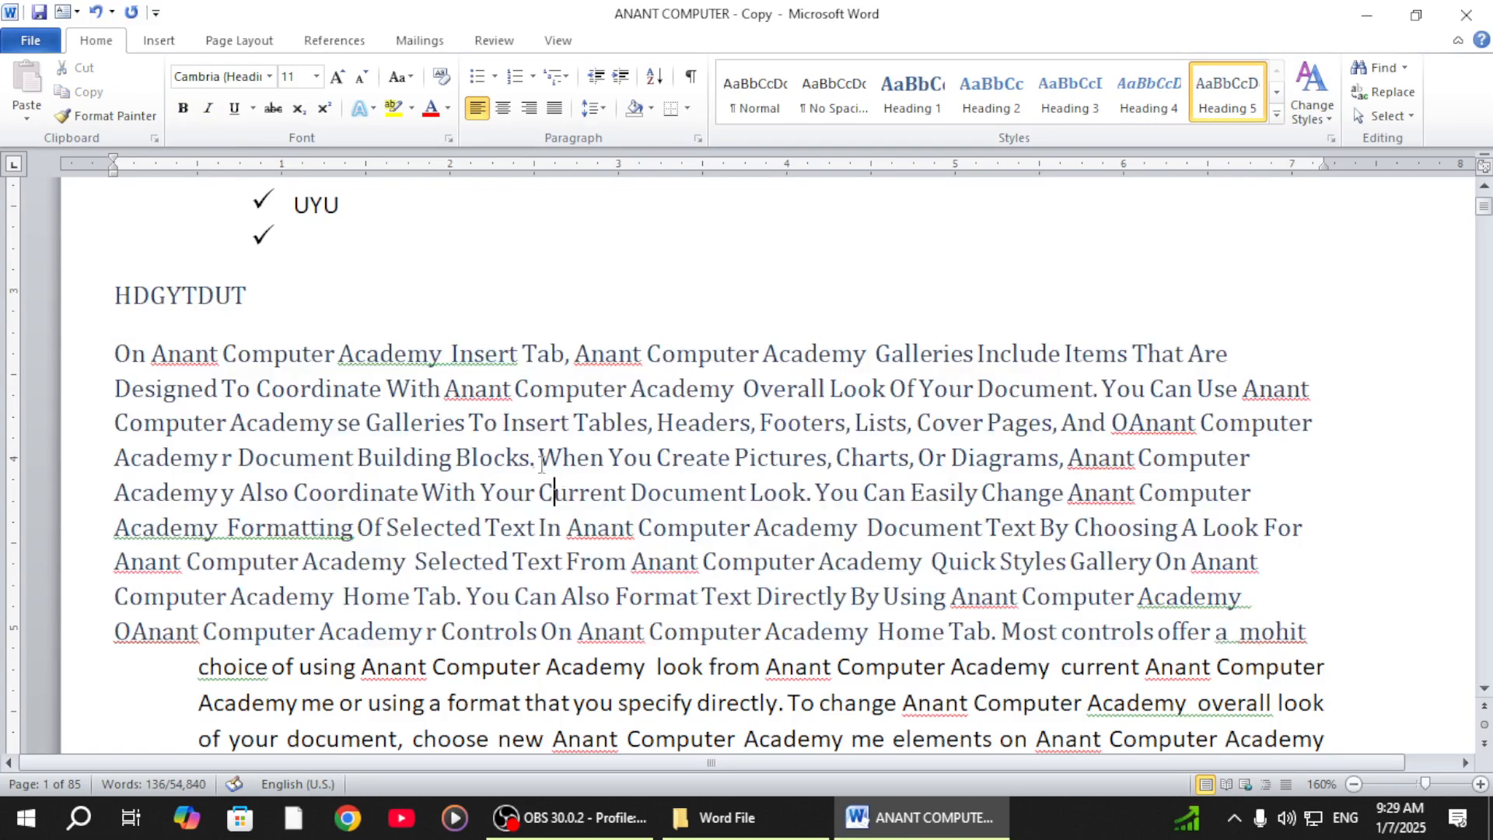
# Search the document for "THAT" and look through the highlighted matches in the text
pyautogui.click(1383, 68)
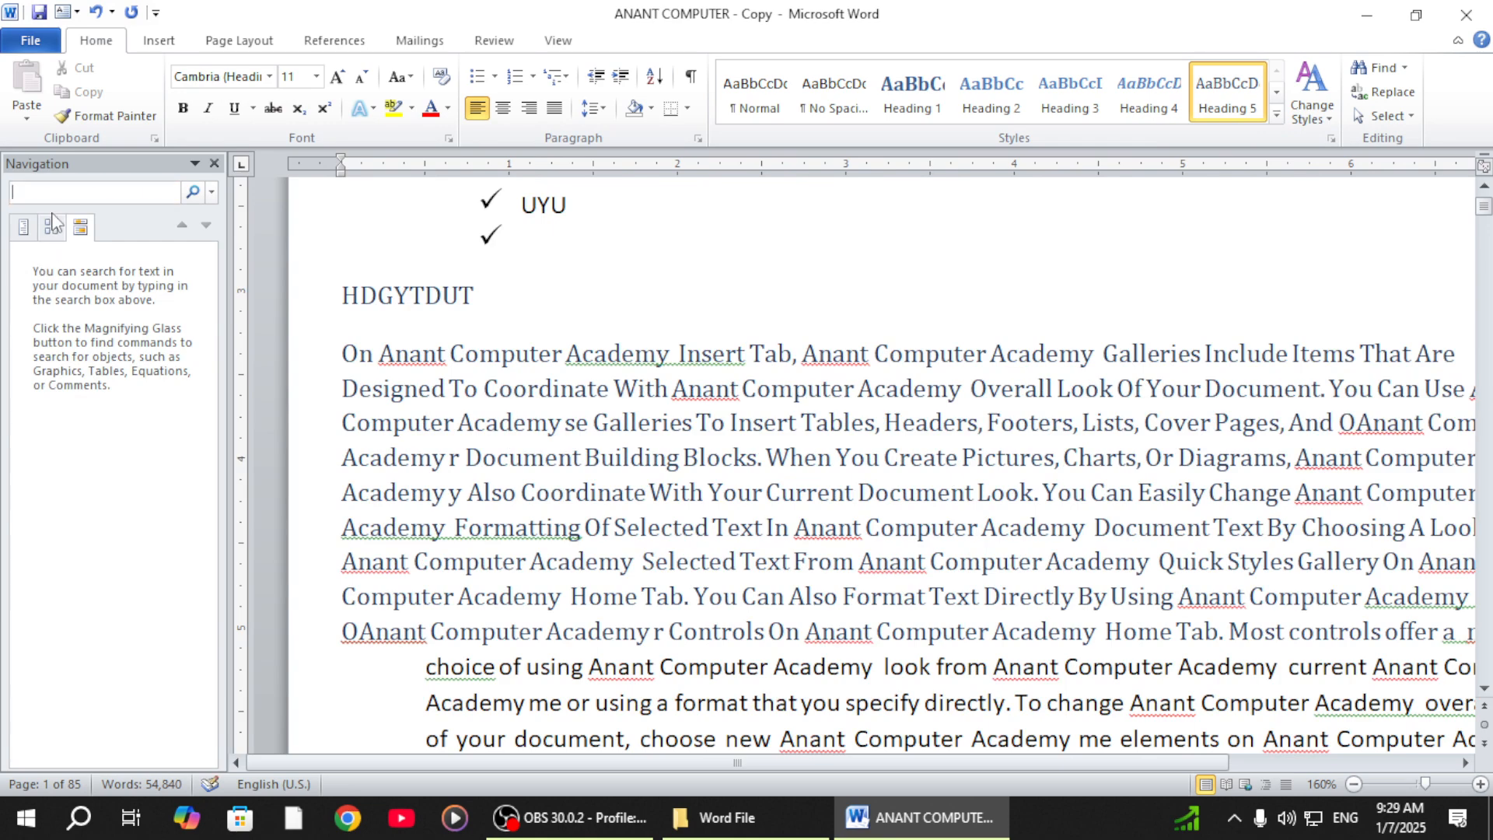
pyautogui.write('THAT')
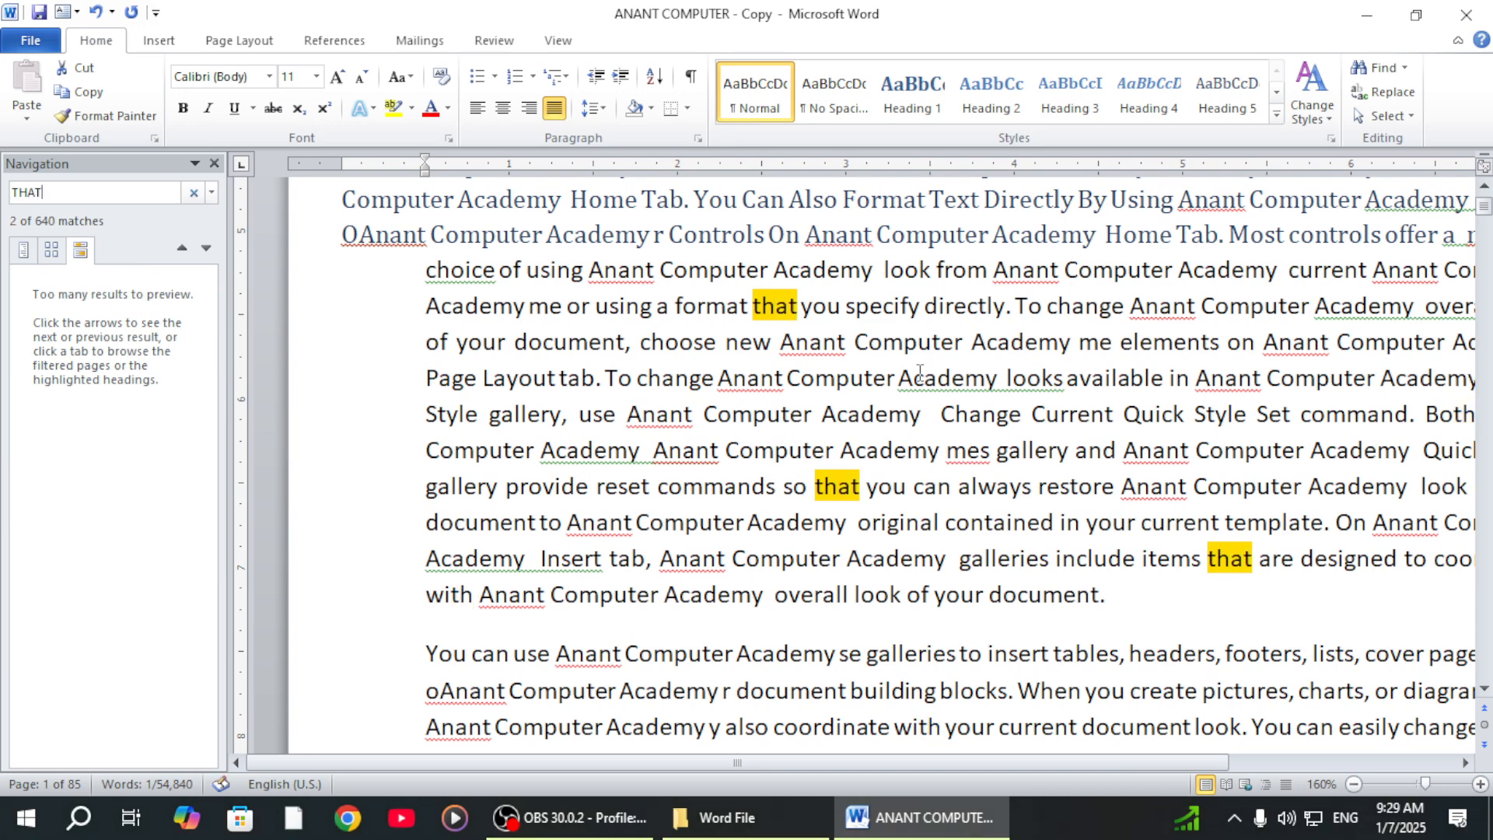
pyautogui.scroll(1, 1102, 384)
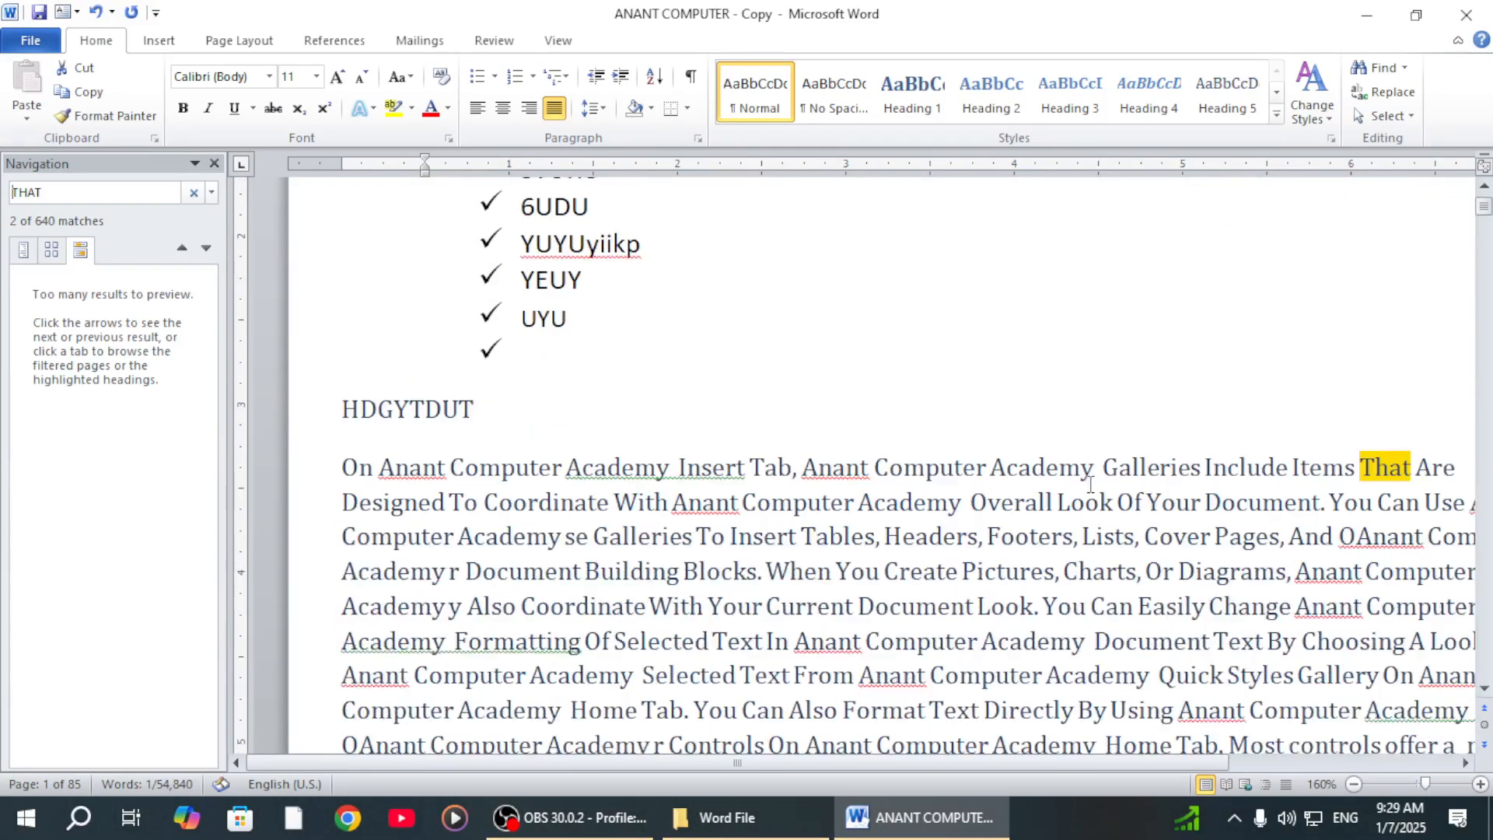
pyautogui.scroll(-3, 1198, 565)
pyautogui.scroll(-3, 900, 607)
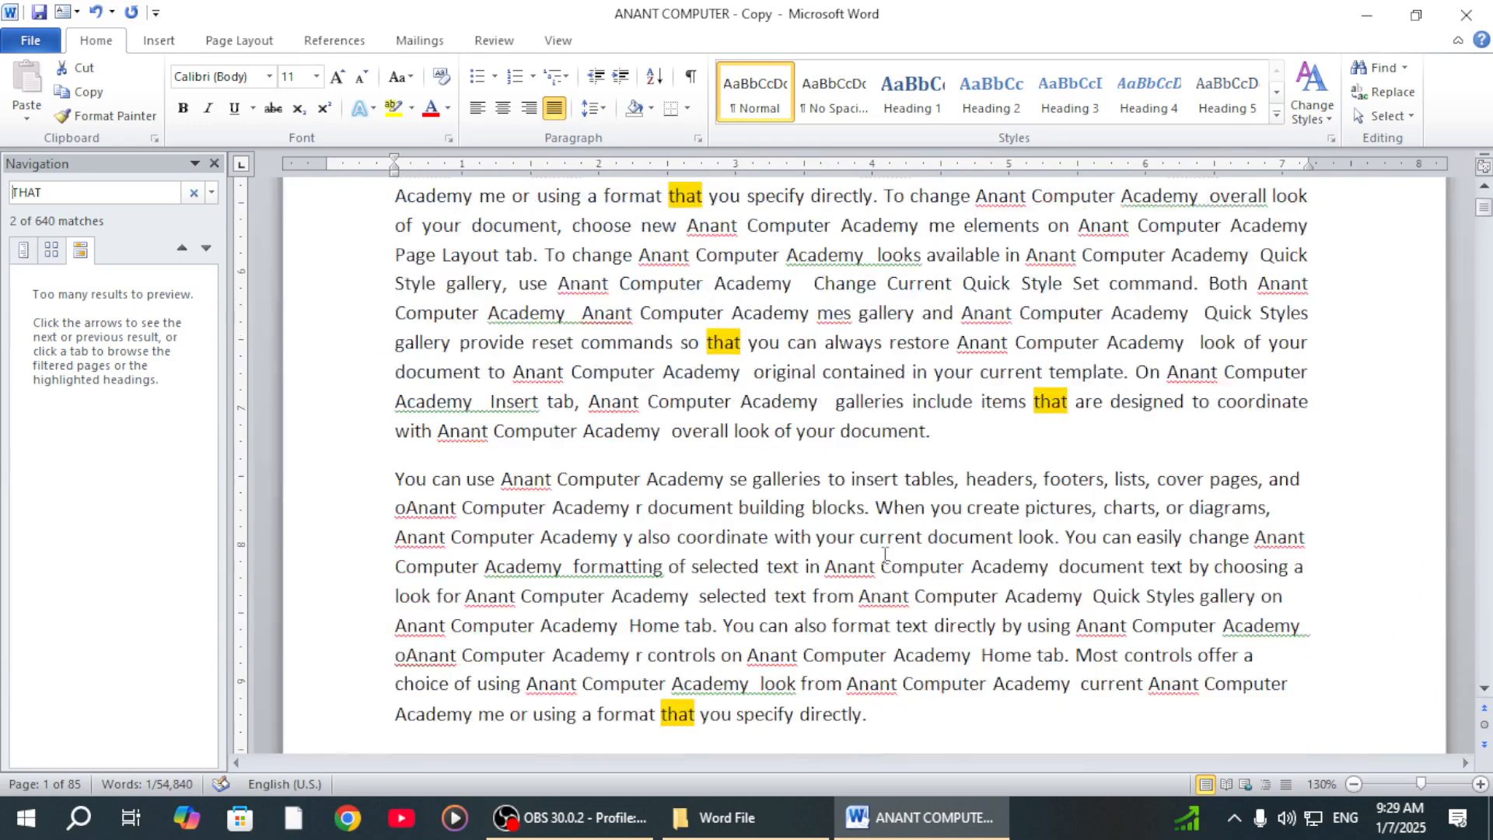
pyautogui.scroll(5, 1283, 299)
# Replace every occurrence of "that" with "SGDZSRTWET7" throughout the whole document and close the Find and Replace dialog
pyautogui.click(1382, 91)
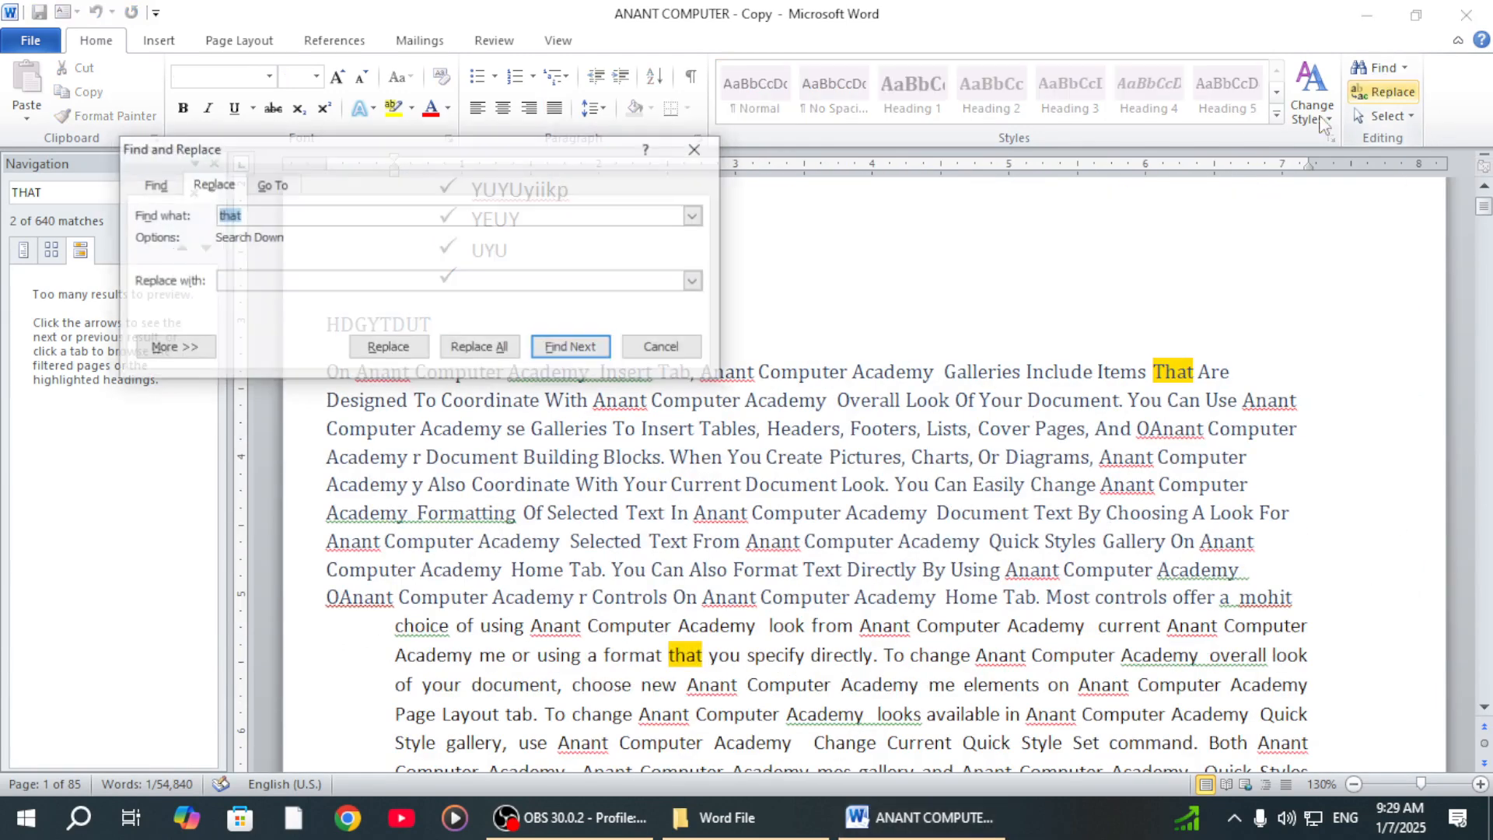
pyautogui.click(288, 282)
pyautogui.write('SG')
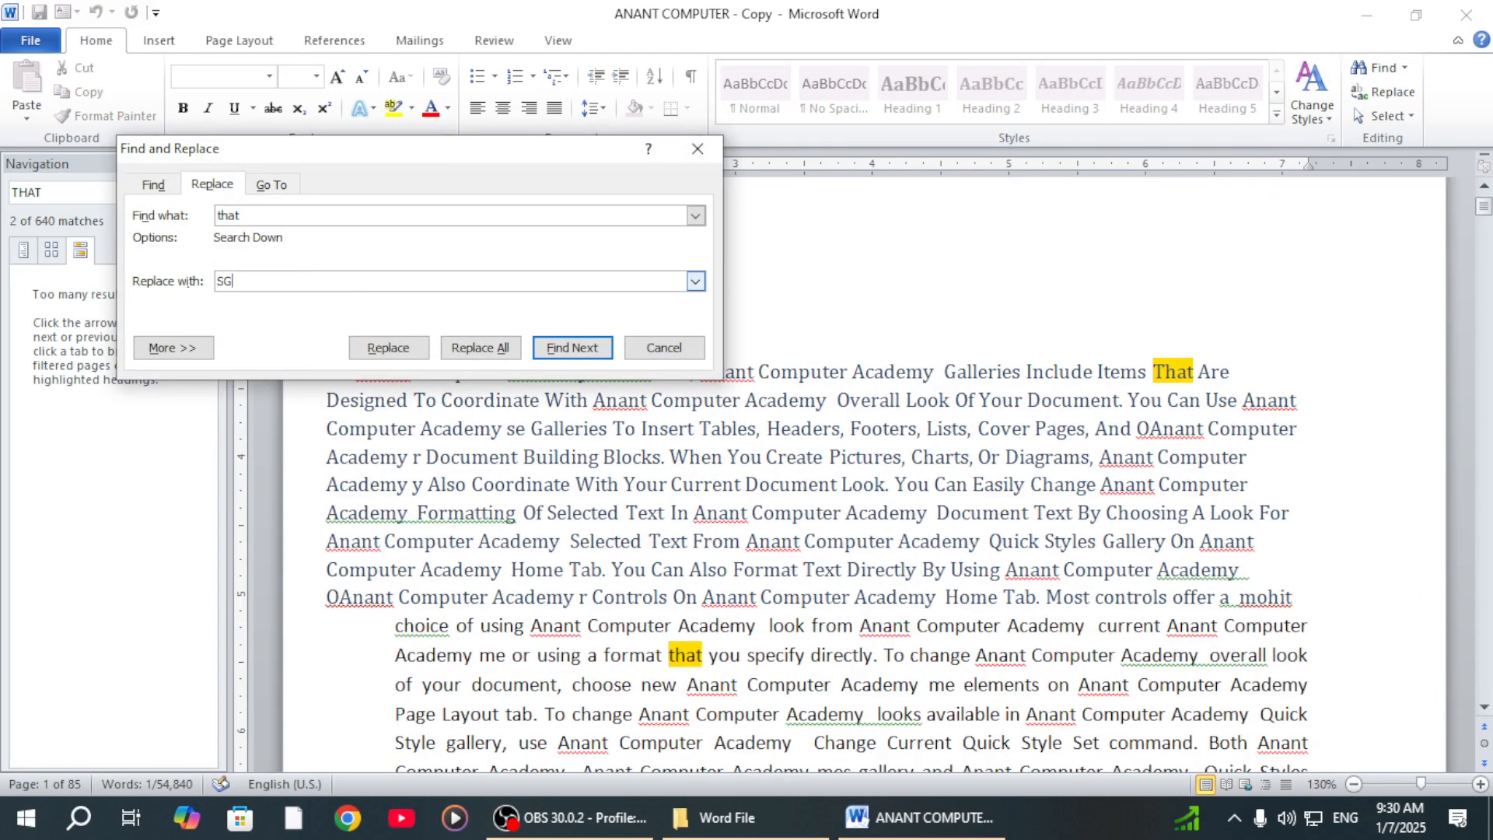
pyautogui.write('SDGTYSGT')
pyautogui.click(420, 339)
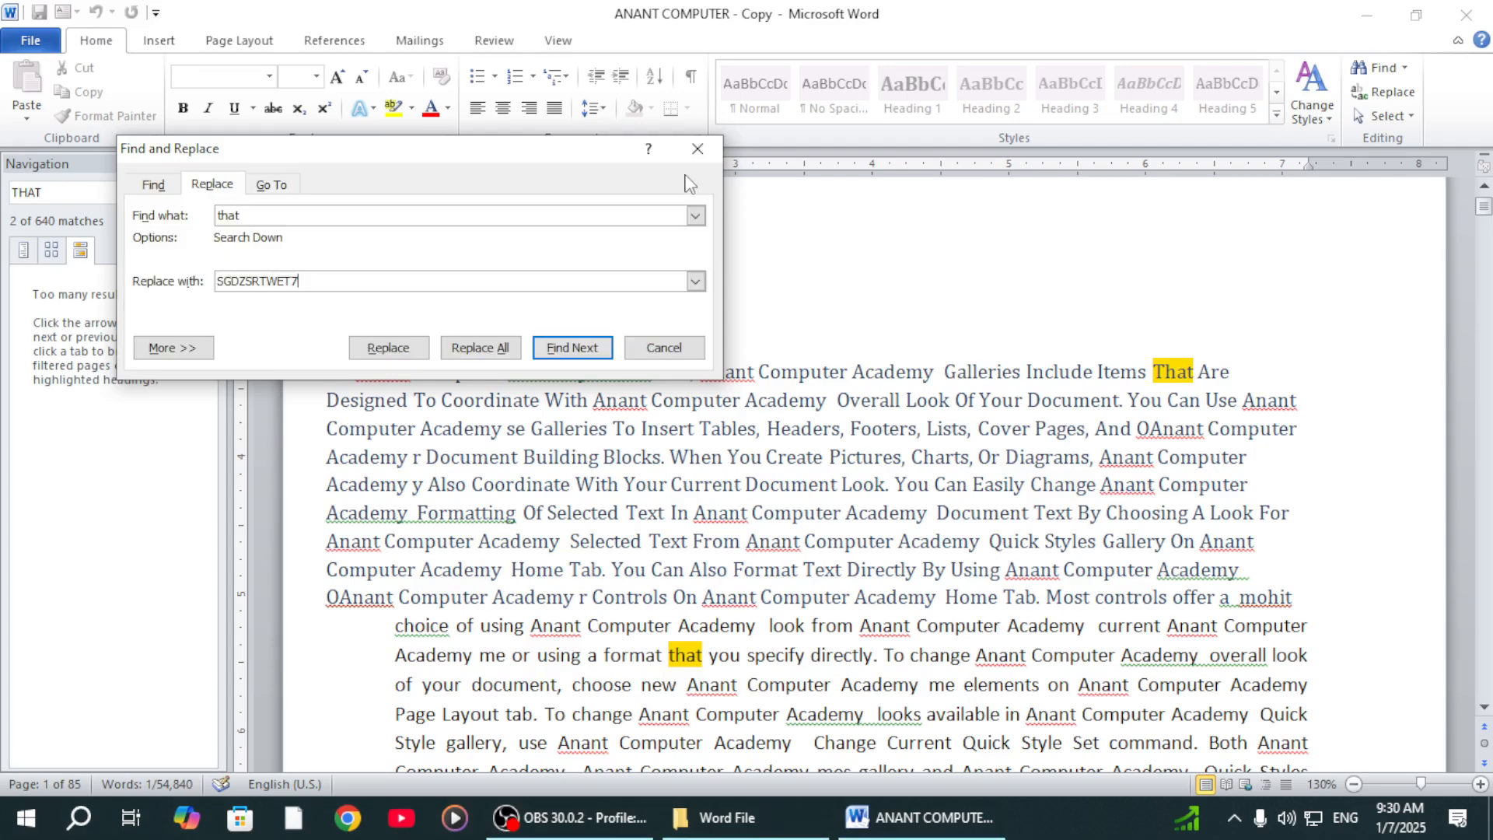
pyautogui.click(477, 345)
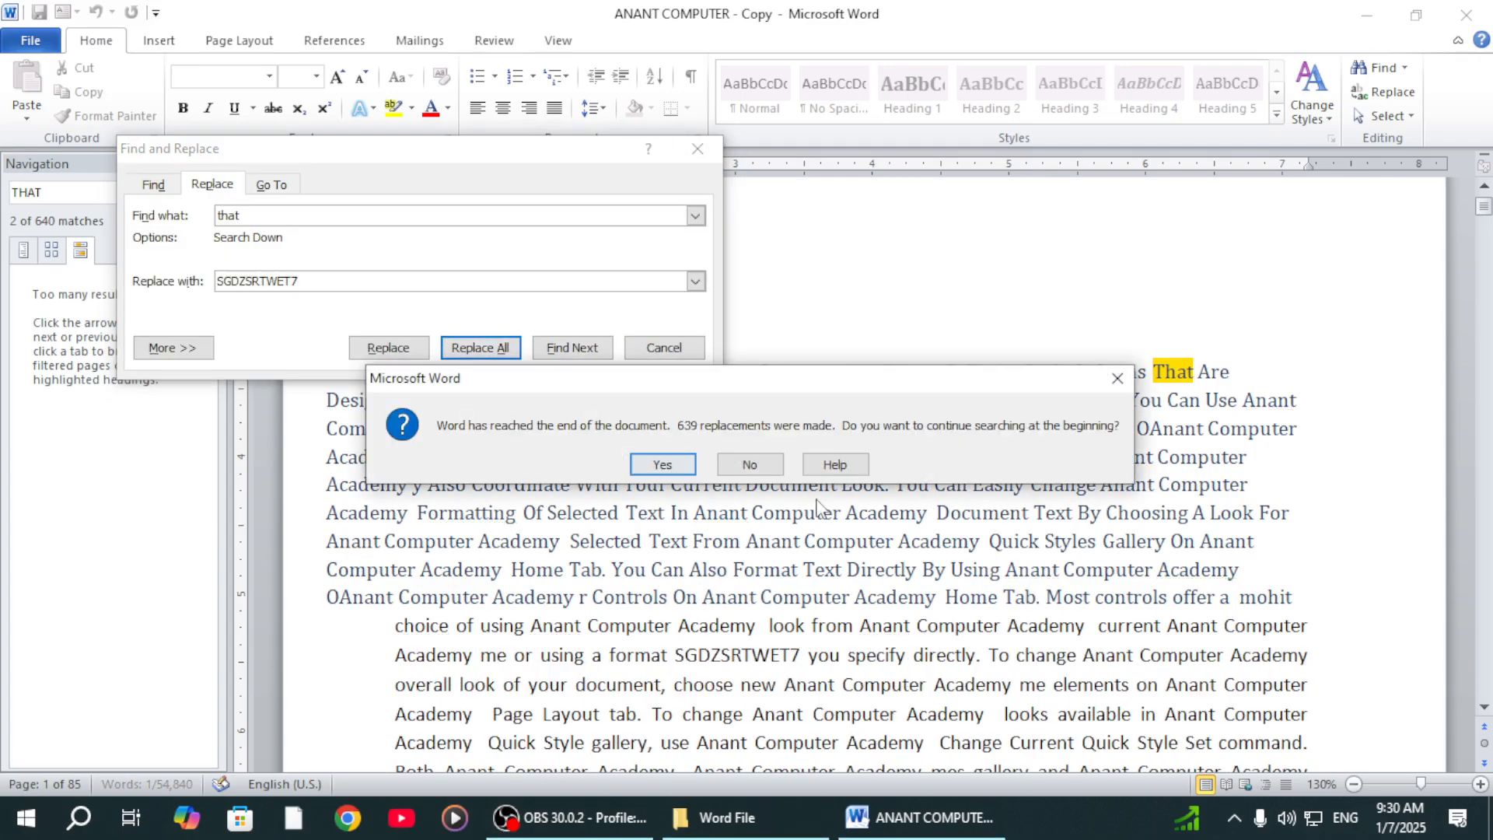
pyautogui.click(653, 465)
pyautogui.click(707, 465)
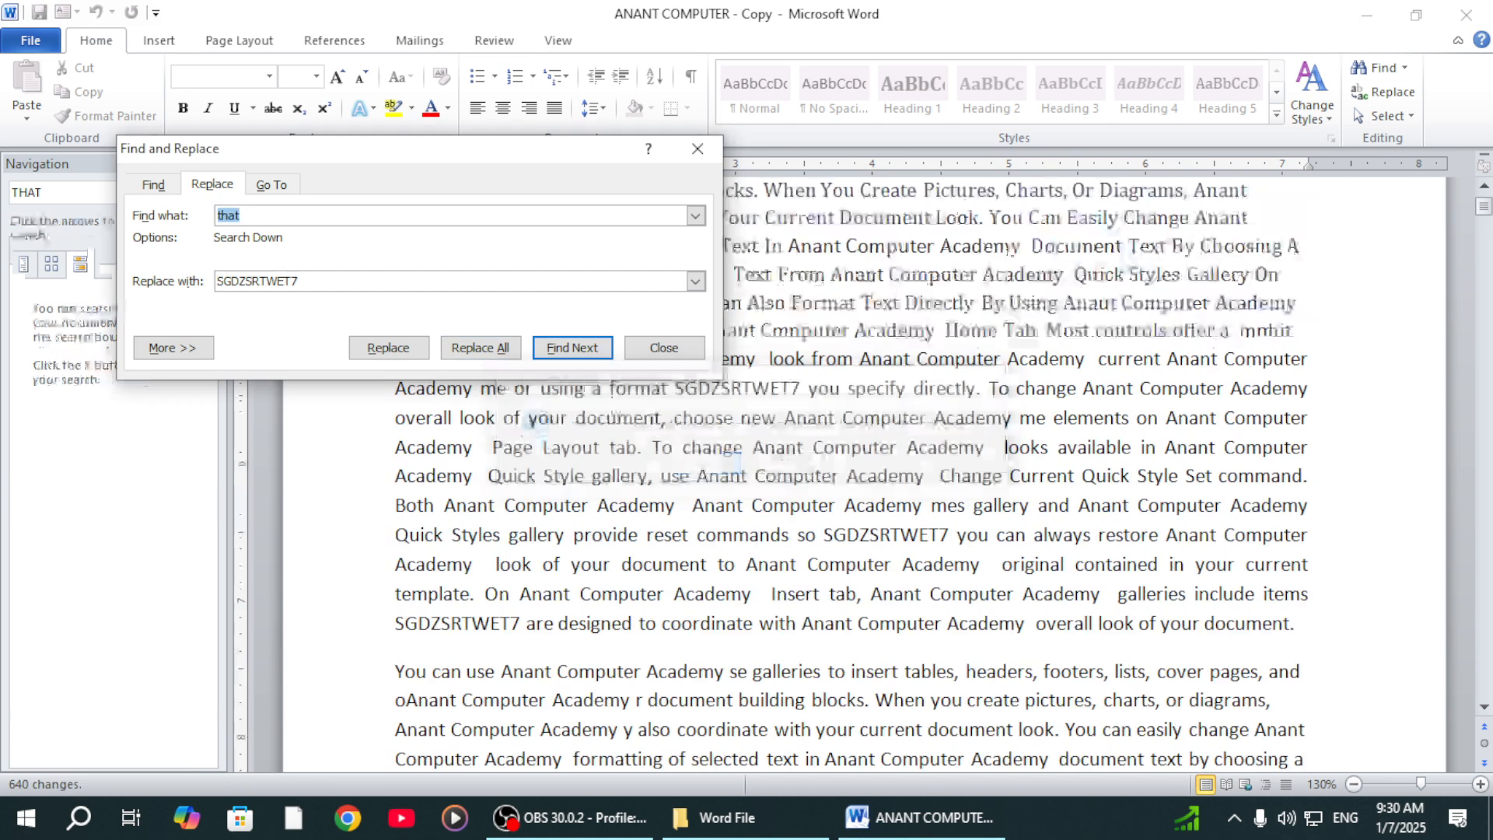
pyautogui.click(877, 329)
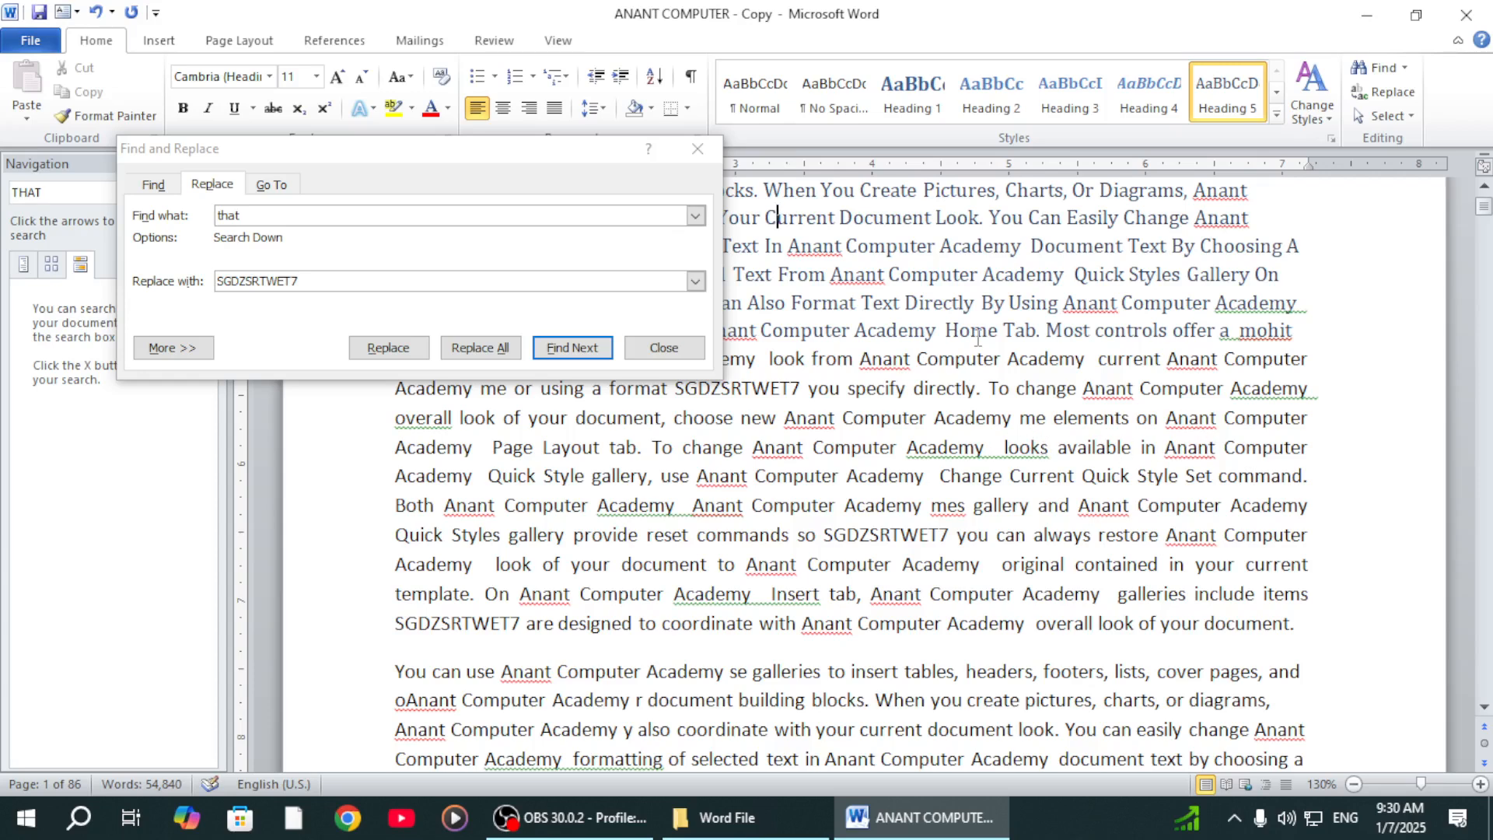
pyautogui.click(697, 148)
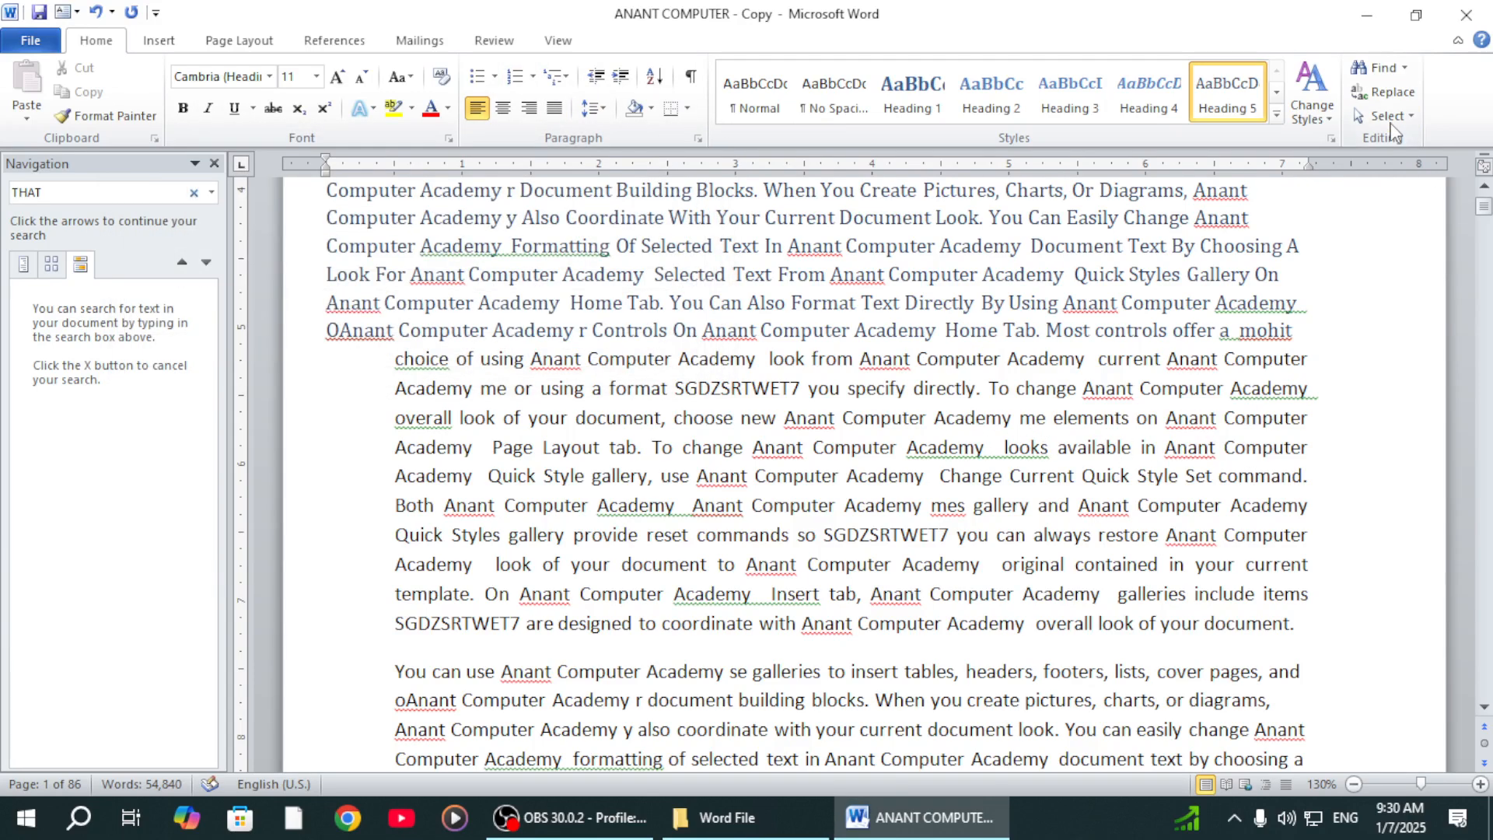
# Select all of the document's text
pyautogui.click(1389, 116)
pyautogui.click(1223, 143)
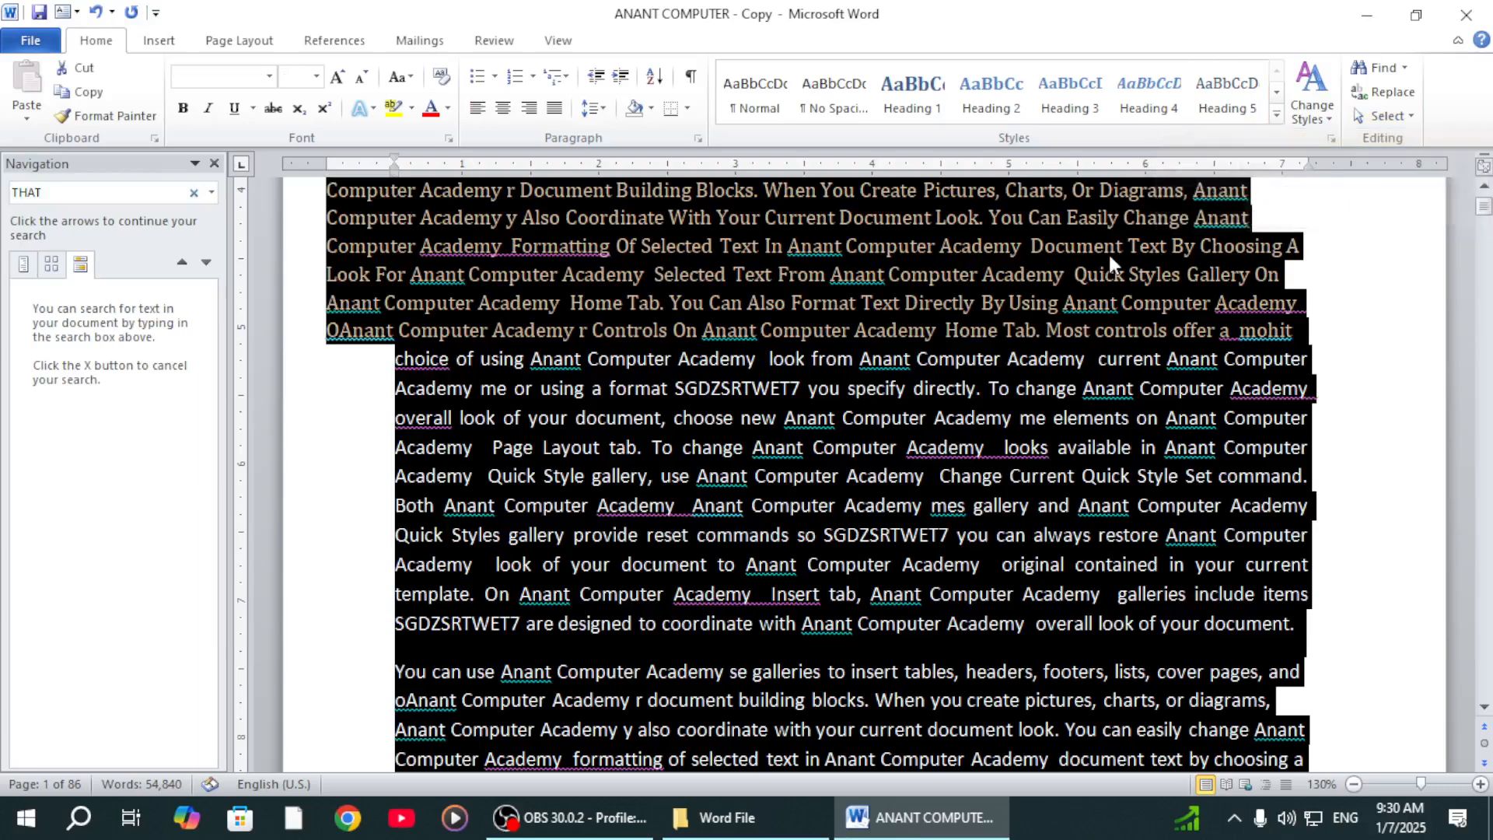
# Deselect the document text and close the Navigation pane
pyautogui.click(928, 354)
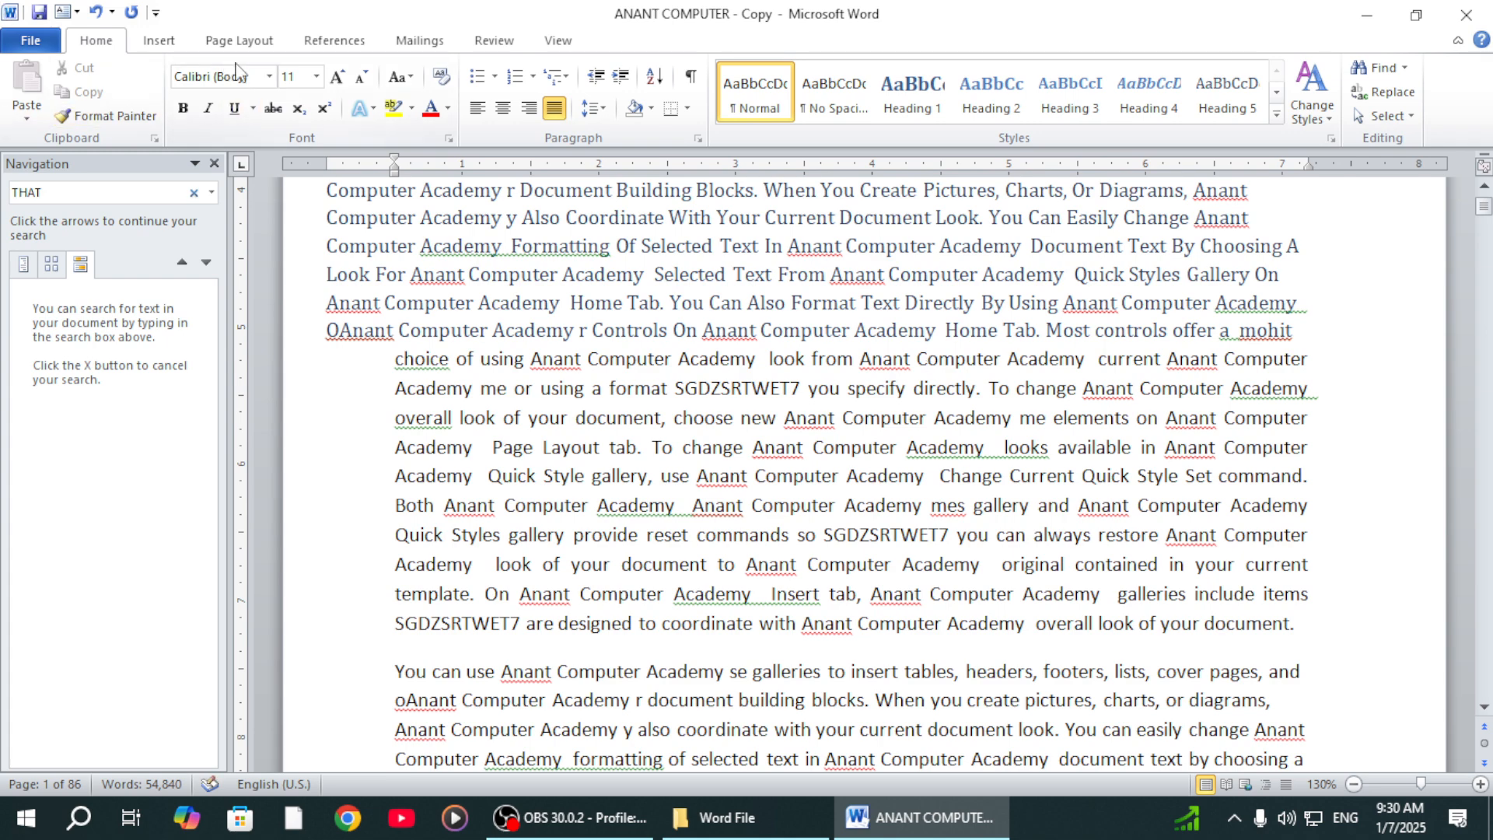
pyautogui.click(158, 38)
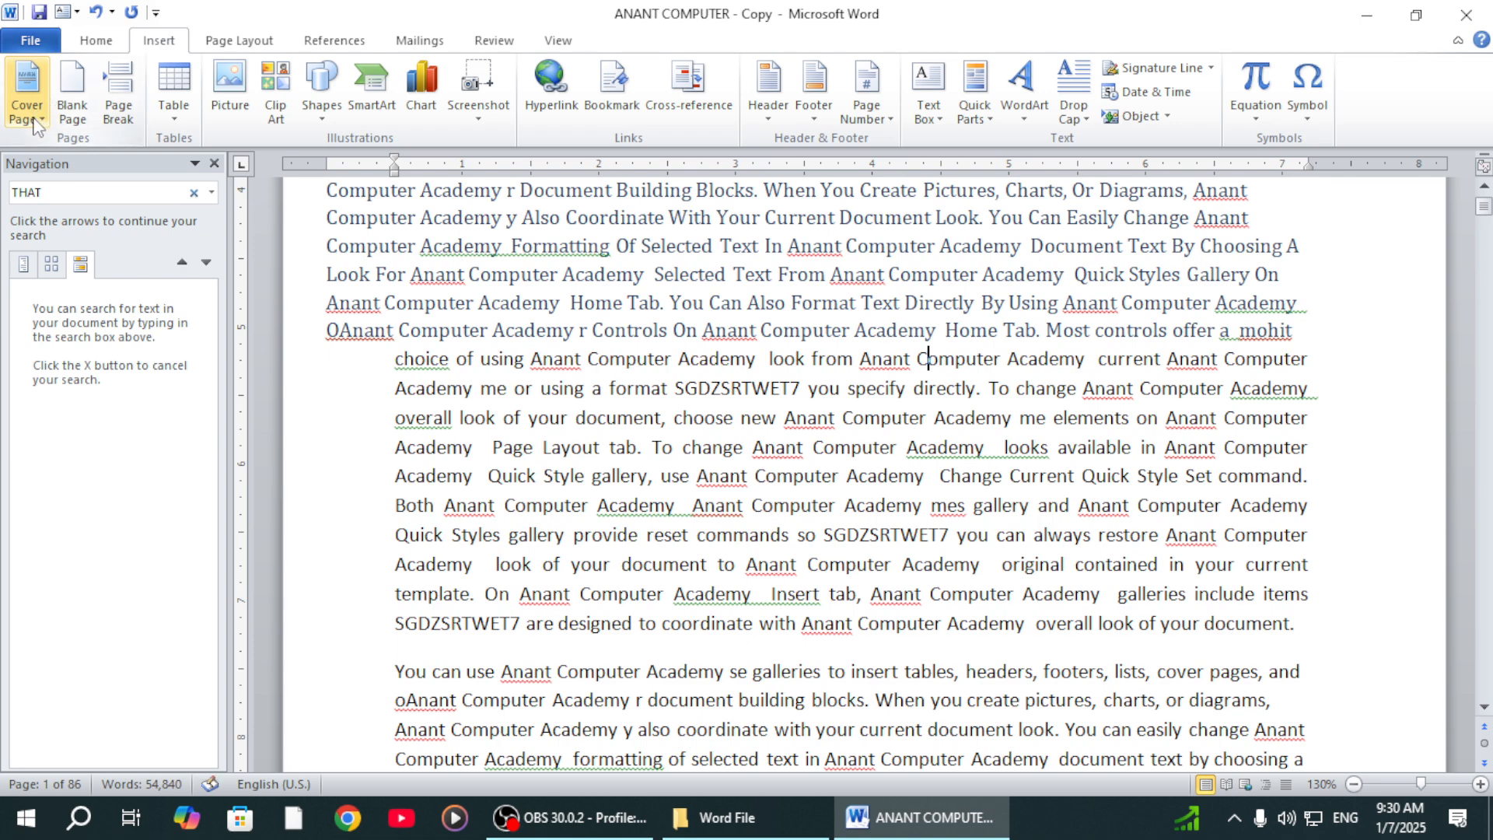
pyautogui.click(215, 163)
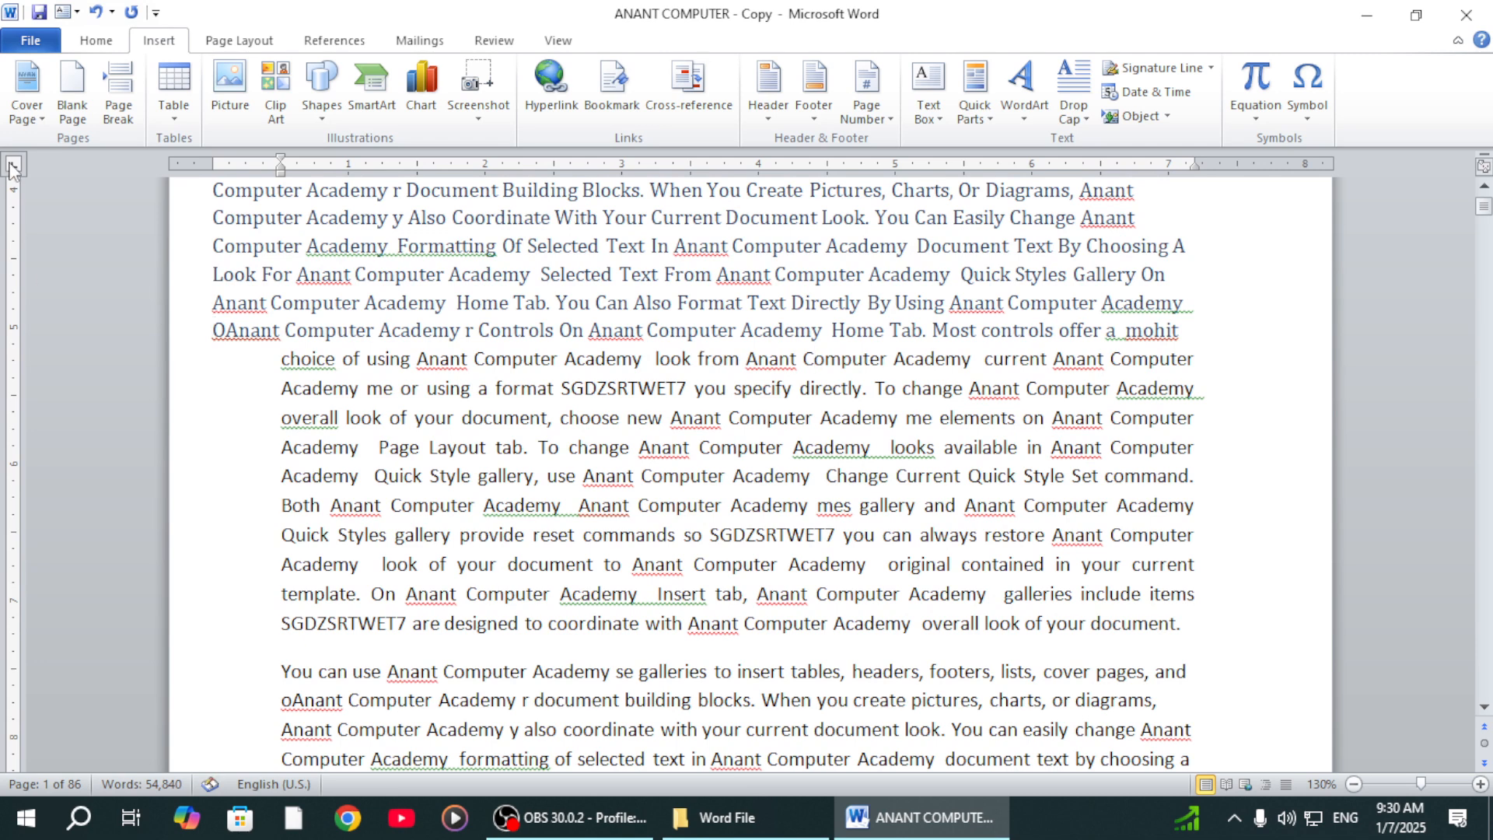
# Browse the built-in cover page designs and insert the Motion cover page
pyautogui.click(35, 118)
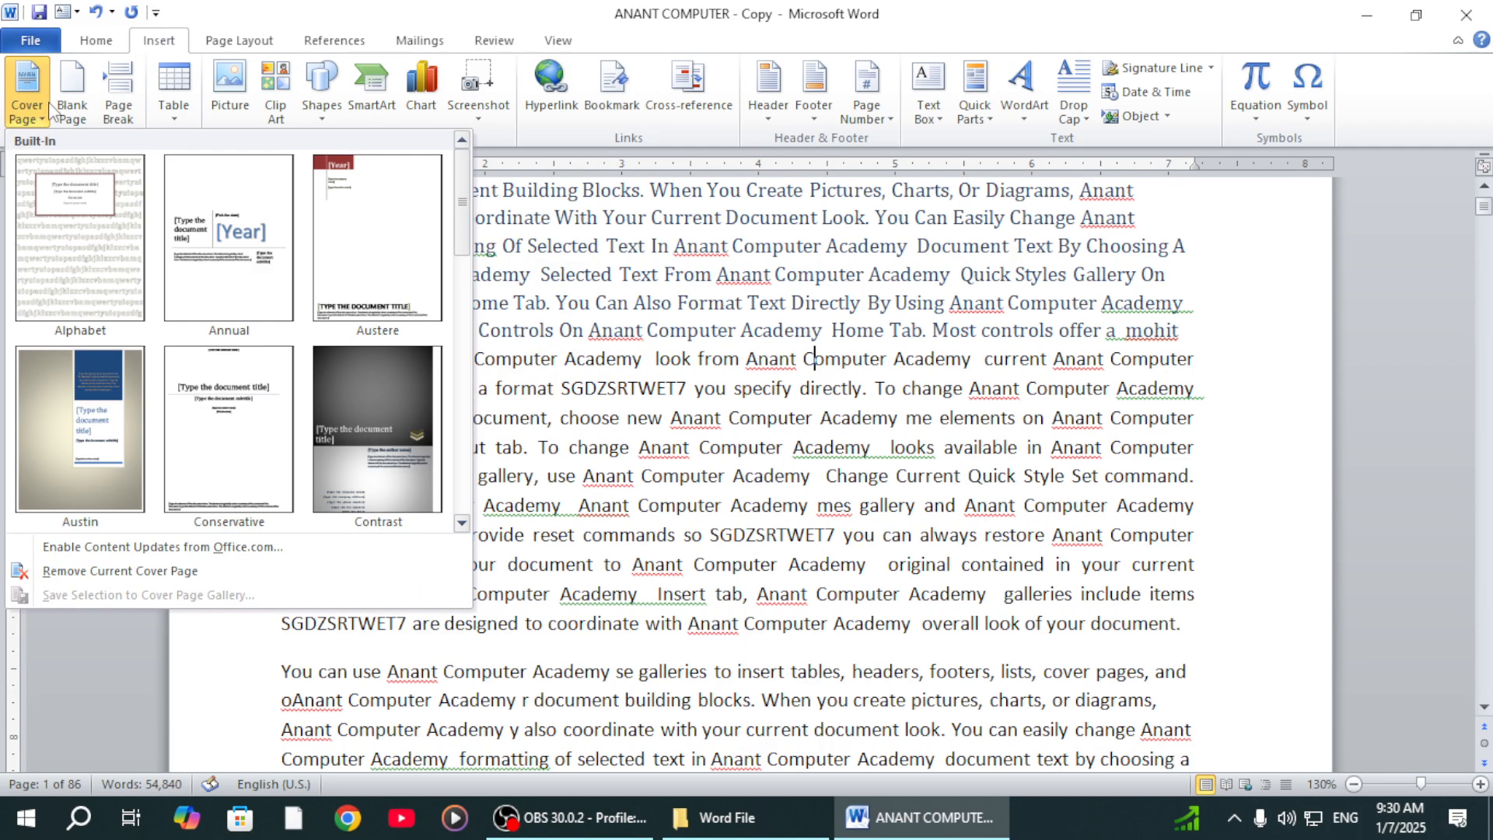
pyautogui.scroll(-5, 294, 319)
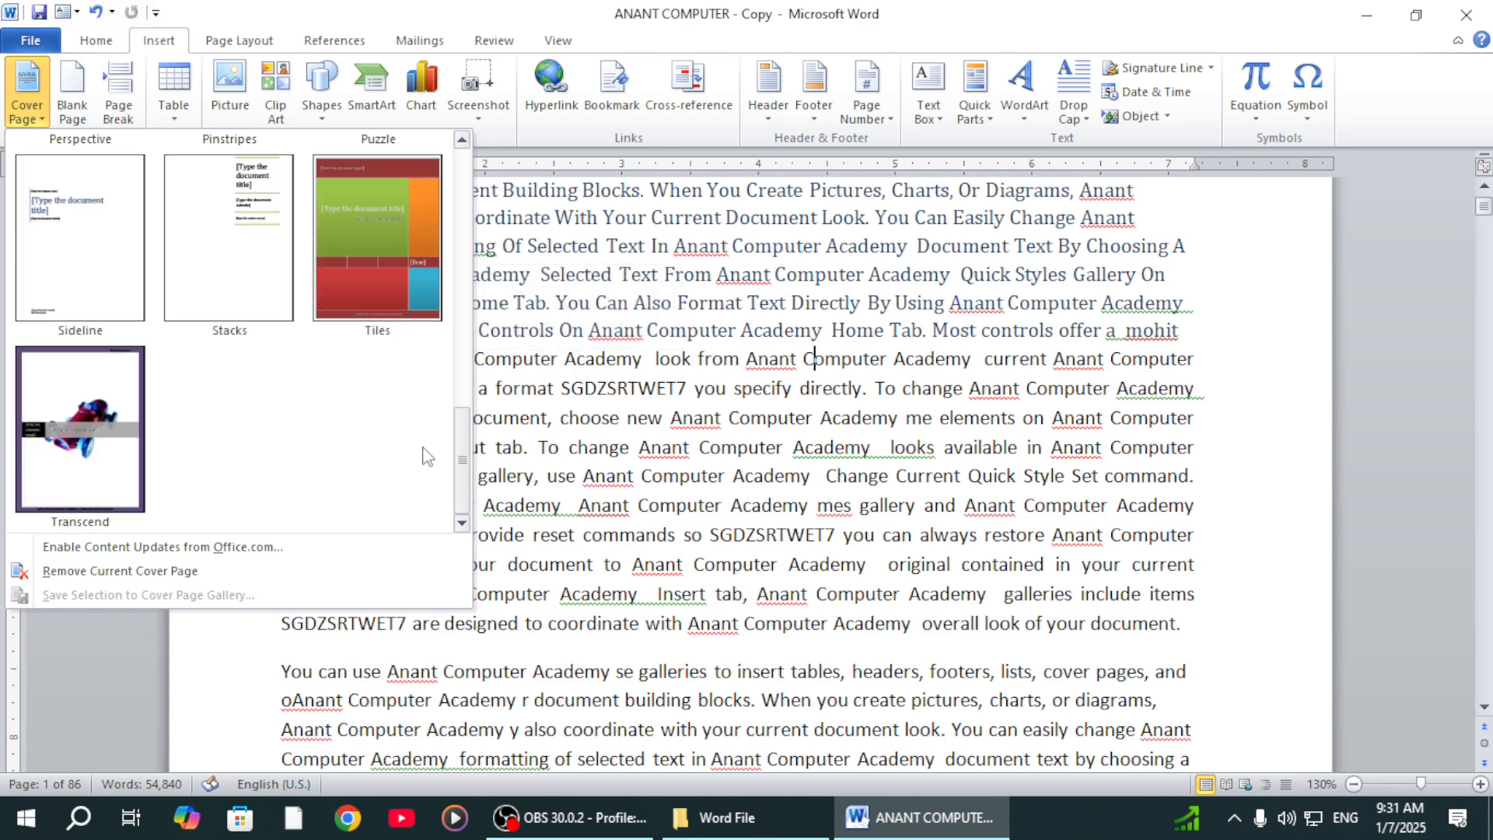
pyautogui.moveTo(463, 477); pyautogui.dragTo(464, 372)
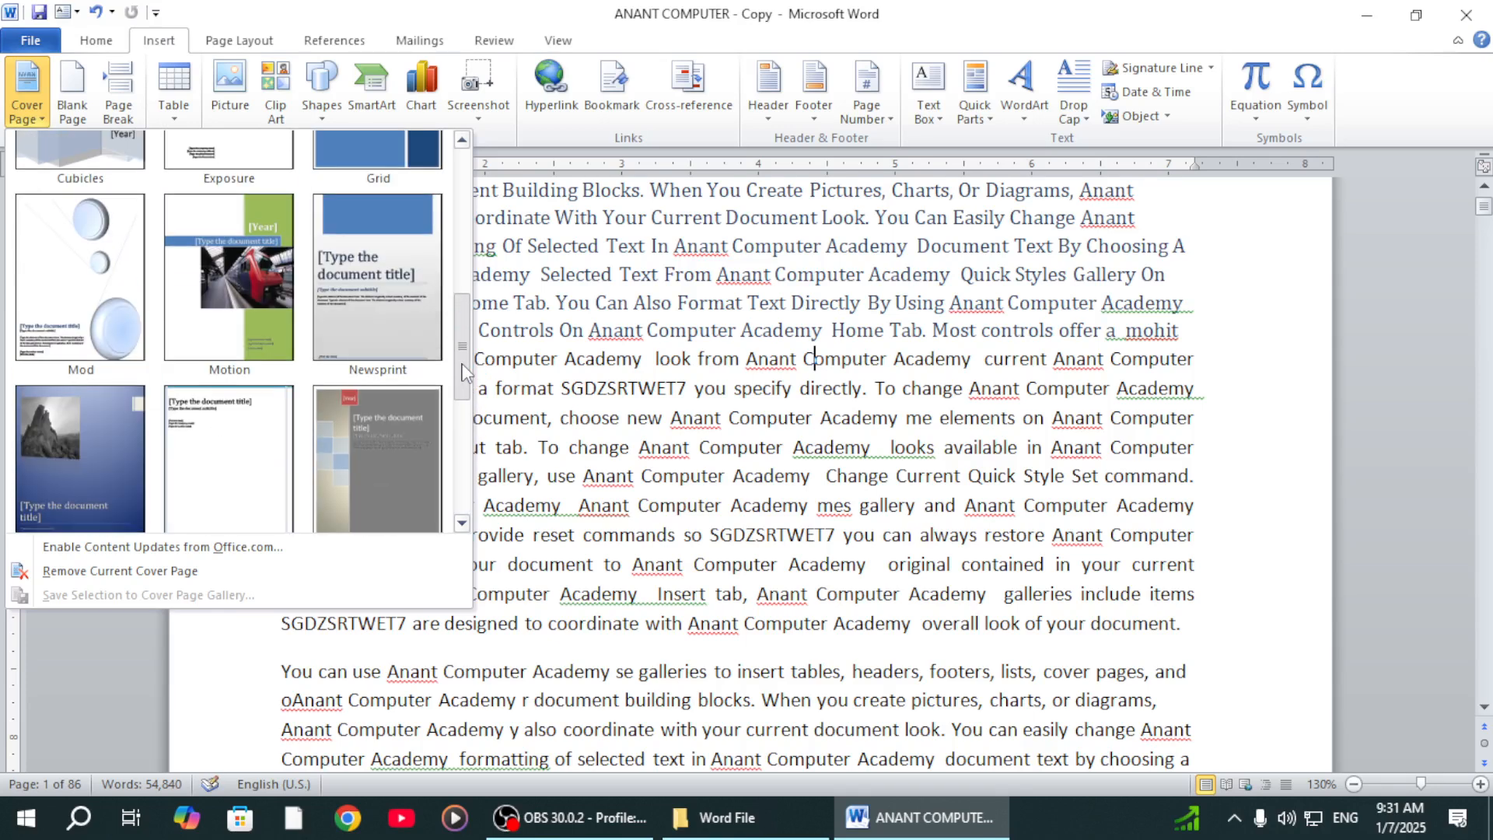
pyautogui.click(247, 241)
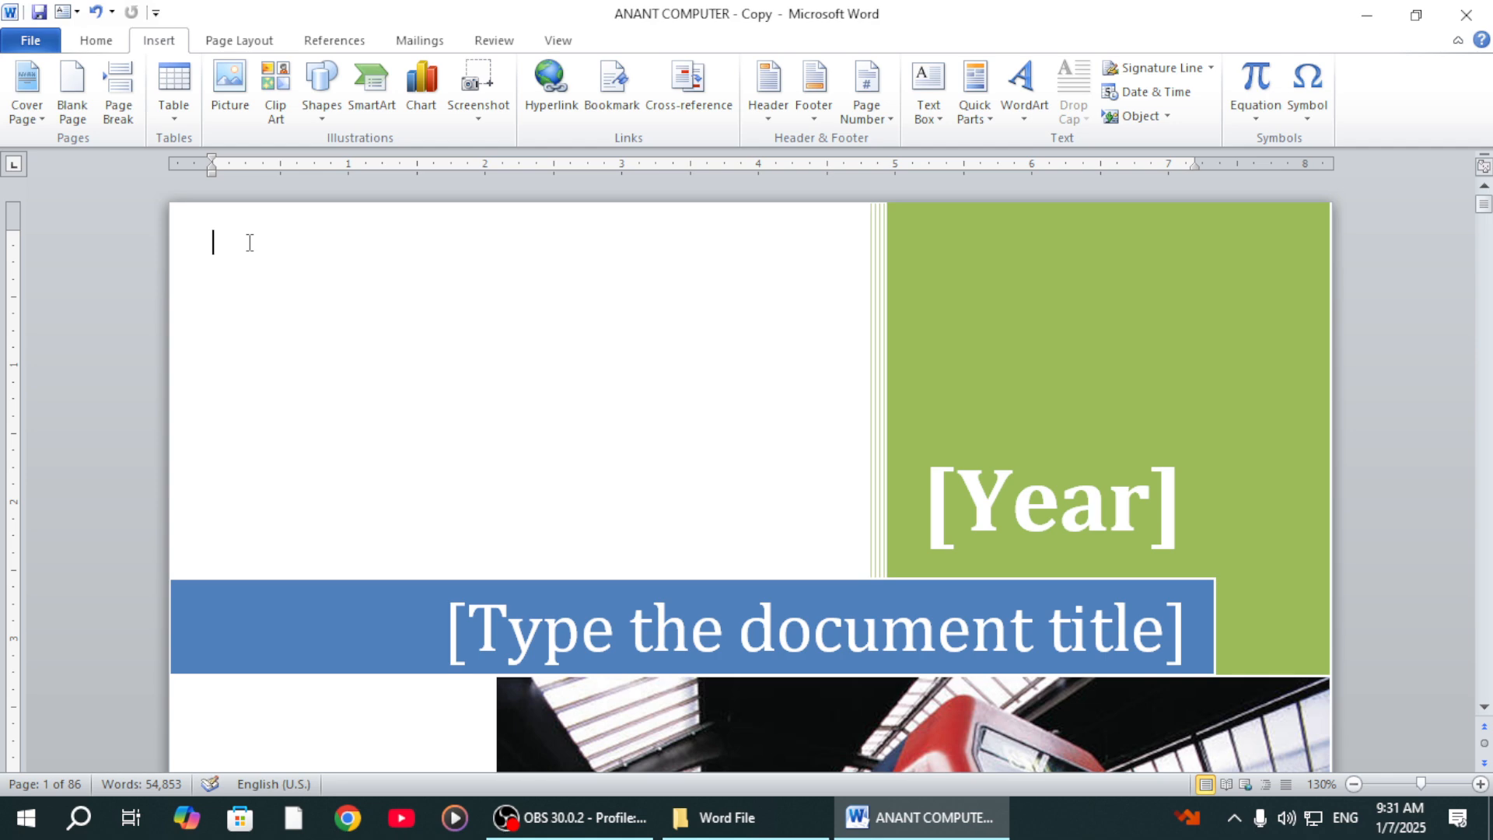
# Set the year on the cover page to 2025
pyautogui.keyDown('ctrl'); pyautogui.scroll(-5, 498, 475); pyautogui.keyUp('ctrl')
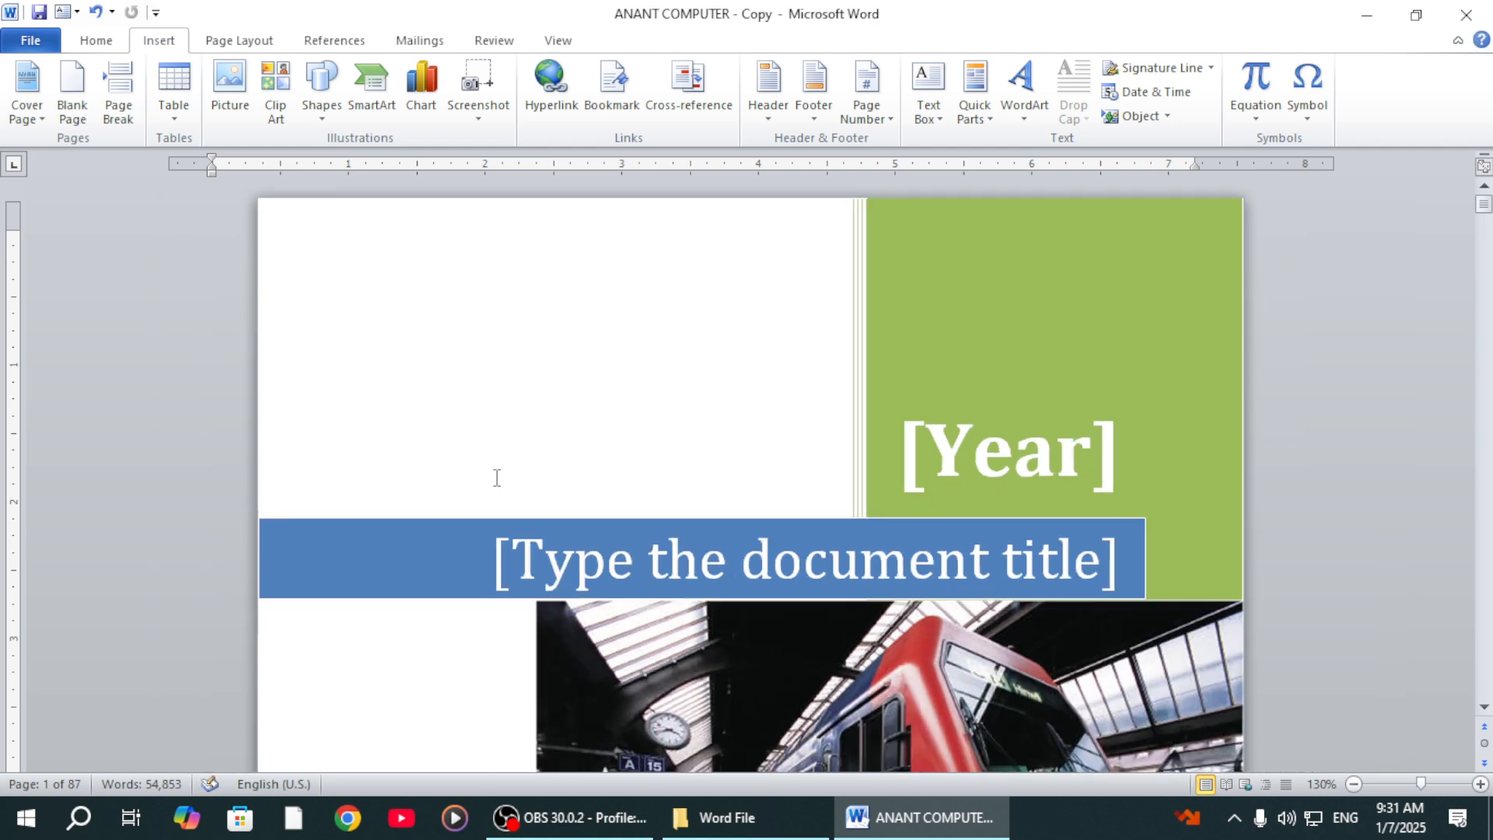
pyautogui.click(864, 379)
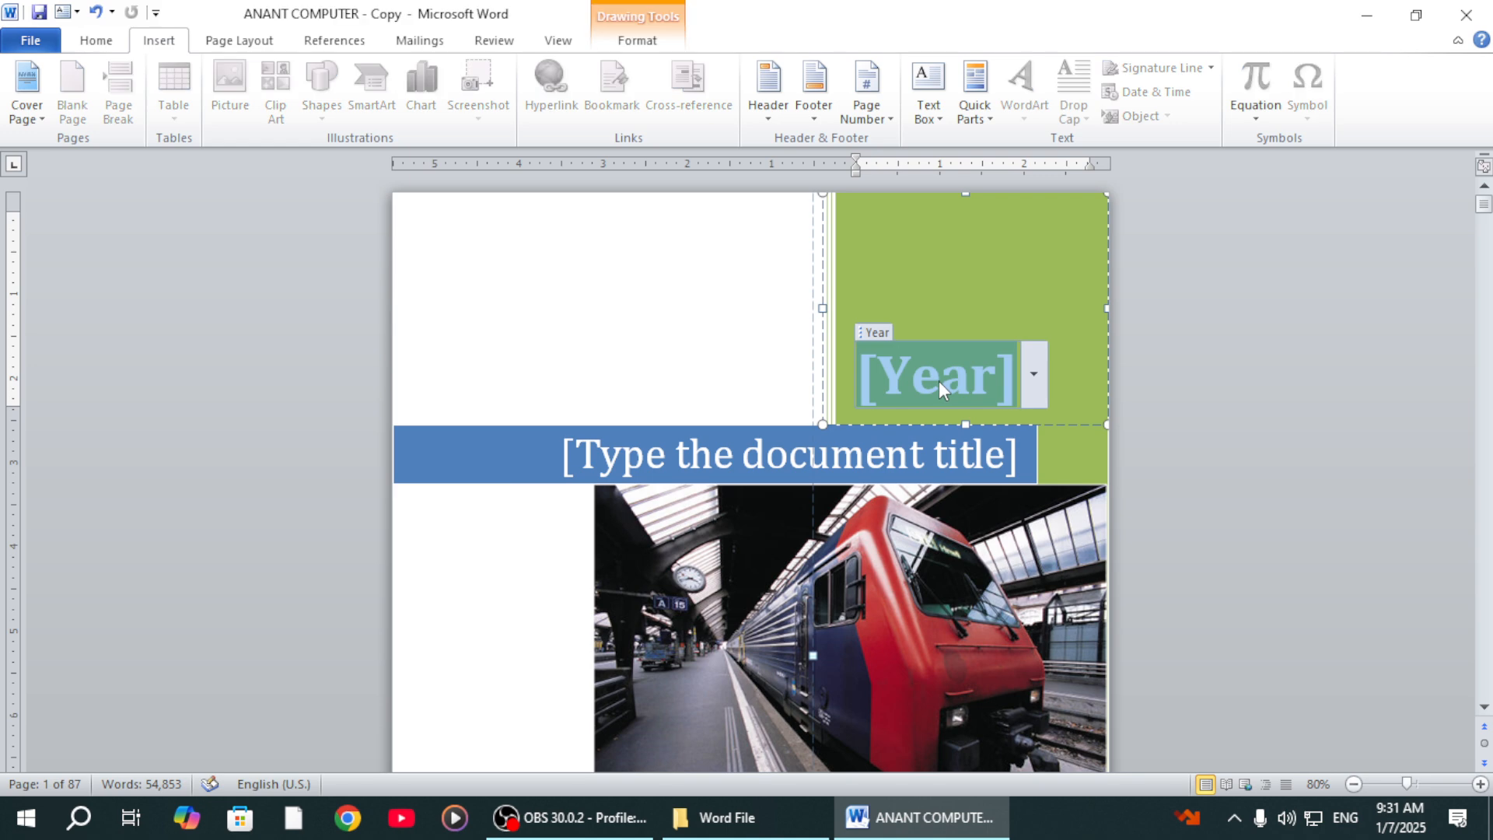
pyautogui.write('2025')
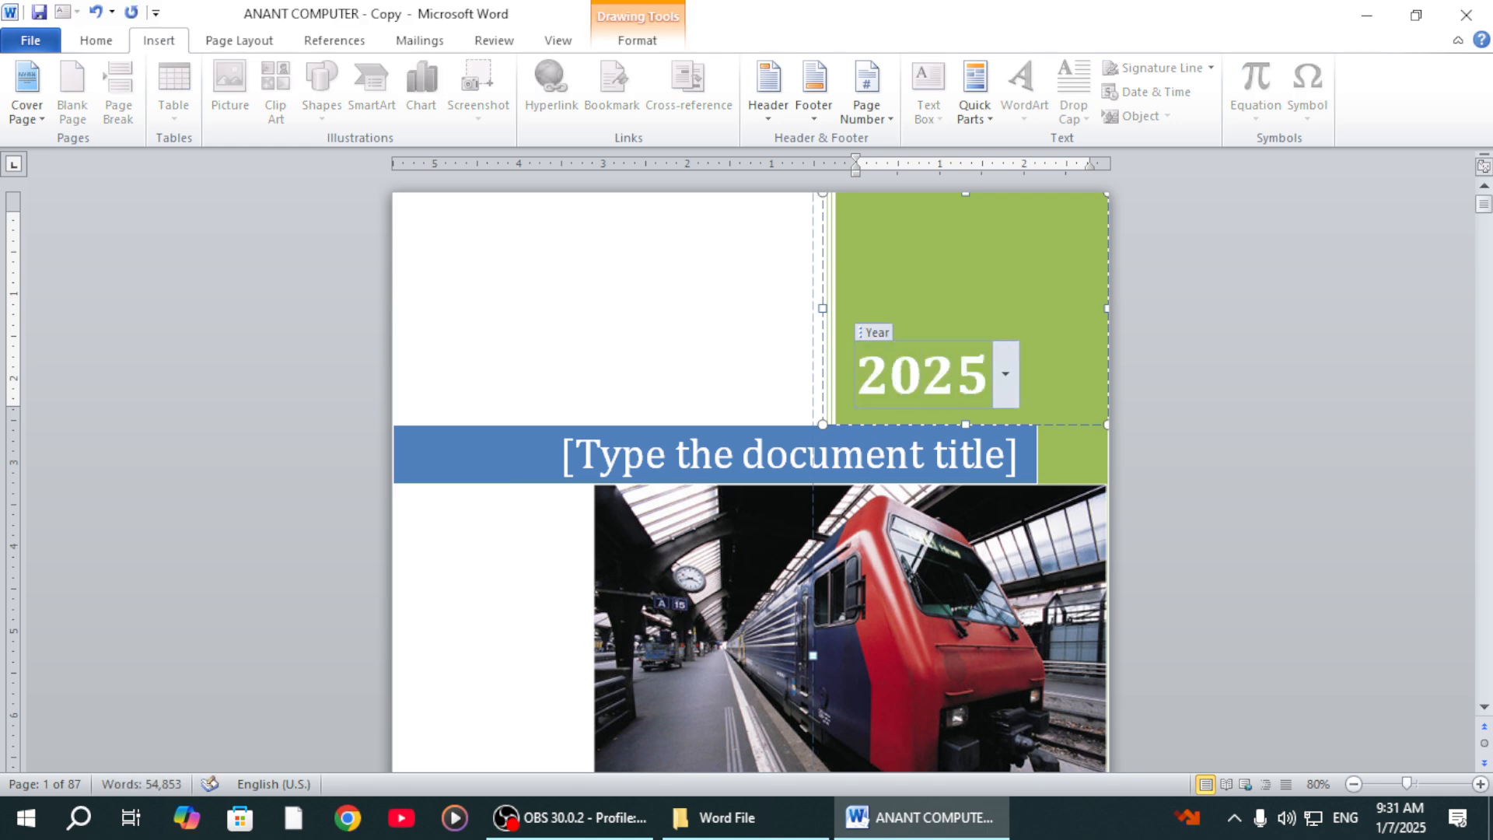
# Enter ANANT COMPUTER ACADEMY as the document title on the cover page
pyautogui.click(815, 447)
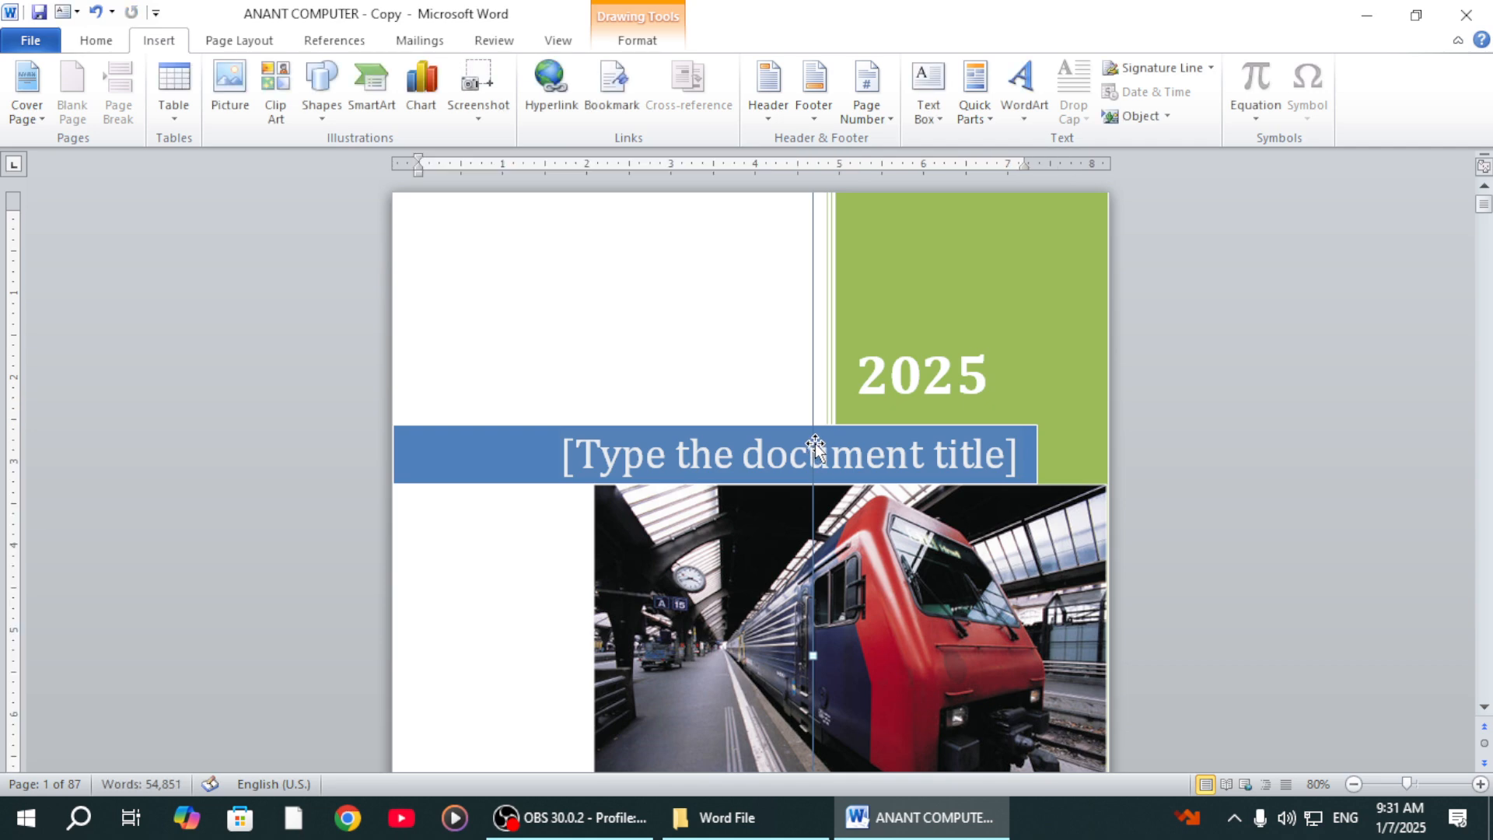
pyautogui.click(751, 448)
pyautogui.write('aNAN')
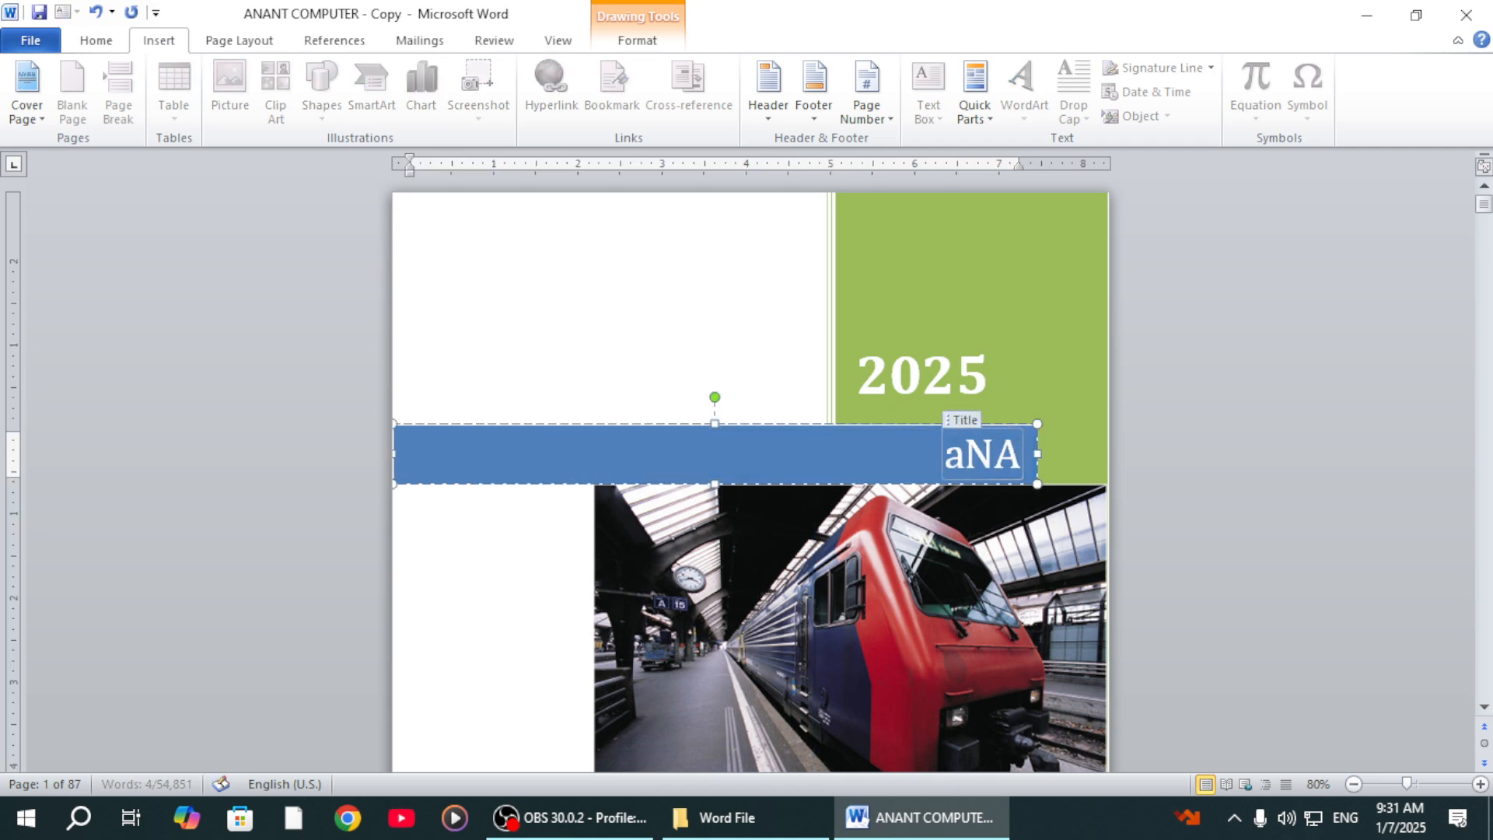
pyautogui.press('BackSpace')
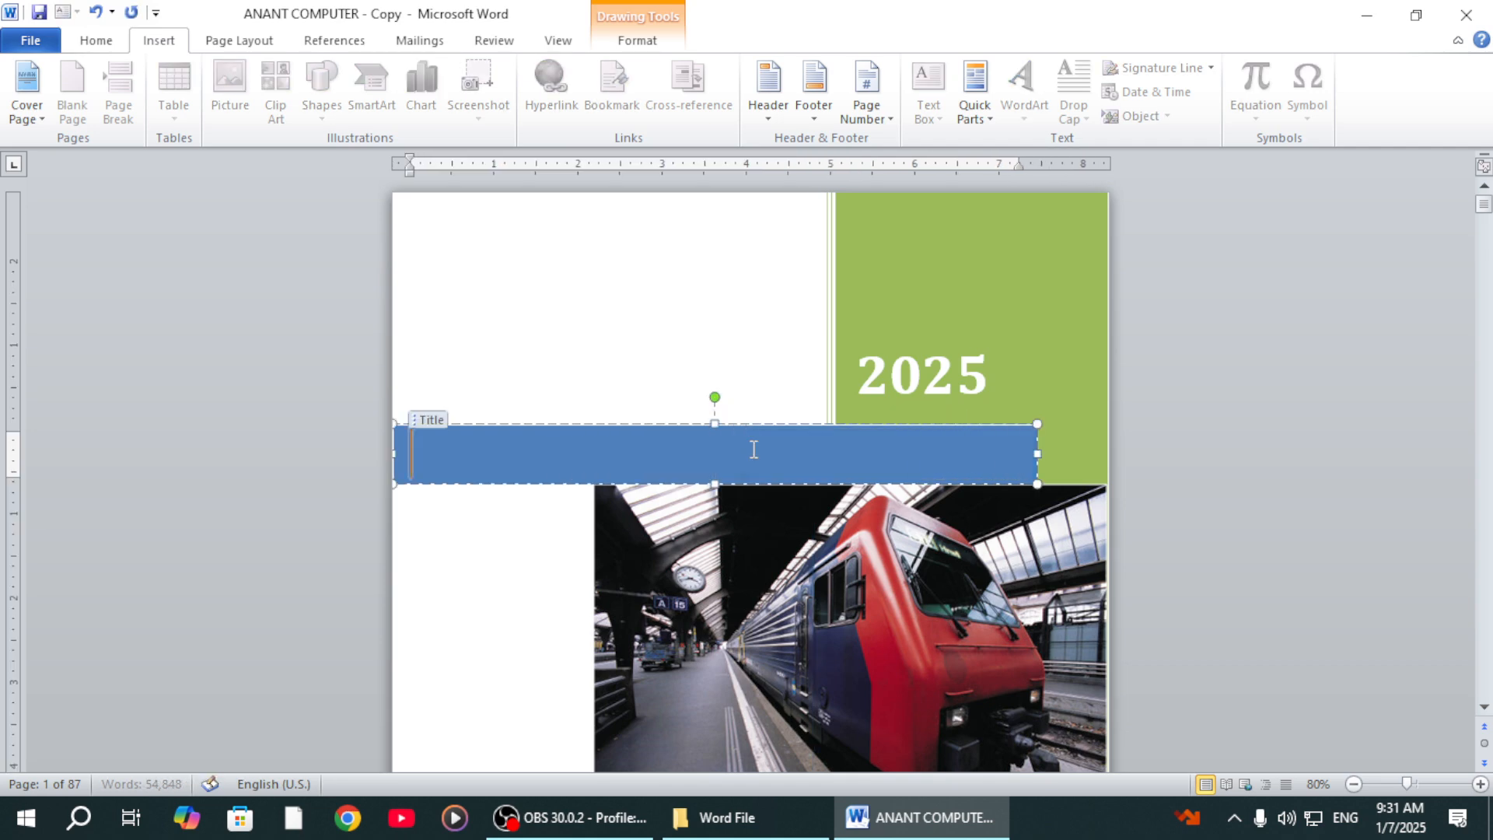
pyautogui.write('ANANT COMPUTE')
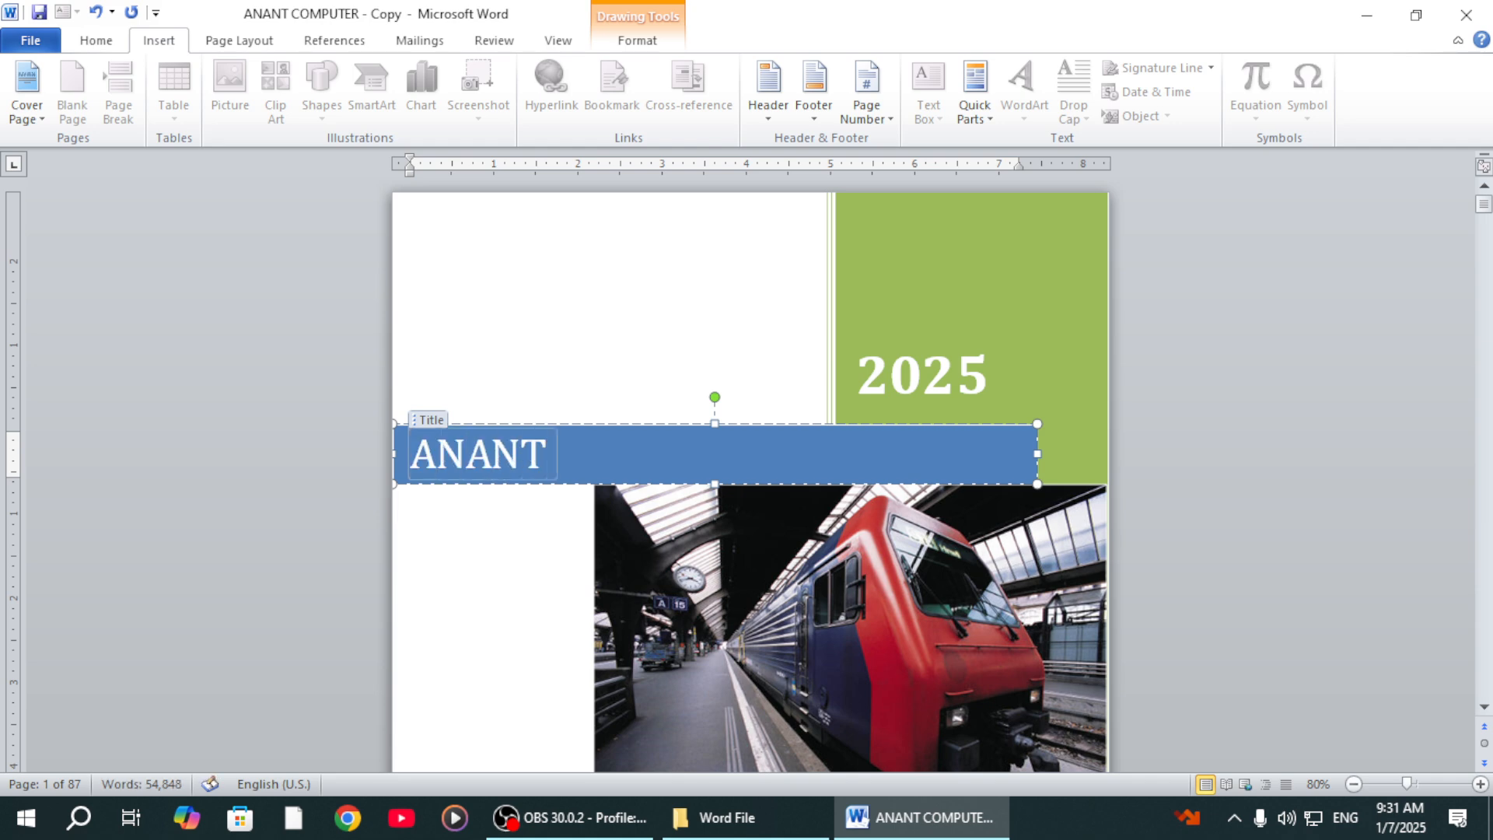
pyautogui.write('R ACADEMY')
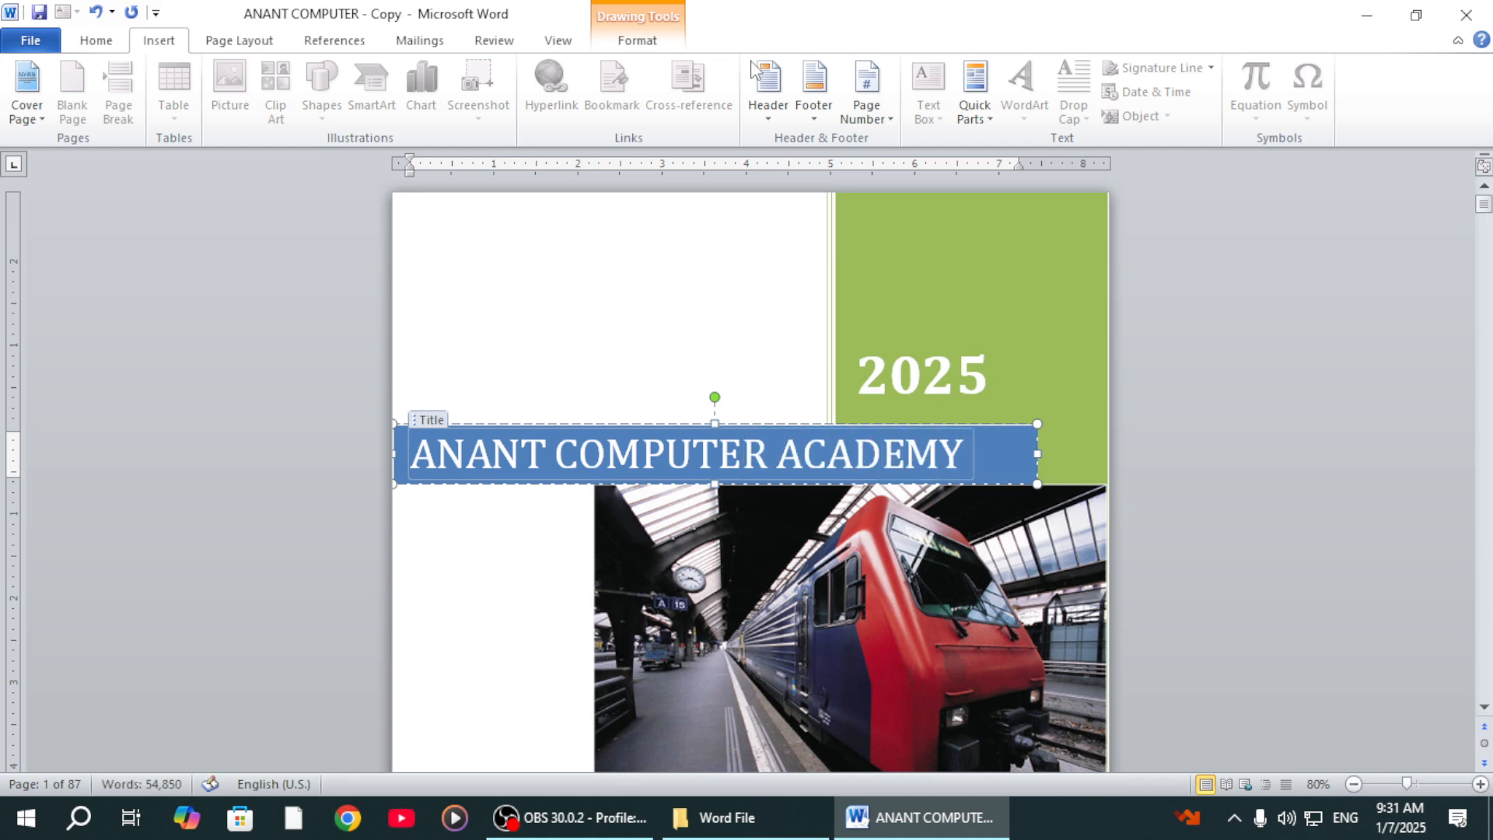
# Replace the Motion cover page with the Austin design, and switch it to the Contrast design
pyautogui.scroll(-5, 1066, 624)
pyautogui.scroll(-2, 1067, 625)
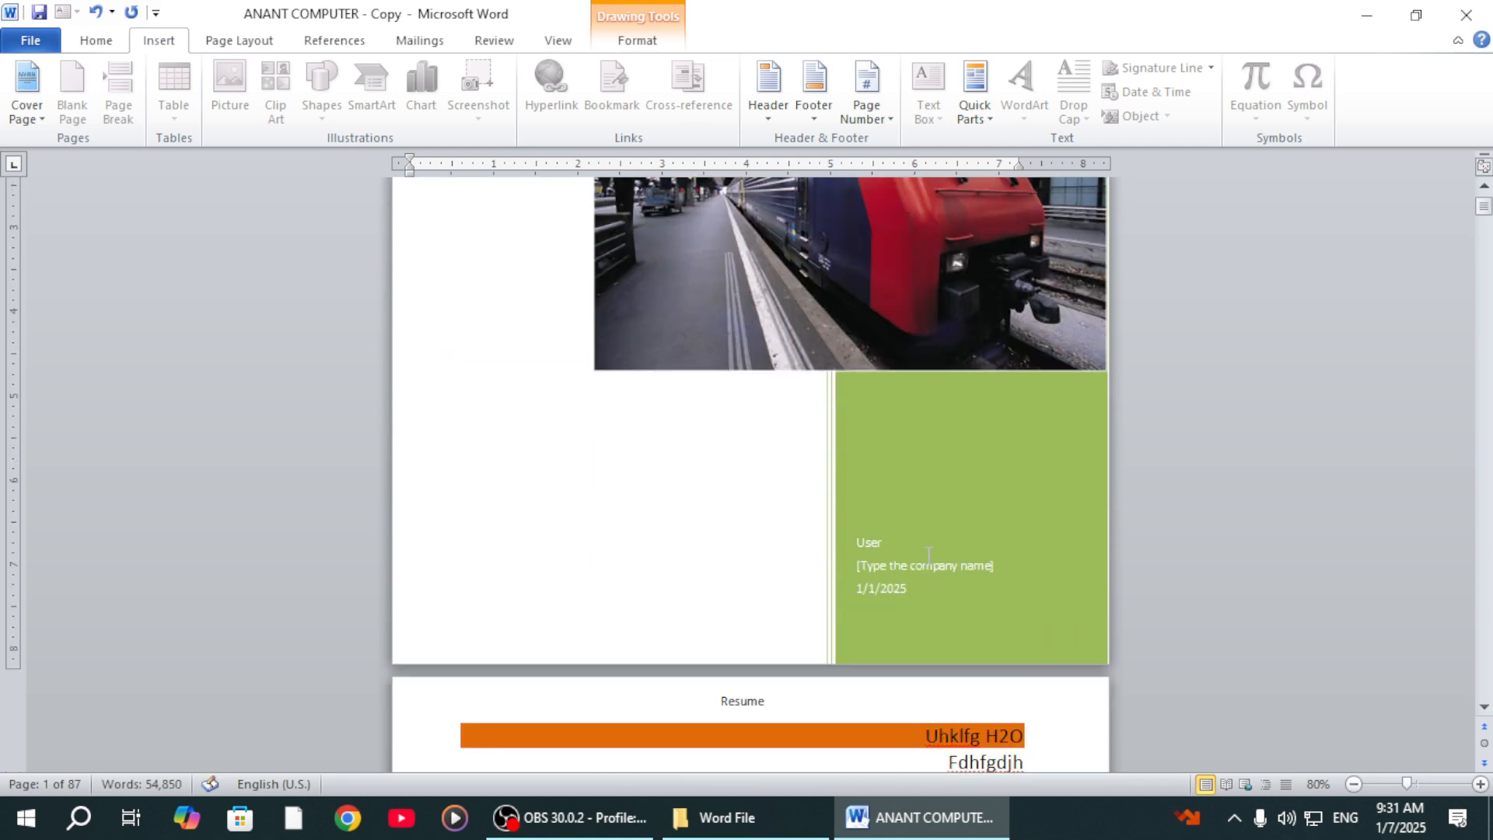
pyautogui.scroll(-2, 639, 542)
pyautogui.hotkey('ctrl', 'Home')
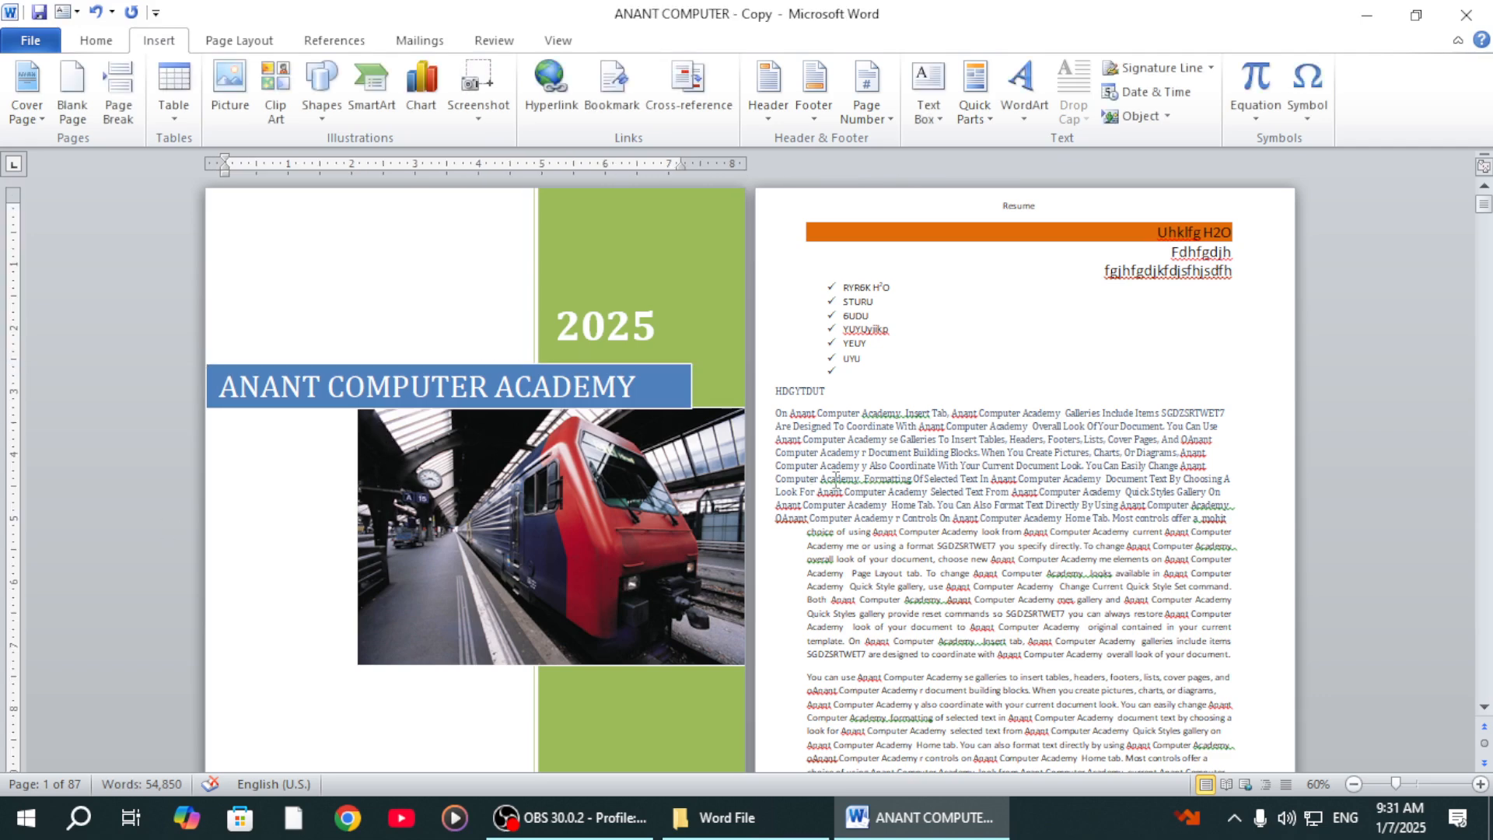
pyautogui.click(836, 479)
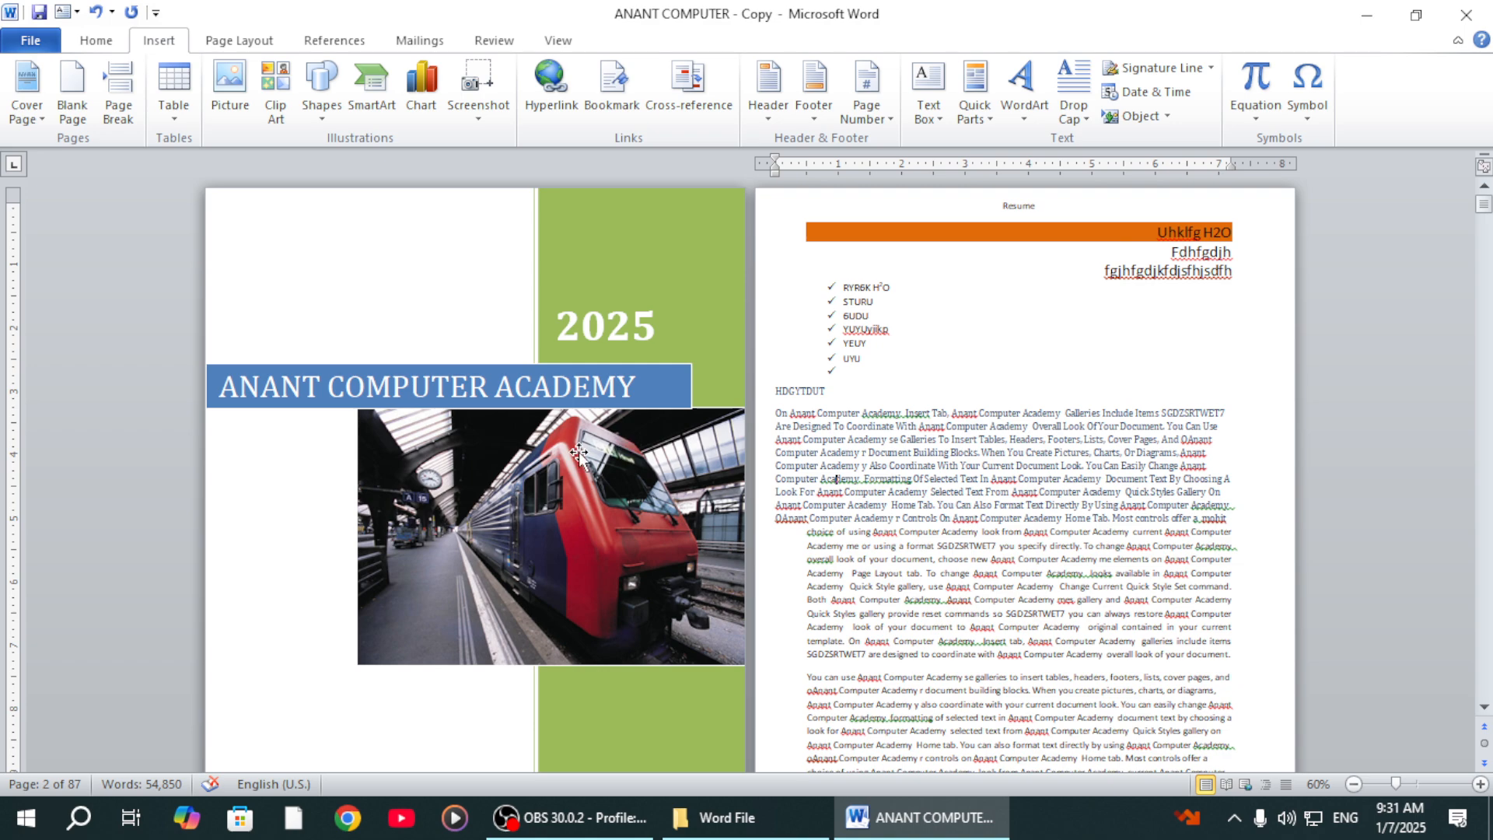
pyautogui.click(24, 117)
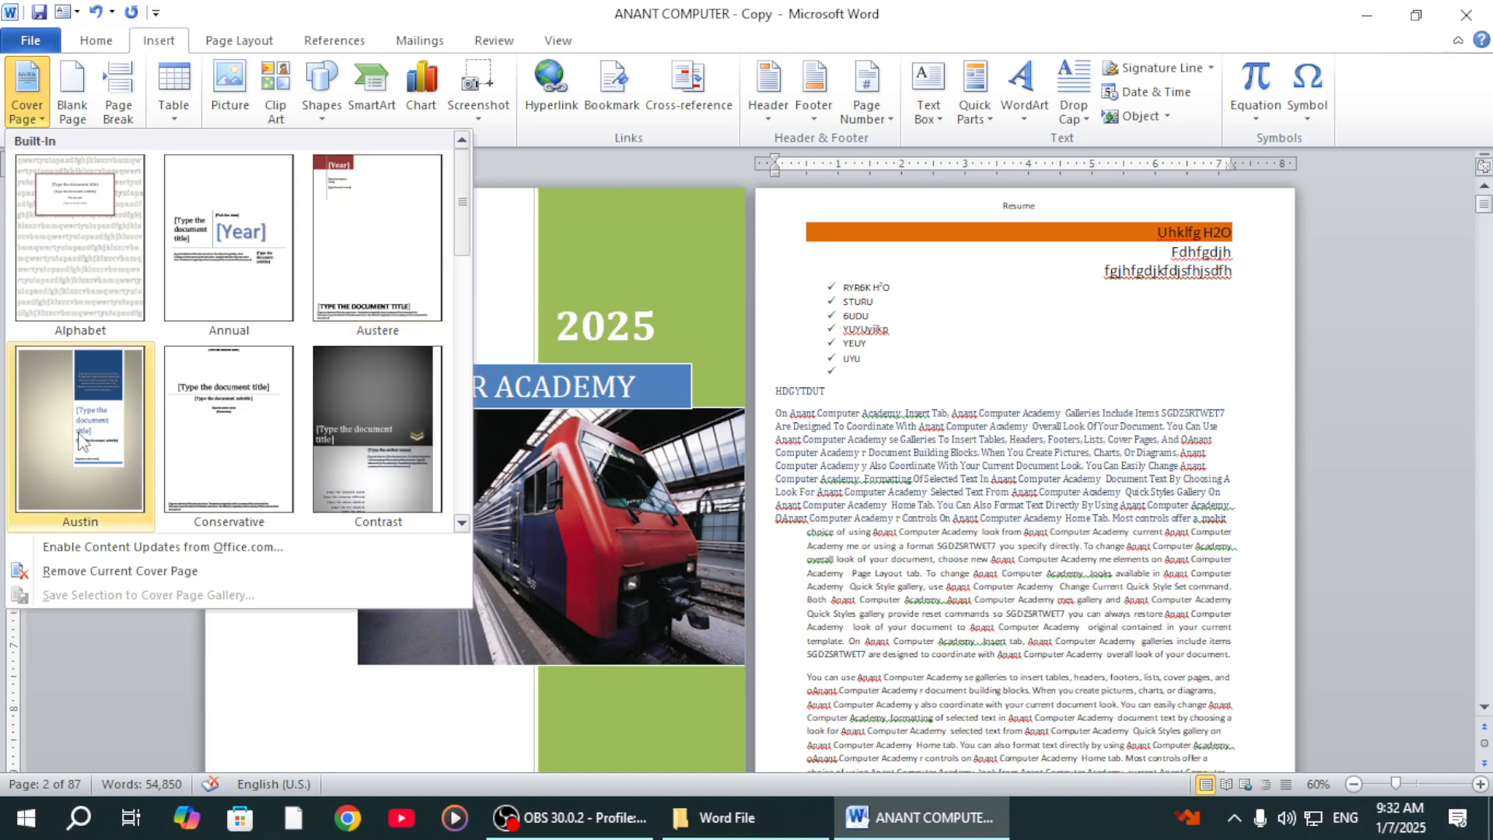
pyautogui.click(77, 431)
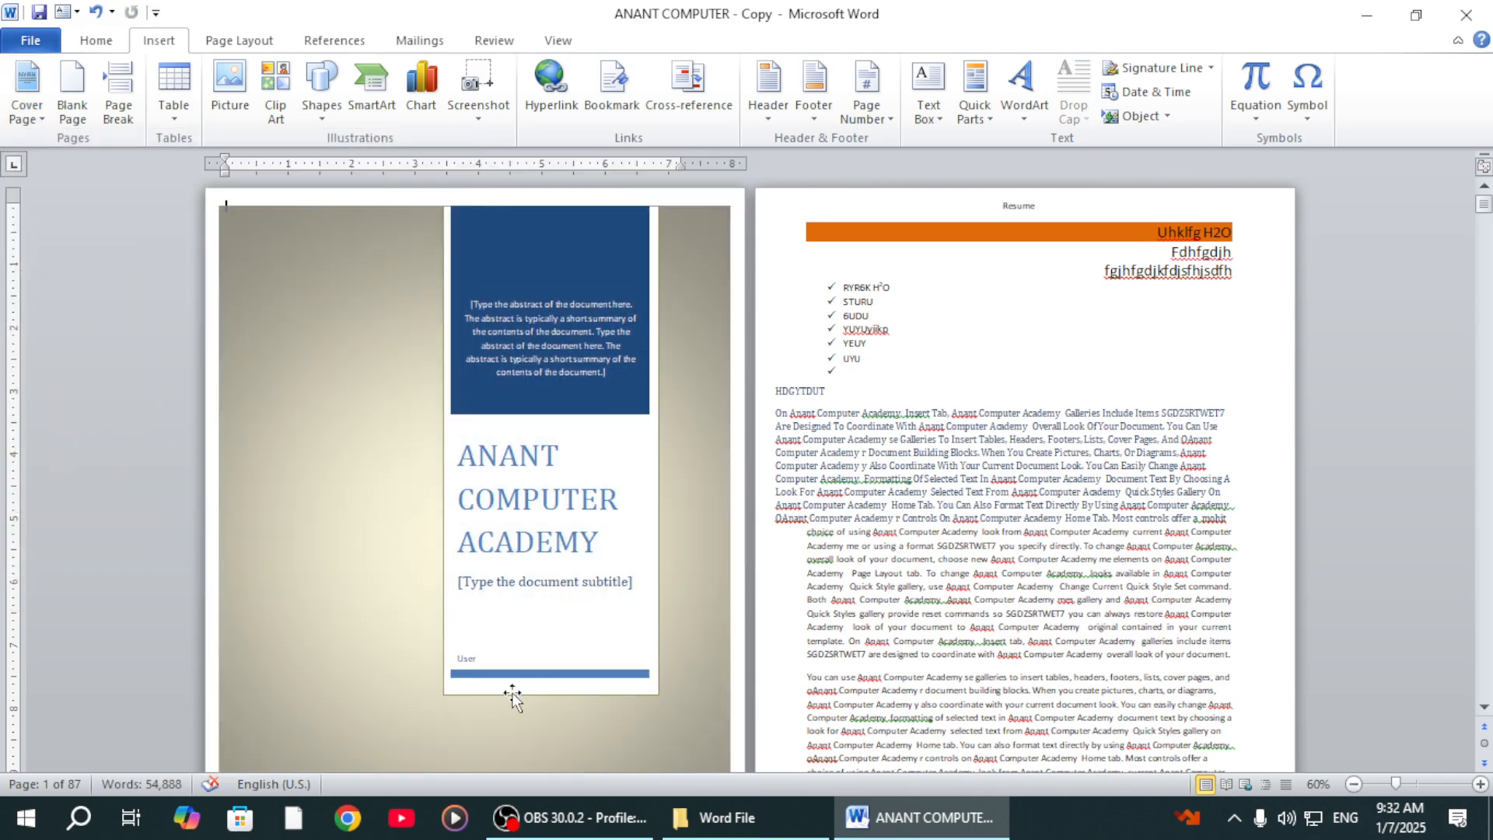
pyautogui.click(24, 112)
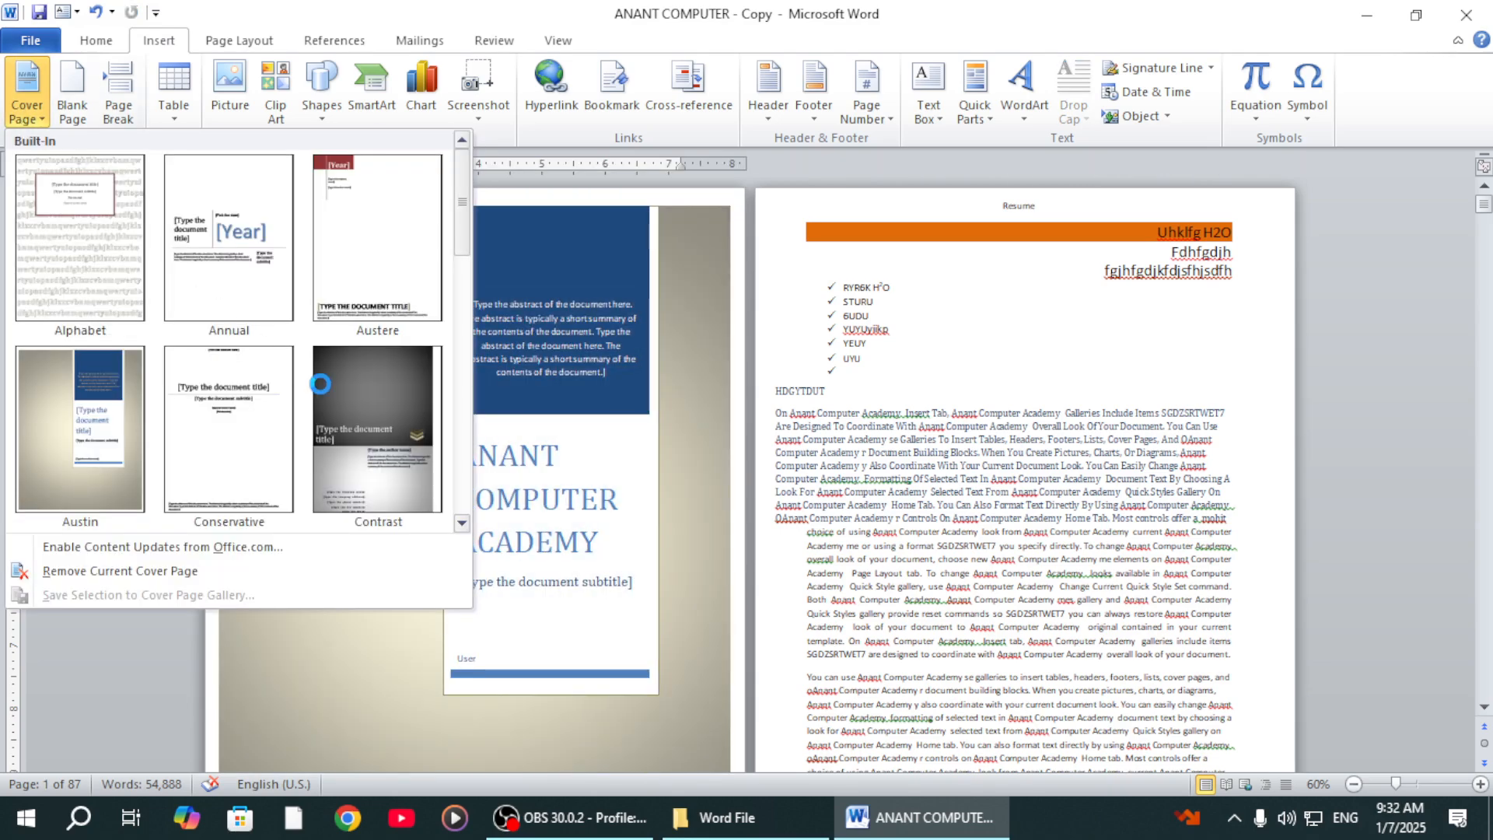
pyautogui.click(376, 412)
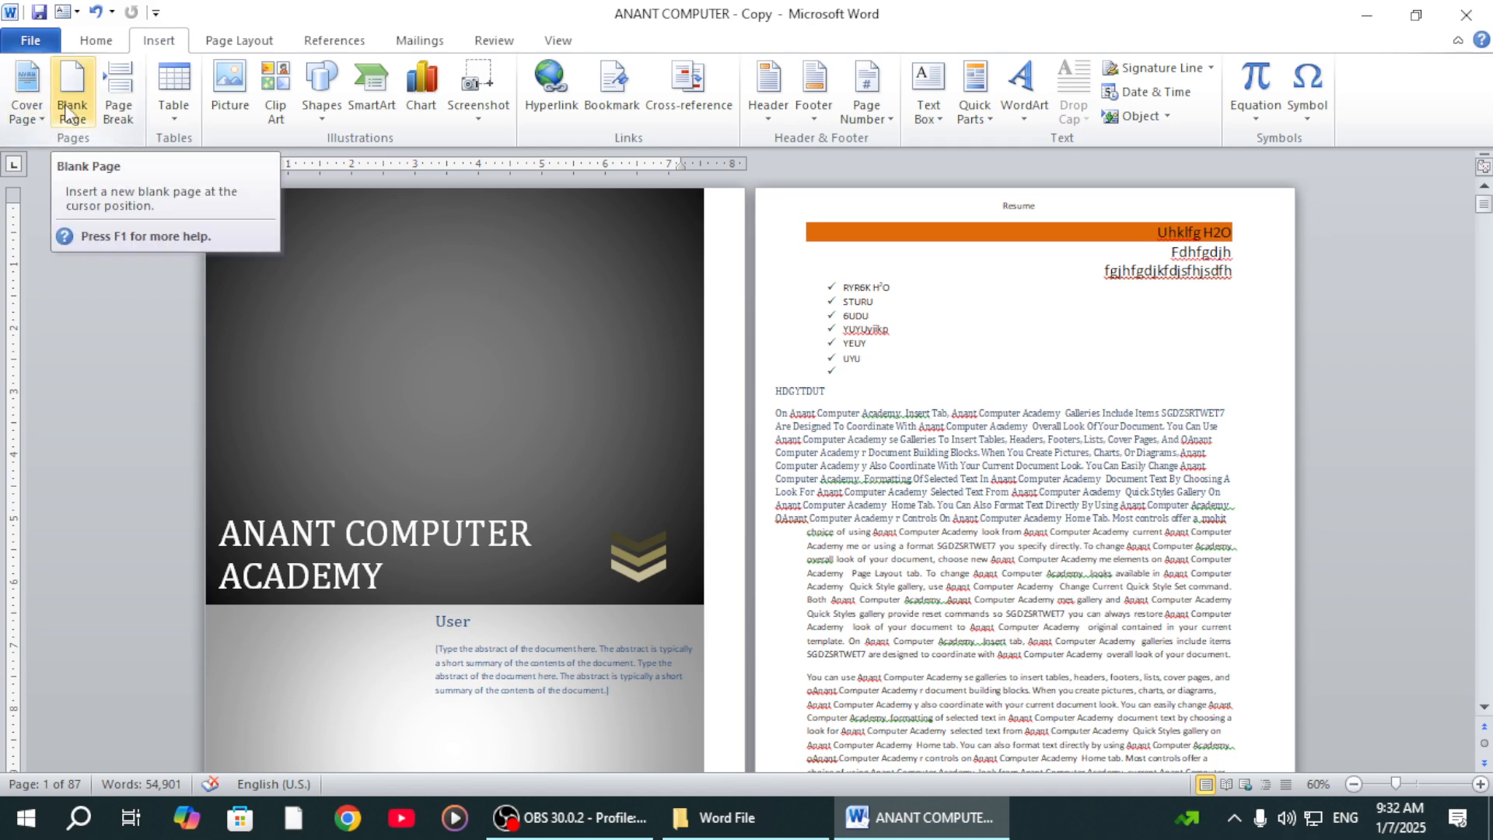
# Insert a blank page before the first item of the check-mark list, and undo the insertion
pyautogui.click(819, 285)
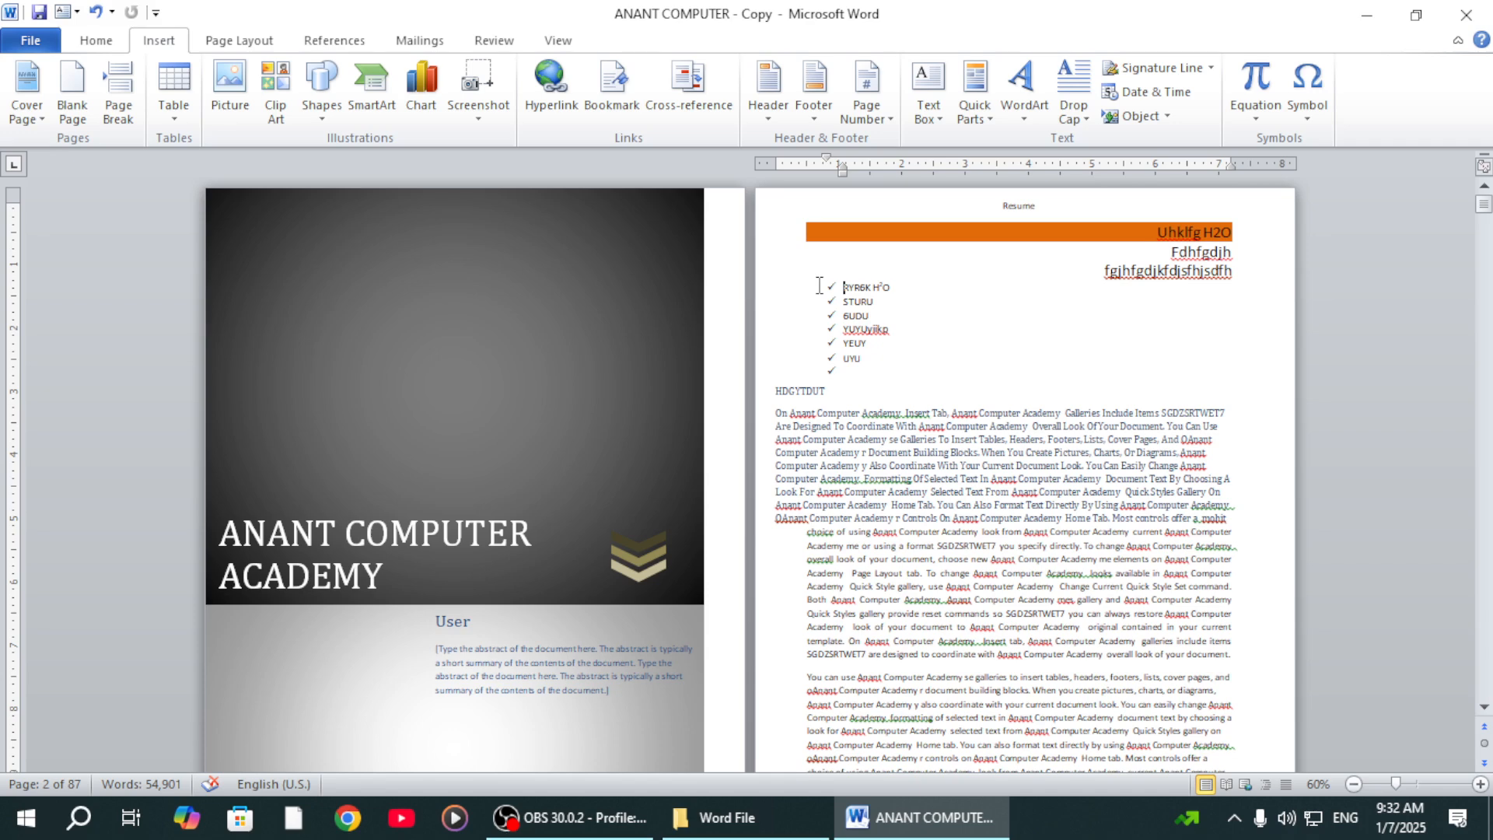
pyautogui.click(76, 78)
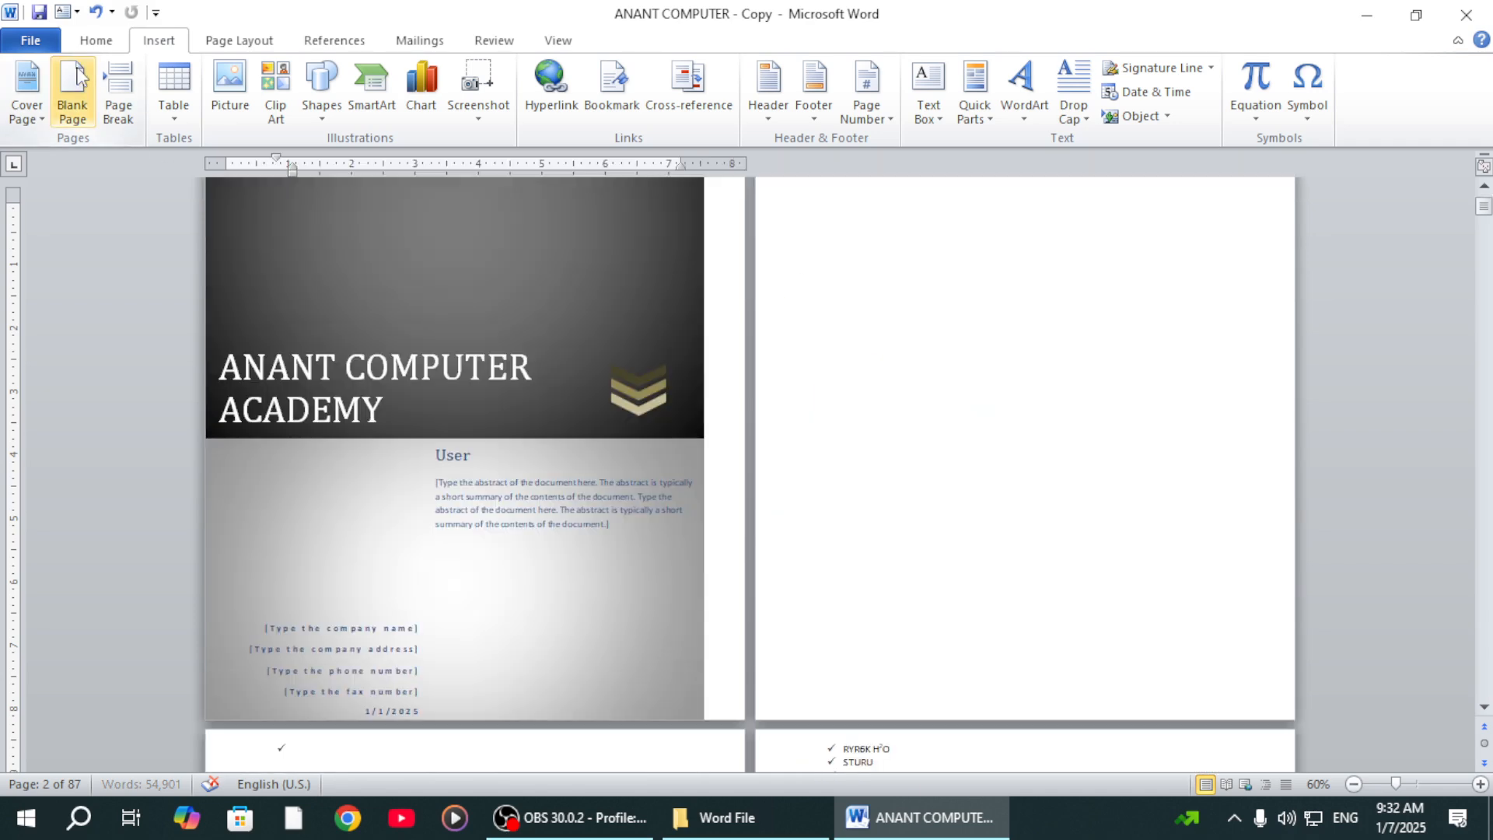
pyautogui.hotkey('ctrl', 'z')
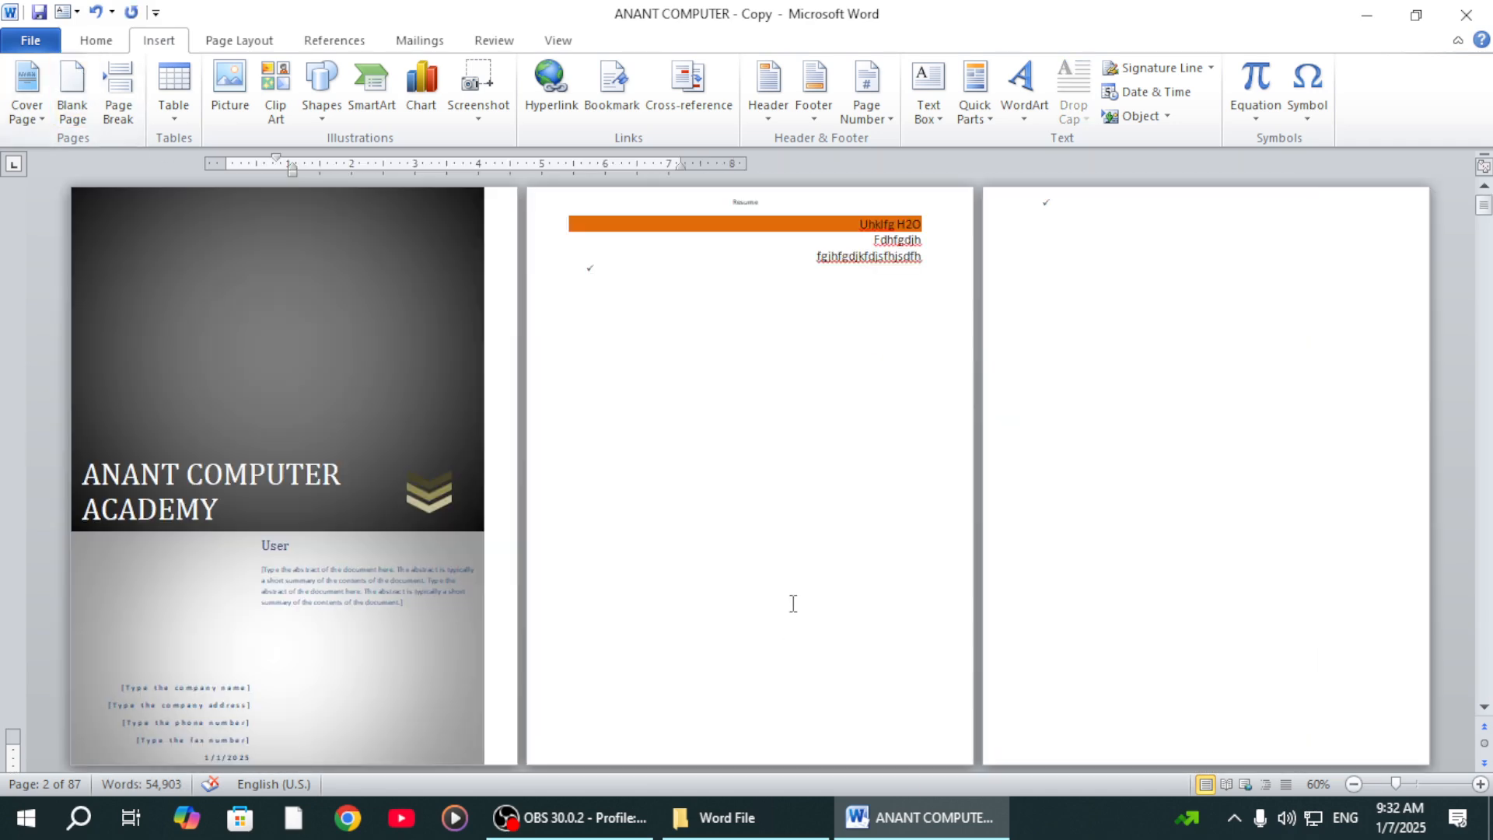
pyautogui.scroll(-2, 793, 604)
pyautogui.scroll(-3, 654, 433)
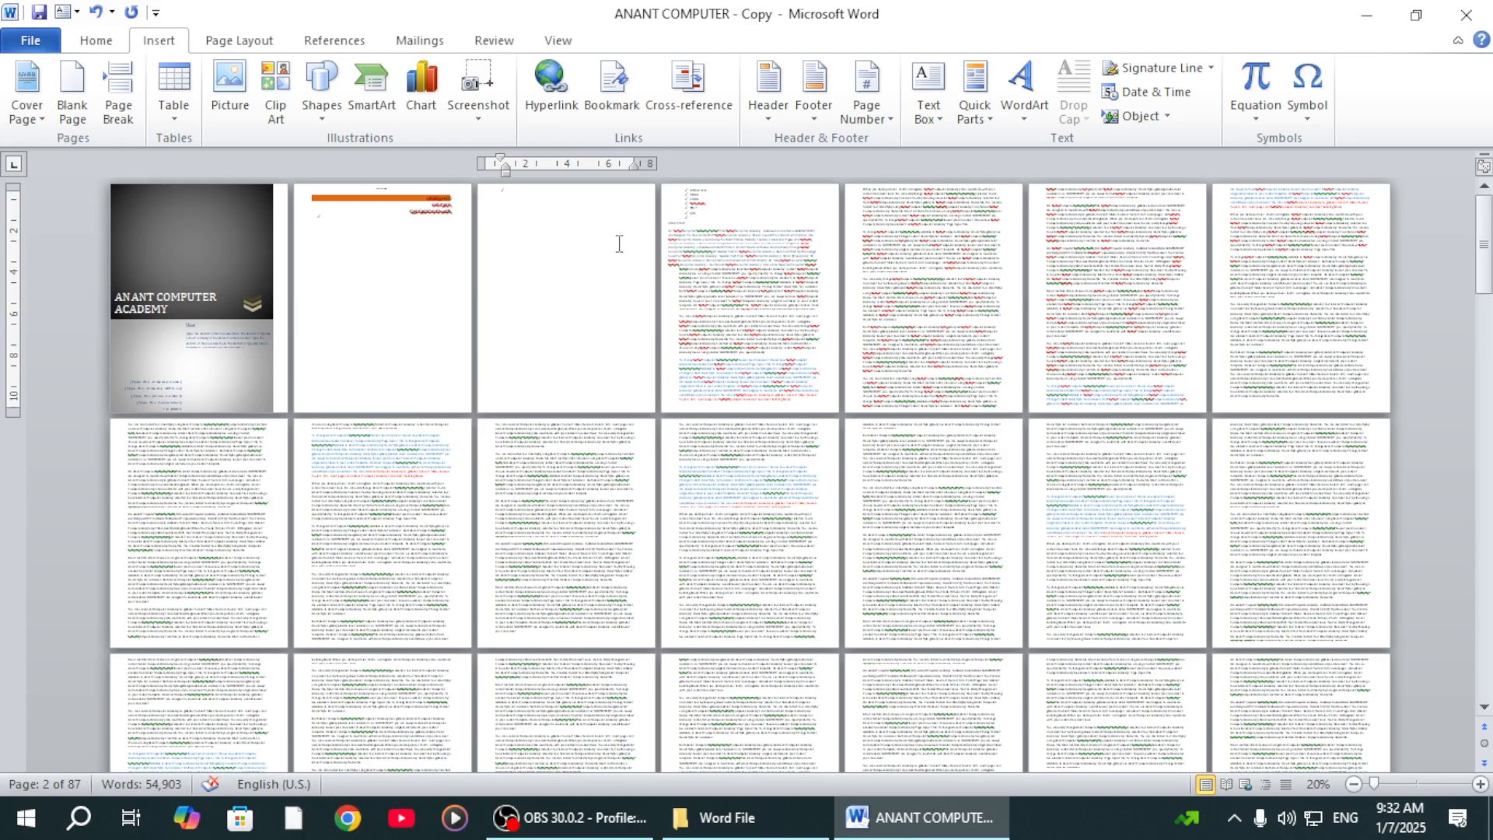
pyautogui.hotkey('ctrl', 'z')
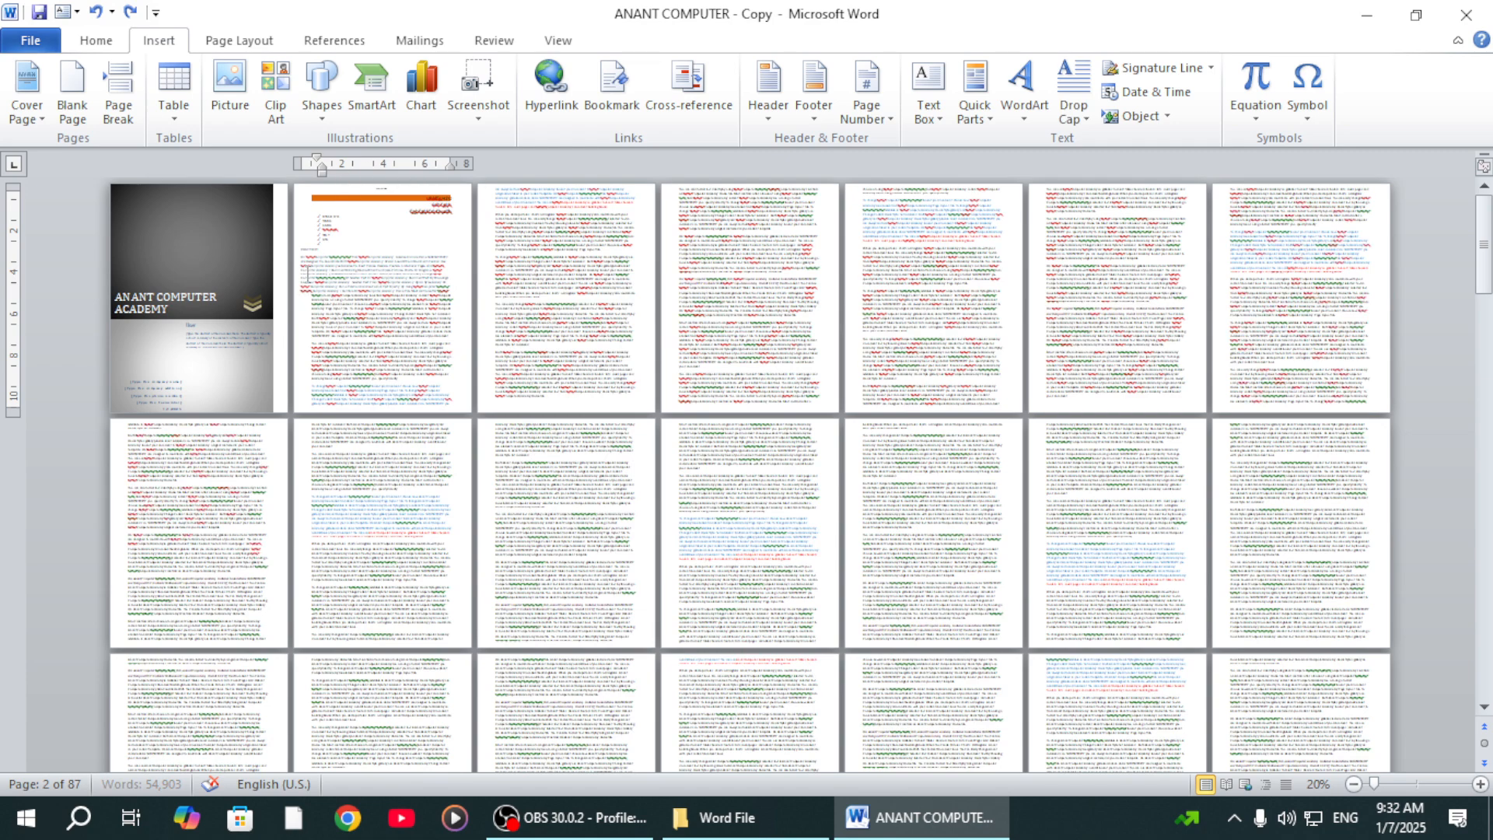
# Repeat the blank page insertion in front of the RYR6K list item, inspect the split pages, and undo it
pyautogui.click(323, 215)
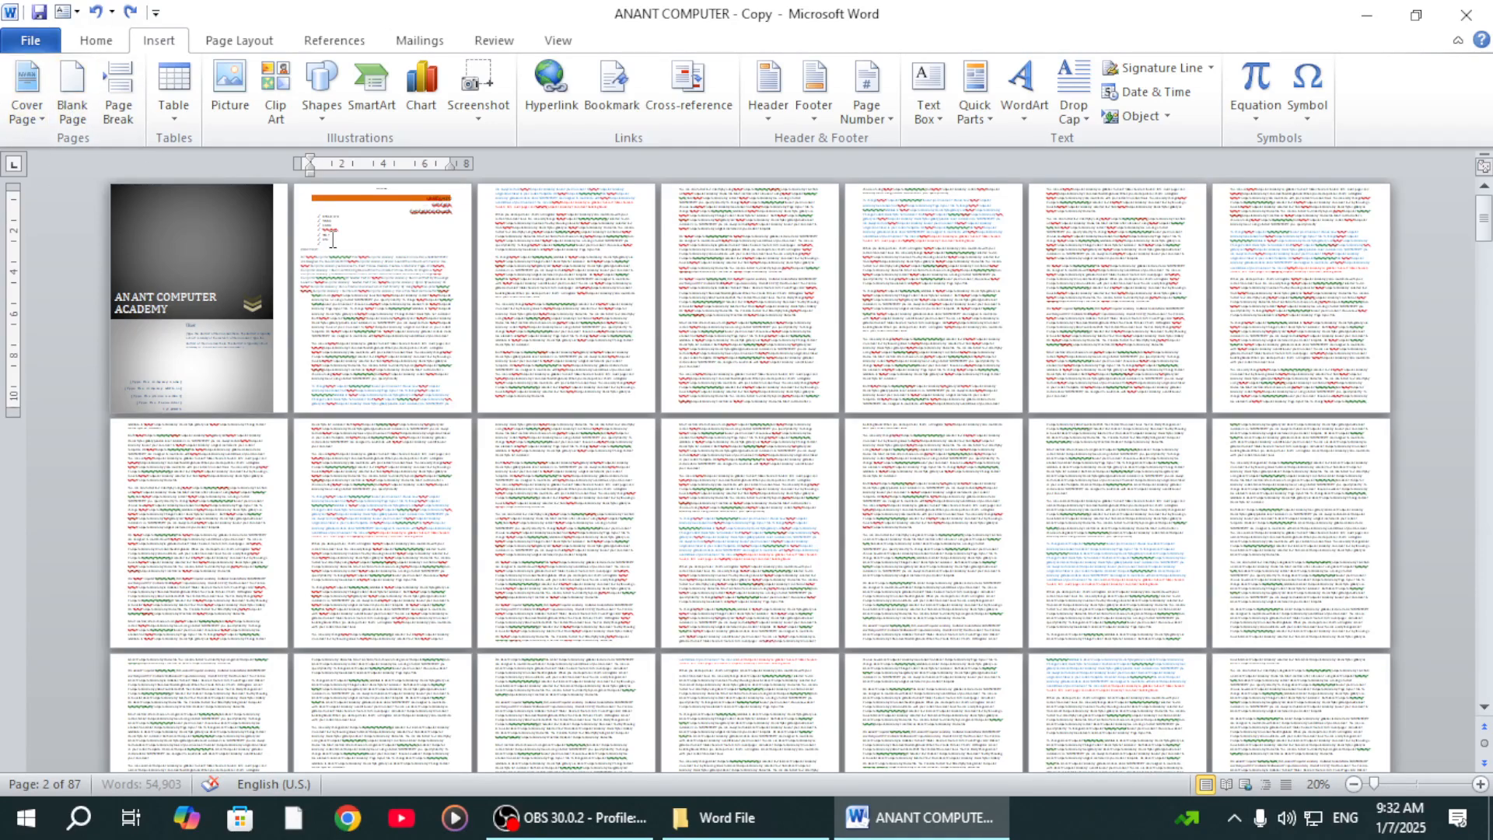
pyautogui.scroll(4, 333, 240)
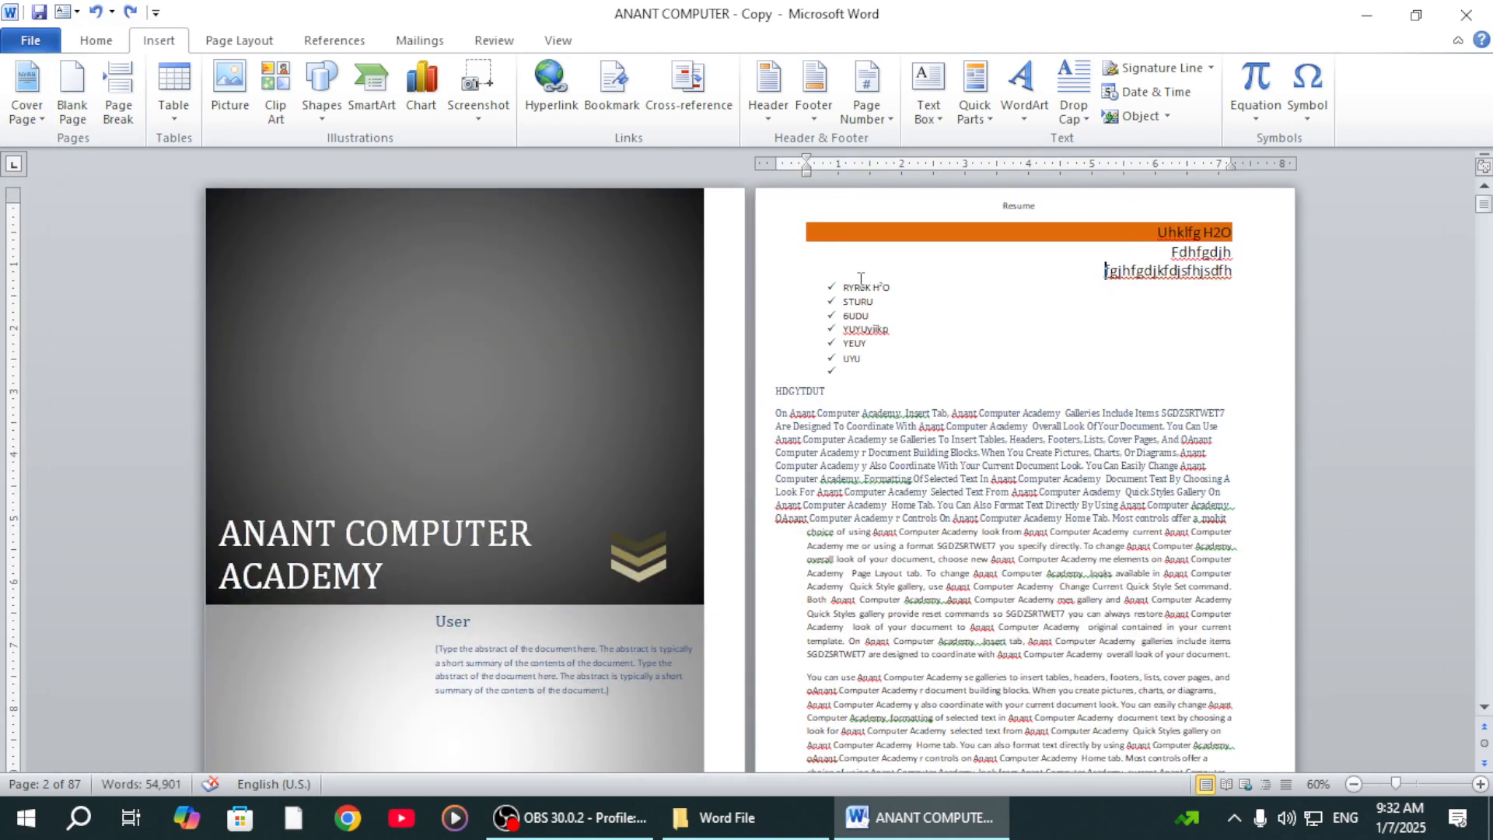
pyautogui.click(832, 287)
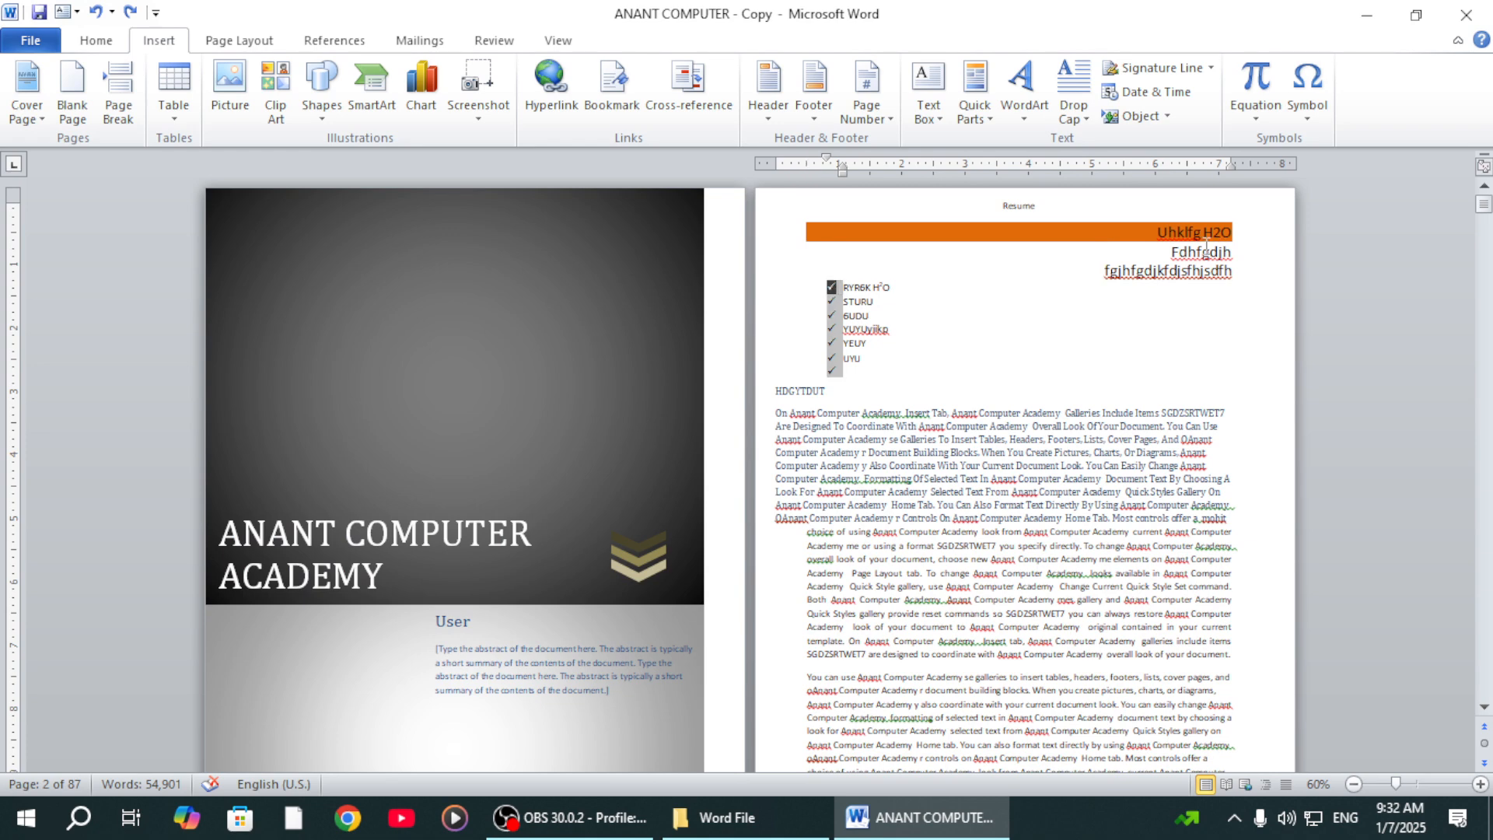
pyautogui.click(1140, 228)
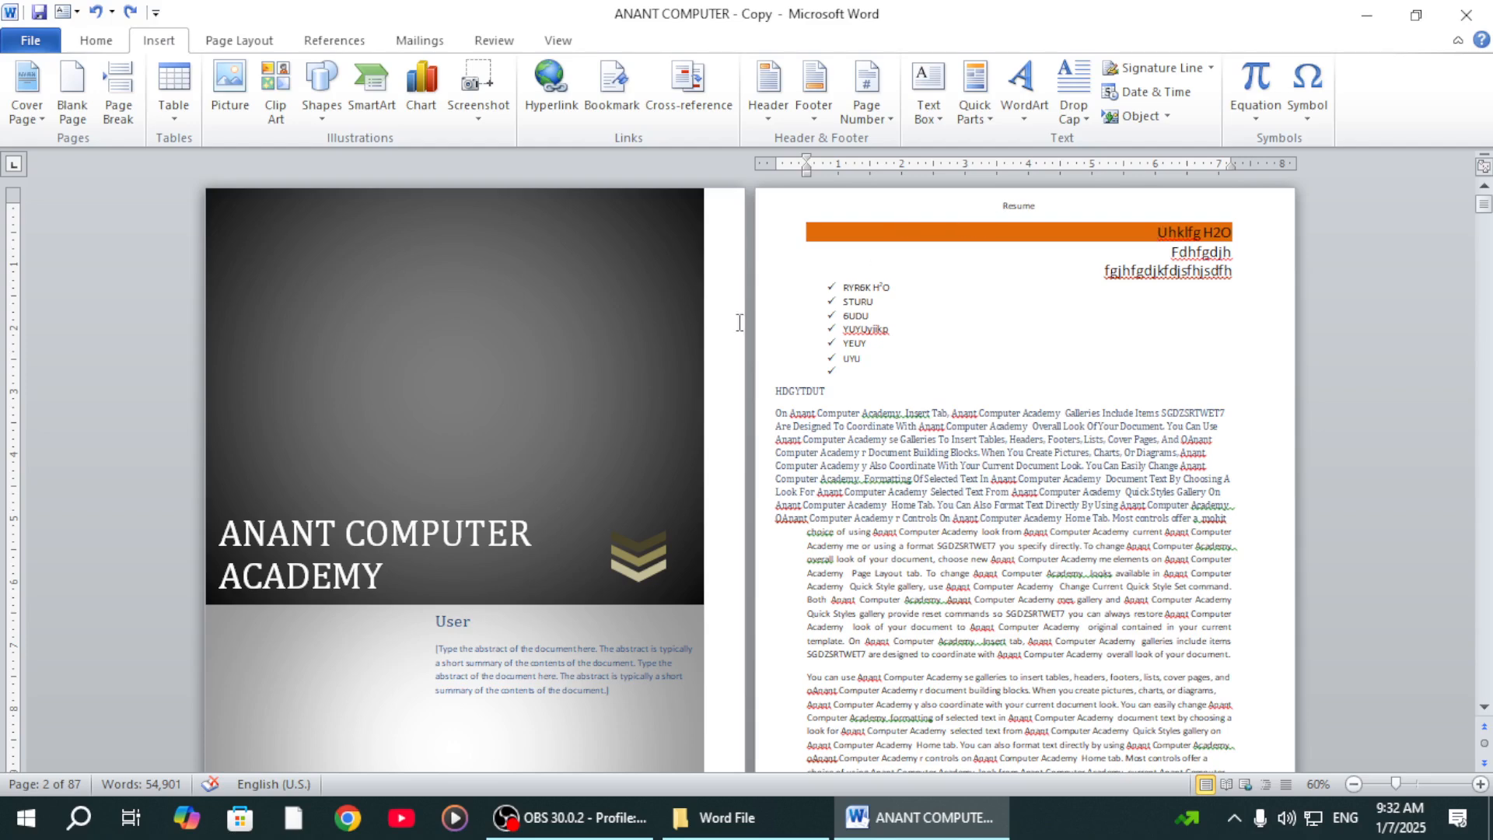
pyautogui.click(845, 286)
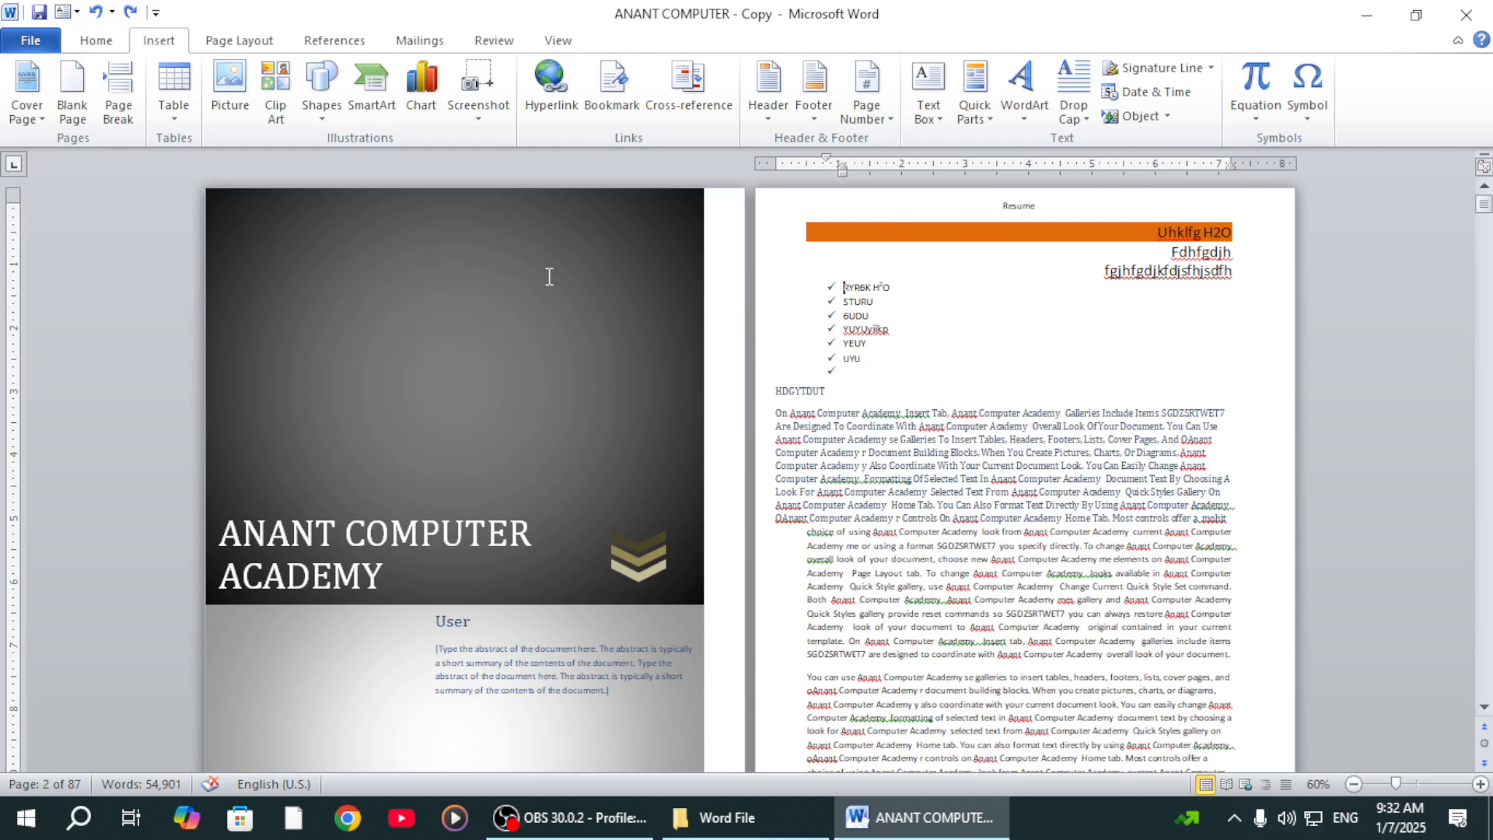
pyautogui.click(71, 99)
pyautogui.scroll(-3, 549, 570)
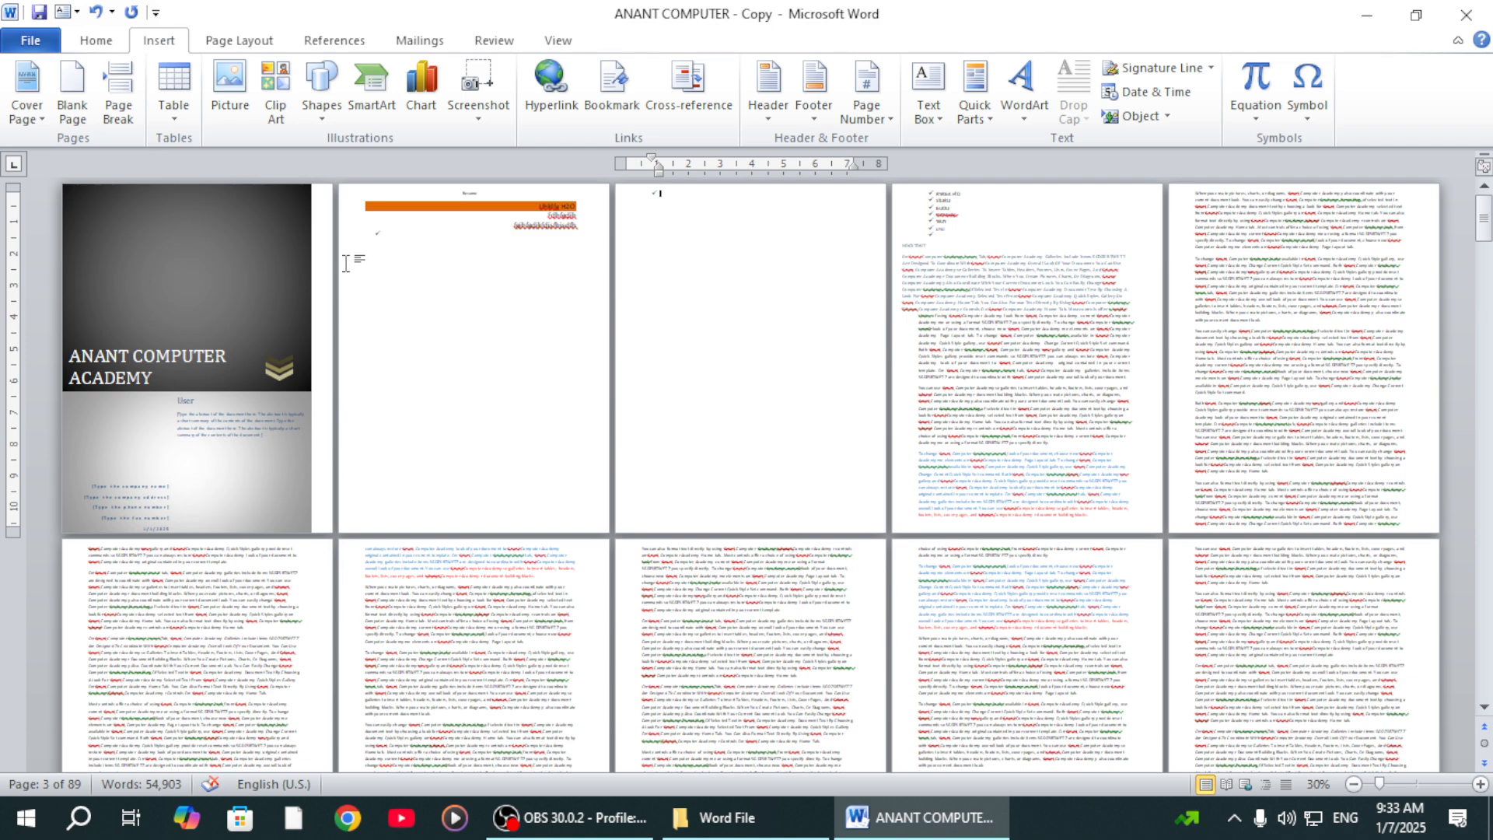
pyautogui.keyDown('ctrl'); pyautogui.scroll(3, 381, 264); pyautogui.keyUp('ctrl')
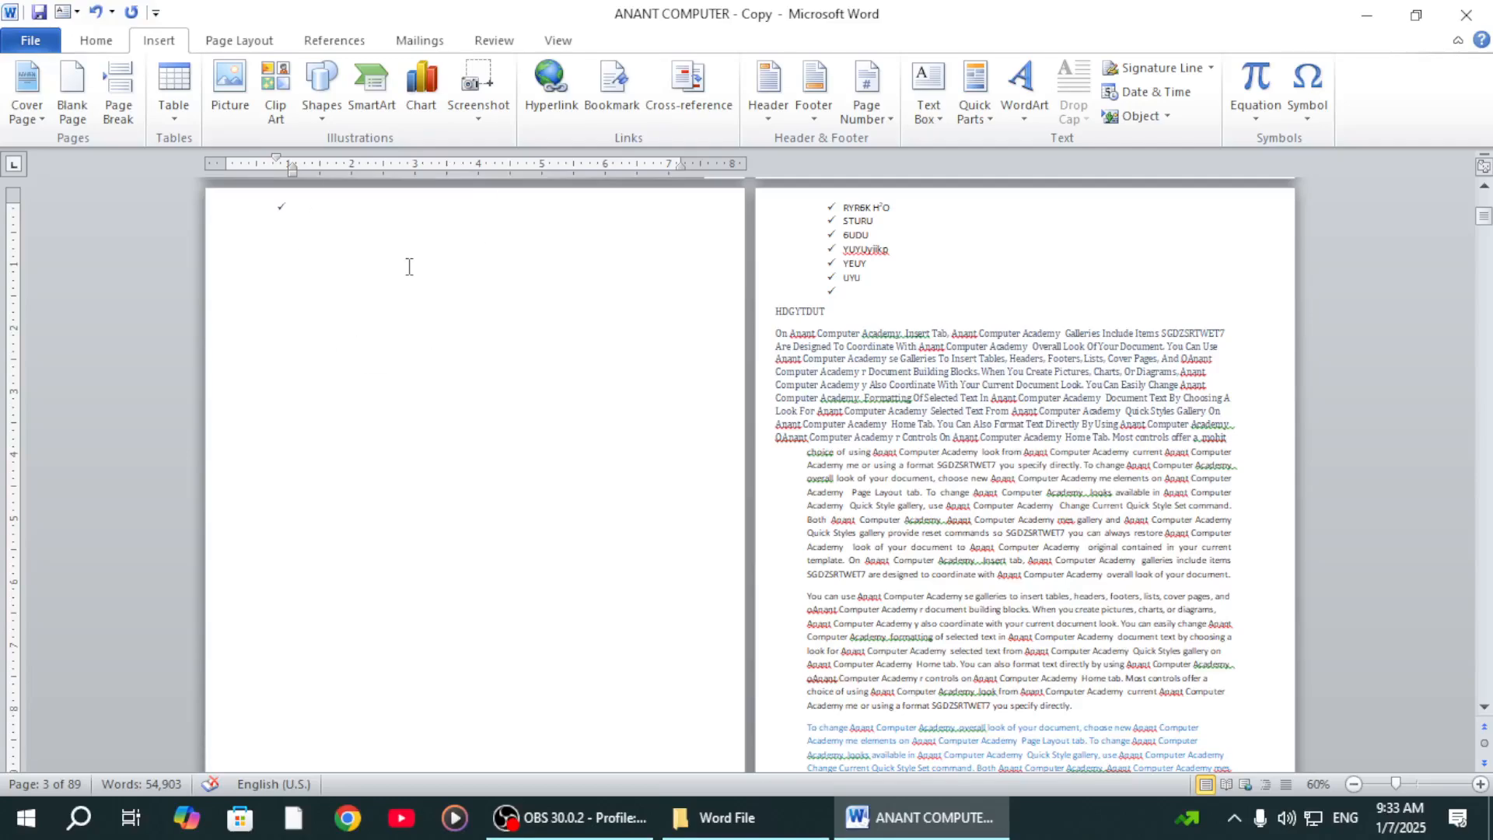
pyautogui.hotkey('ctrl', 'z')
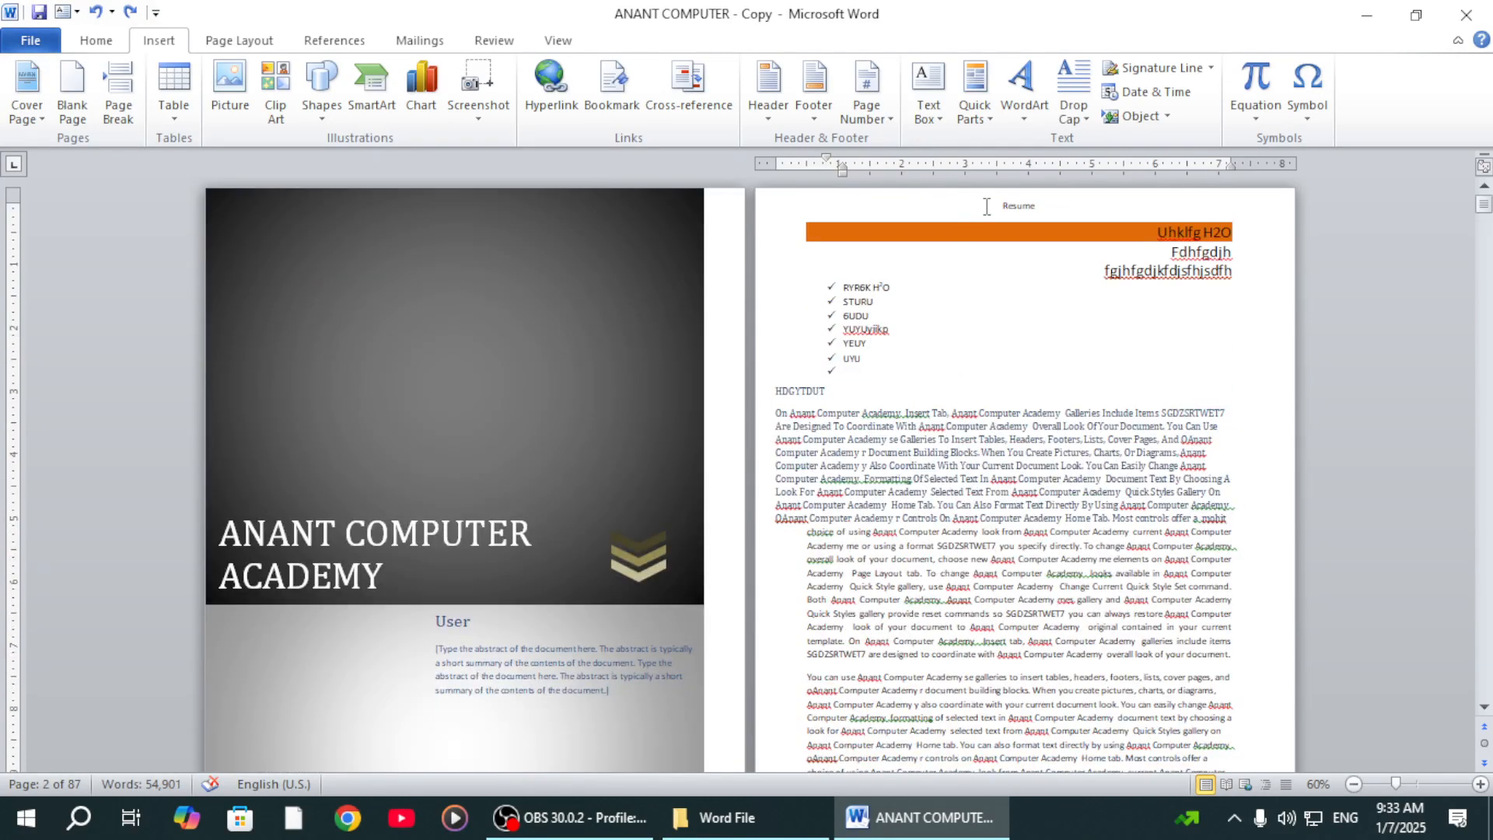
# Insert a blank page between the cover page and the Resume page, and inspect the resulting page layout
pyautogui.click(986, 207)
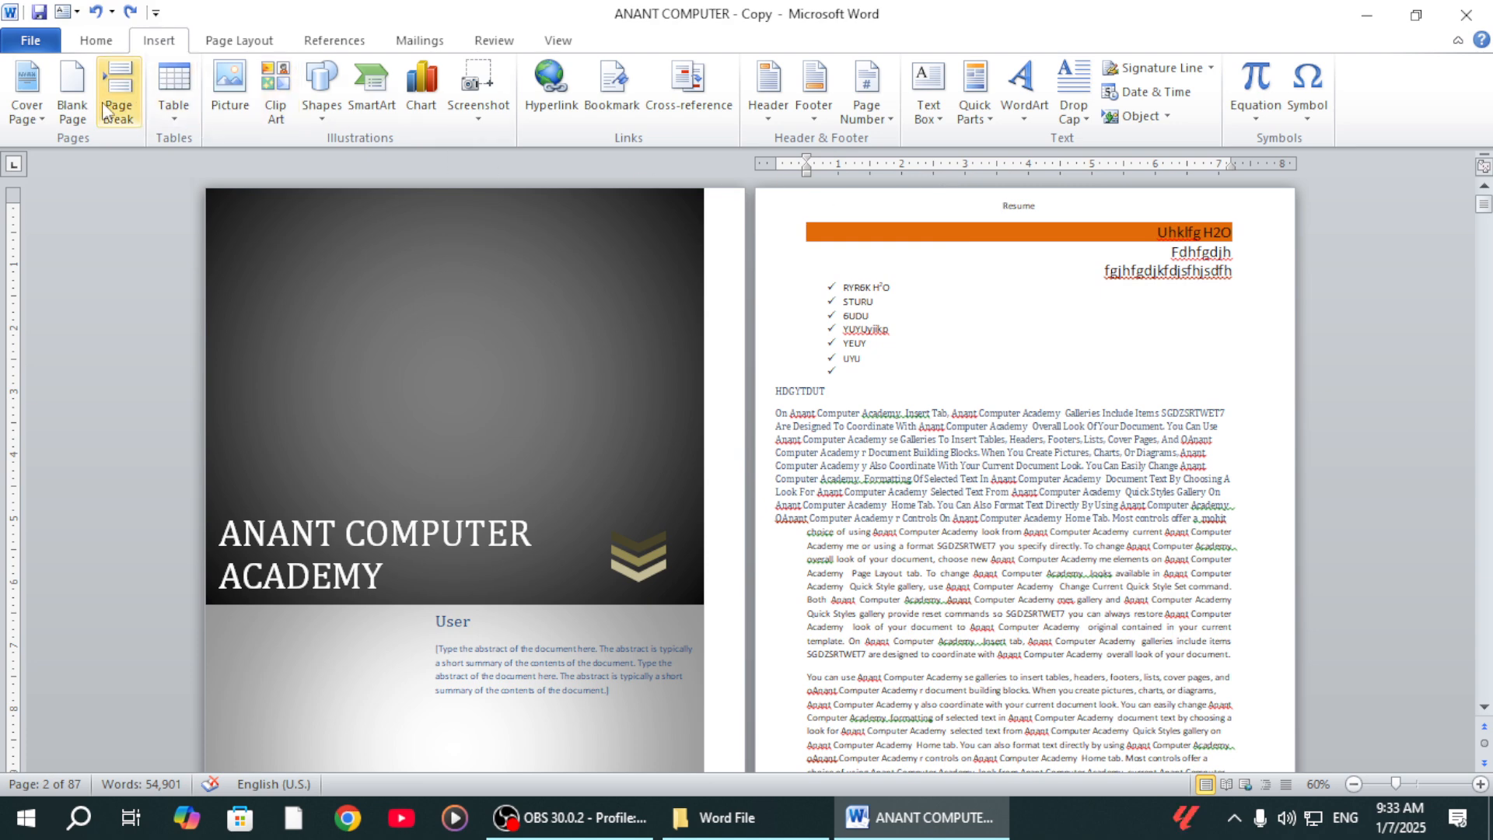
pyautogui.click(73, 87)
pyautogui.scroll(-3, 705, 521)
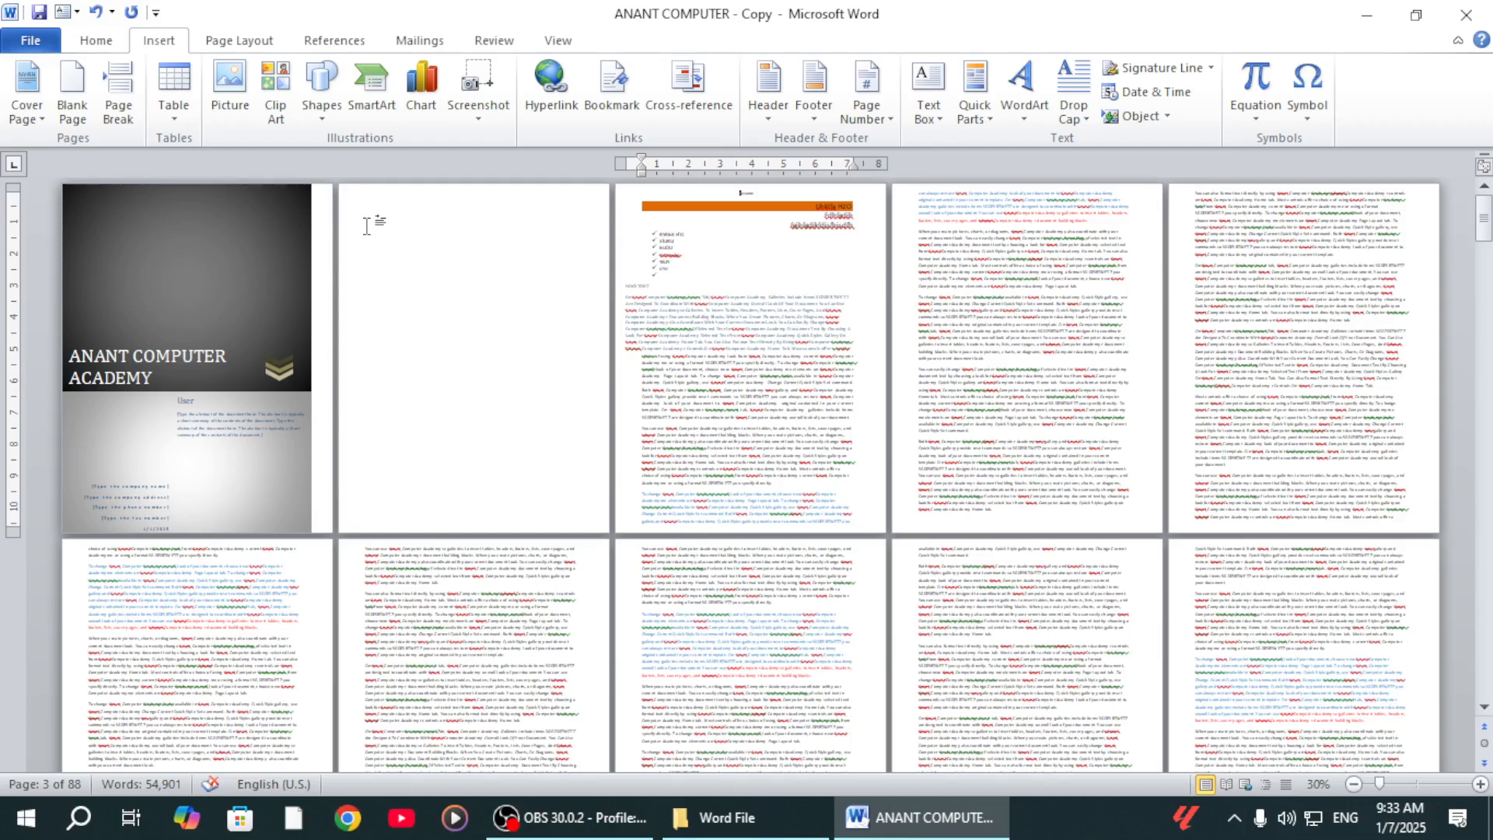
pyautogui.keyDown('ctrl'); pyautogui.scroll(3, 769, 315); pyautogui.keyUp('ctrl')
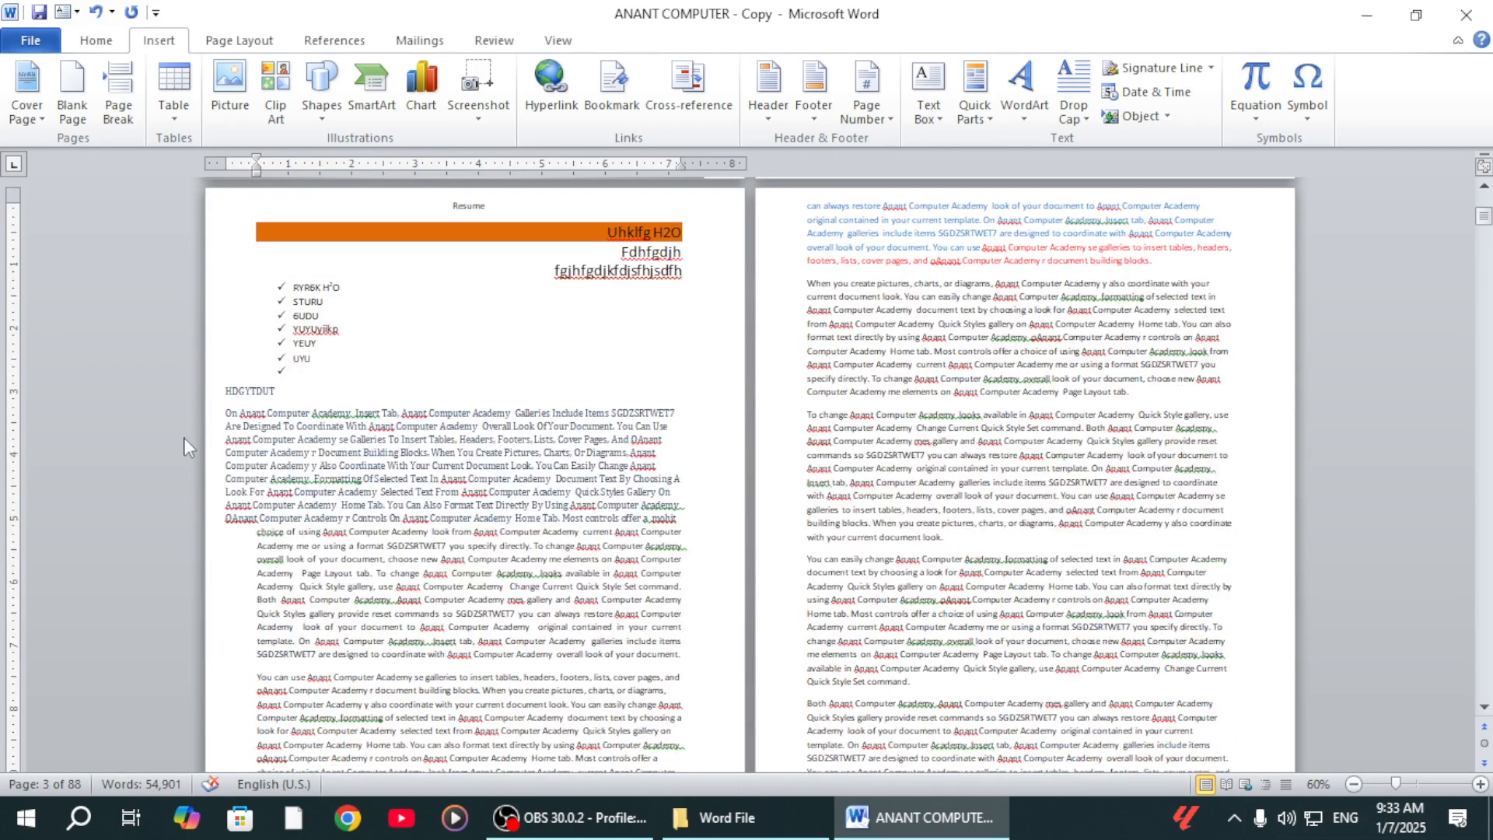
# Insert page breaks before the HDGYTDUT heading and before the blue paragraph that follows on the next page
pyautogui.click(228, 387)
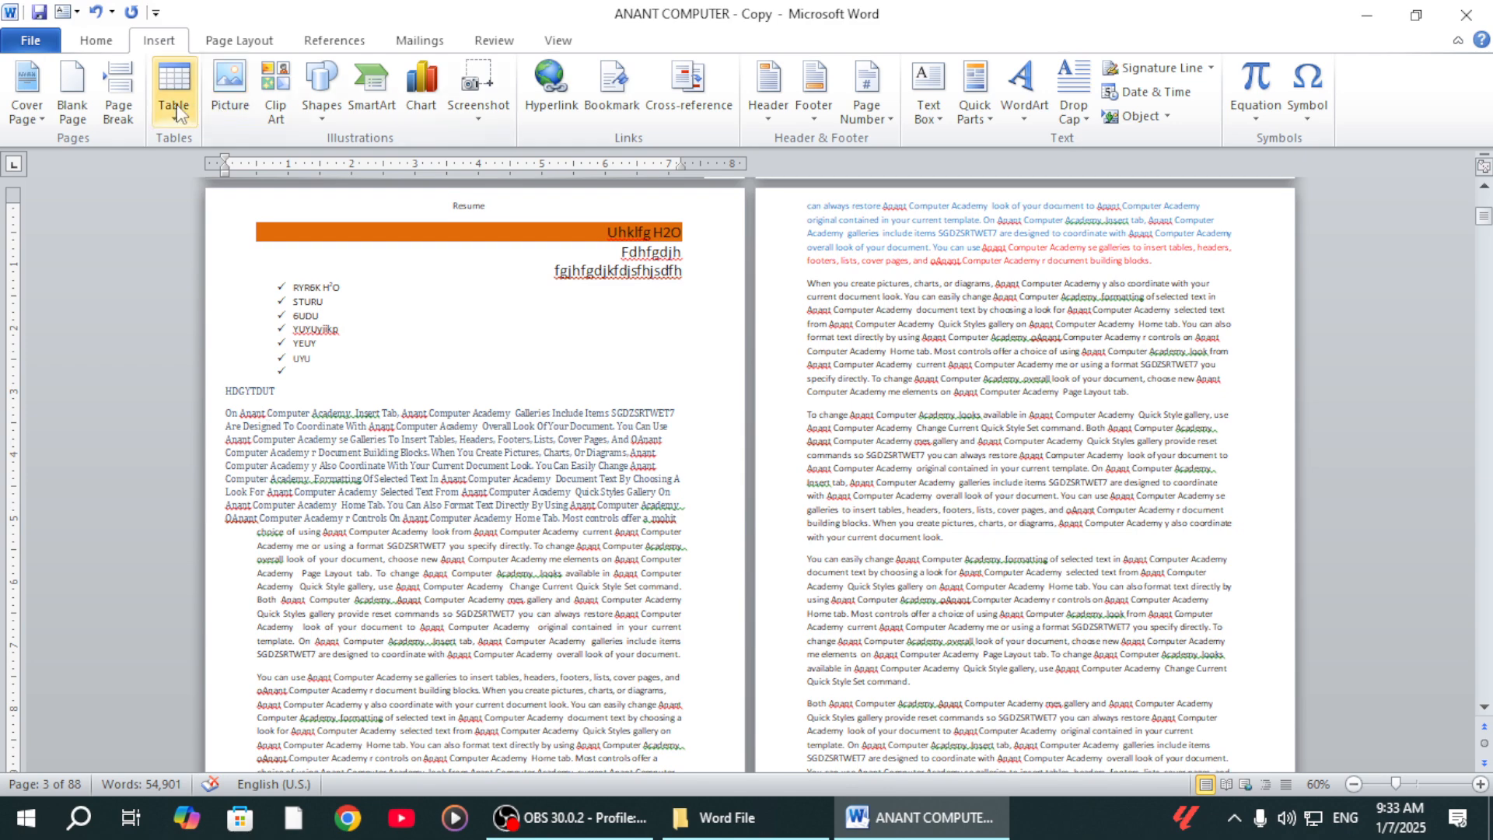
pyautogui.click(113, 98)
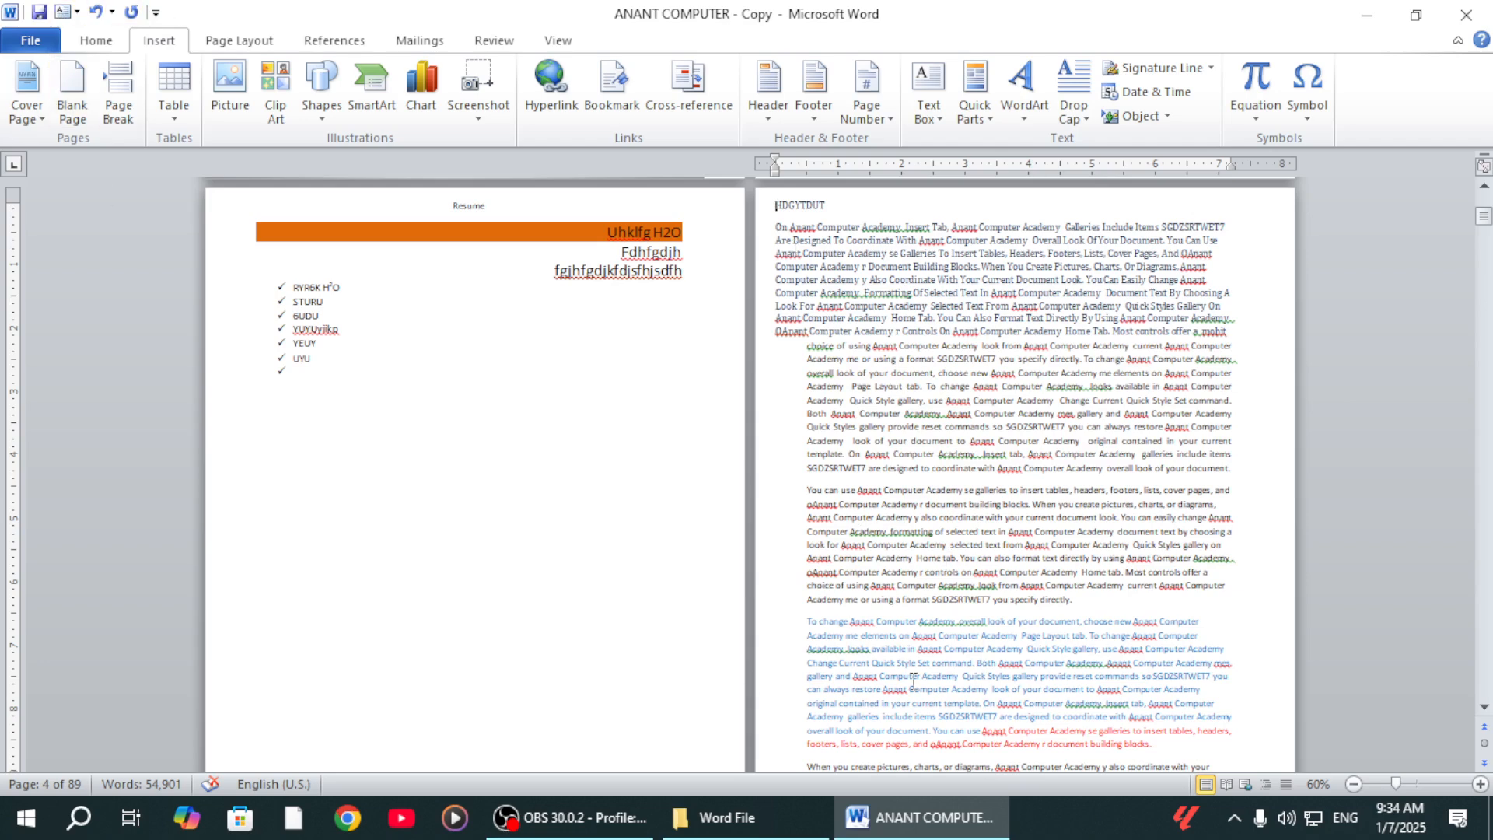
pyautogui.click(806, 622)
pyautogui.click(118, 98)
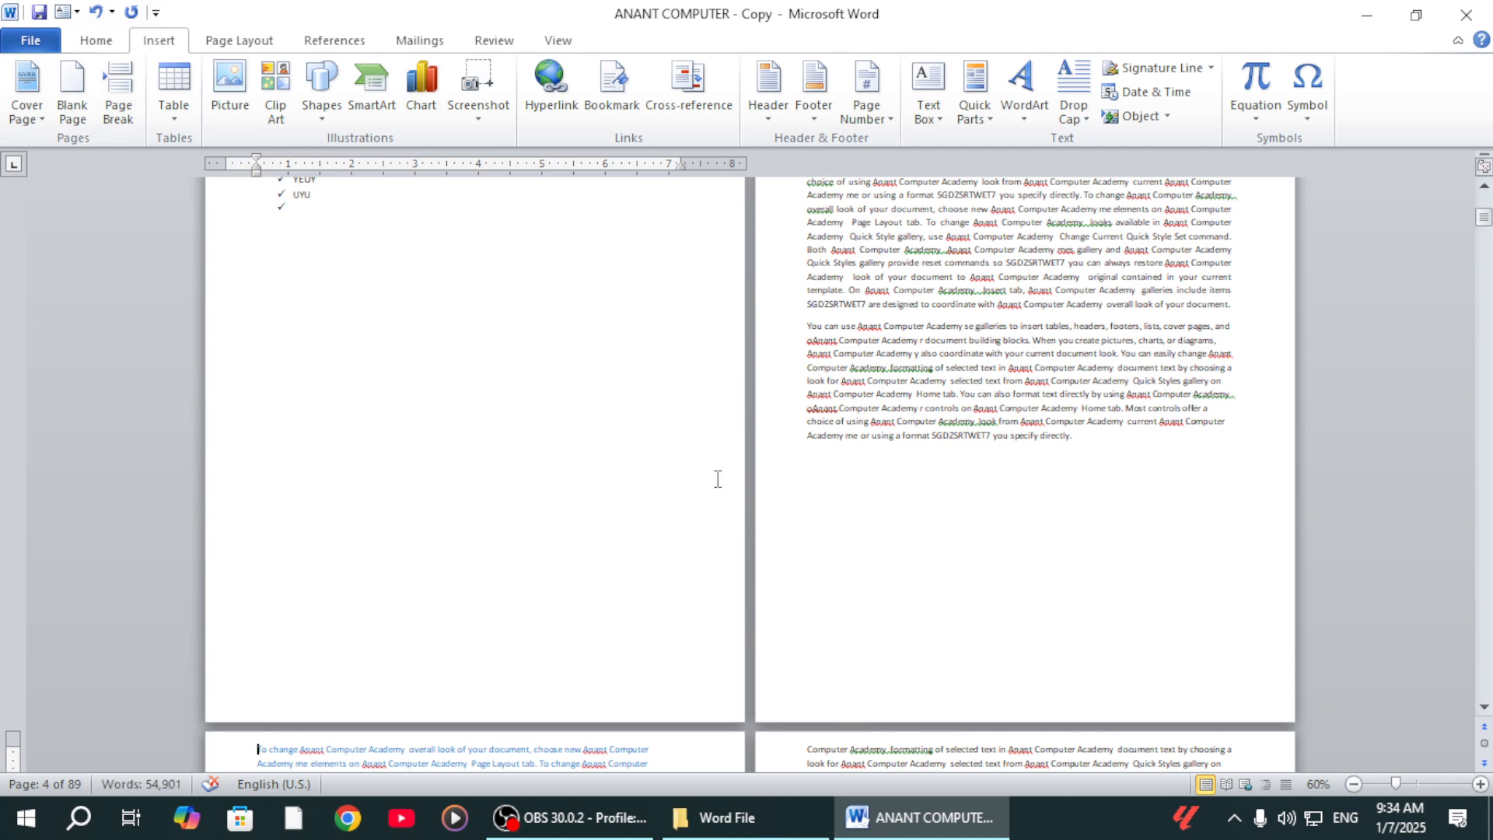
pyautogui.scroll(-3, 860, 500)
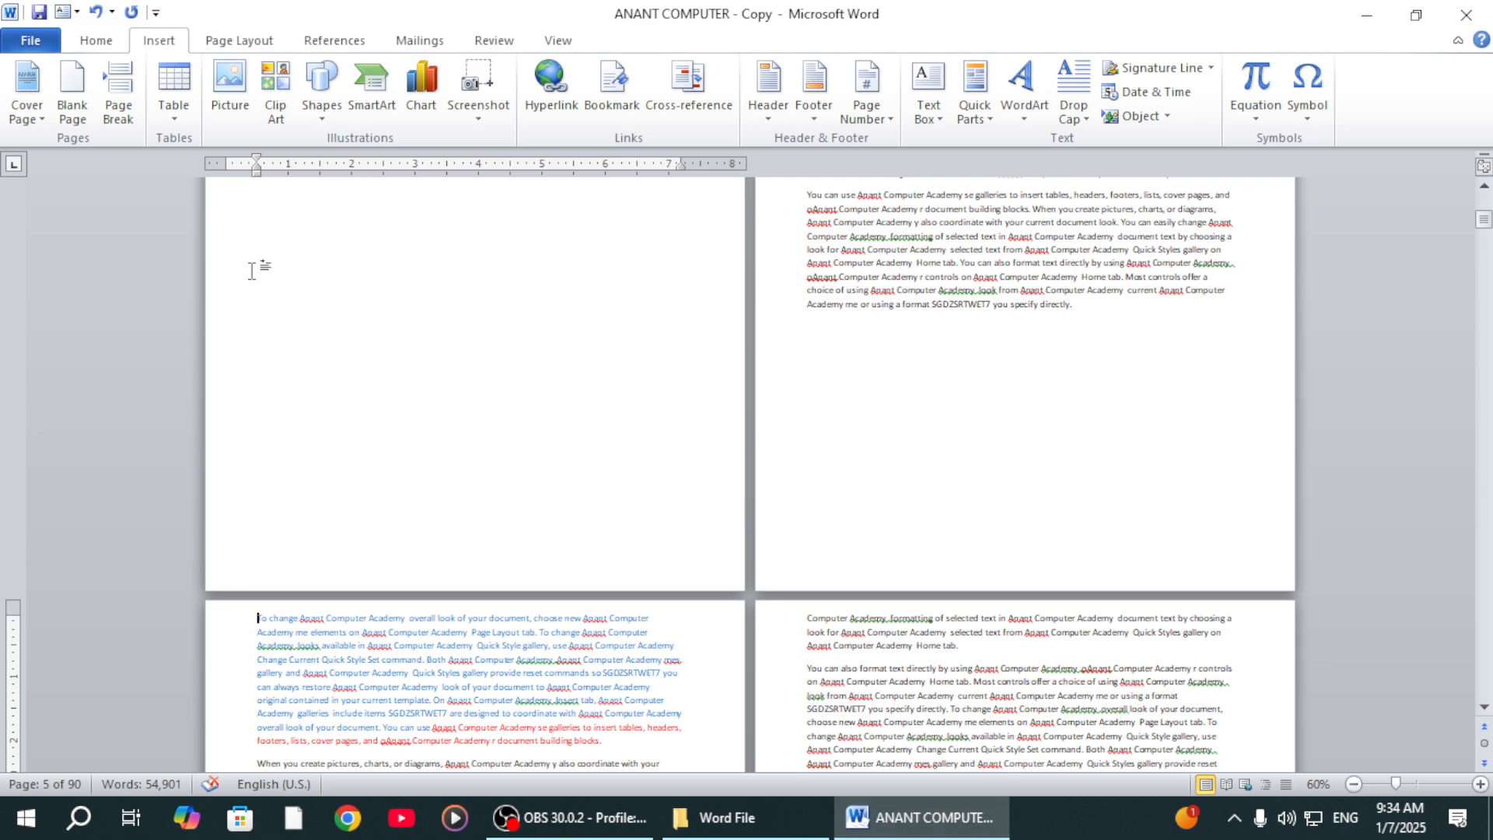
# Insert a multi-row table with 4 columns on the blank page after the cover page, specifying its size numerically
pyautogui.scroll(6, 265, 266)
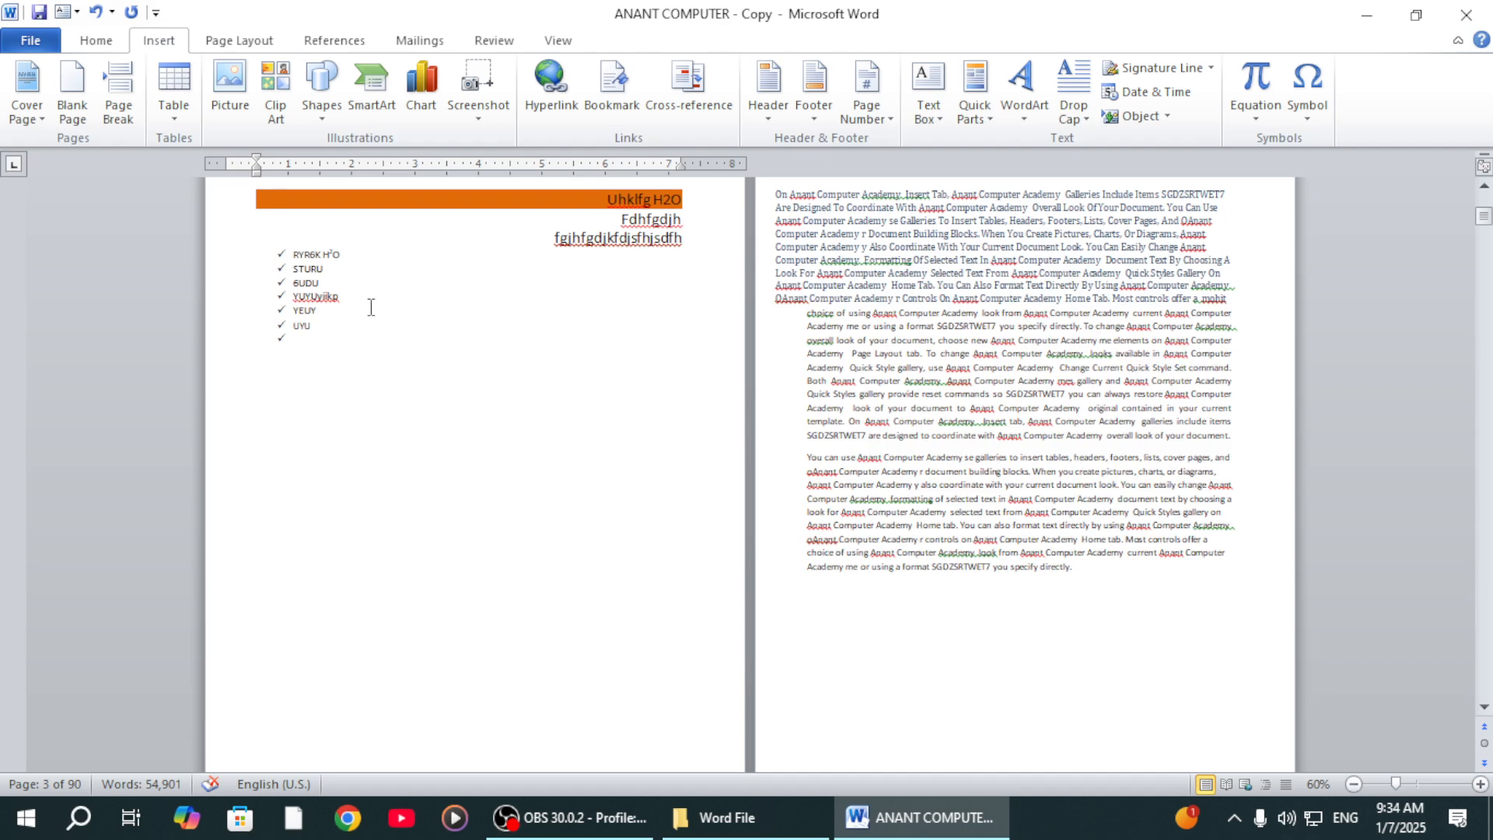
pyautogui.scroll(3, 340, 367)
pyautogui.scroll(7, 383, 406)
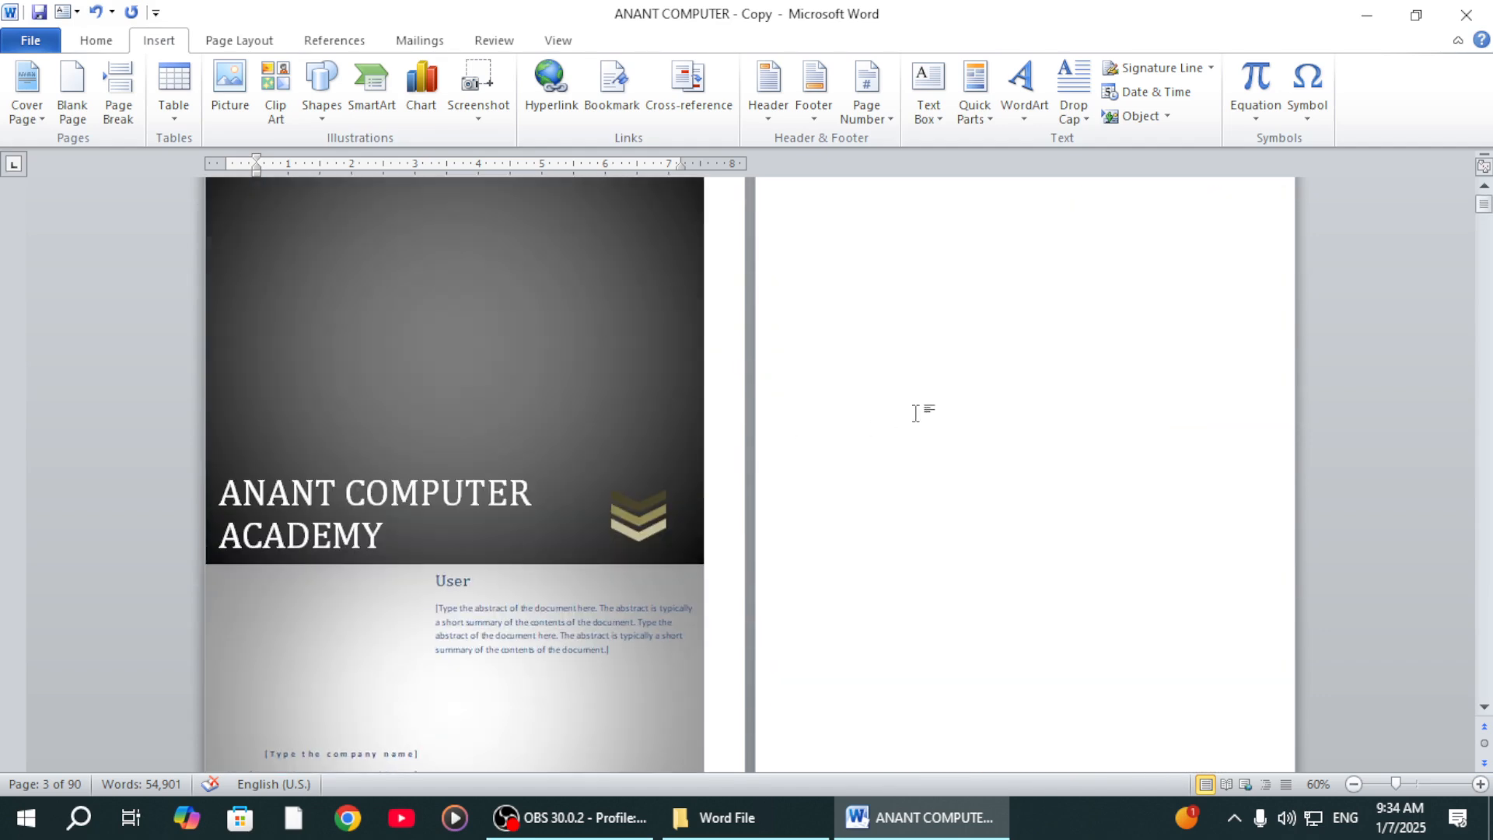
pyautogui.click(839, 216)
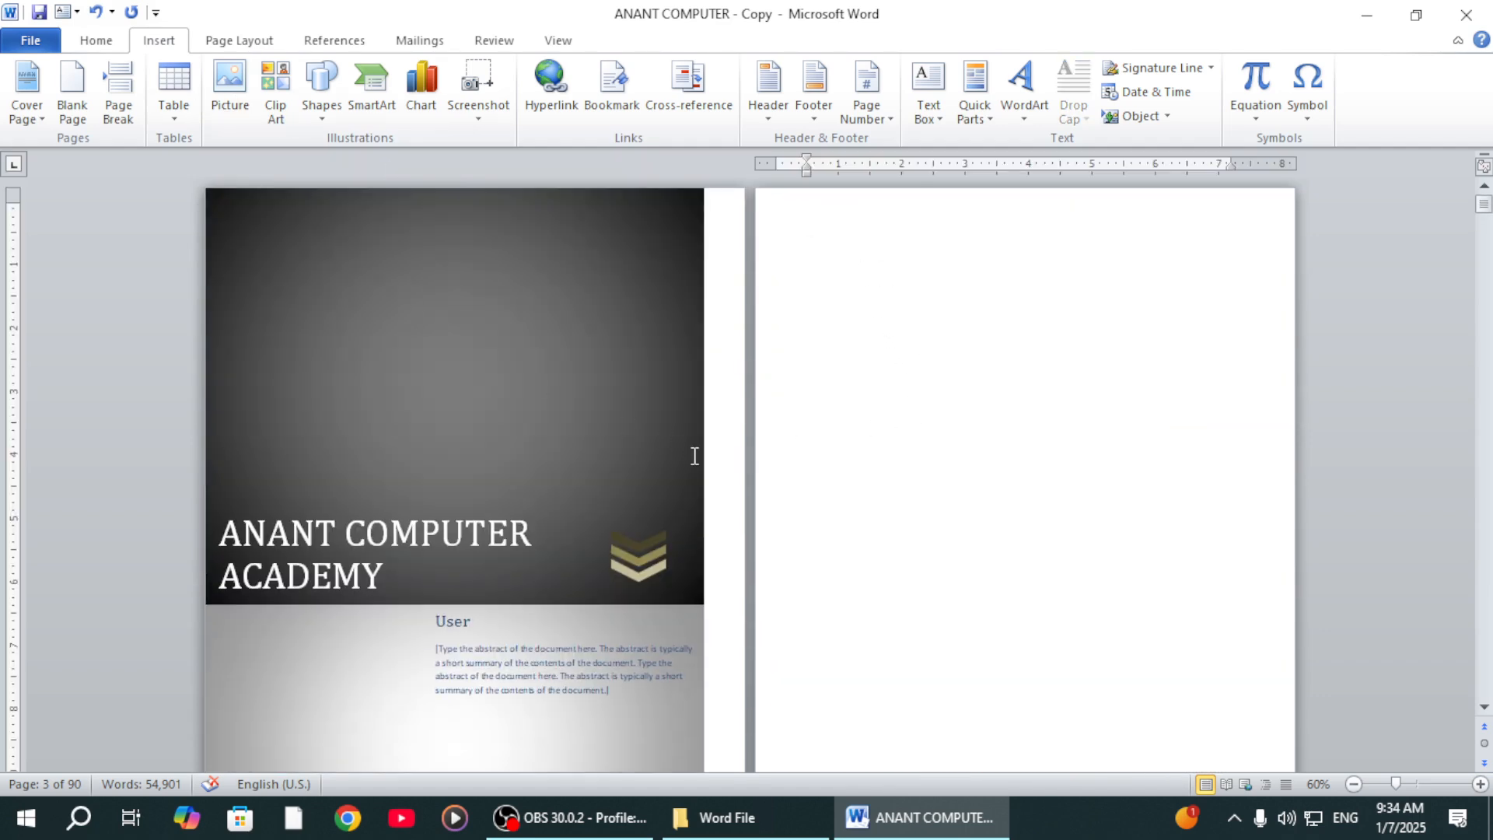
pyautogui.scroll(8, 589, 435)
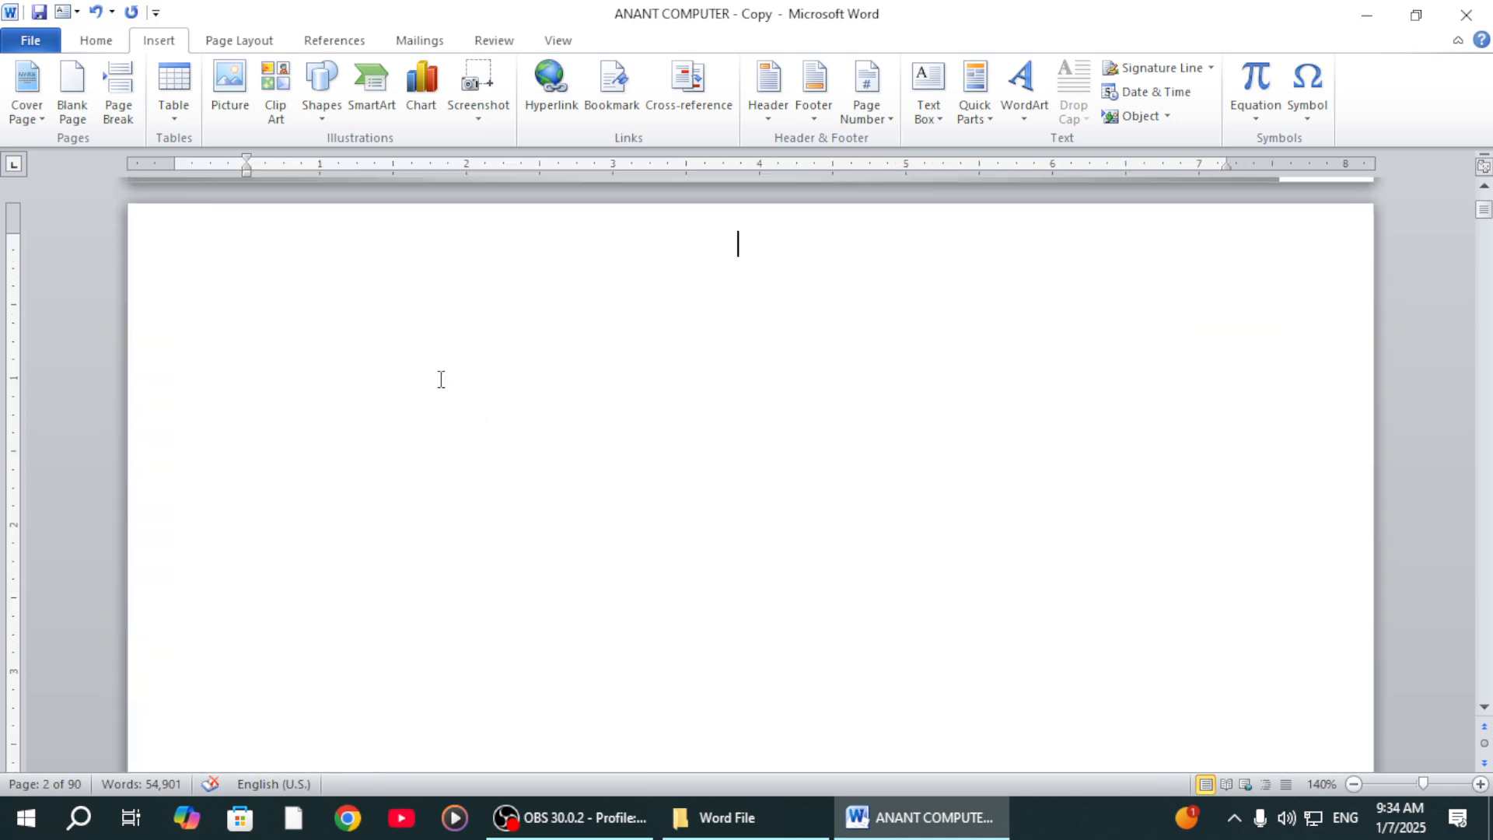
pyautogui.click(172, 123)
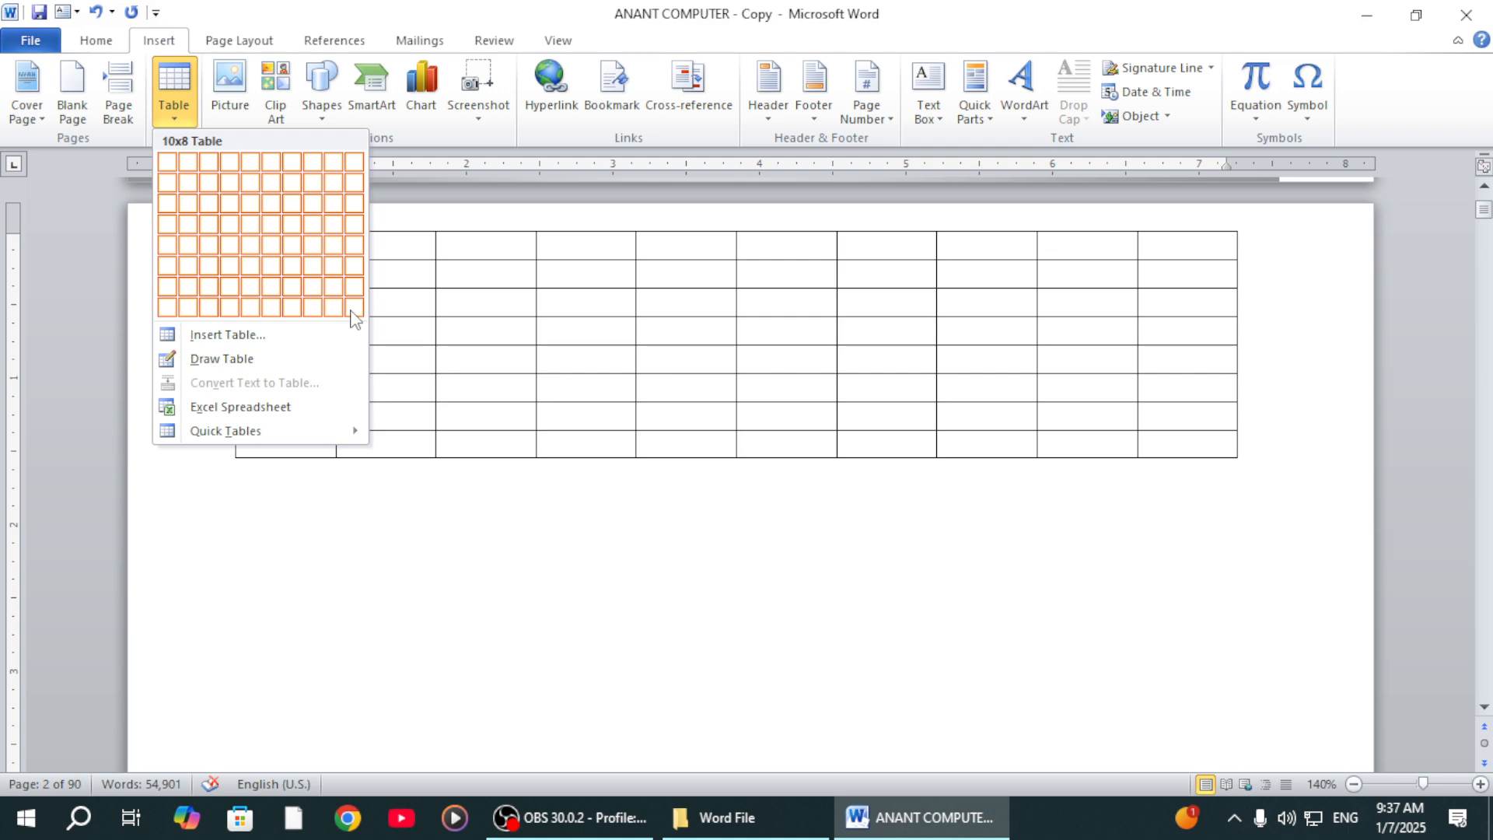
pyautogui.click(204, 336)
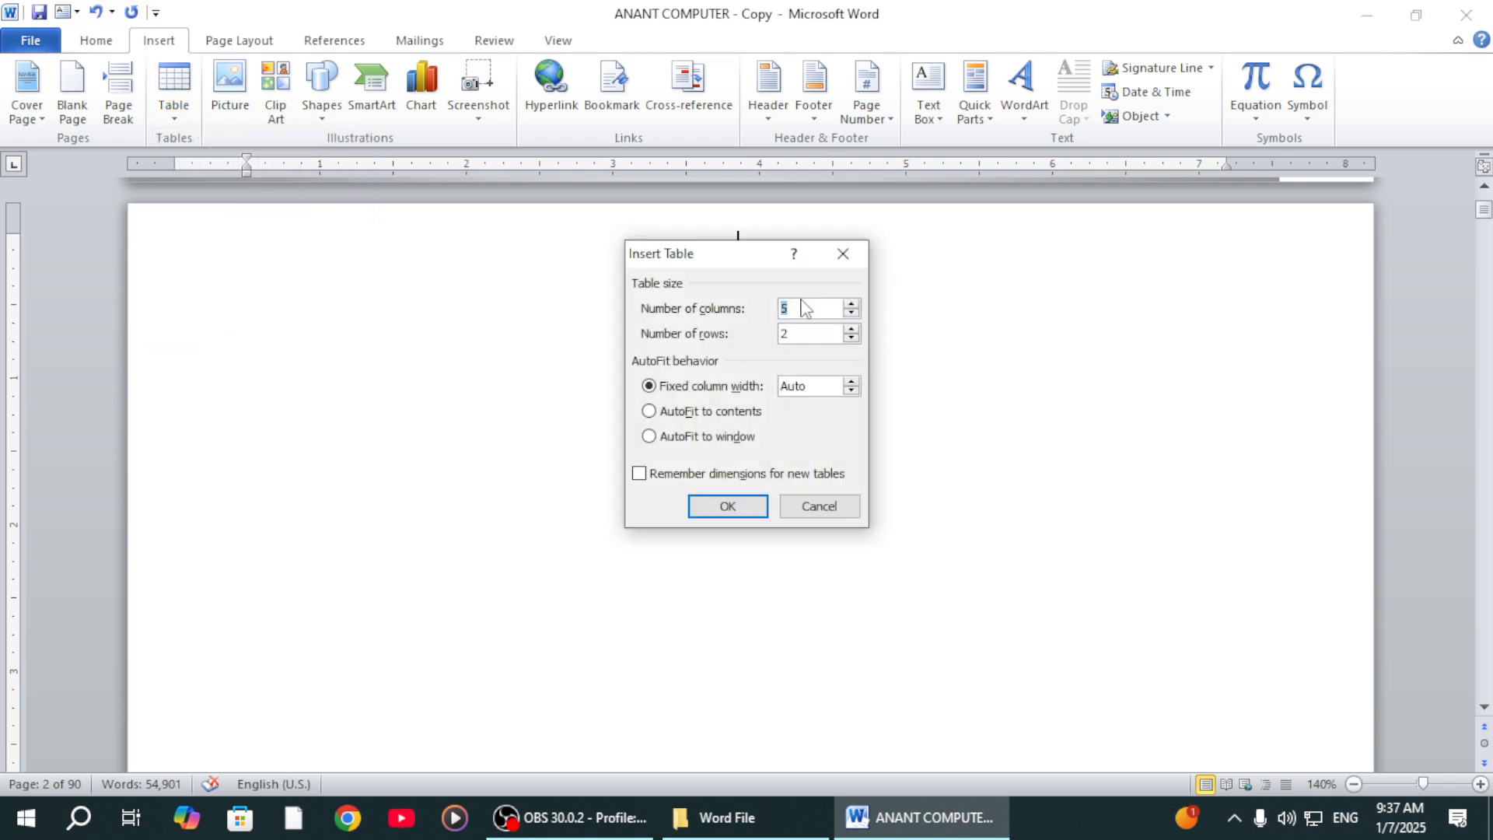
pyautogui.write('4')
pyautogui.click(801, 334)
pyautogui.write('1')
pyautogui.click(727, 507)
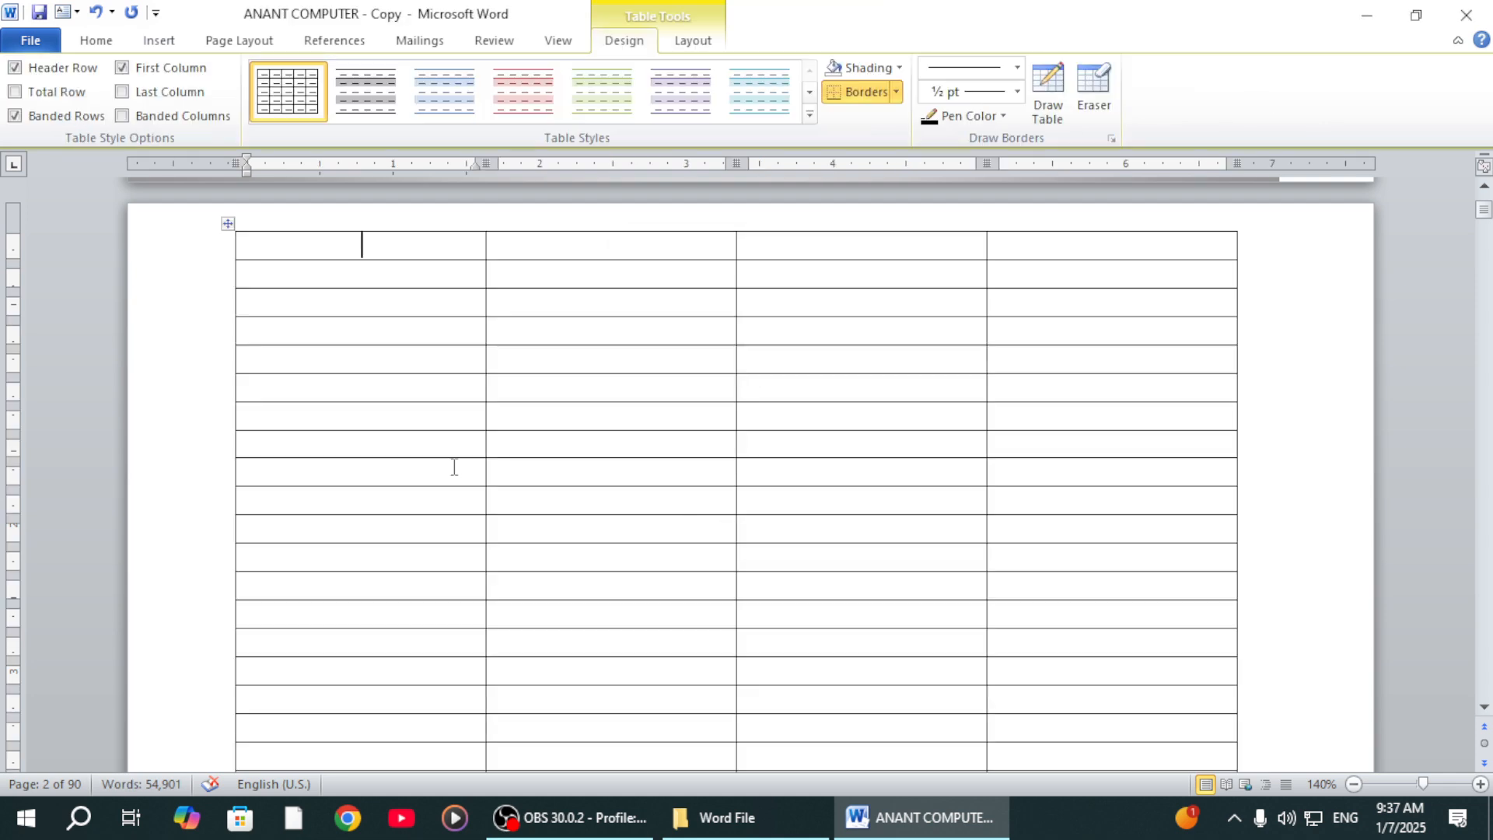
pyautogui.click(583, 250)
pyautogui.click(797, 251)
pyautogui.click(1045, 247)
pyautogui.click(283, 237)
pyautogui.click(348, 367)
pyautogui.write('S')
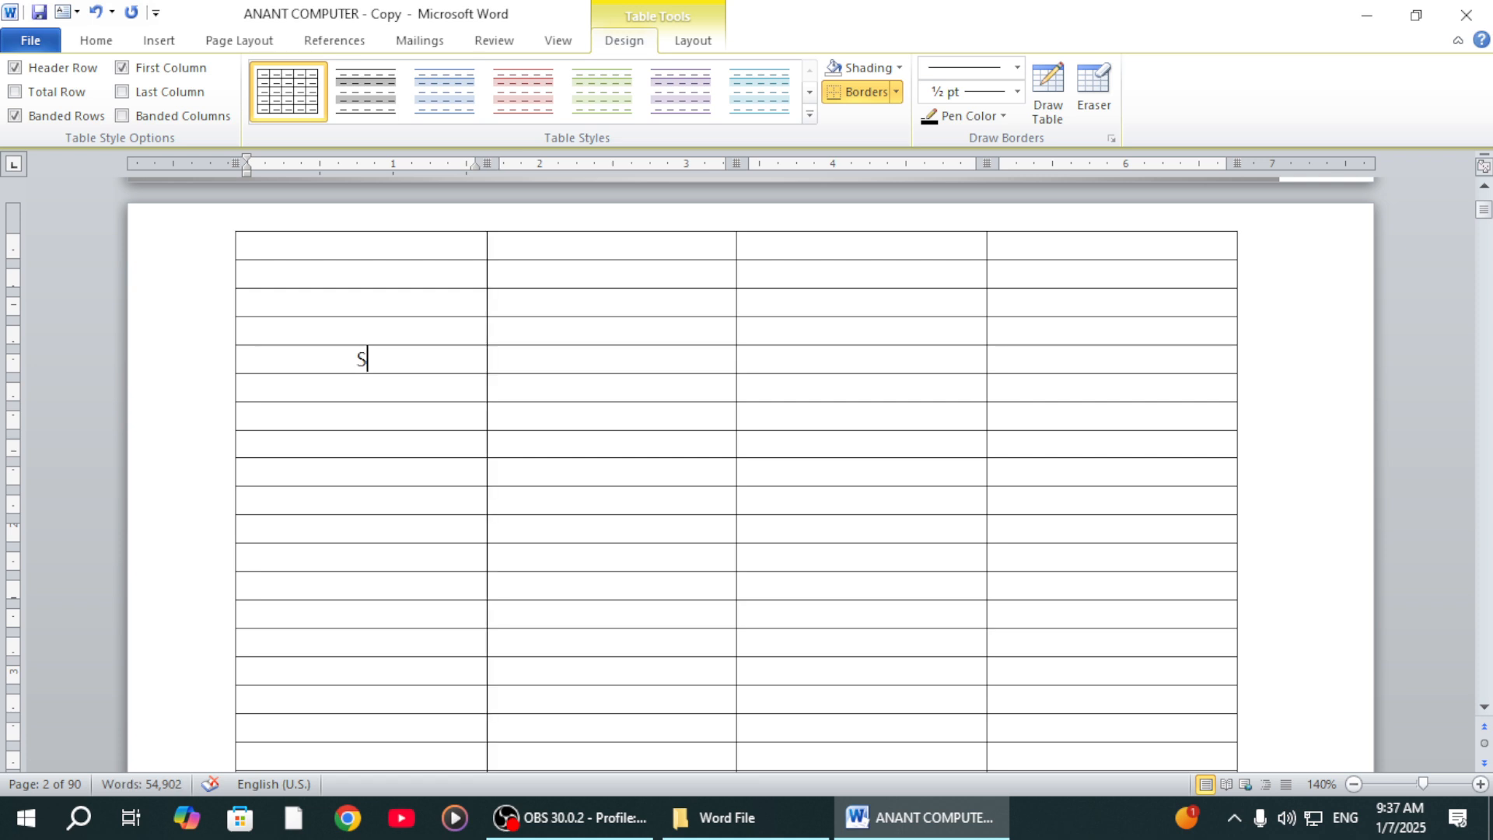
pyautogui.press('BackSpace')
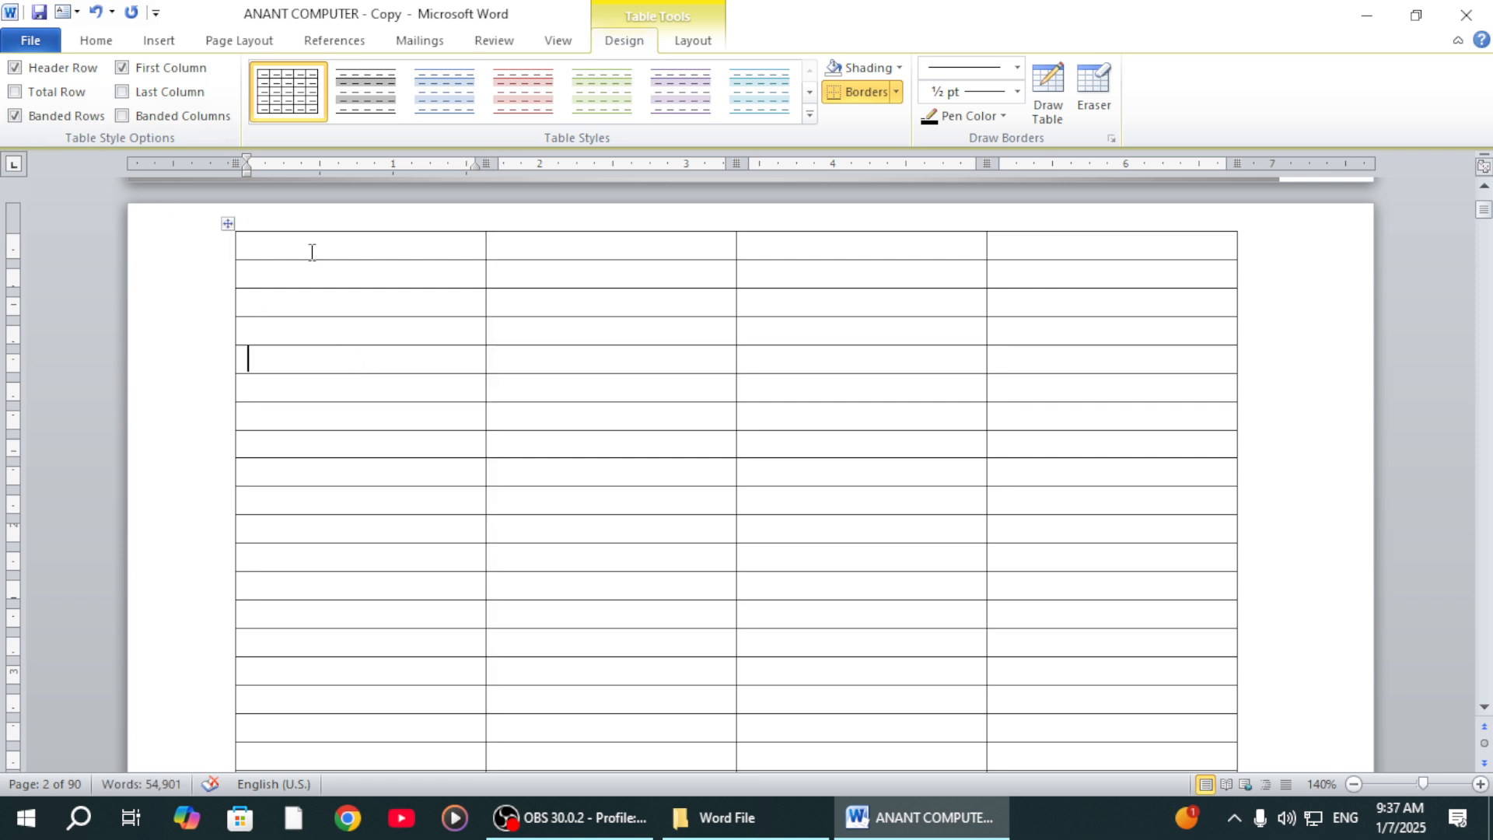
# Enter S NO and Student name as the headings of the table's first two columns
pyautogui.click(310, 252)
pyautogui.write('S NO')
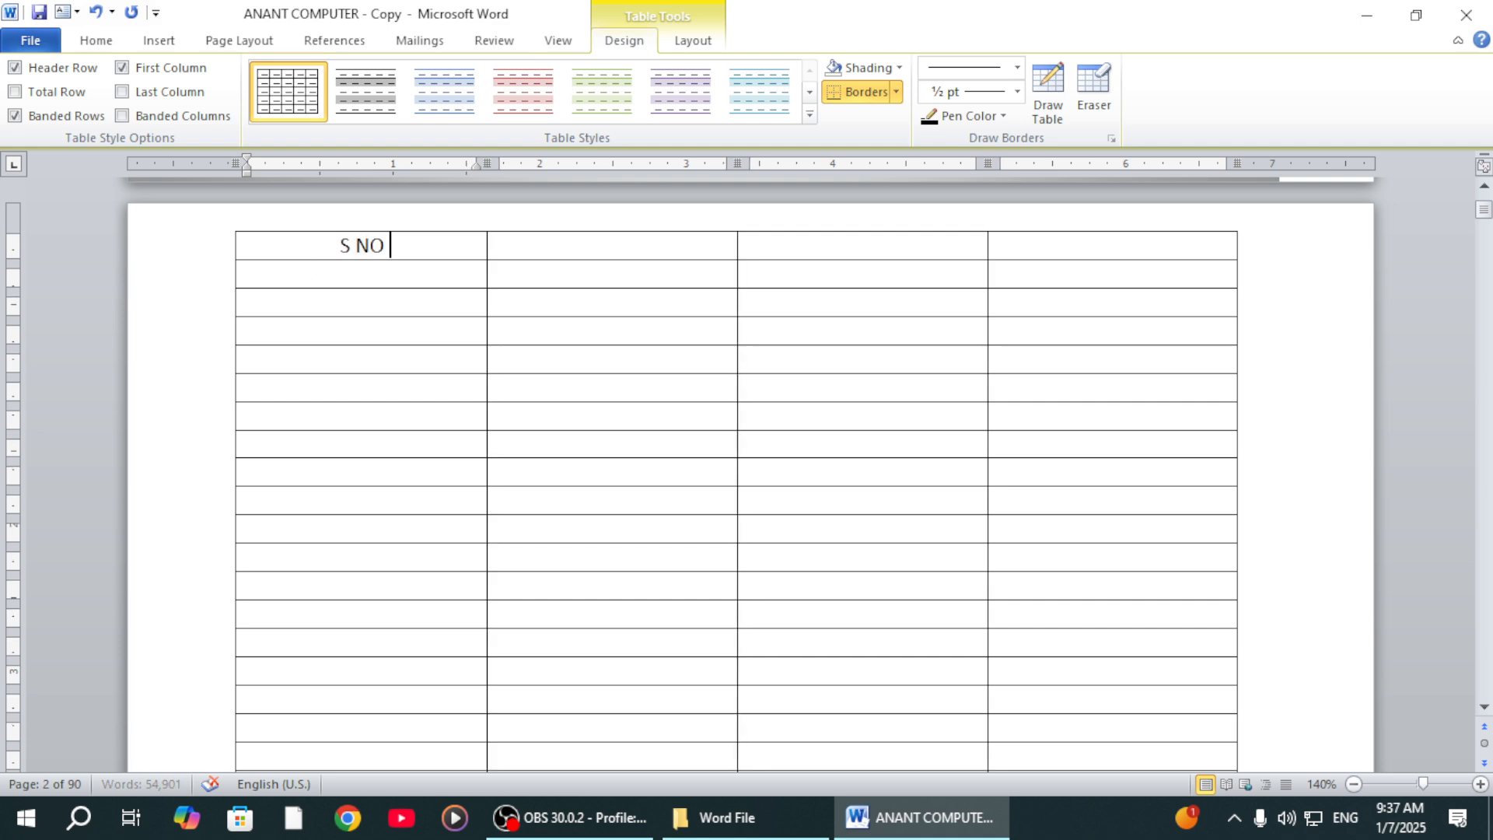
pyautogui.click(556, 246)
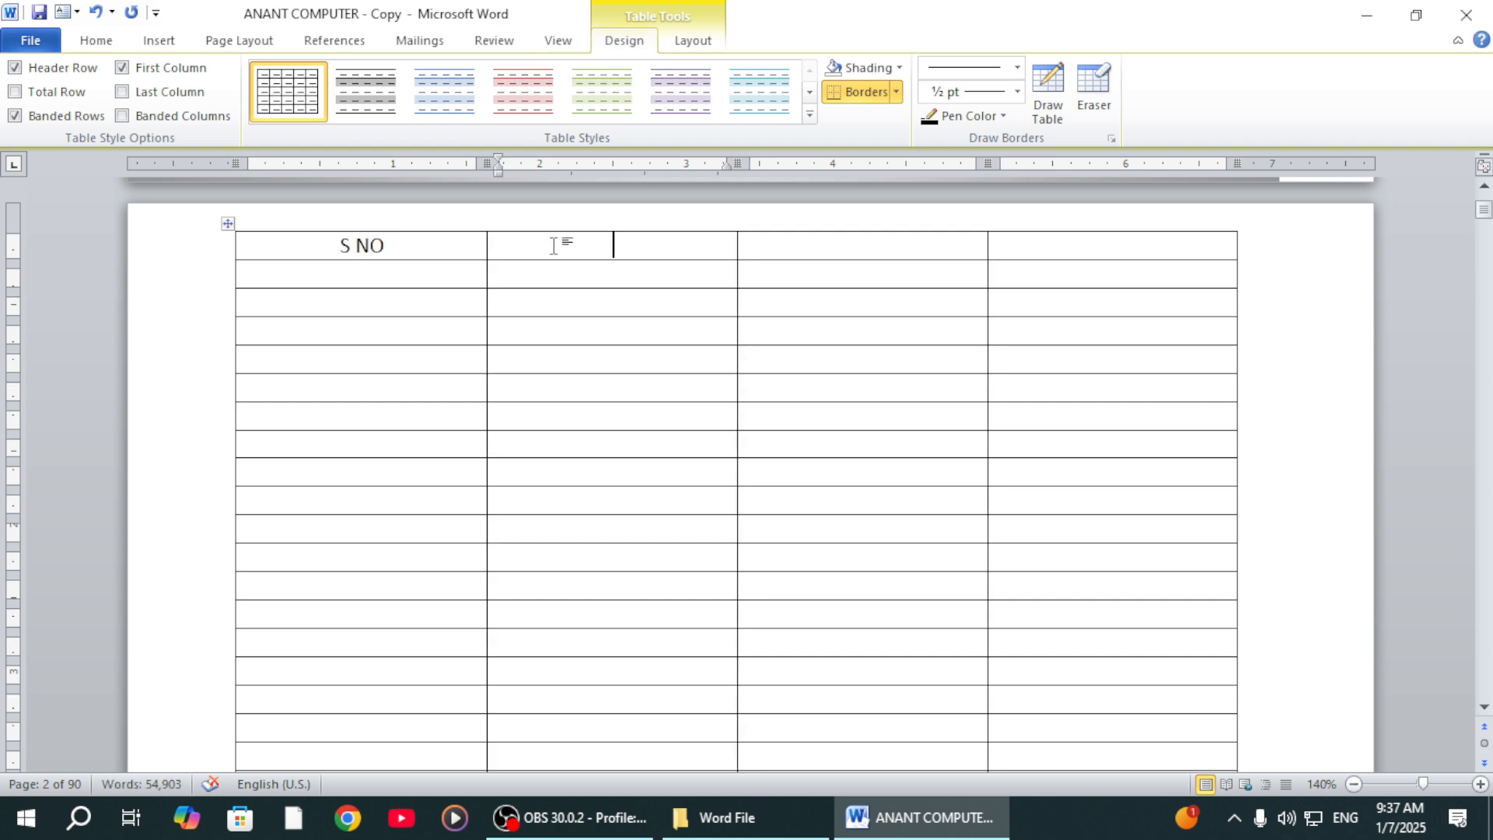
pyautogui.write('sTU')
pyautogui.press('BackSpace')
pyautogui.press('BackSpace')
pyautogui.press('BackSpace')
pyautogui.write('stun')
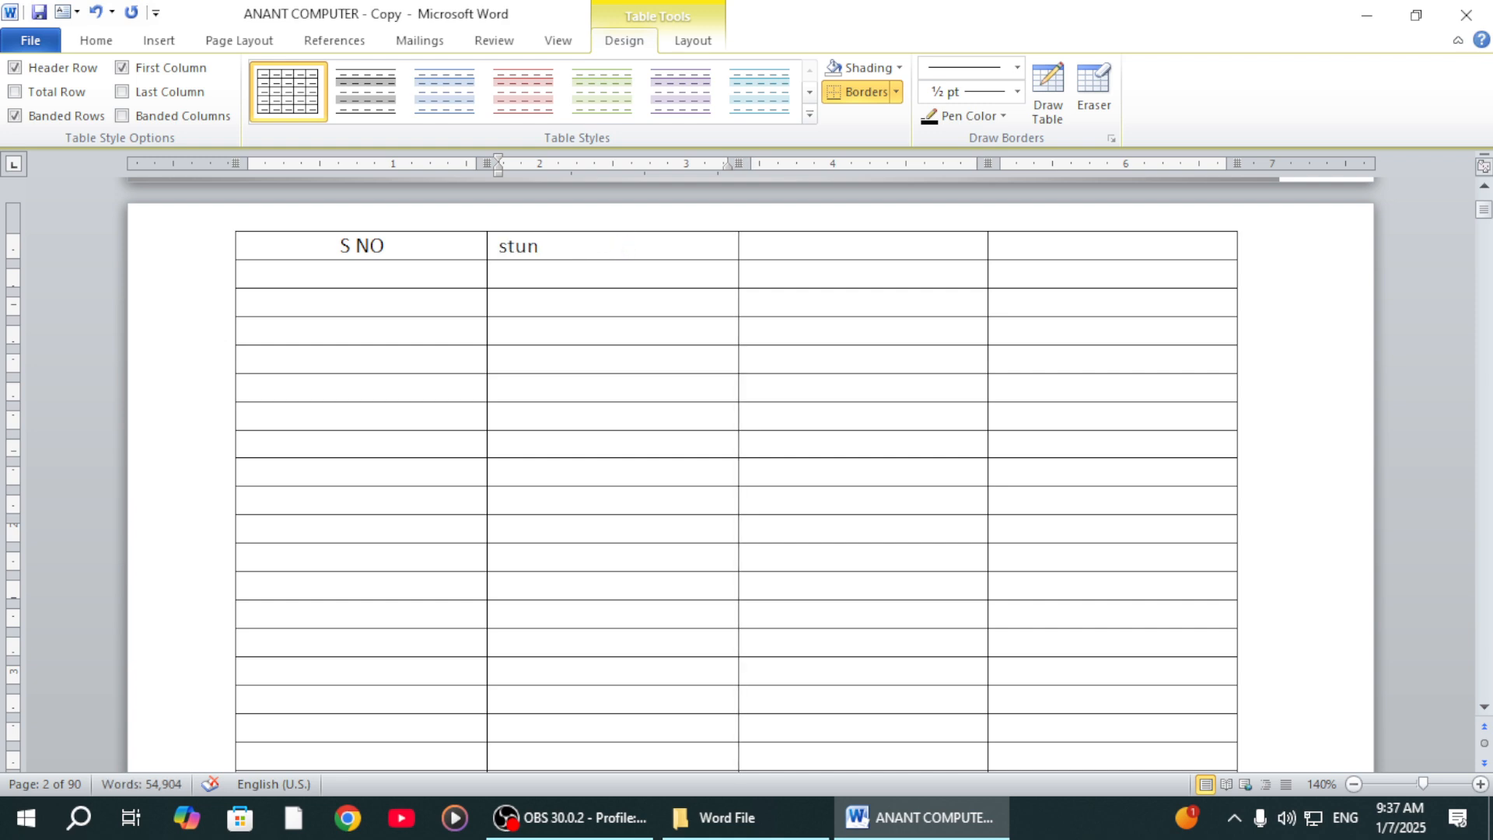
pyautogui.press('BackSpace')
pyautogui.write('de')
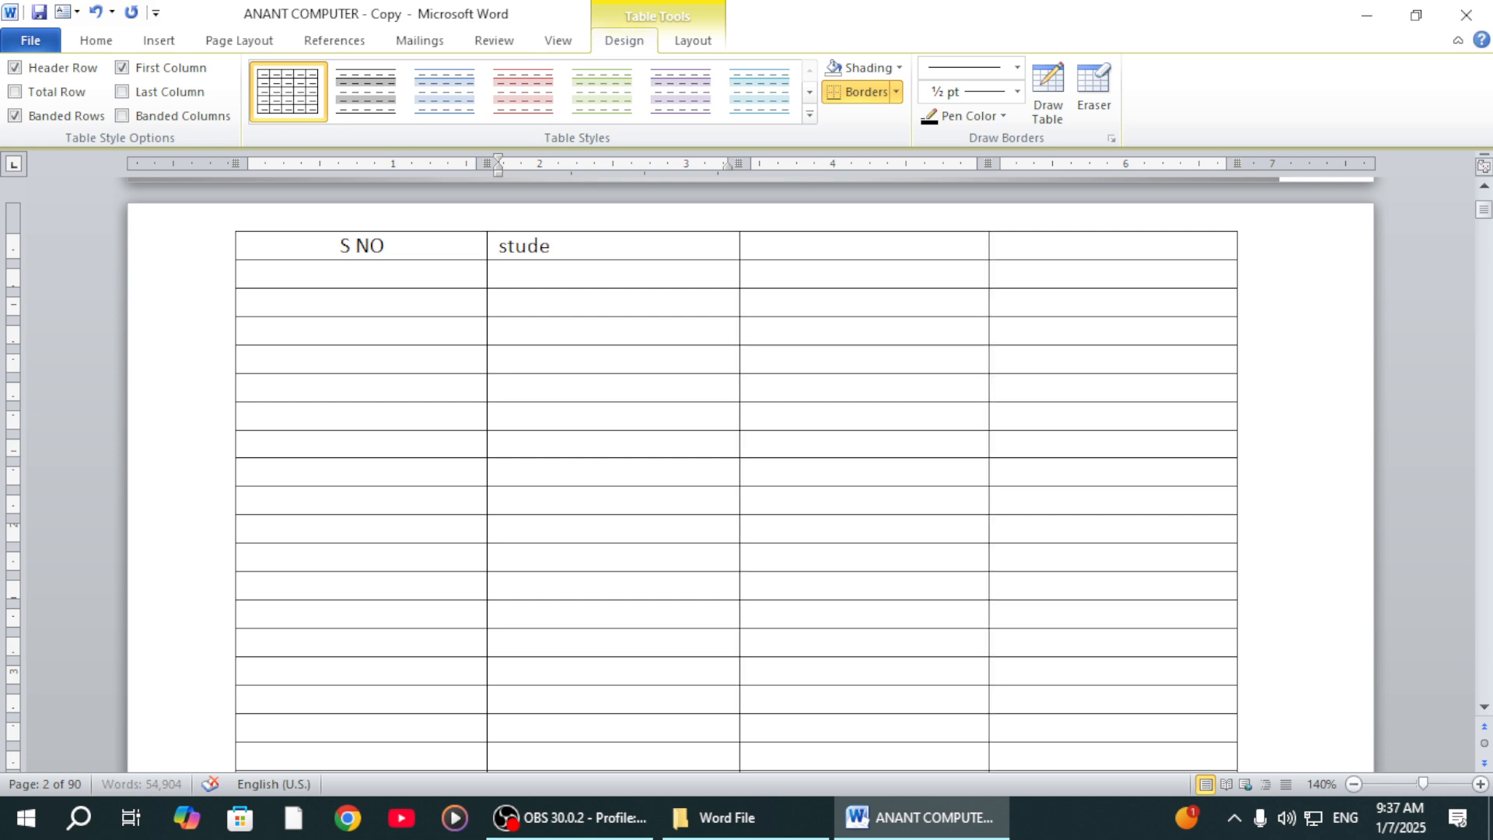
pyautogui.write('nt')
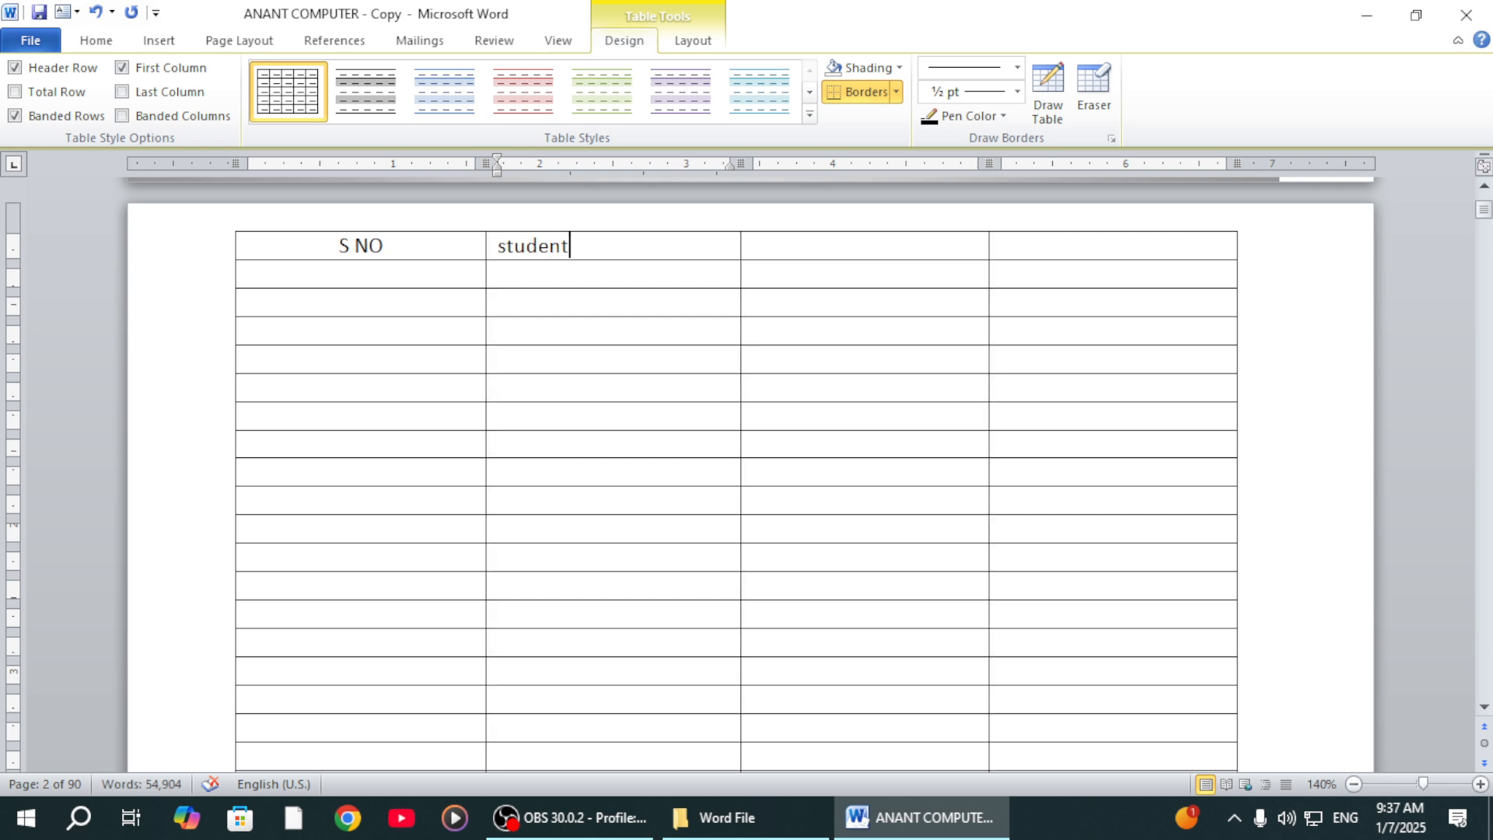
pyautogui.write(' name')
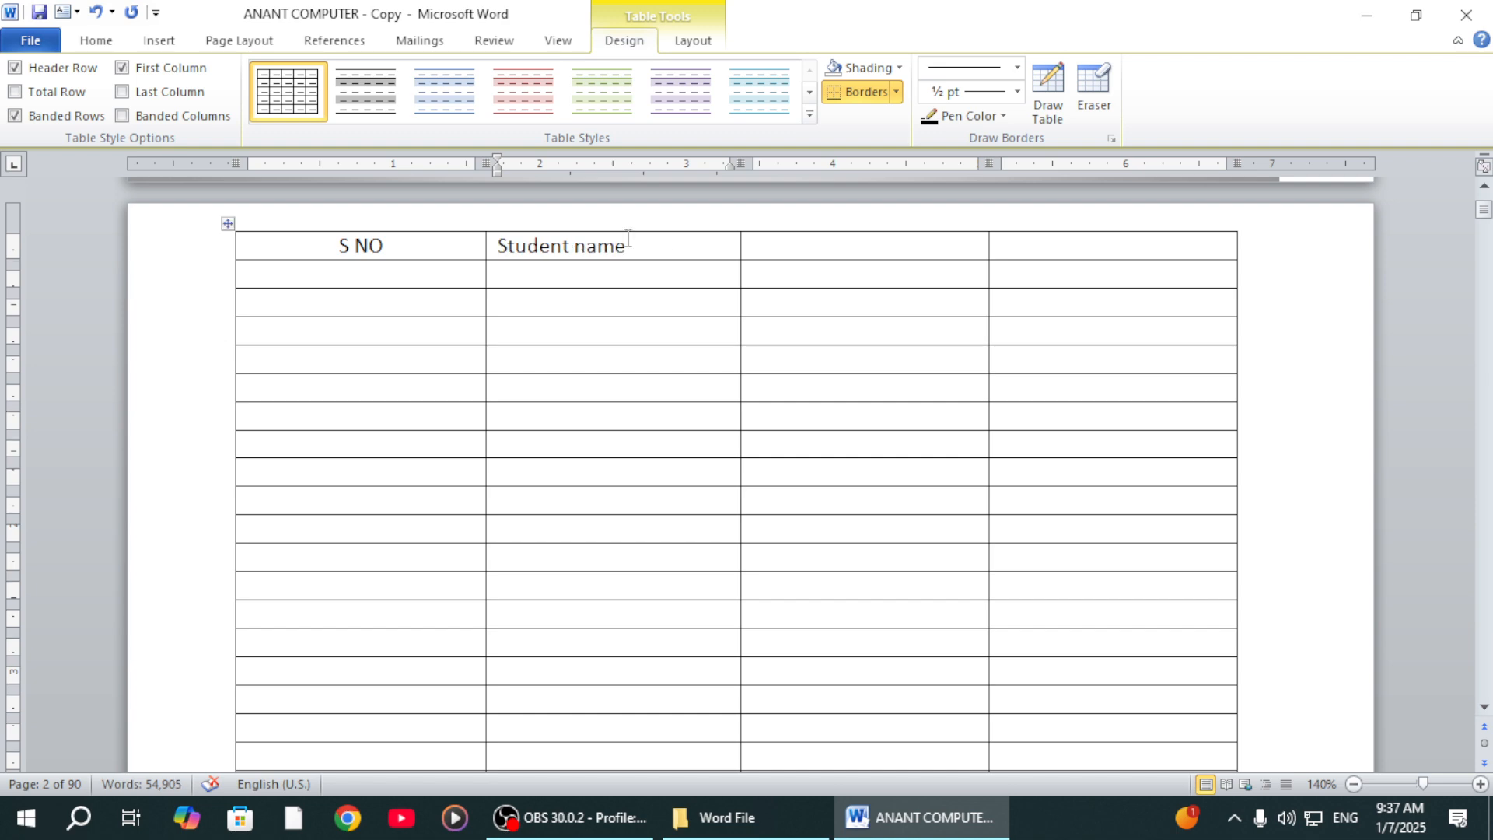
# Enter Father name and Mother Name as the headings of the table's third and fourth columns
pyautogui.click(770, 246)
pyautogui.write('Father ')
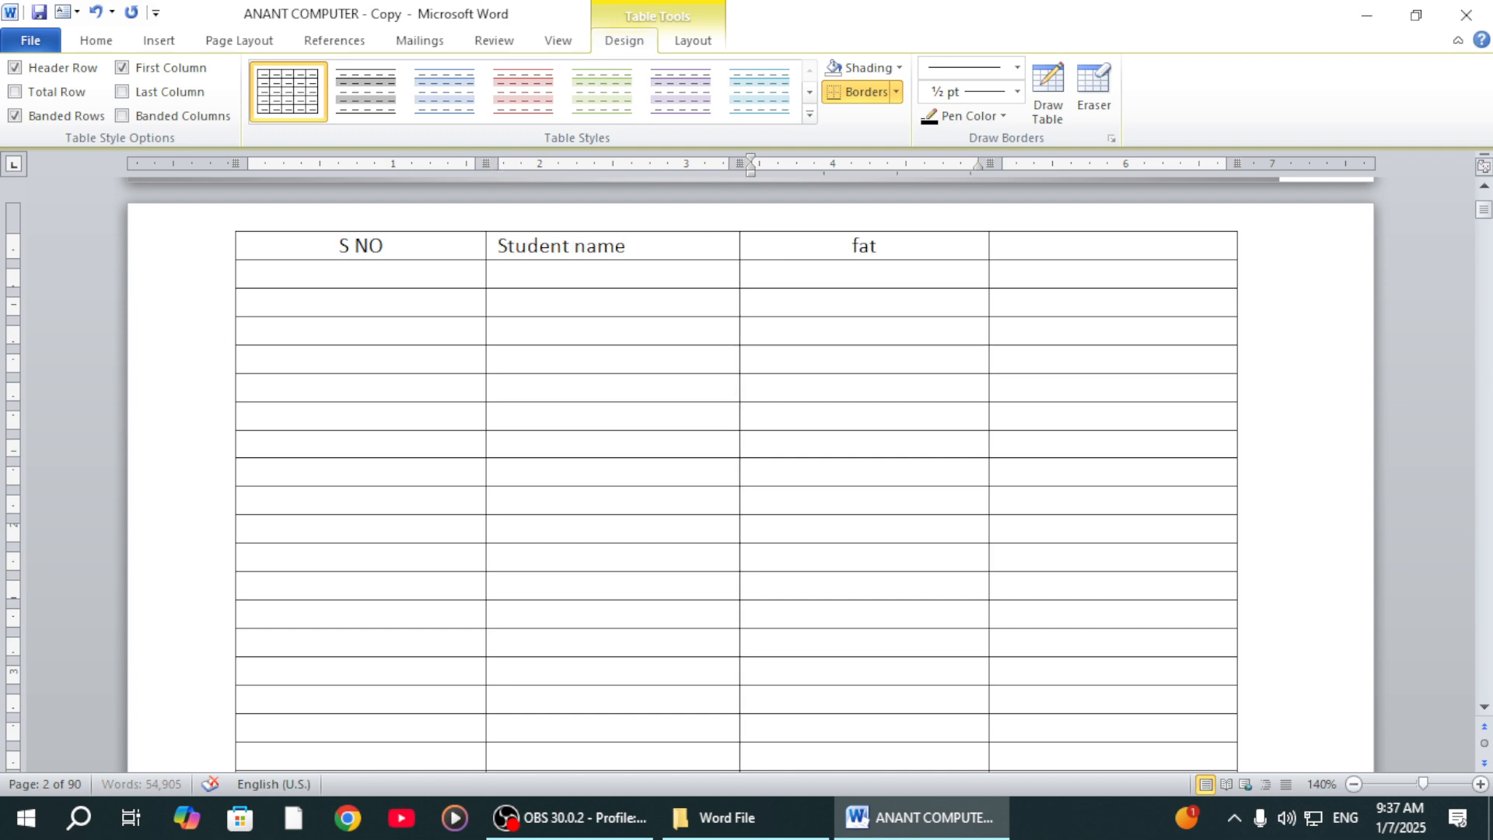
pyautogui.write('name')
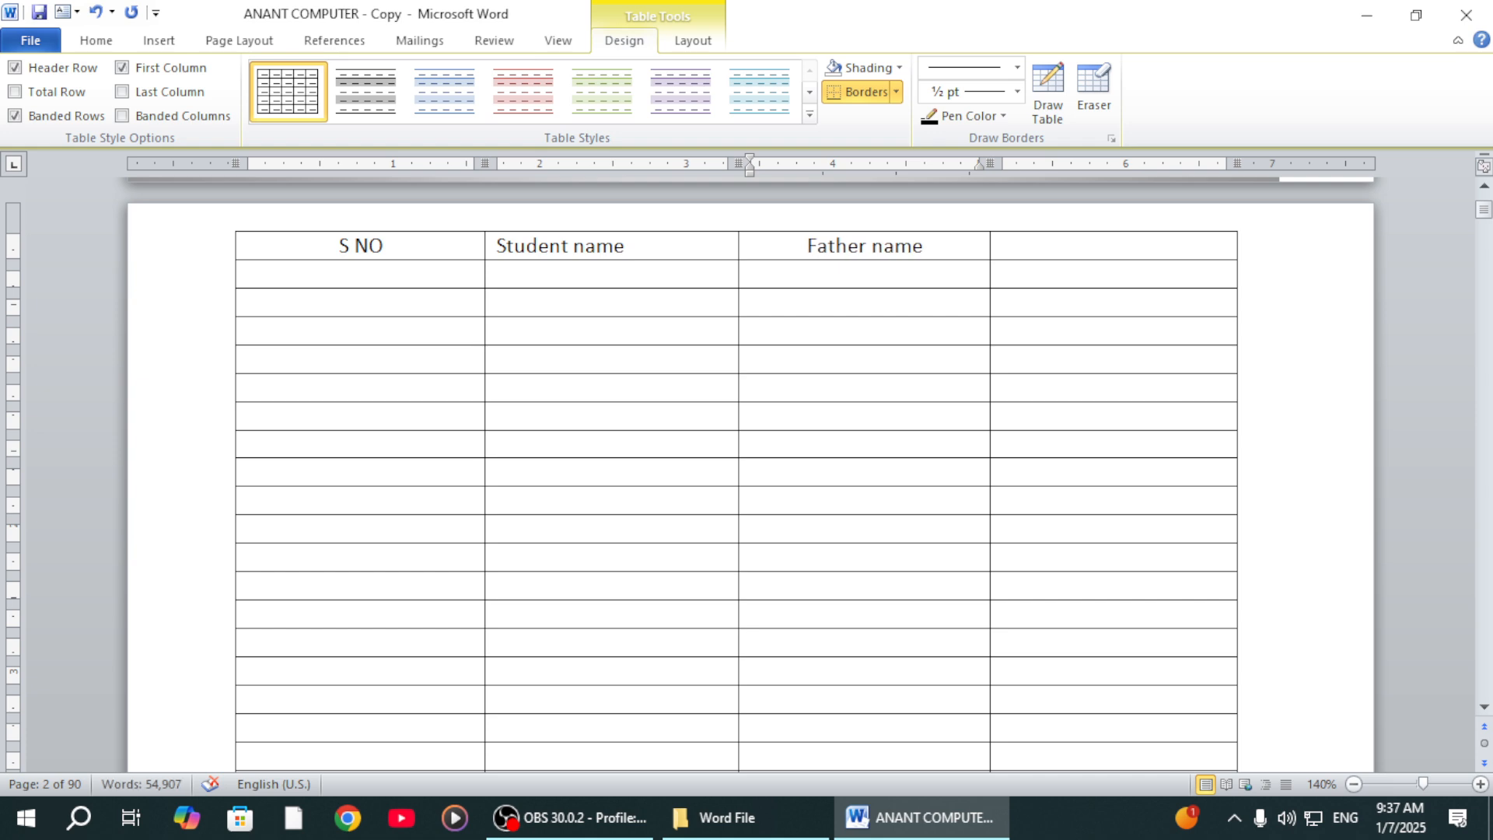
pyautogui.press('Tab')
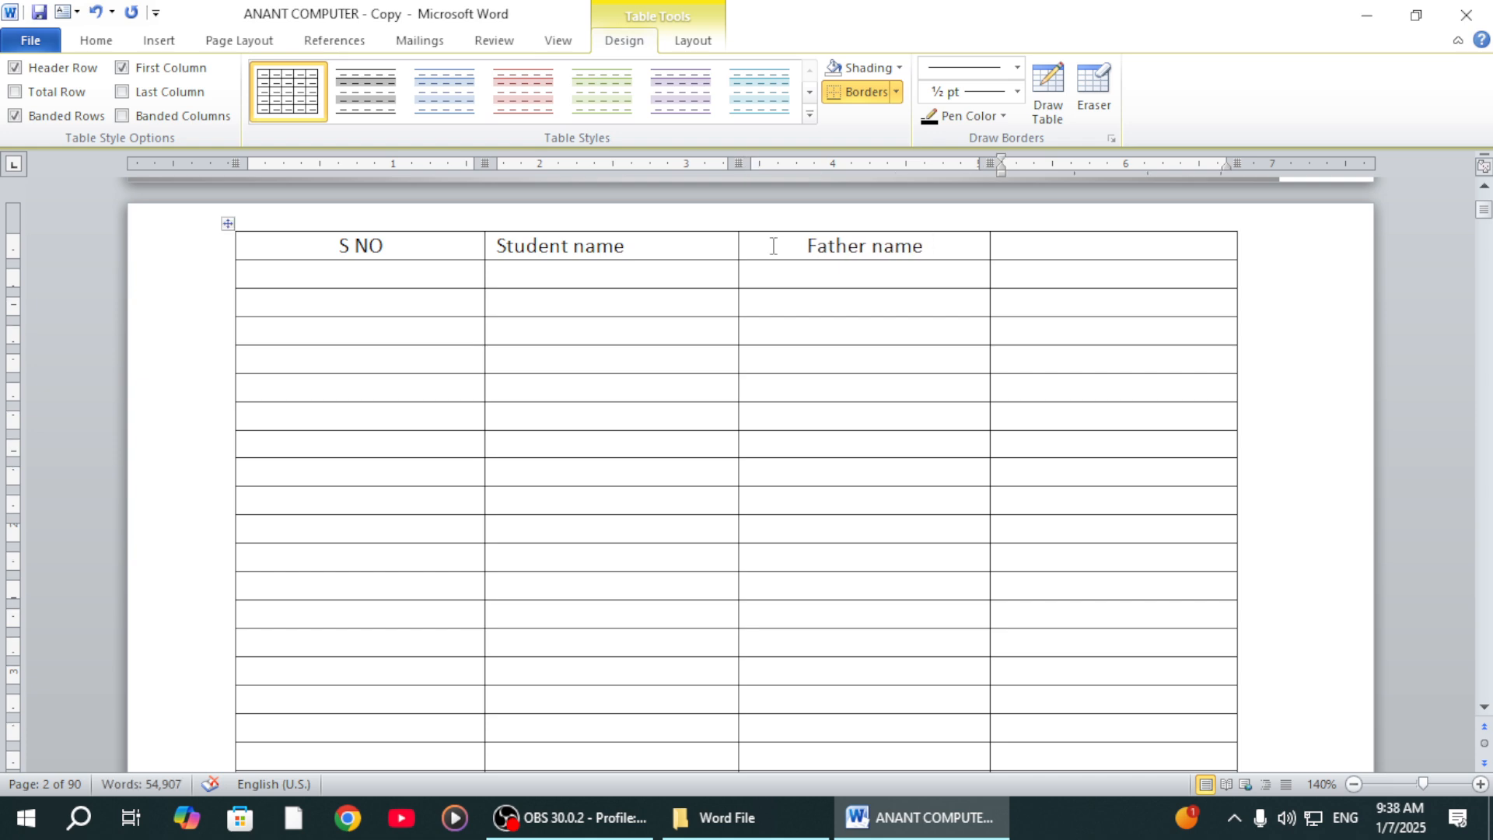
pyautogui.write('mohtem')
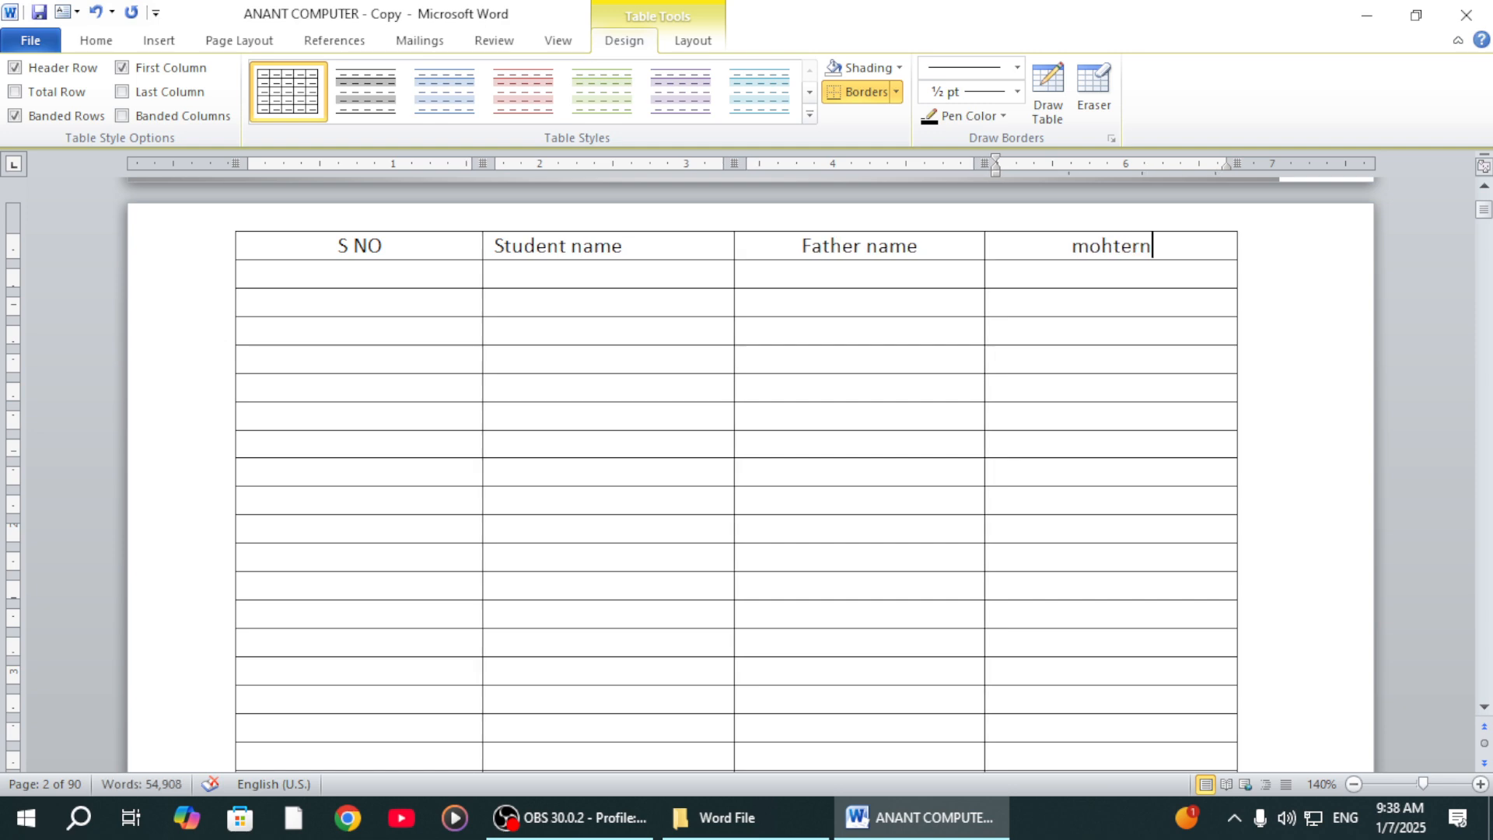
pyautogui.press('BackSpace')
pyautogui.press('BackSpace')
pyautogui.press('BackSpace')
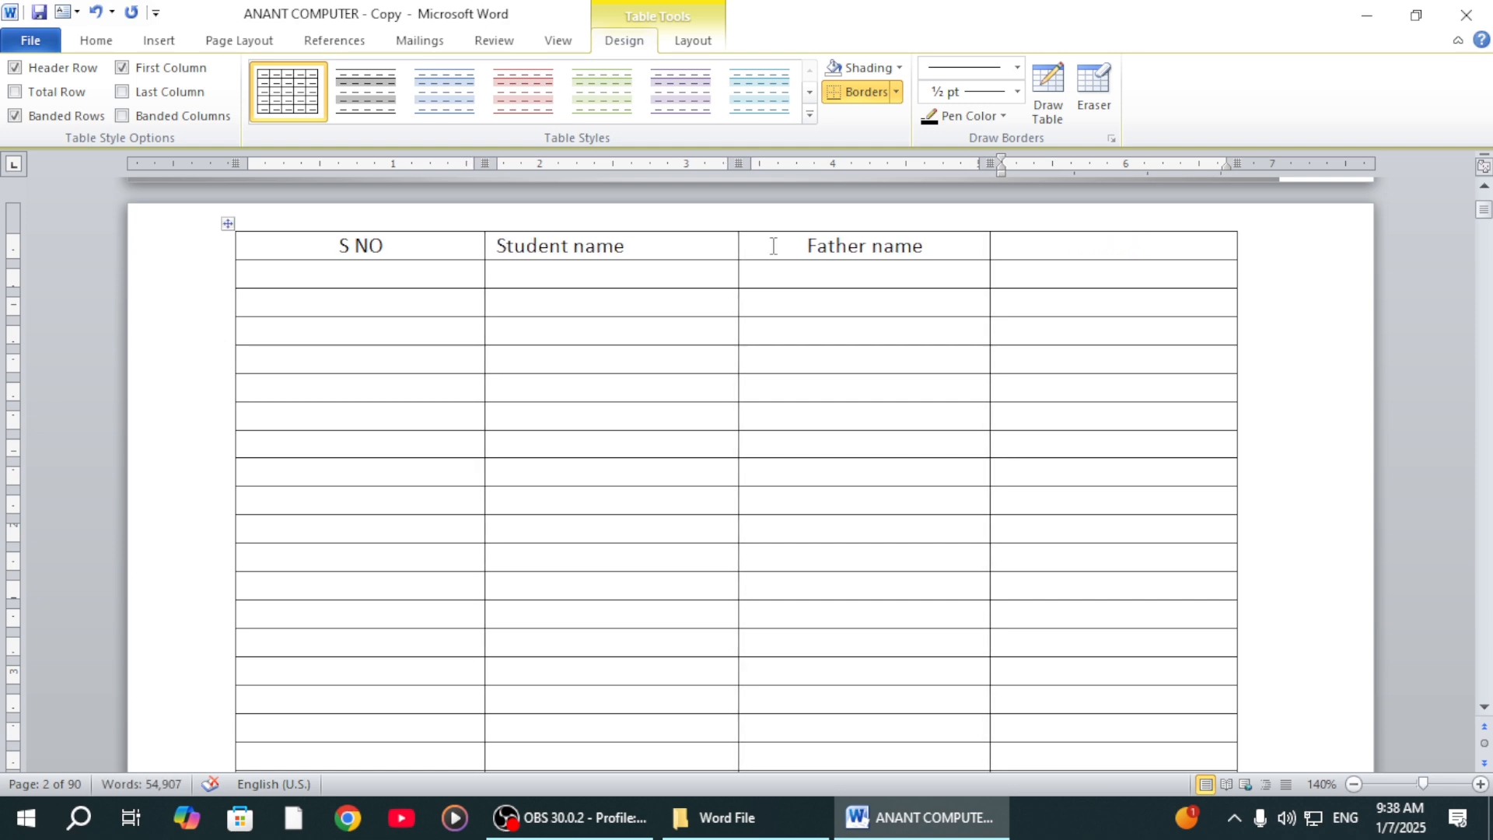
pyautogui.write('Moth')
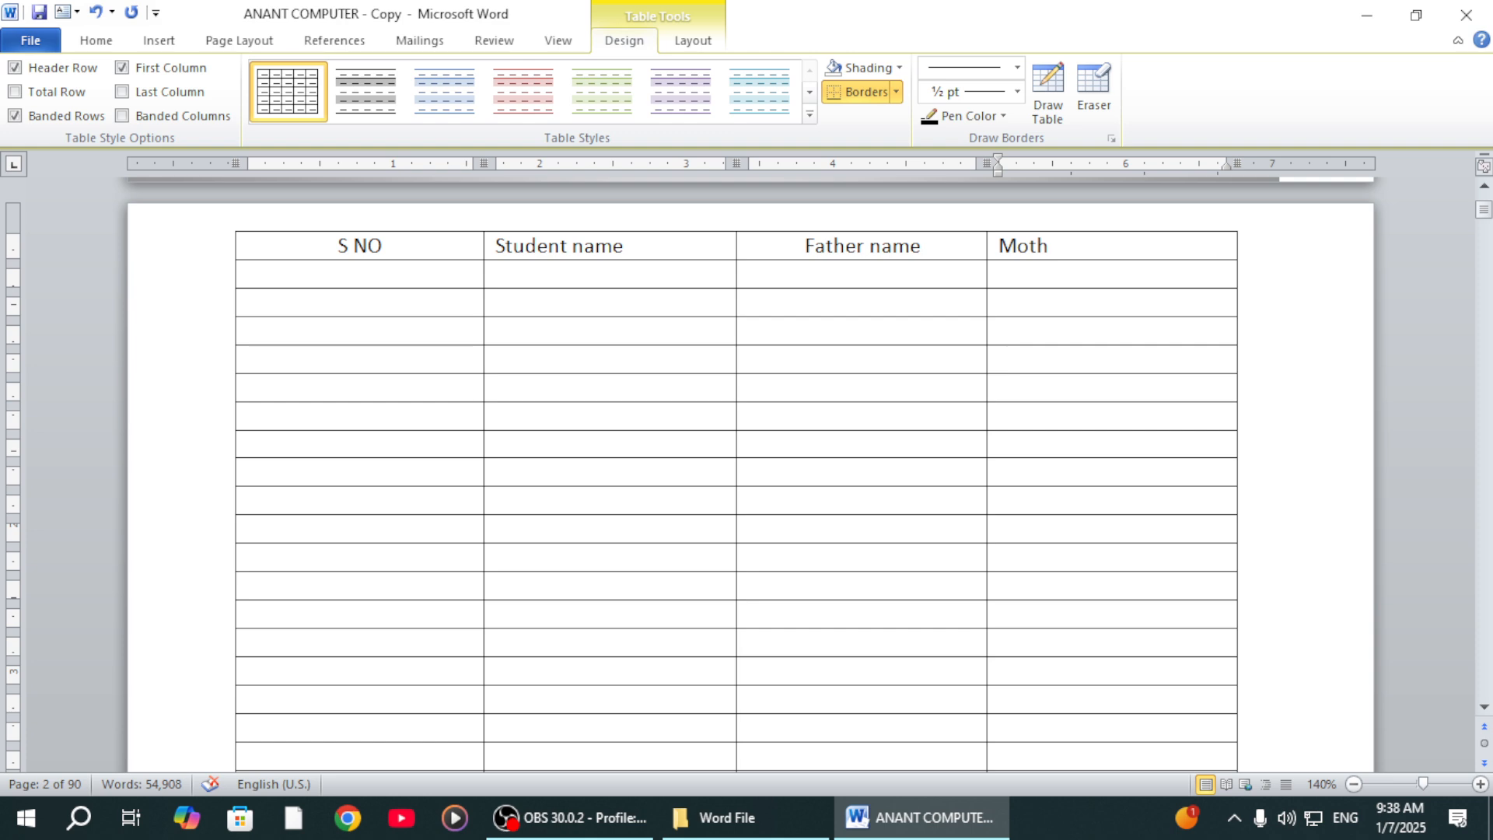
pyautogui.write('er Name')
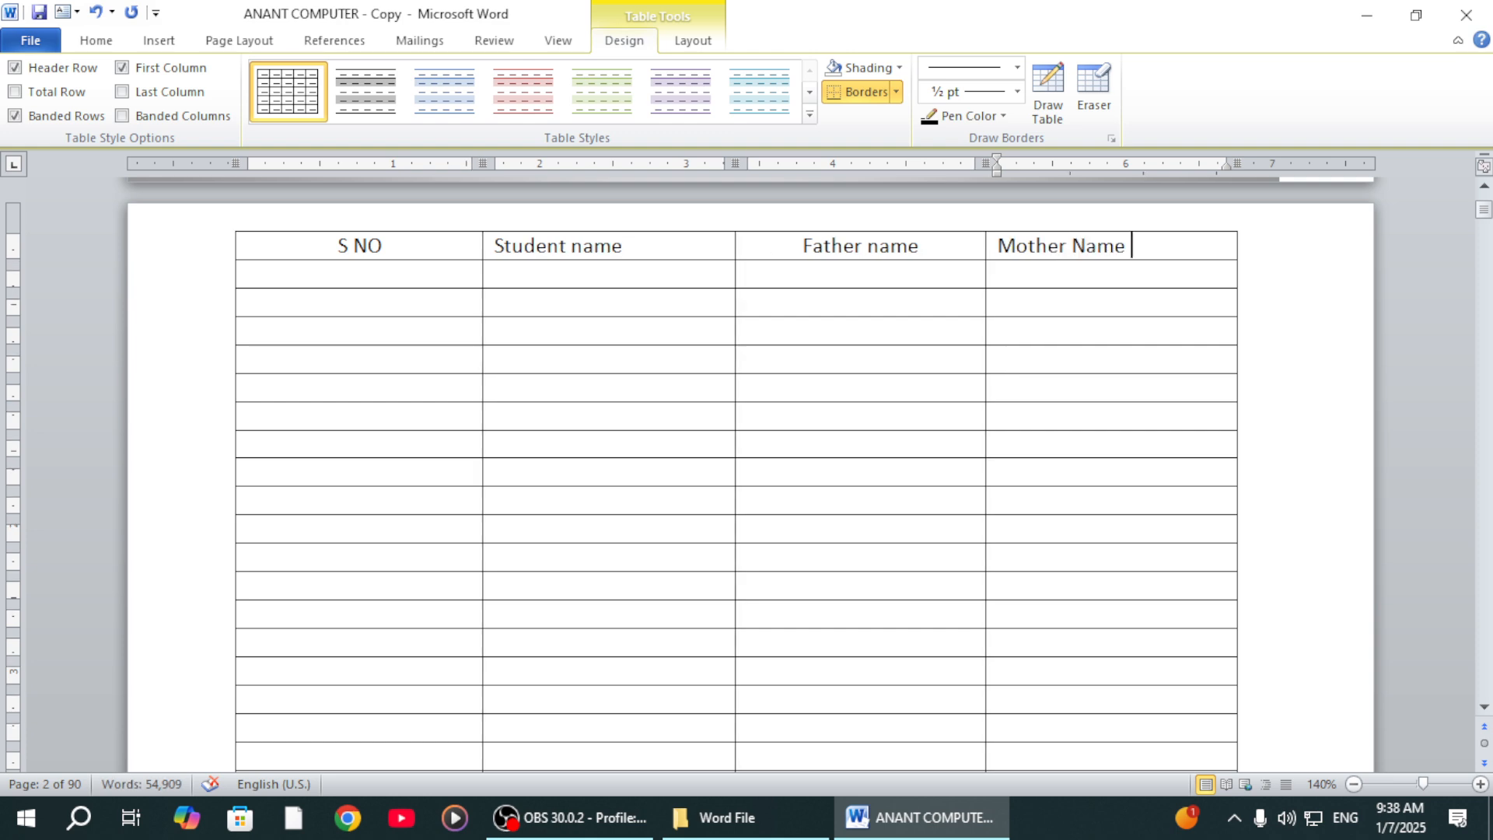
# Narrow the S NO column to about 0.45 inch, widening Student name, and place the cursor in the first cell below S NO
pyautogui.click(362, 273)
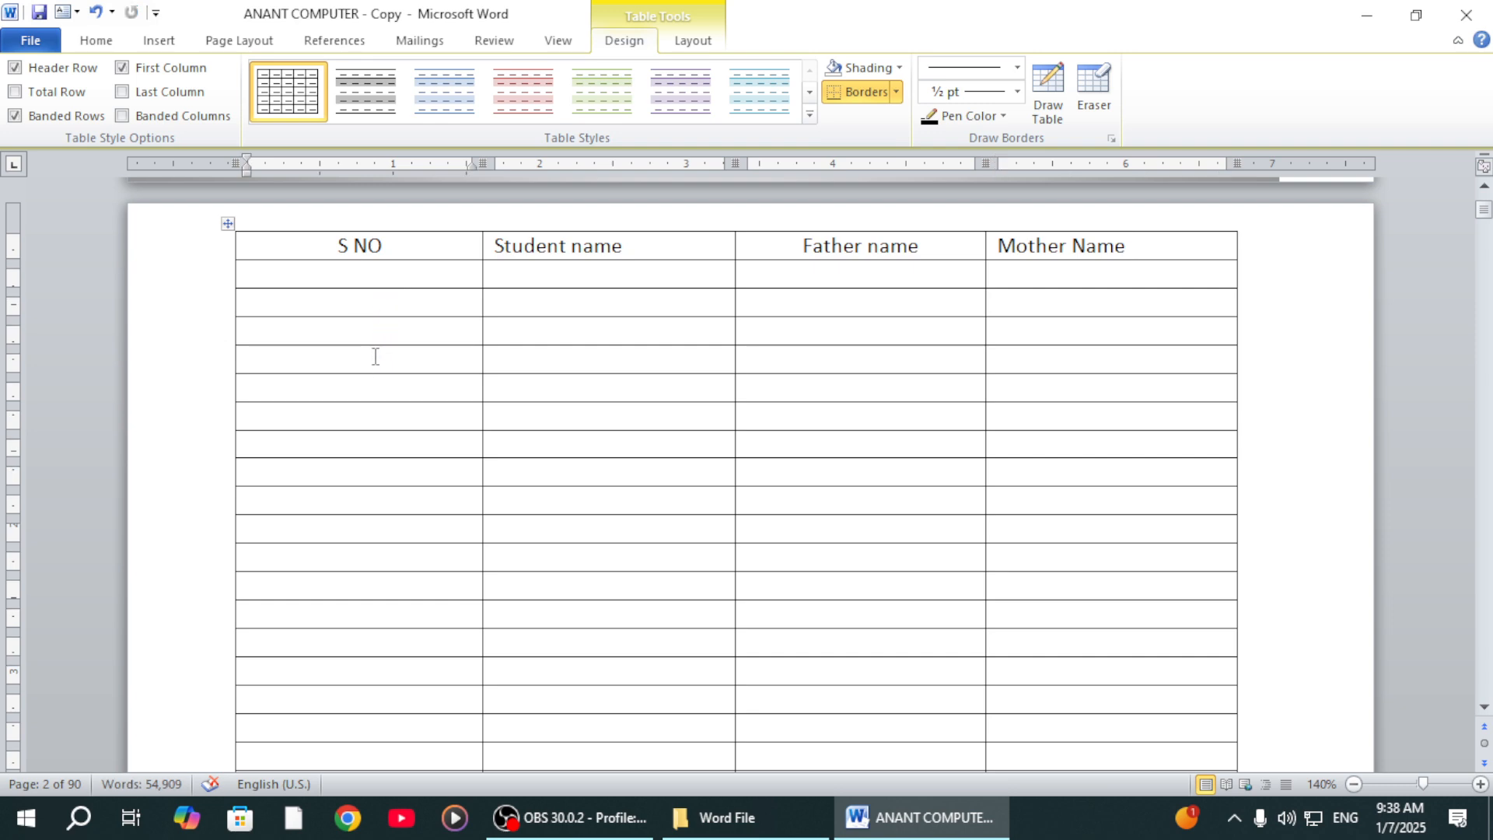
pyautogui.scroll(-2, 375, 357)
pyautogui.scroll(5, 464, 324)
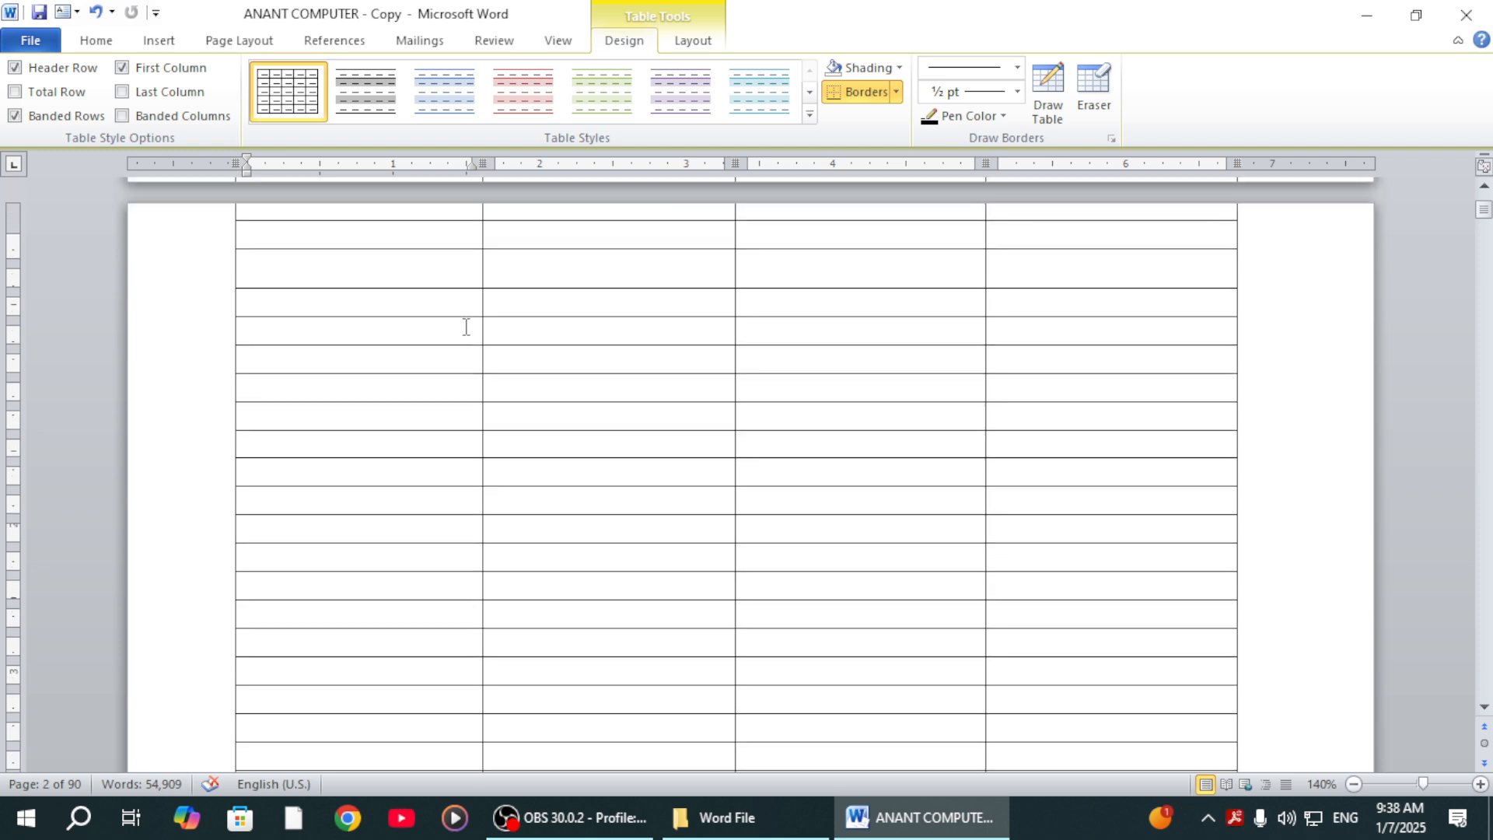
pyautogui.scroll(-5, 466, 329)
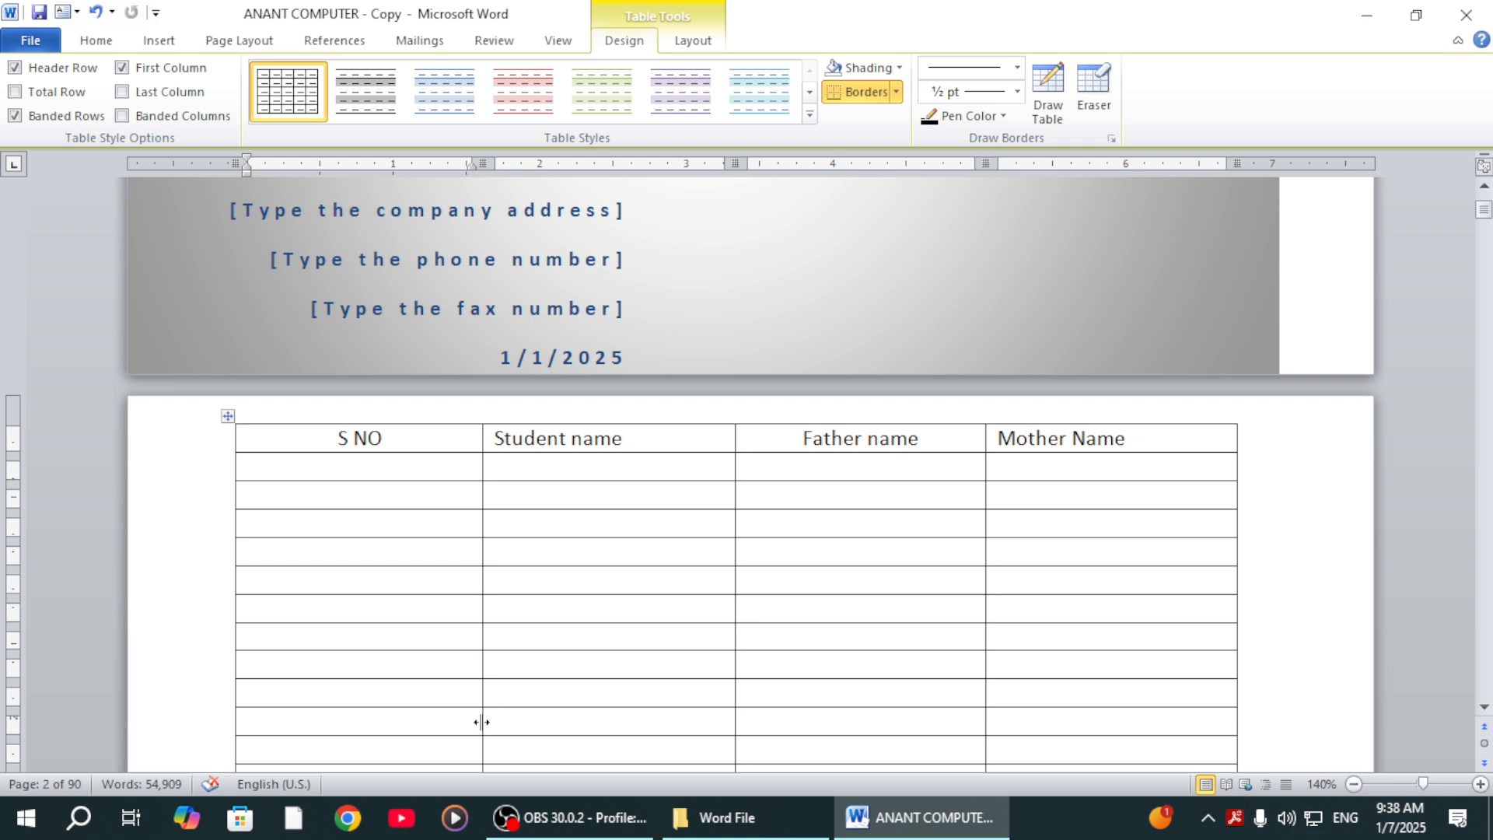
pyautogui.moveTo(482, 722); pyautogui.dragTo(481, 722)
pyautogui.moveTo(481, 721); pyautogui.dragTo(301, 725)
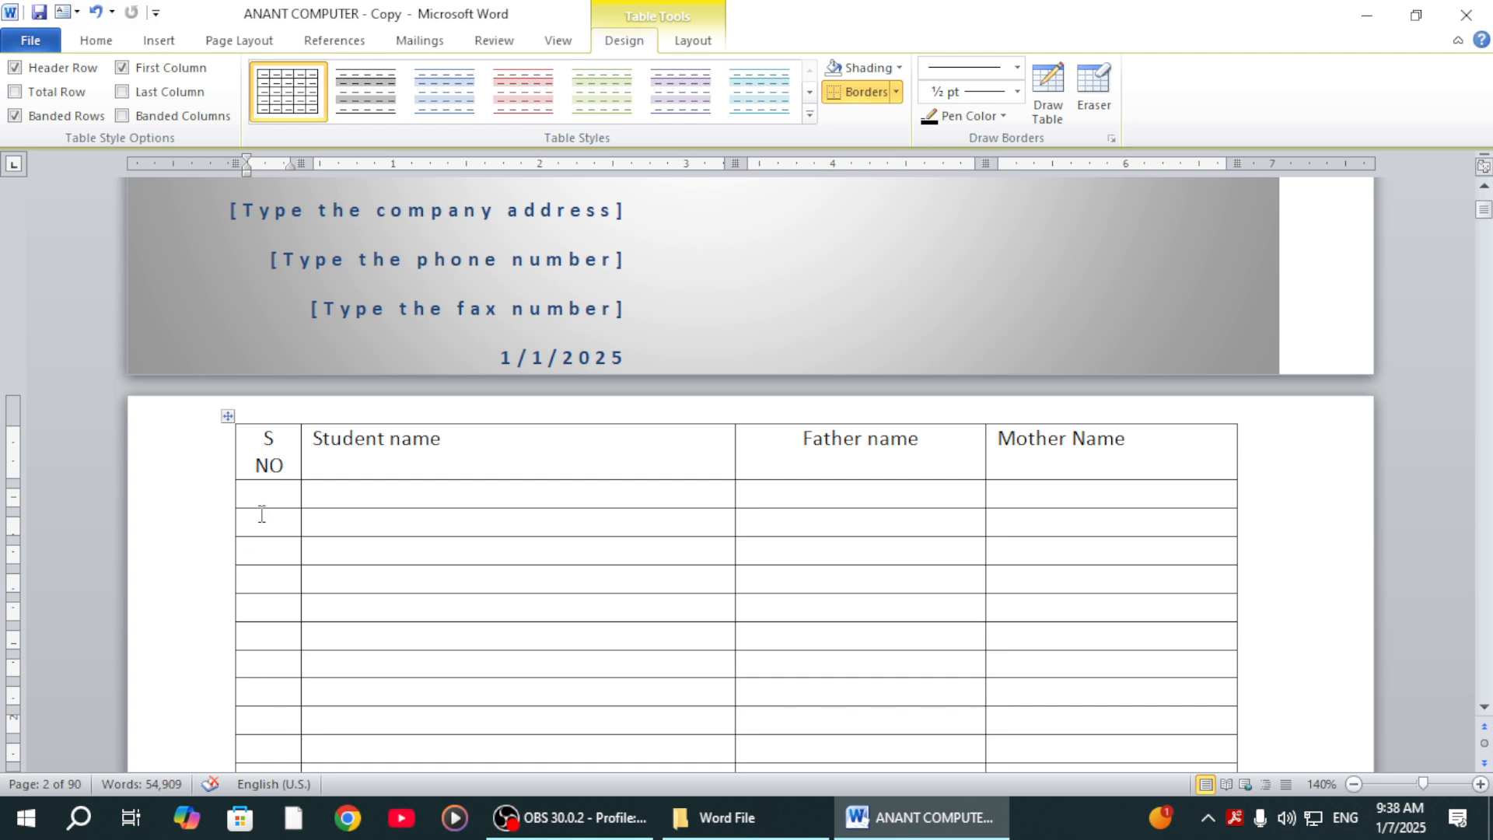
pyautogui.scroll(-3, 263, 512)
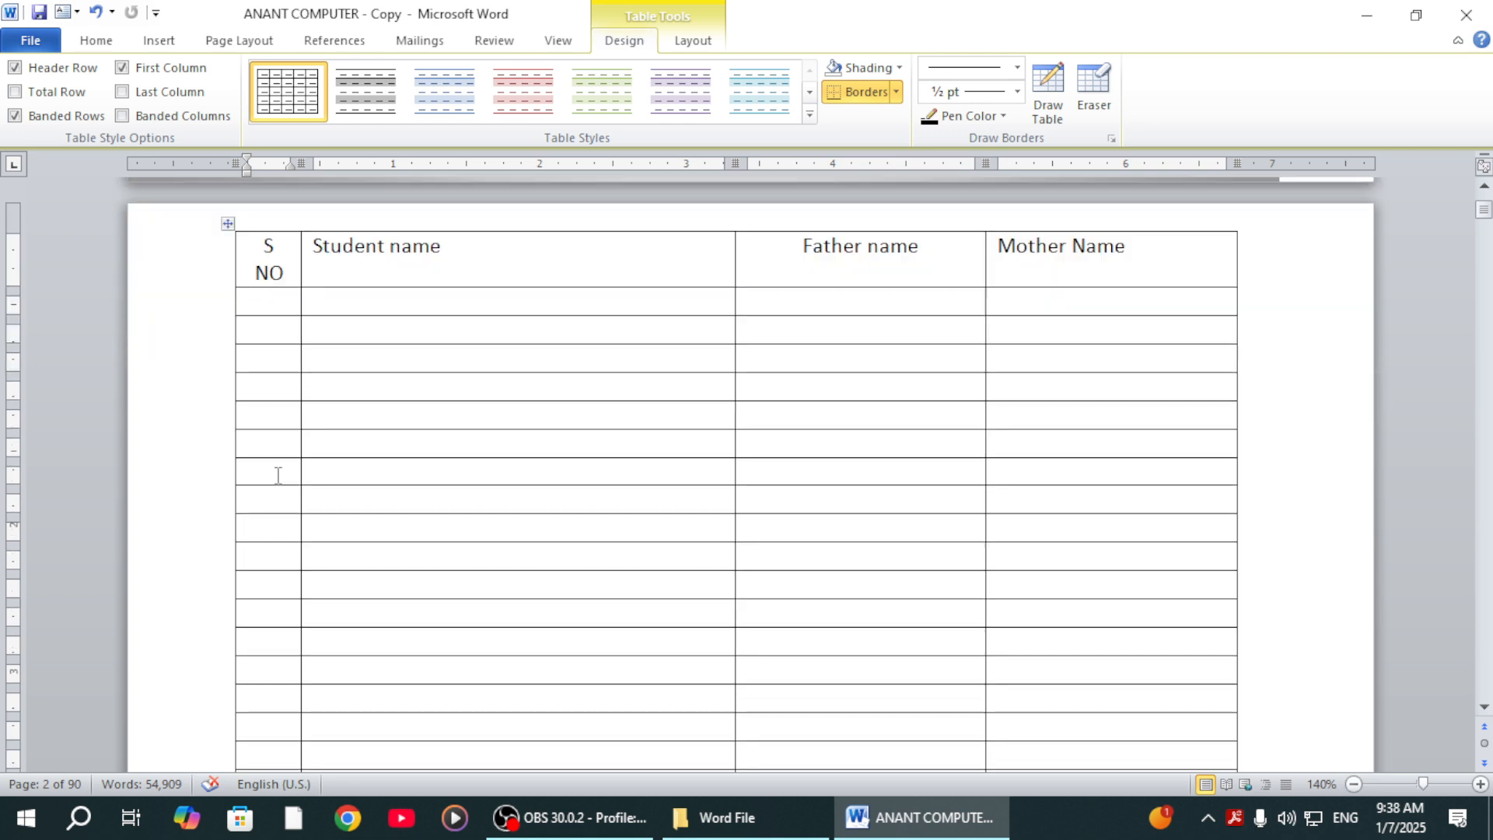
pyautogui.click(258, 298)
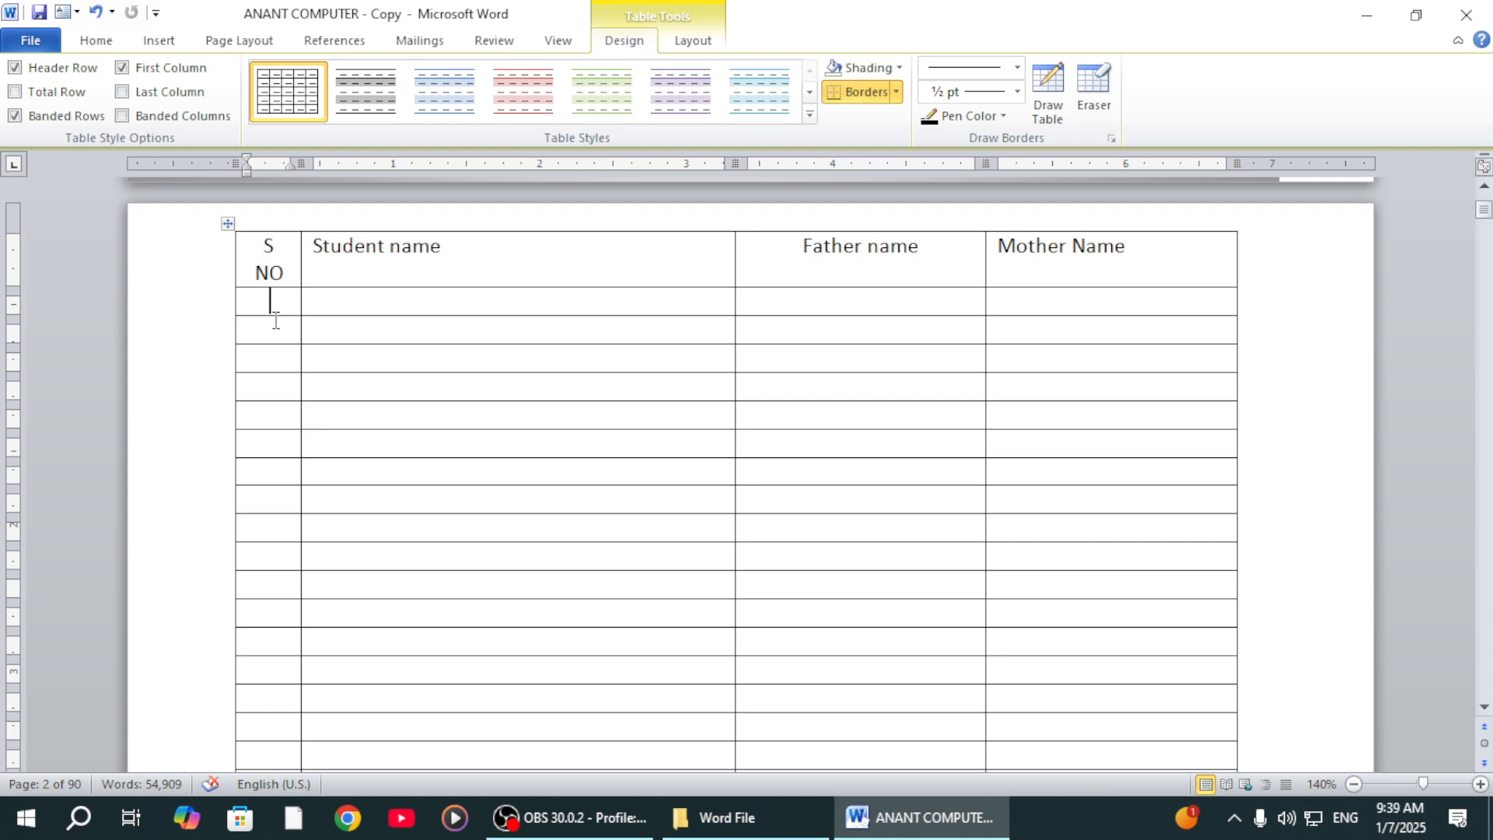
# Apply automatic 1., 2., 3. numbering to all the cells below the S NO heading
pyautogui.moveTo(273, 302); pyautogui.dragTo(271, 395)
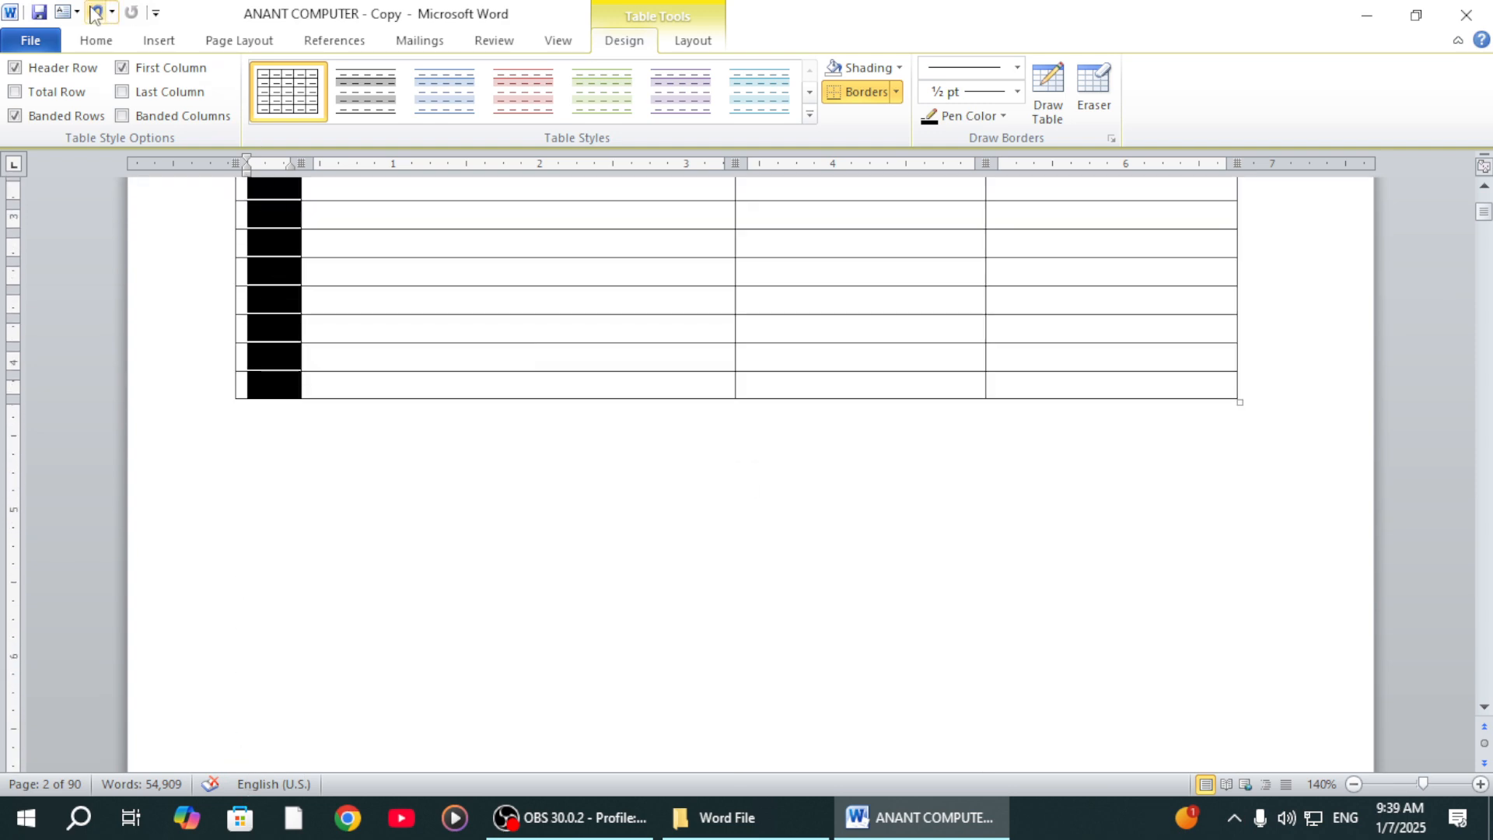
pyautogui.click(95, 40)
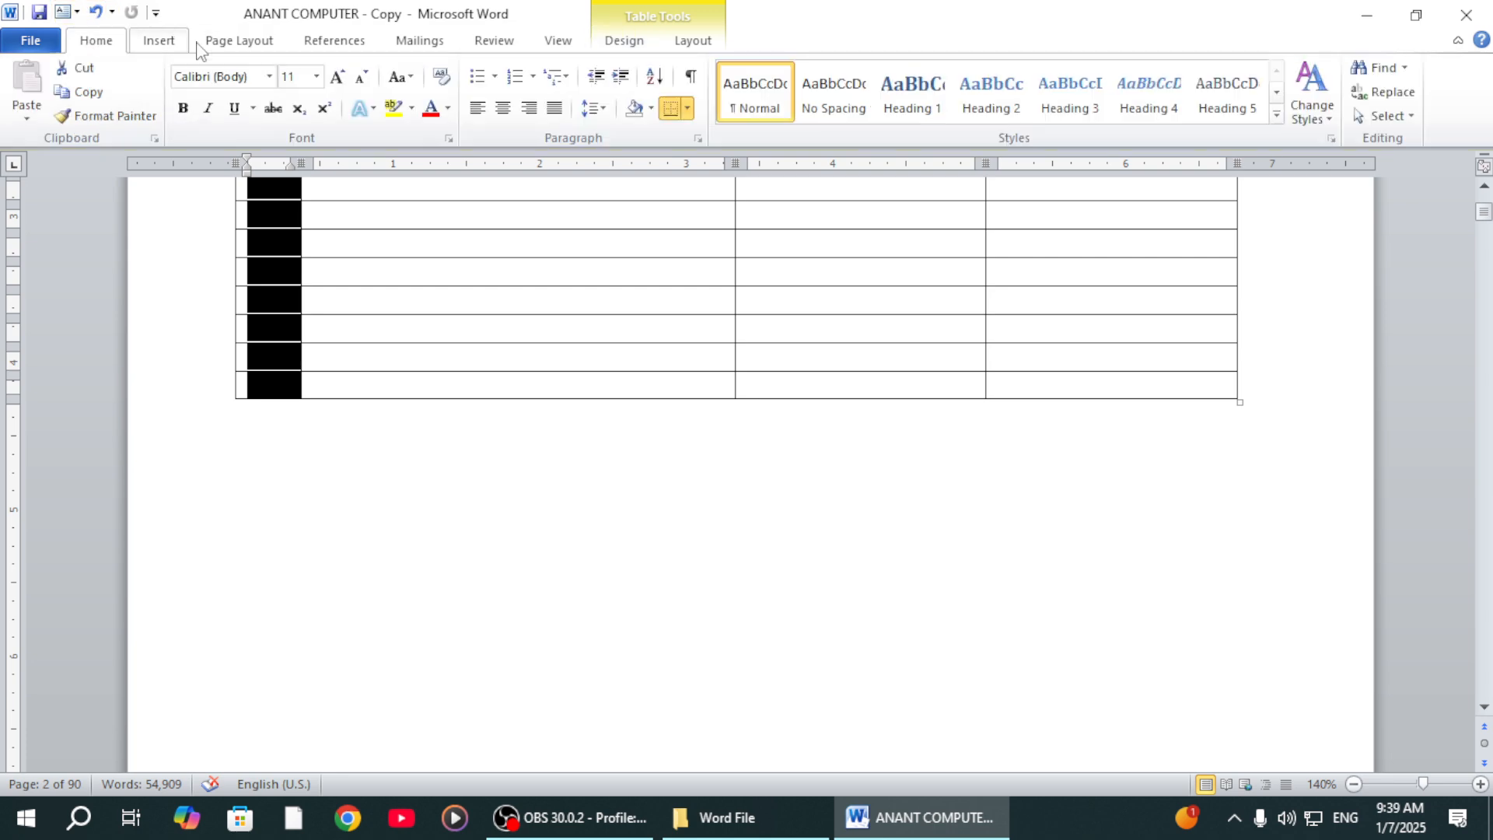
pyautogui.click(495, 76)
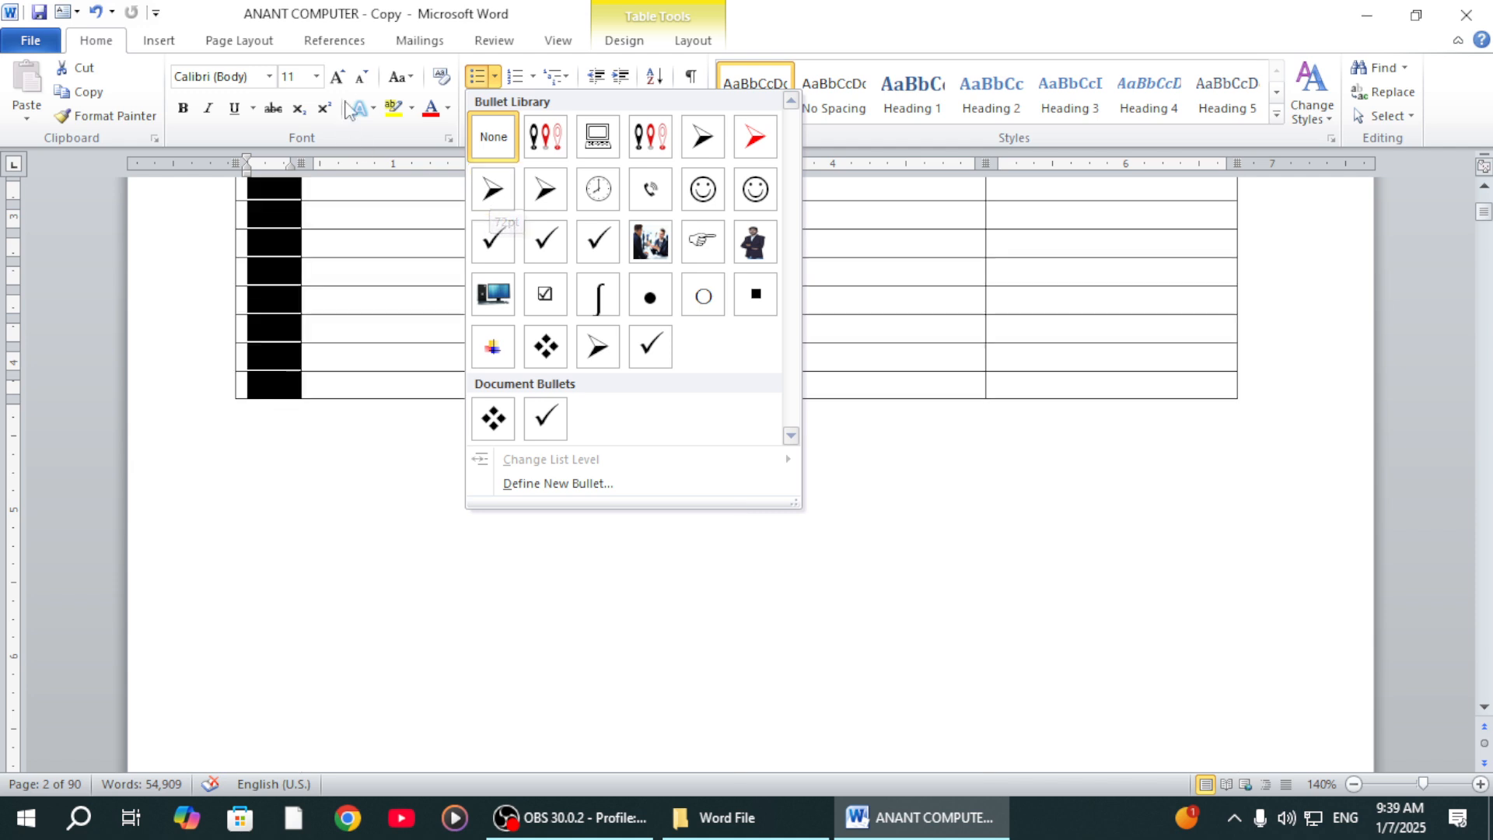
pyautogui.click(532, 77)
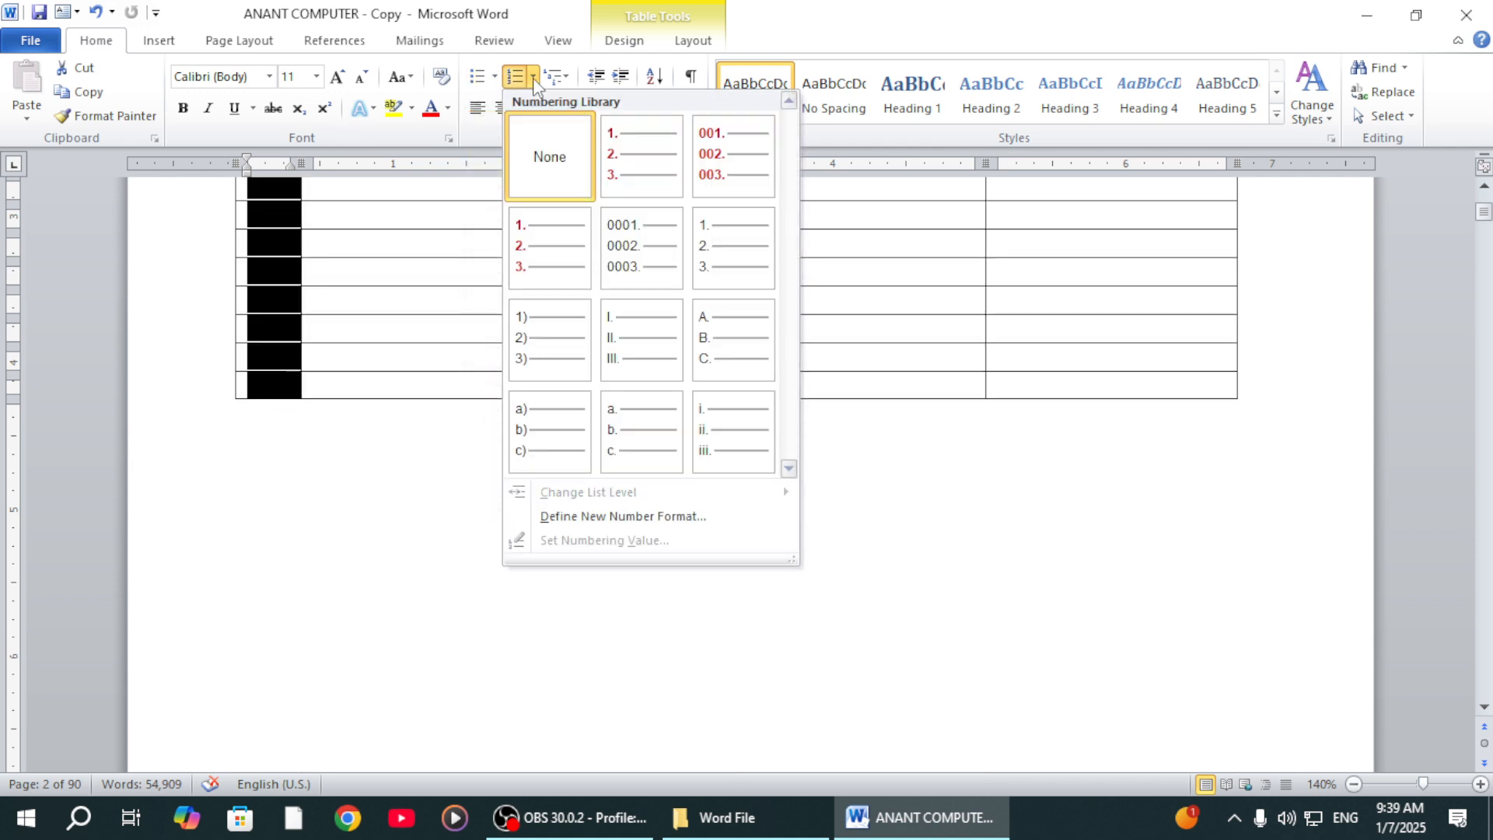
pyautogui.click(709, 265)
pyautogui.scroll(9, 343, 477)
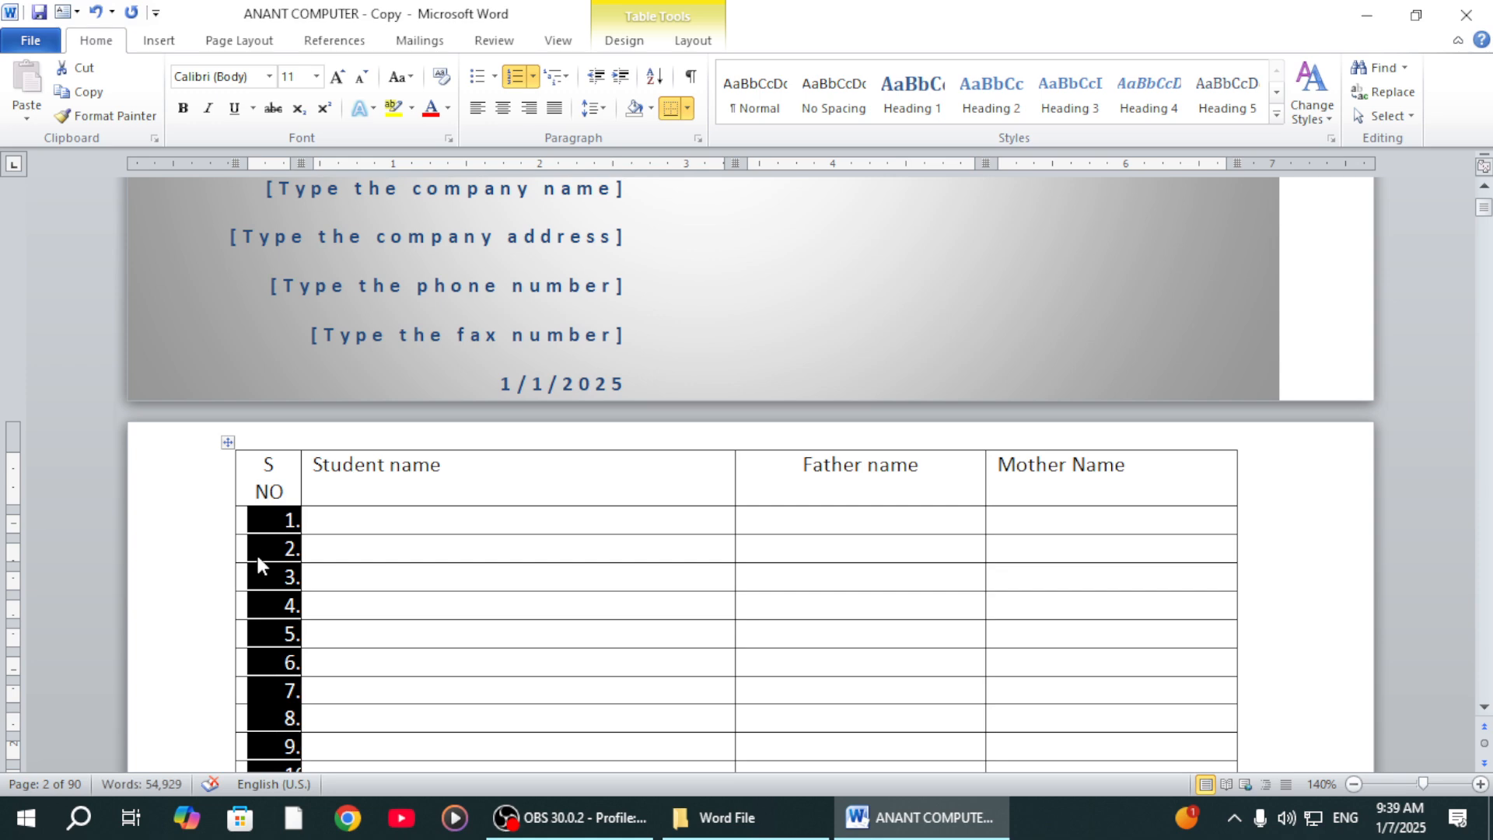
pyautogui.click(255, 552)
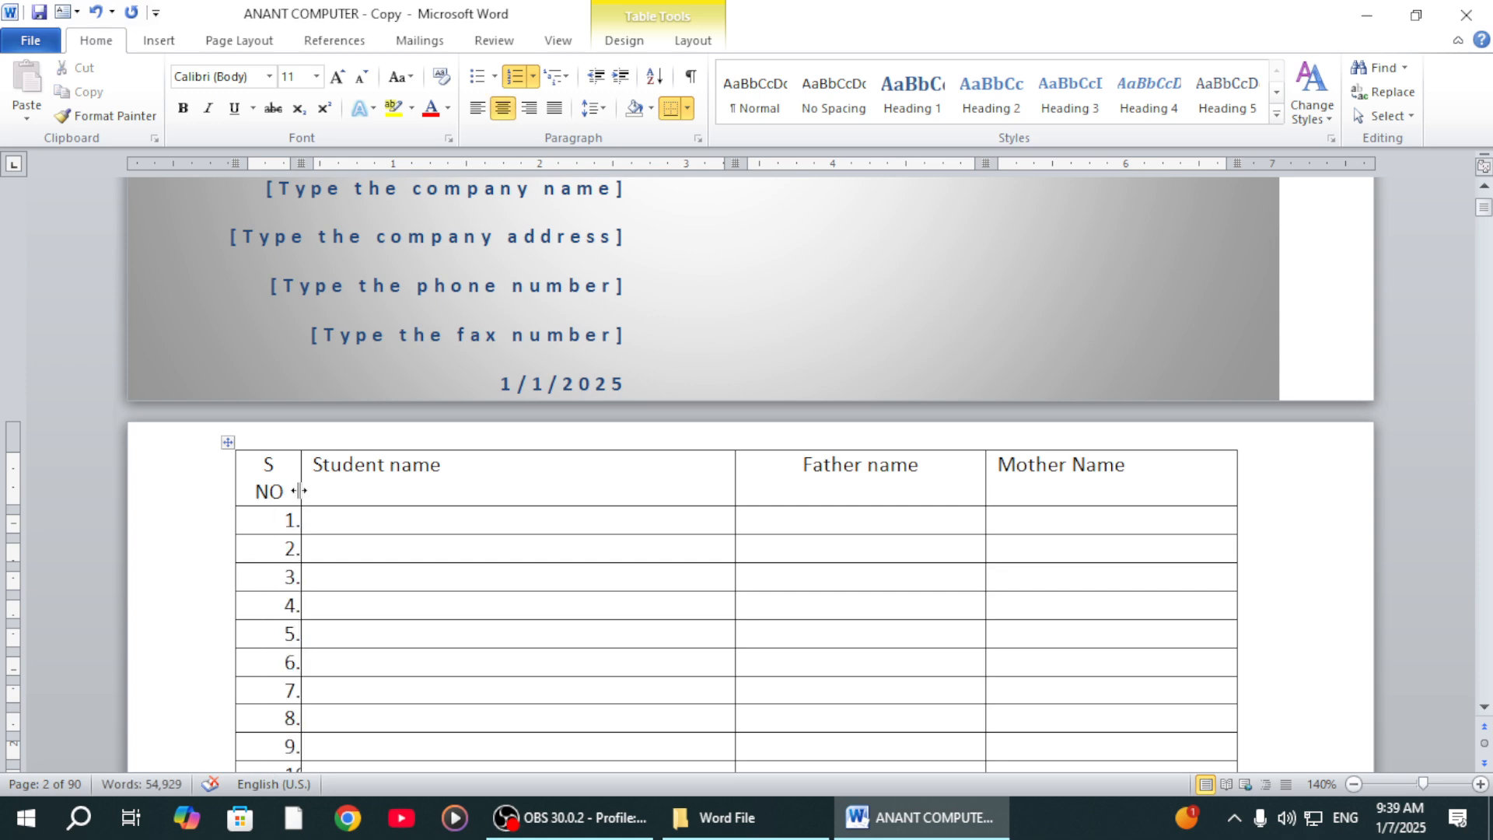
# Widen the S NO column to about 0.5 inch so its heading fits on one line
pyautogui.moveTo(301, 491); pyautogui.dragTo(313, 489)
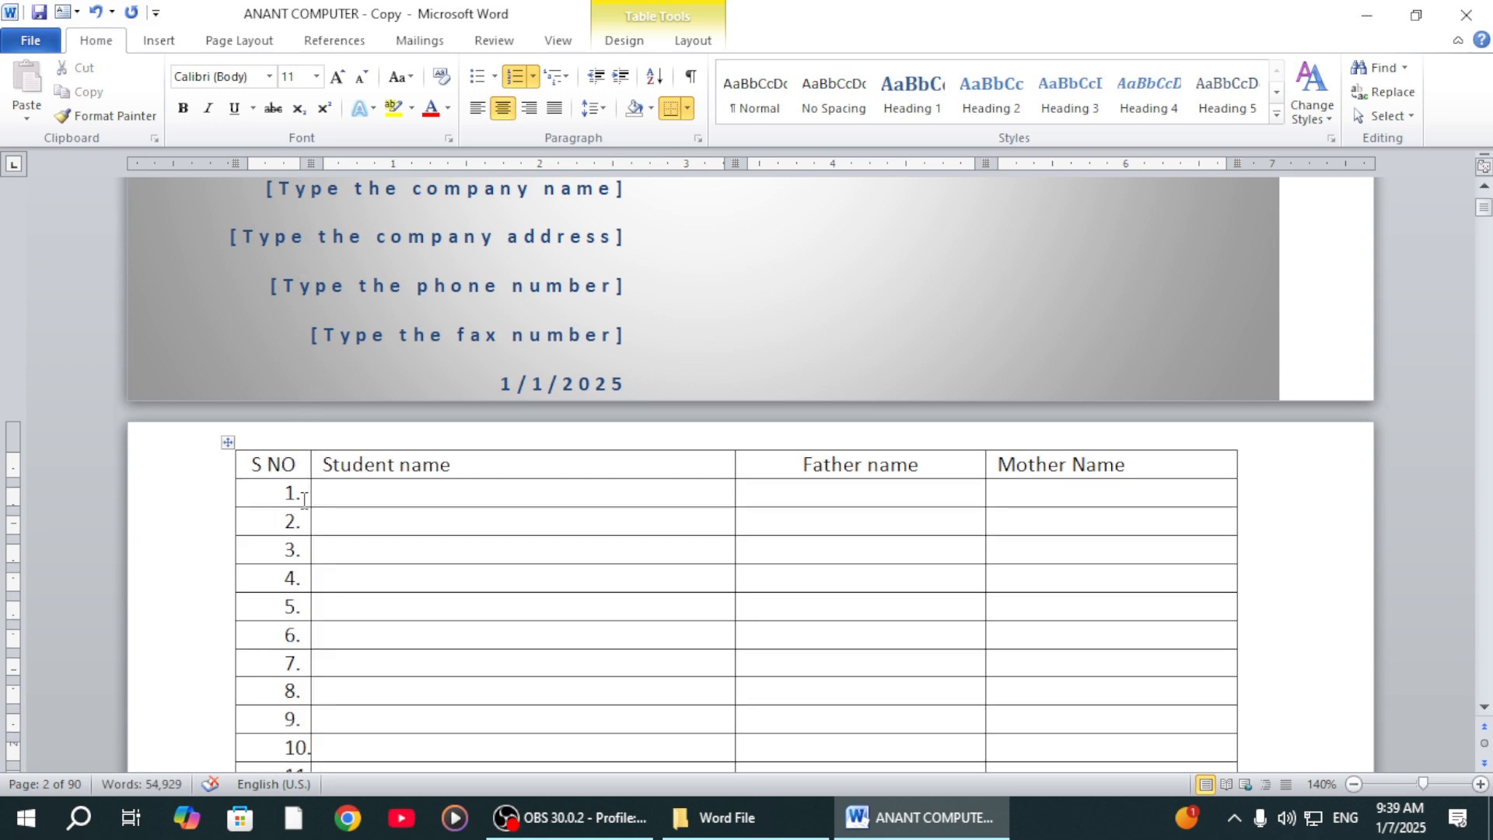
pyautogui.scroll(-5, 290, 509)
pyautogui.scroll(3, 288, 503)
pyautogui.scroll(6, 288, 504)
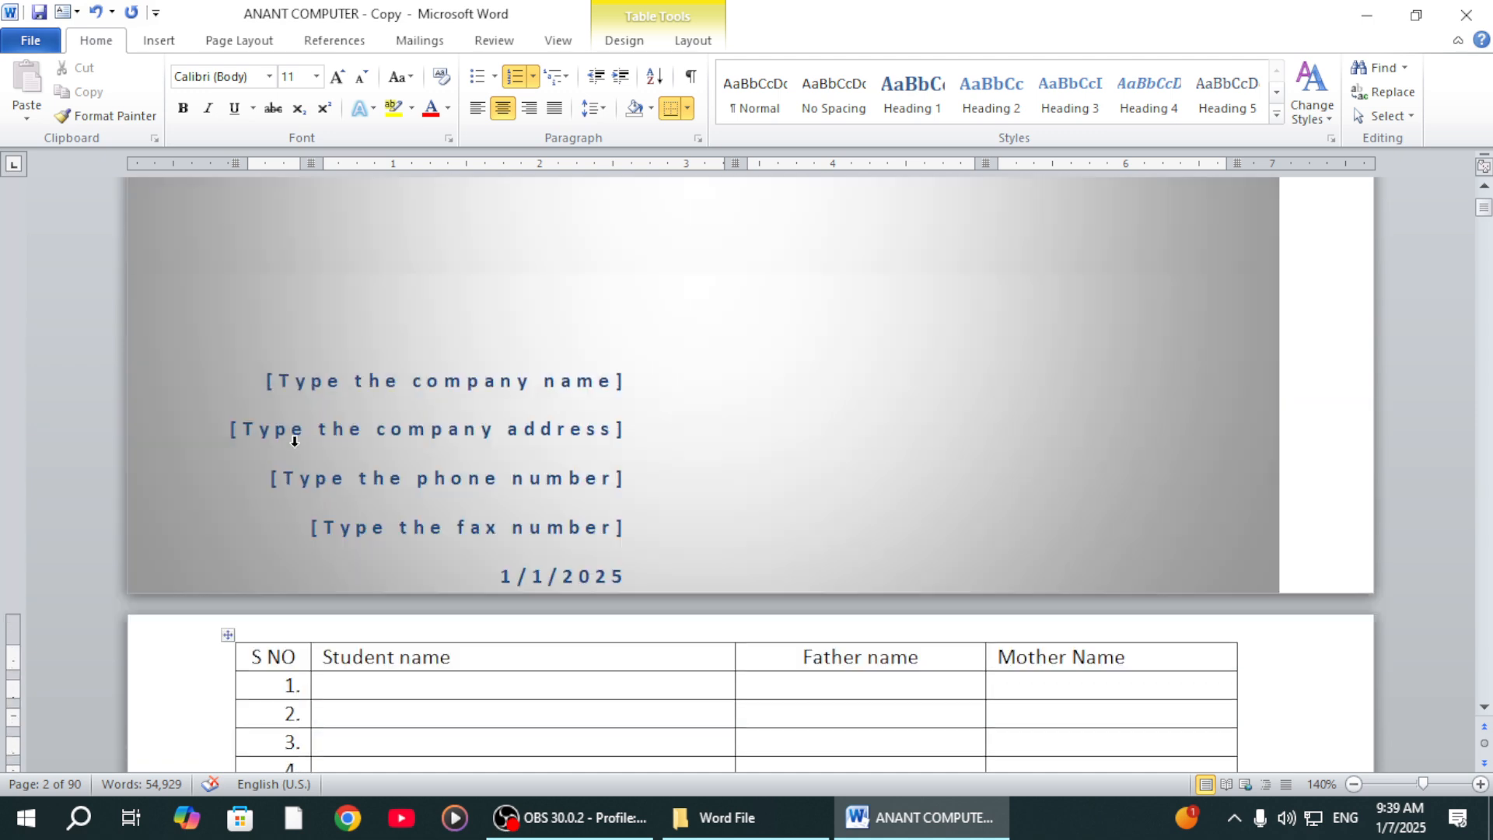
pyautogui.scroll(-3, 289, 505)
# Shift the row numbers leftward within the S NO column so they sit under the heading
pyautogui.click(290, 502)
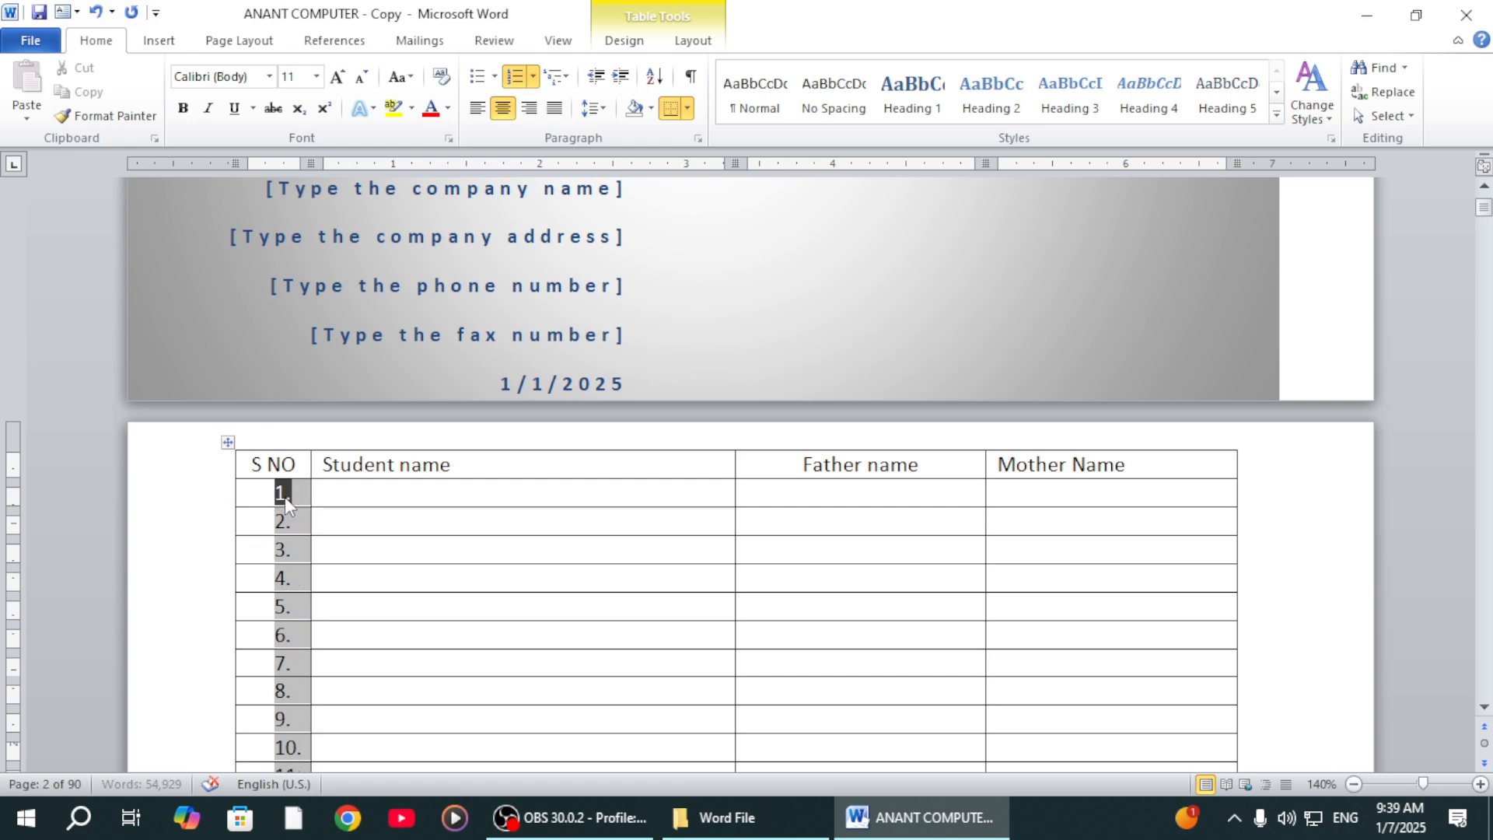
pyautogui.moveTo(285, 494); pyautogui.dragTo(269, 503)
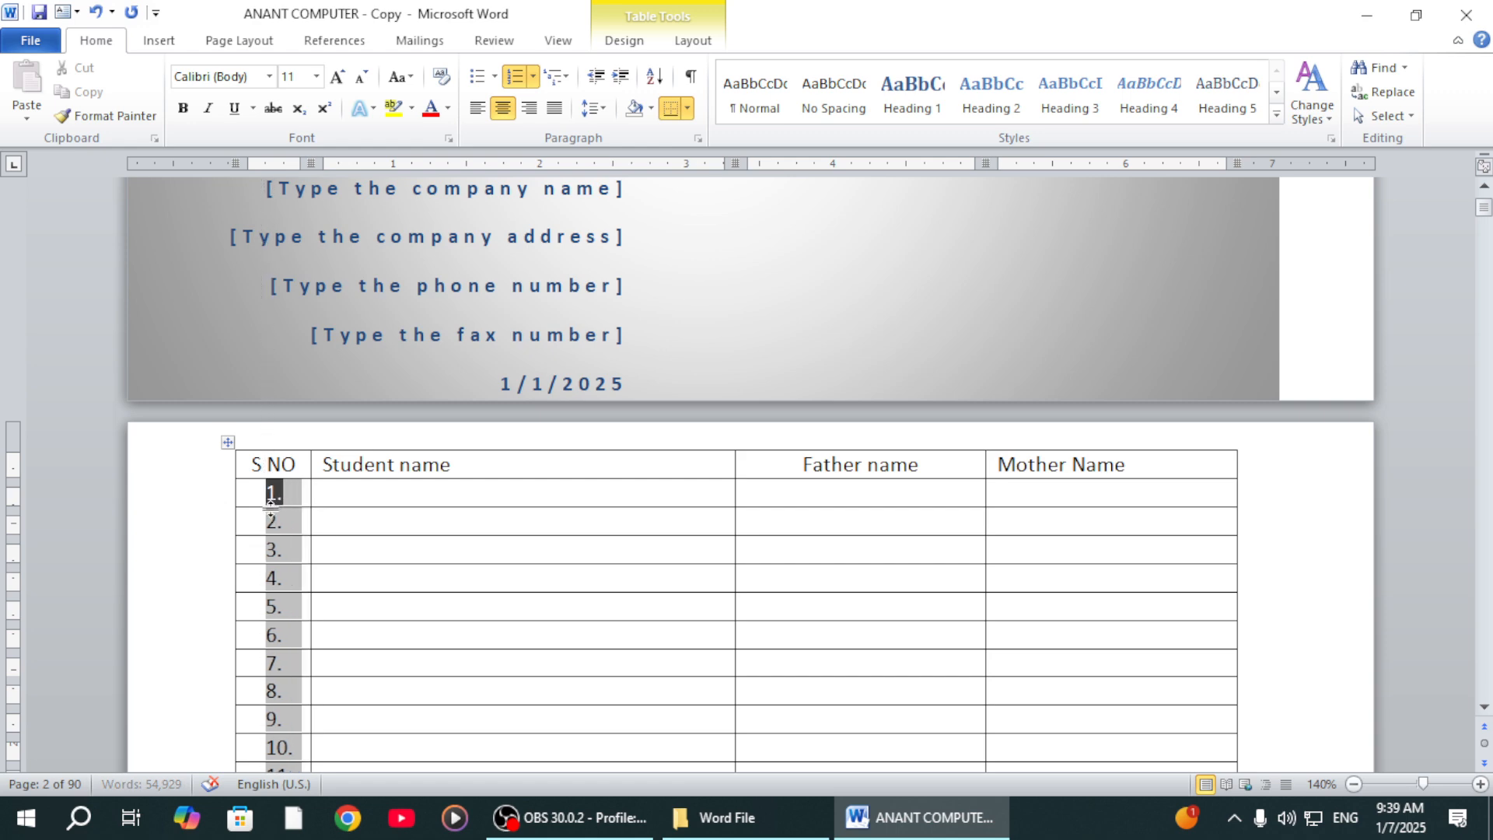
pyautogui.click(389, 522)
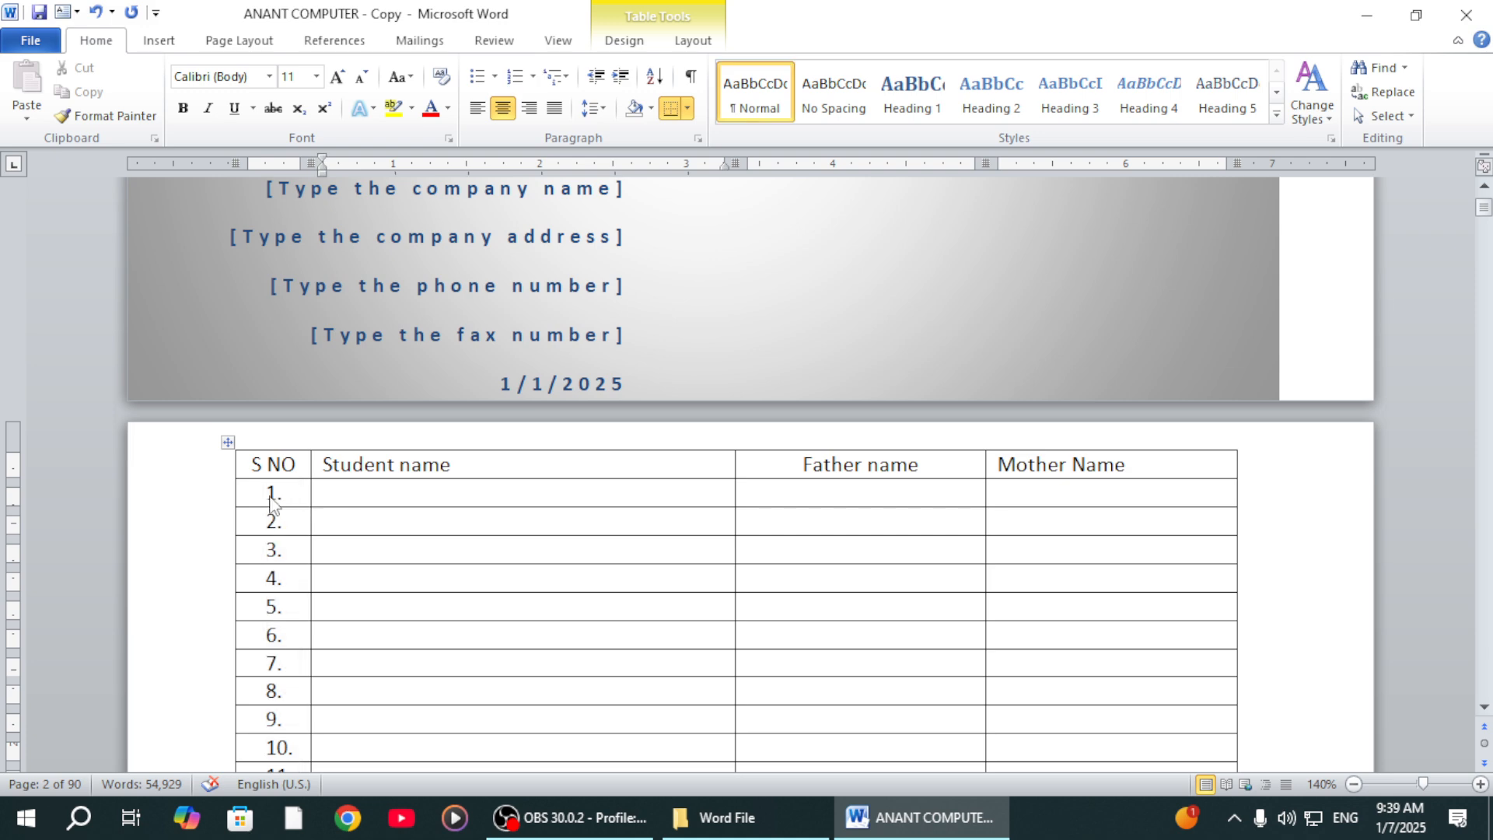
pyautogui.click(290, 498)
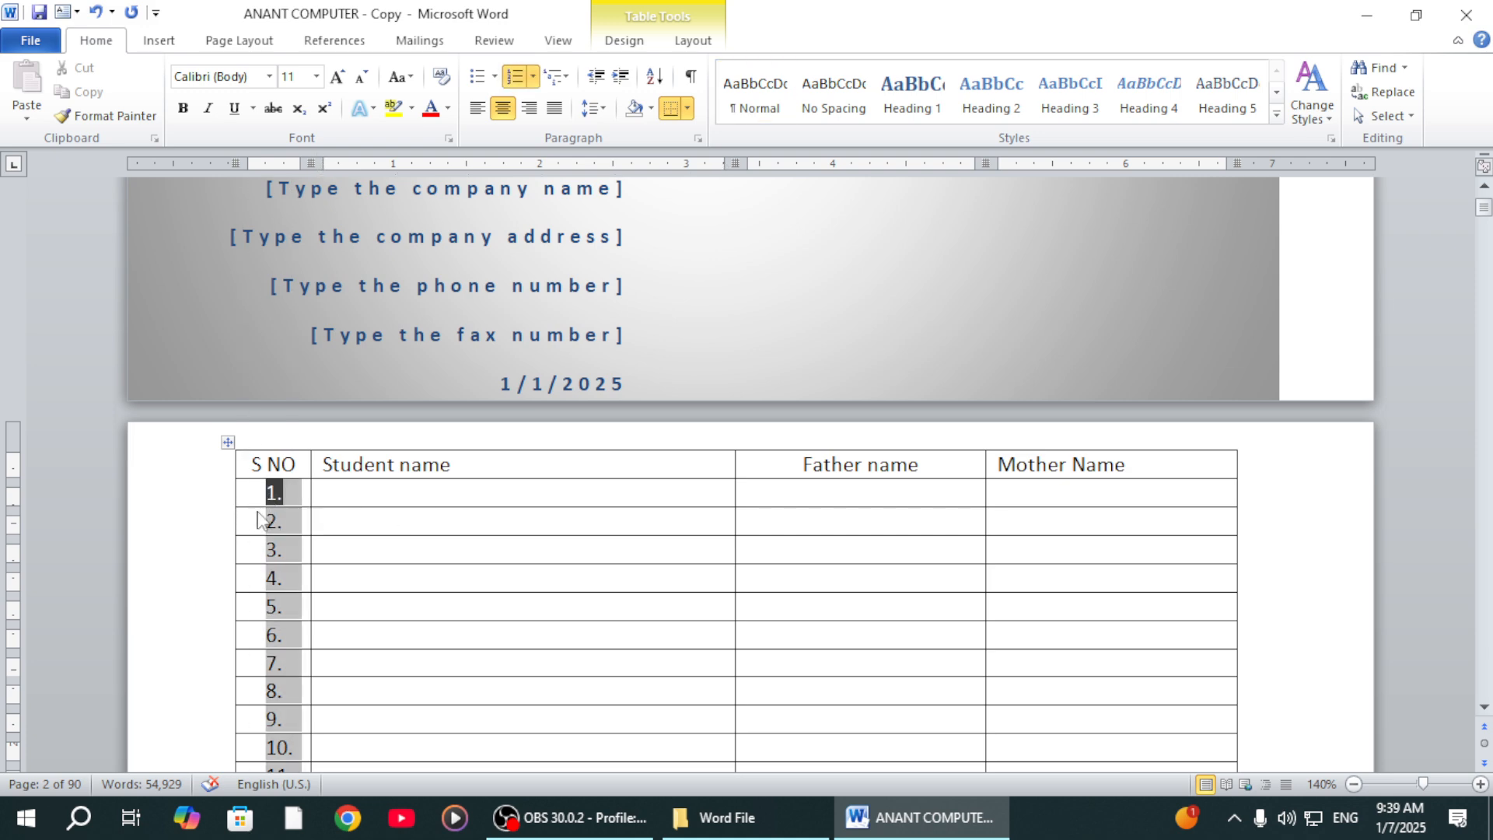
pyautogui.scroll(-1, 264, 504)
pyautogui.scroll(-1, 278, 510)
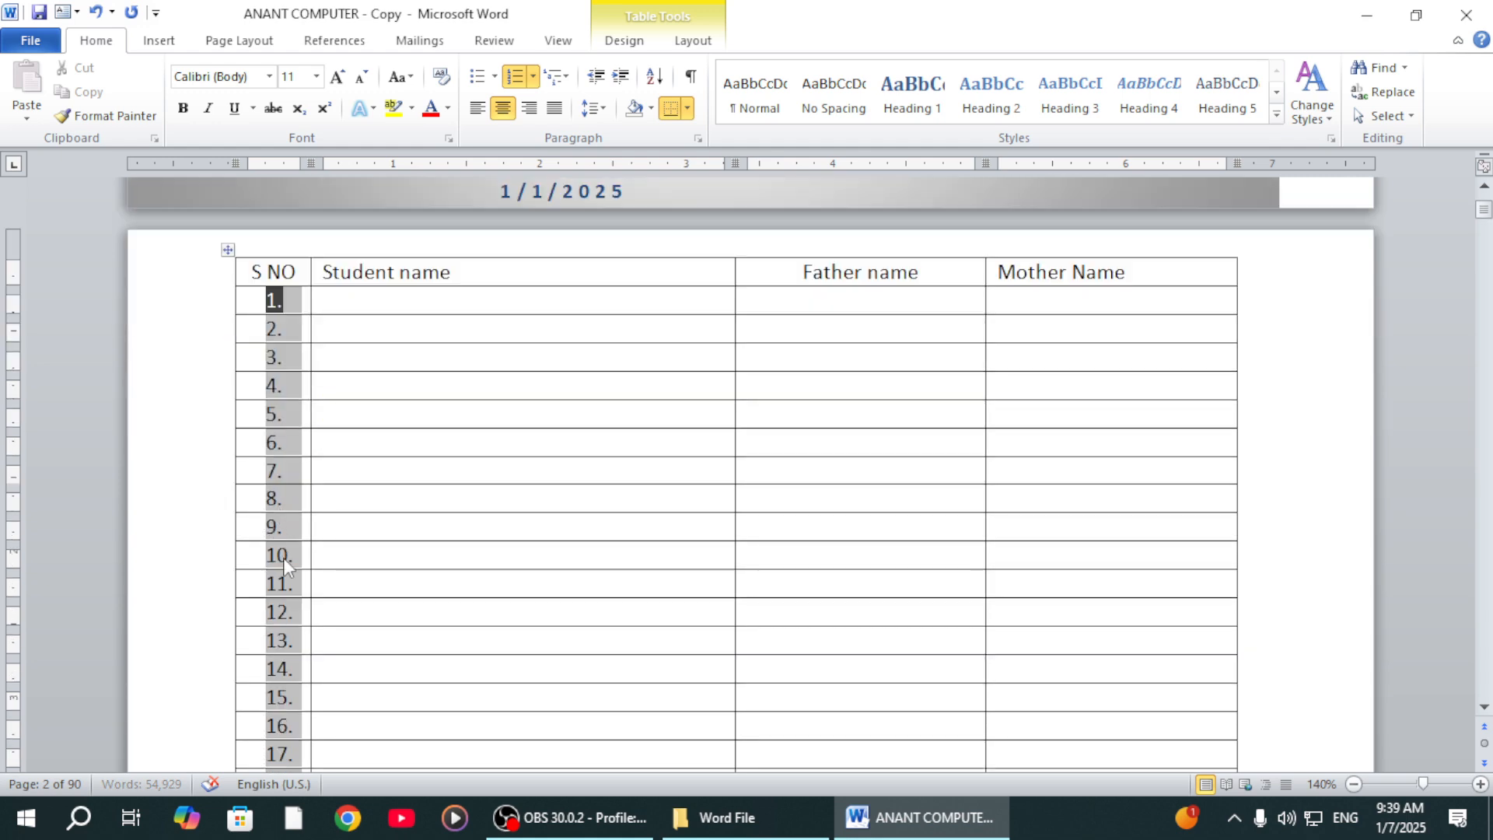
pyautogui.scroll(-1, 366, 507)
pyautogui.click(379, 509)
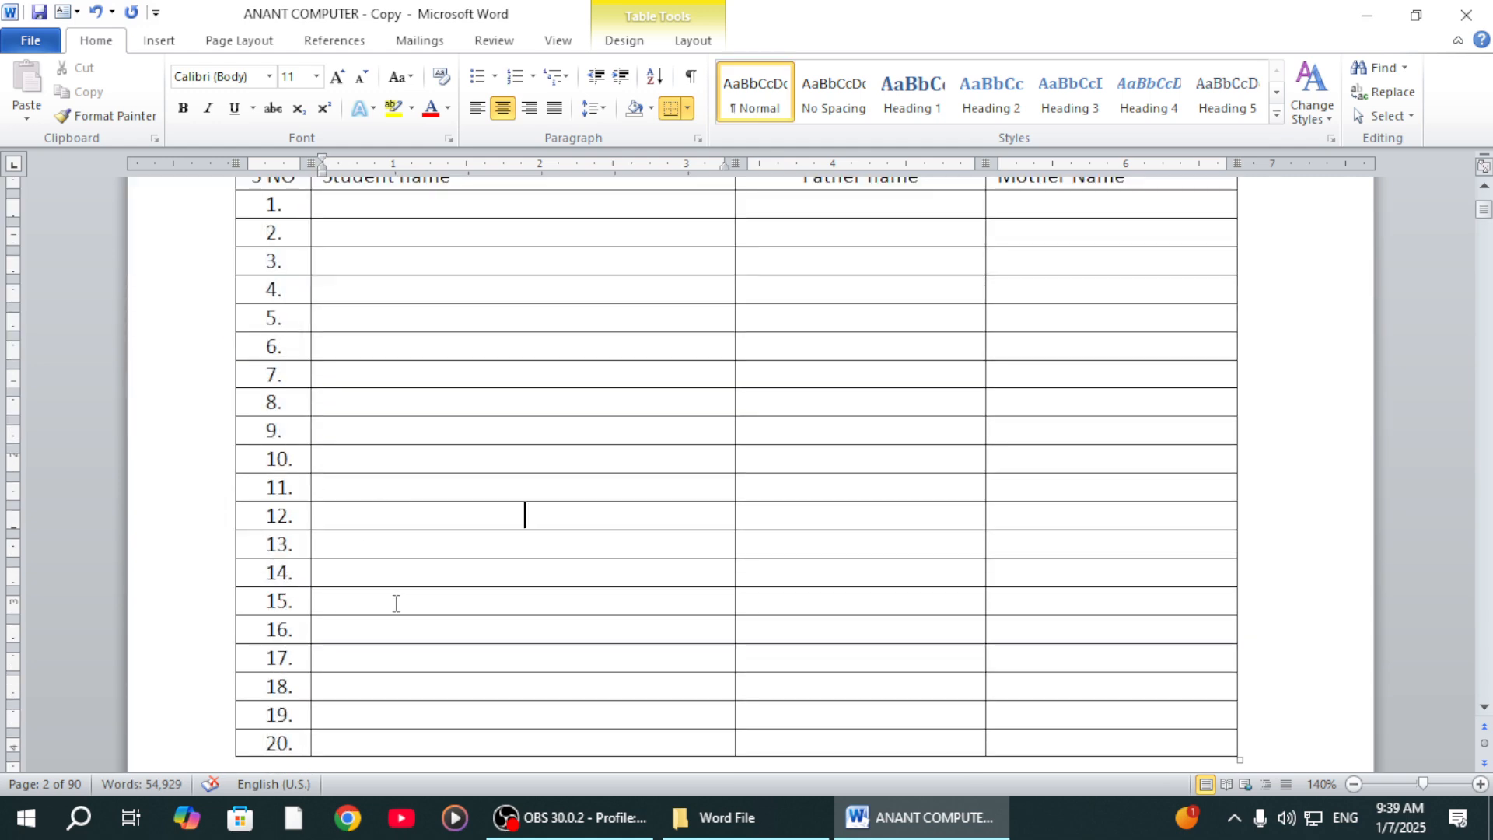
# Increase the header row's height to about 0.4 inch and center all four column headings horizontally
pyautogui.scroll(1, 336, 420)
pyautogui.scroll(4, 336, 420)
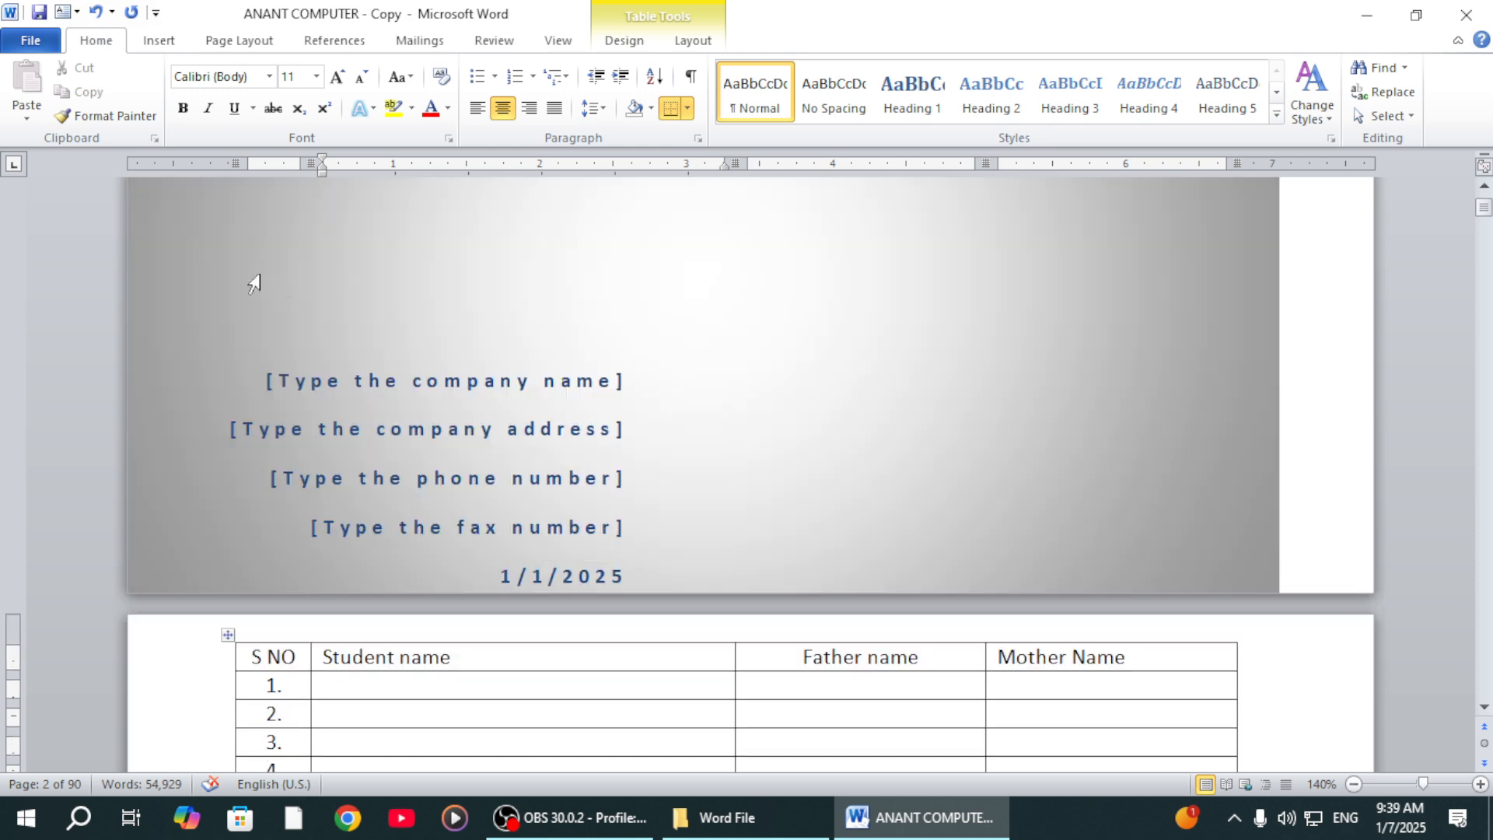
pyautogui.scroll(-2, 434, 628)
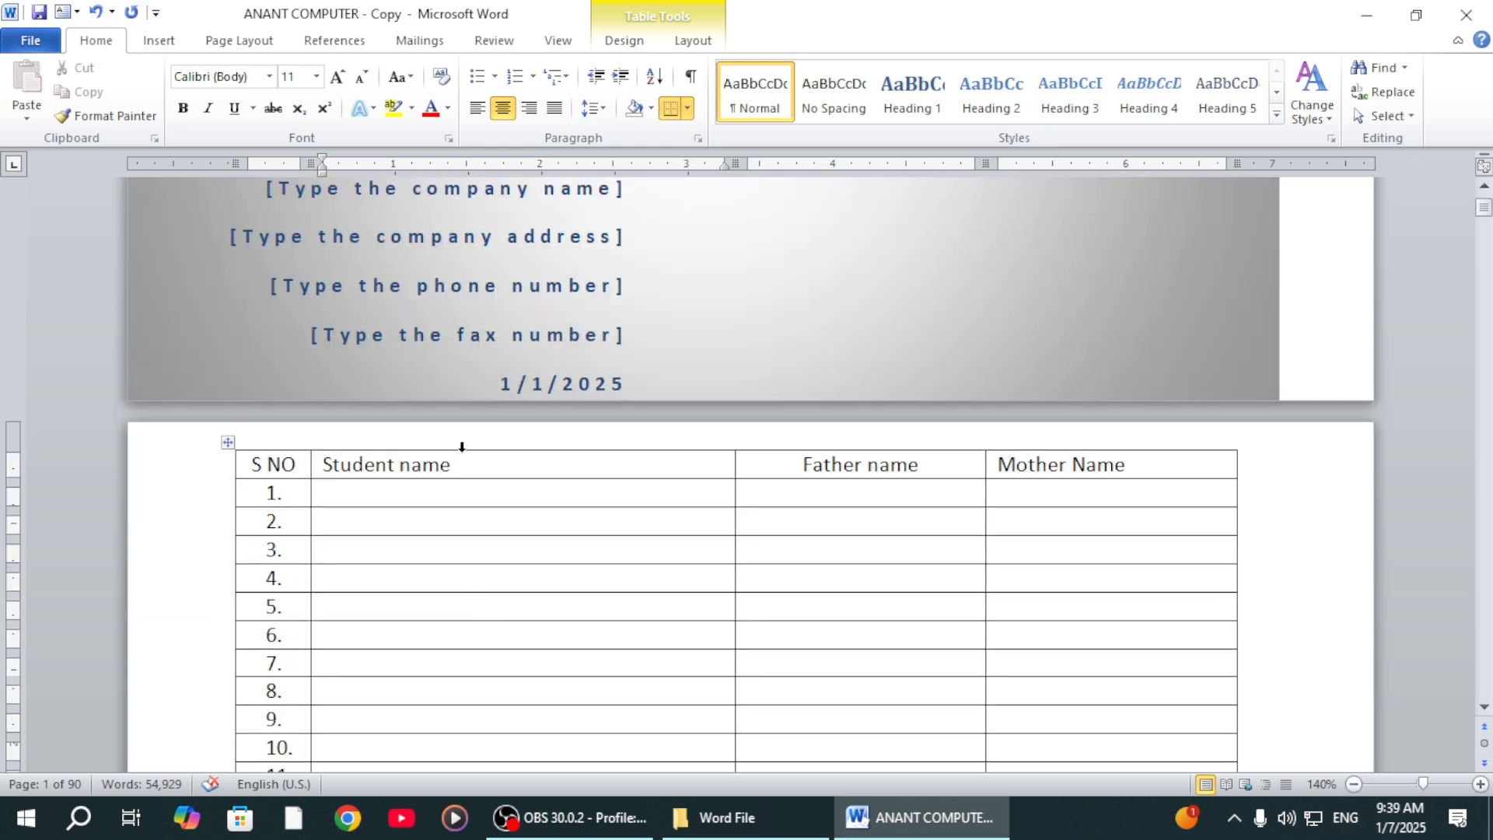
pyautogui.moveTo(467, 480); pyautogui.dragTo(470, 506)
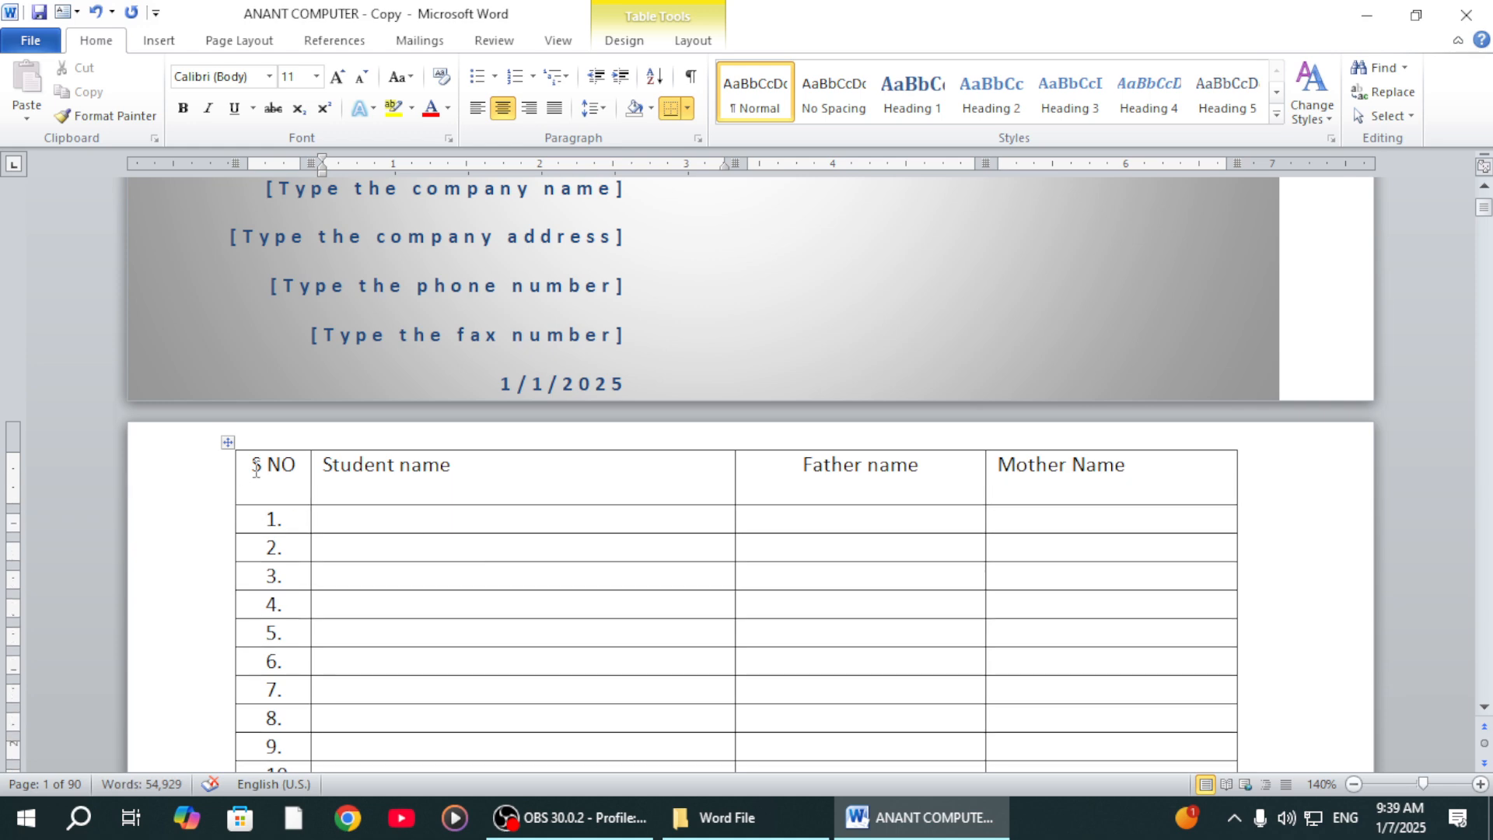
pyautogui.moveTo(250, 465); pyautogui.dragTo(1143, 474)
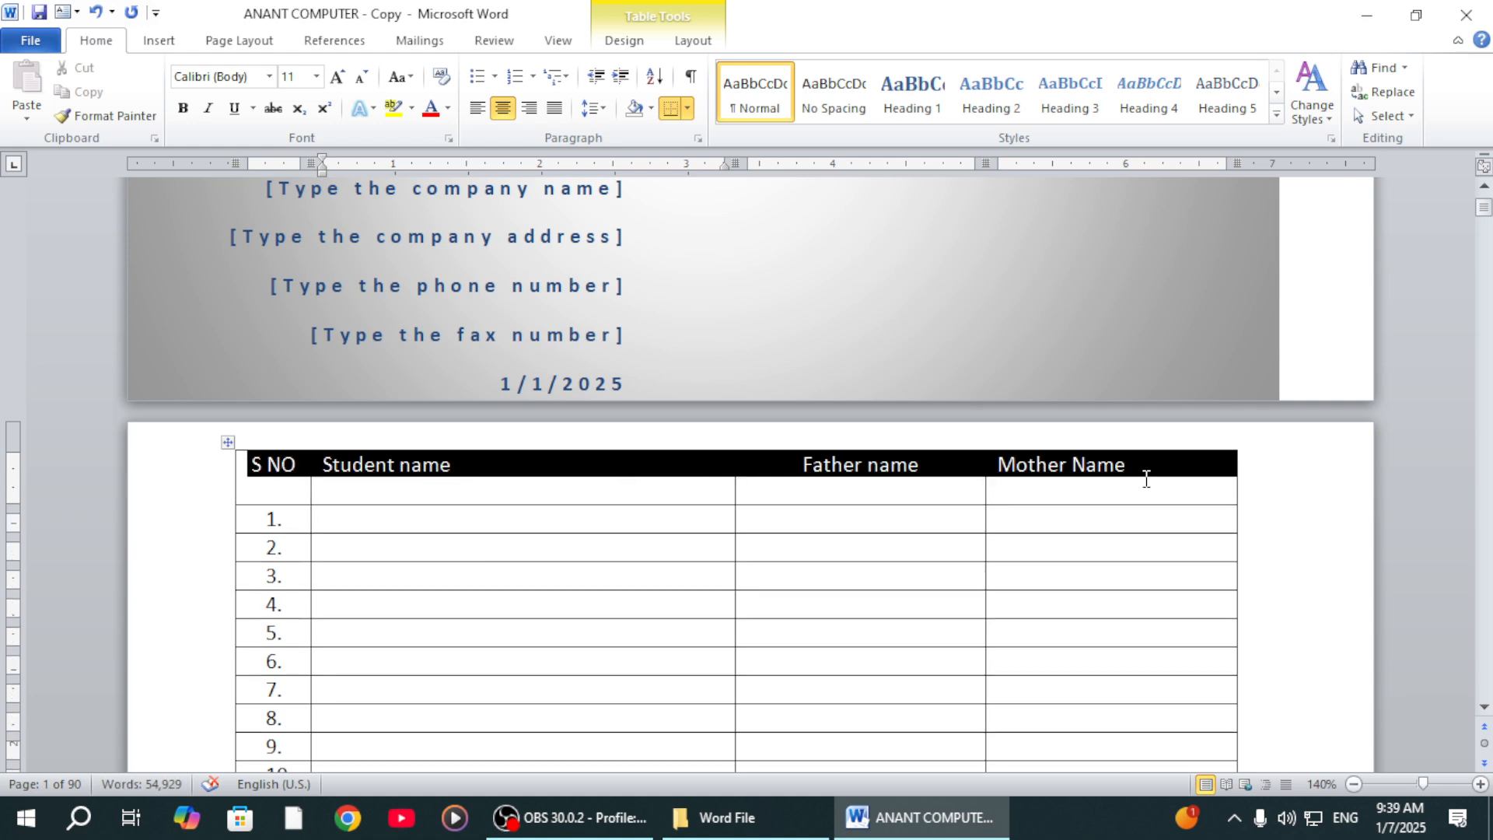
pyautogui.click(503, 109)
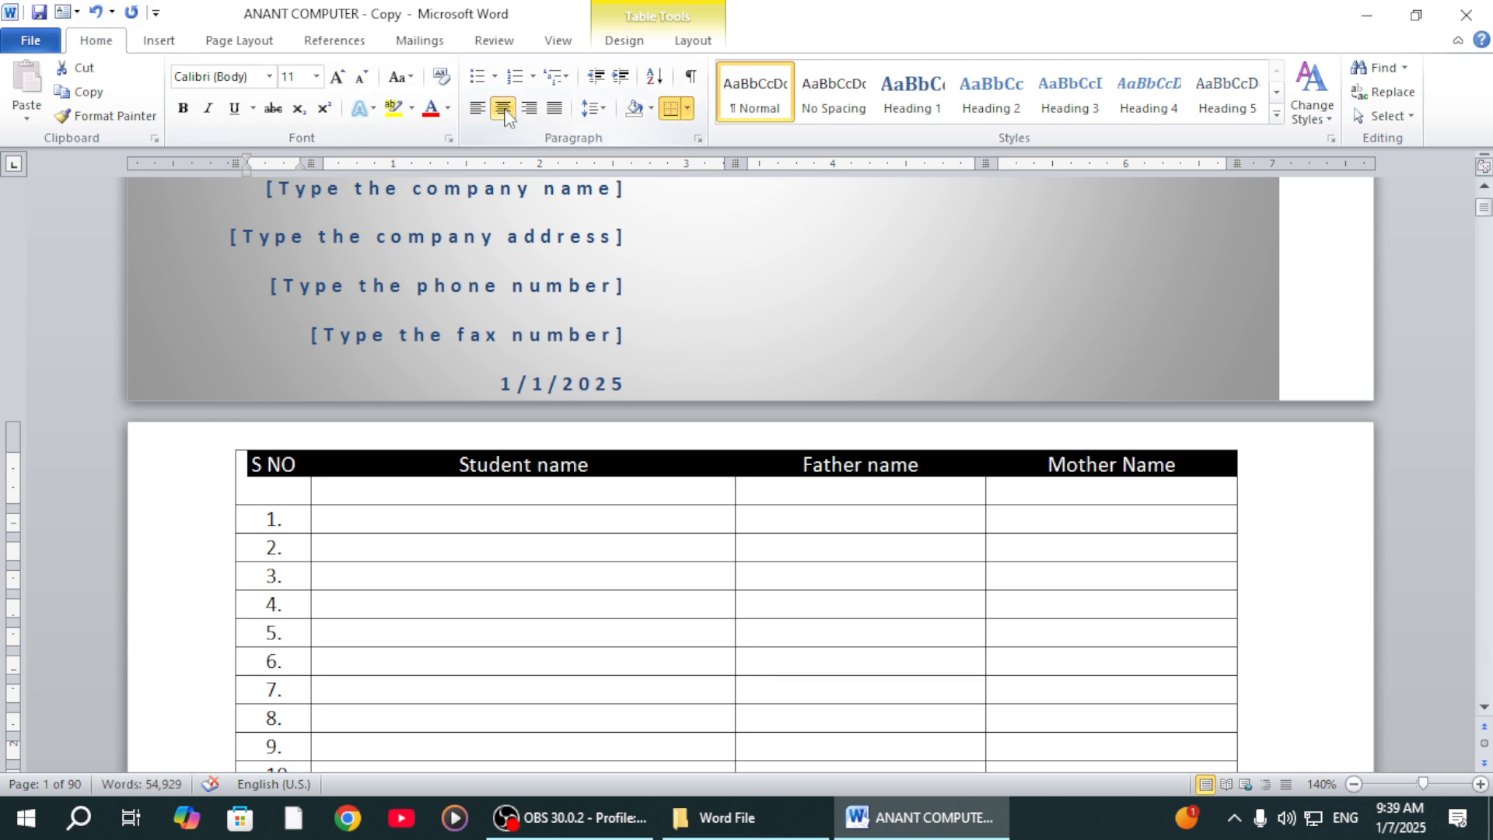
# Format the header row with 14-point bold text and standard red shading
pyautogui.click(337, 76)
pyautogui.click(336, 77)
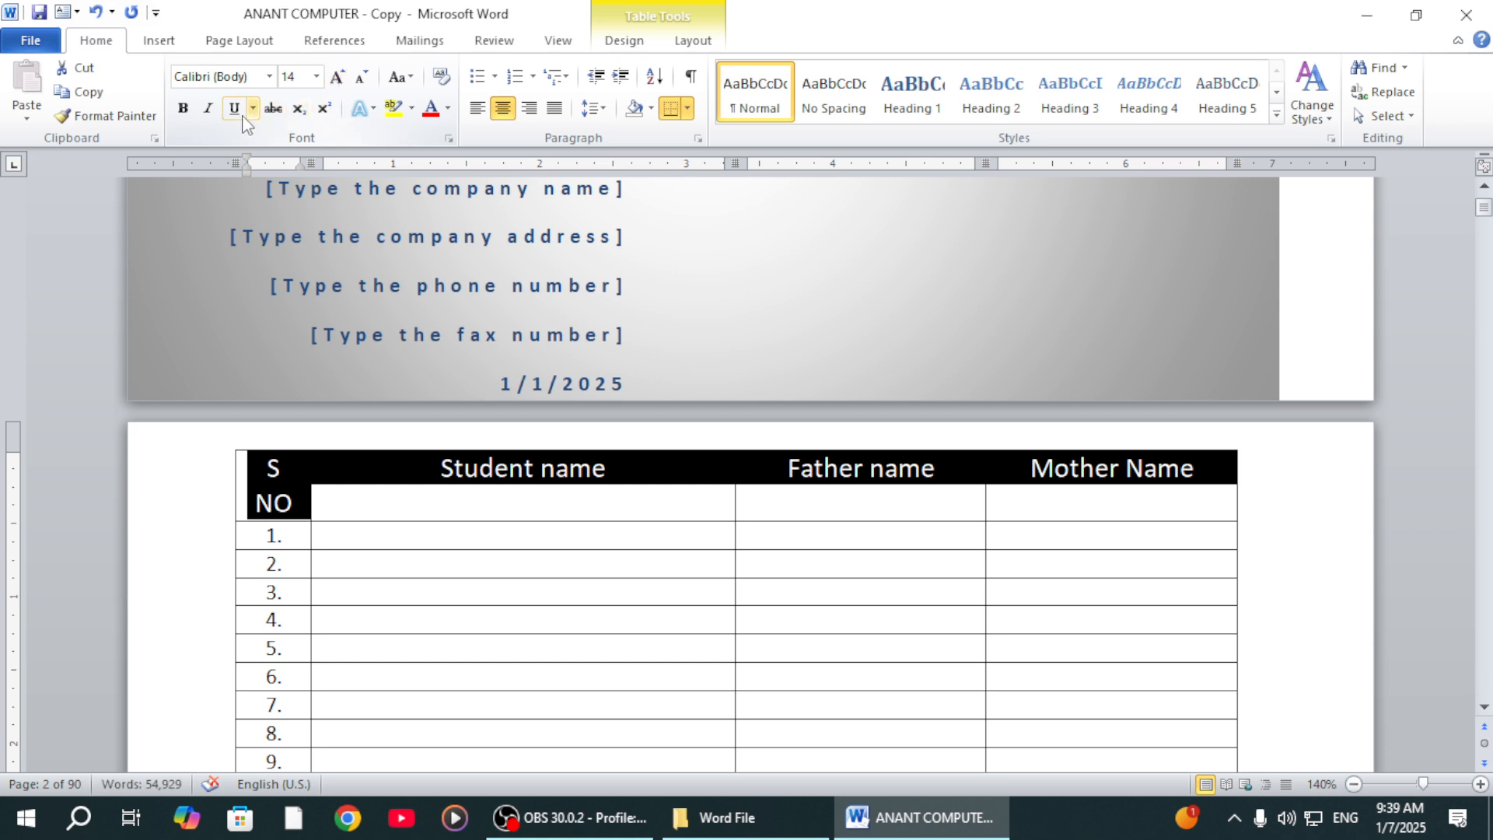
pyautogui.click(185, 111)
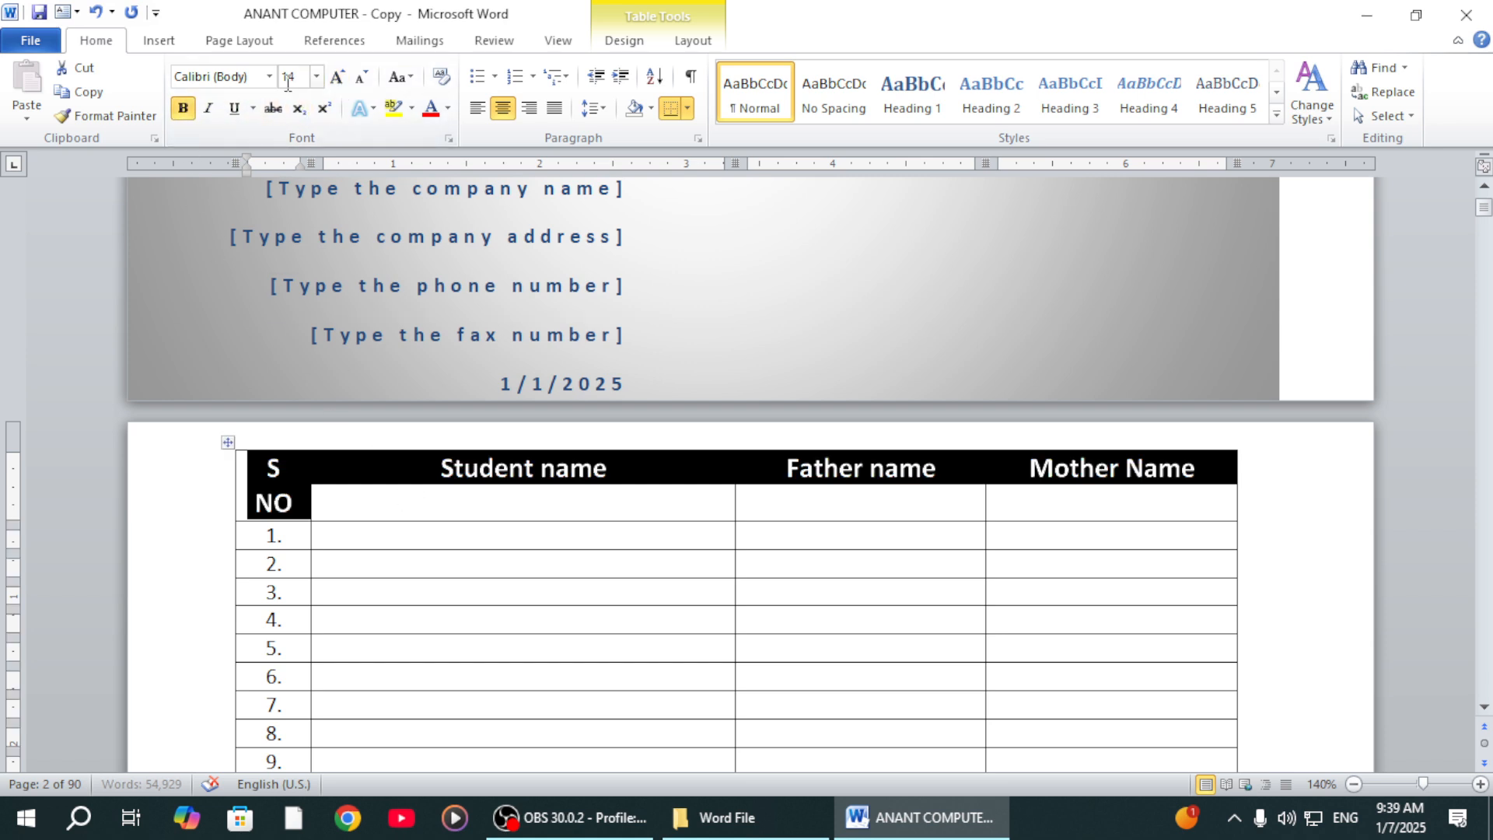
pyautogui.click(651, 108)
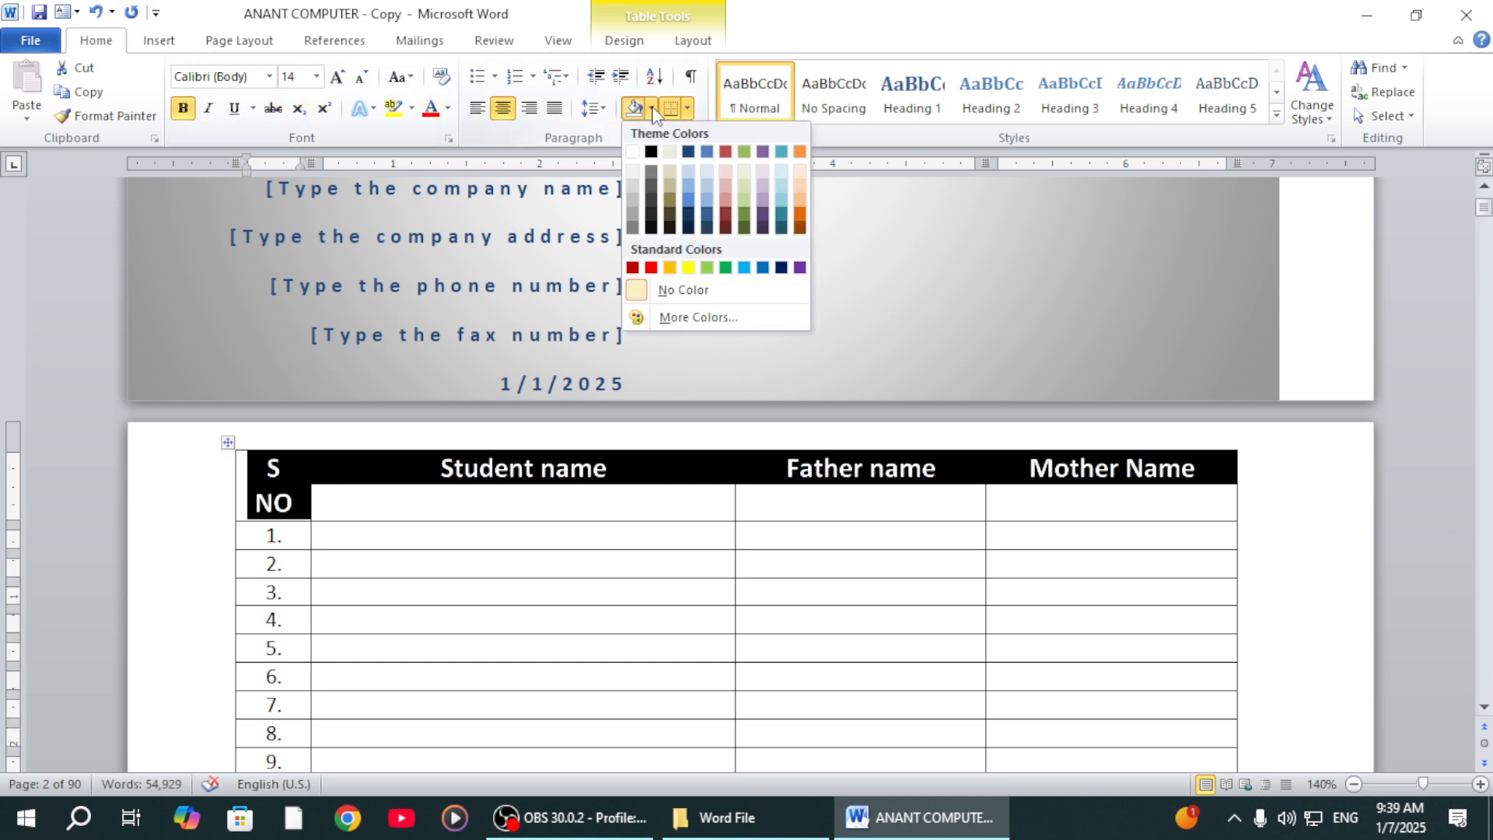
pyautogui.click(651, 268)
pyautogui.click(350, 597)
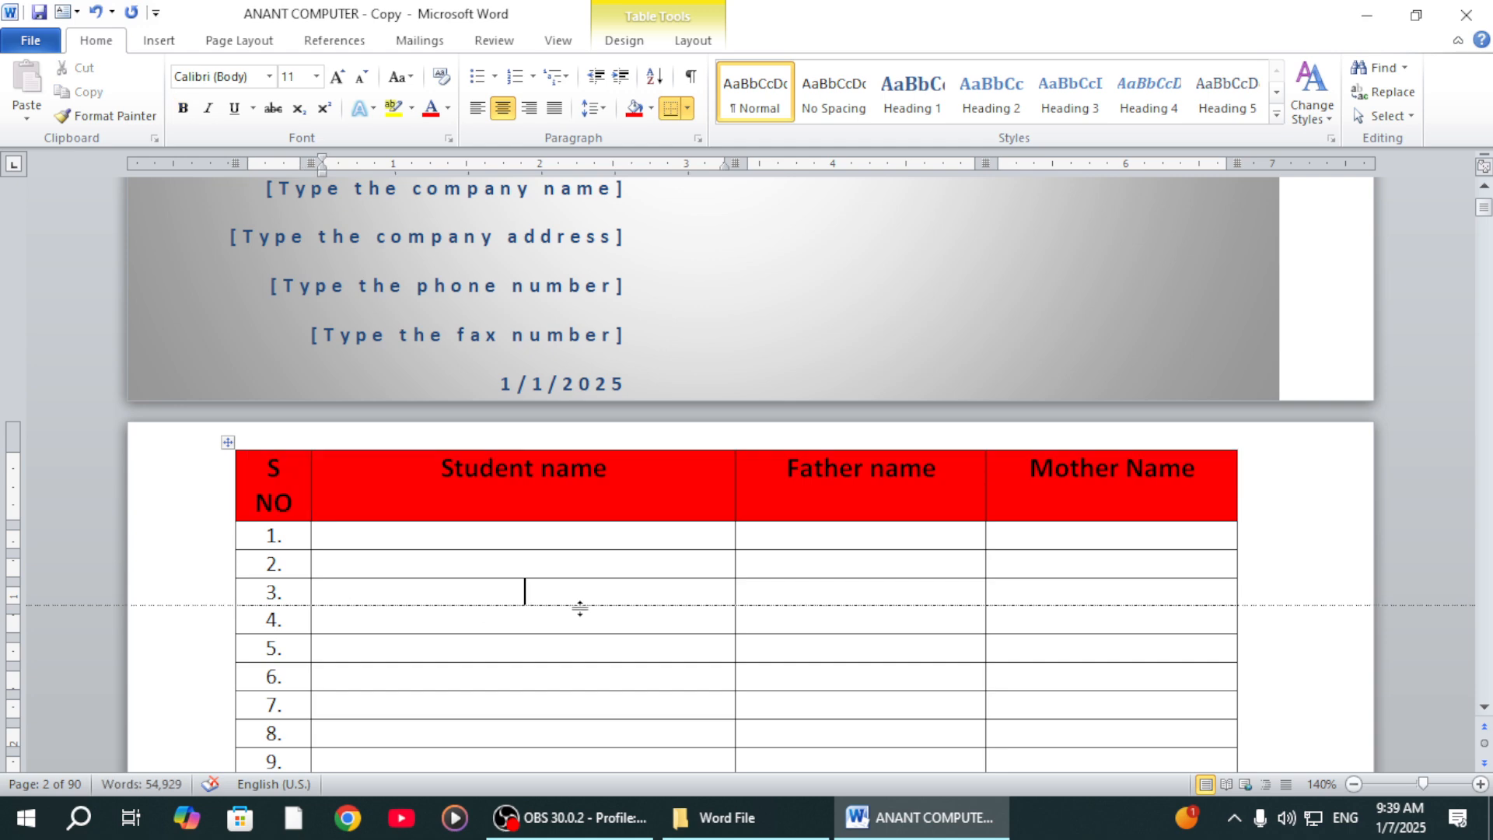
# Resize the Student name column to about 2.3 inches and the Father name column to about 2.1 inches
pyautogui.scroll(-3, 580, 608)
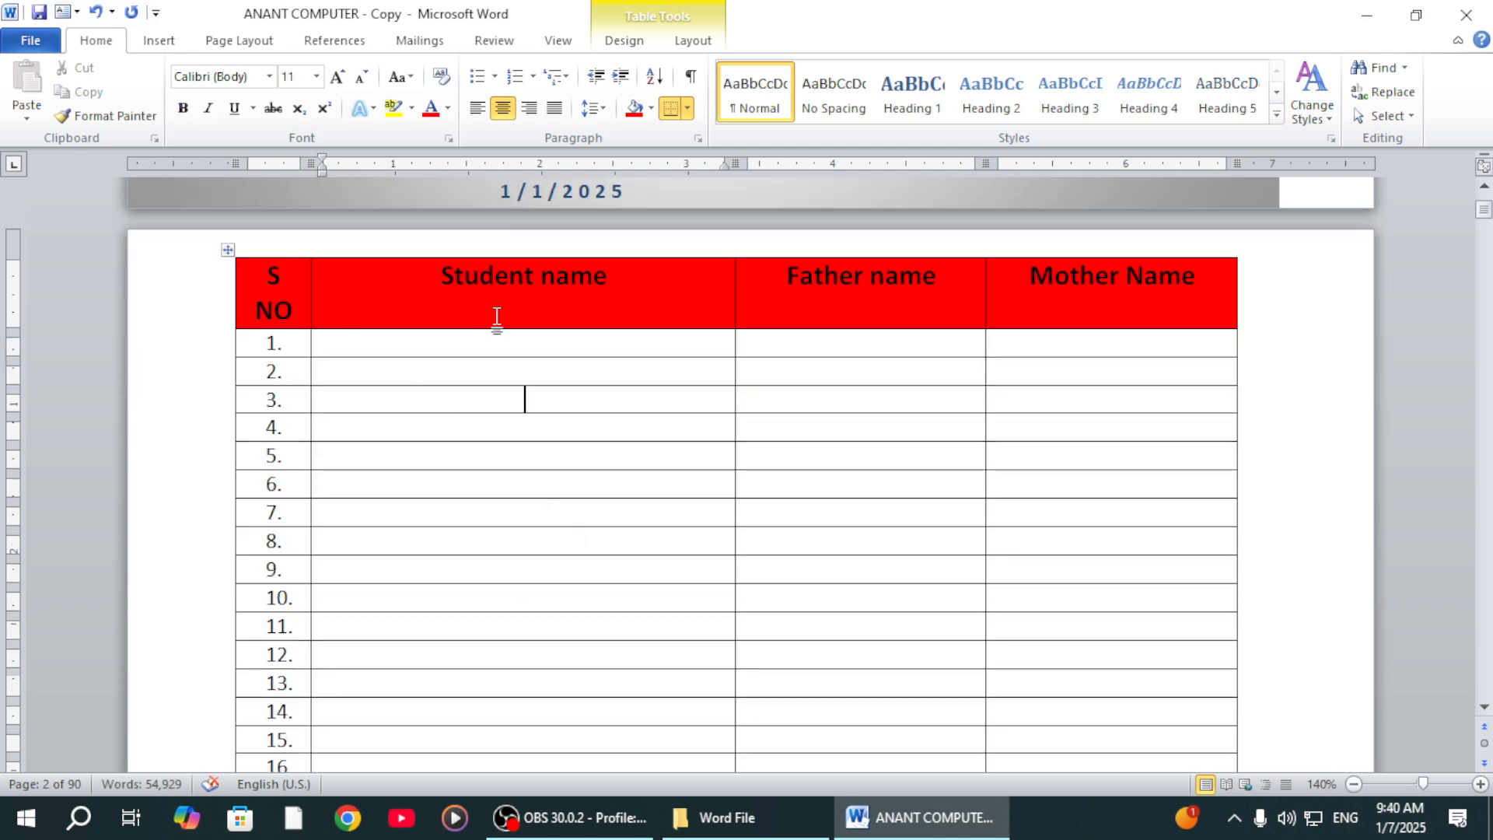
pyautogui.scroll(-2, 497, 318)
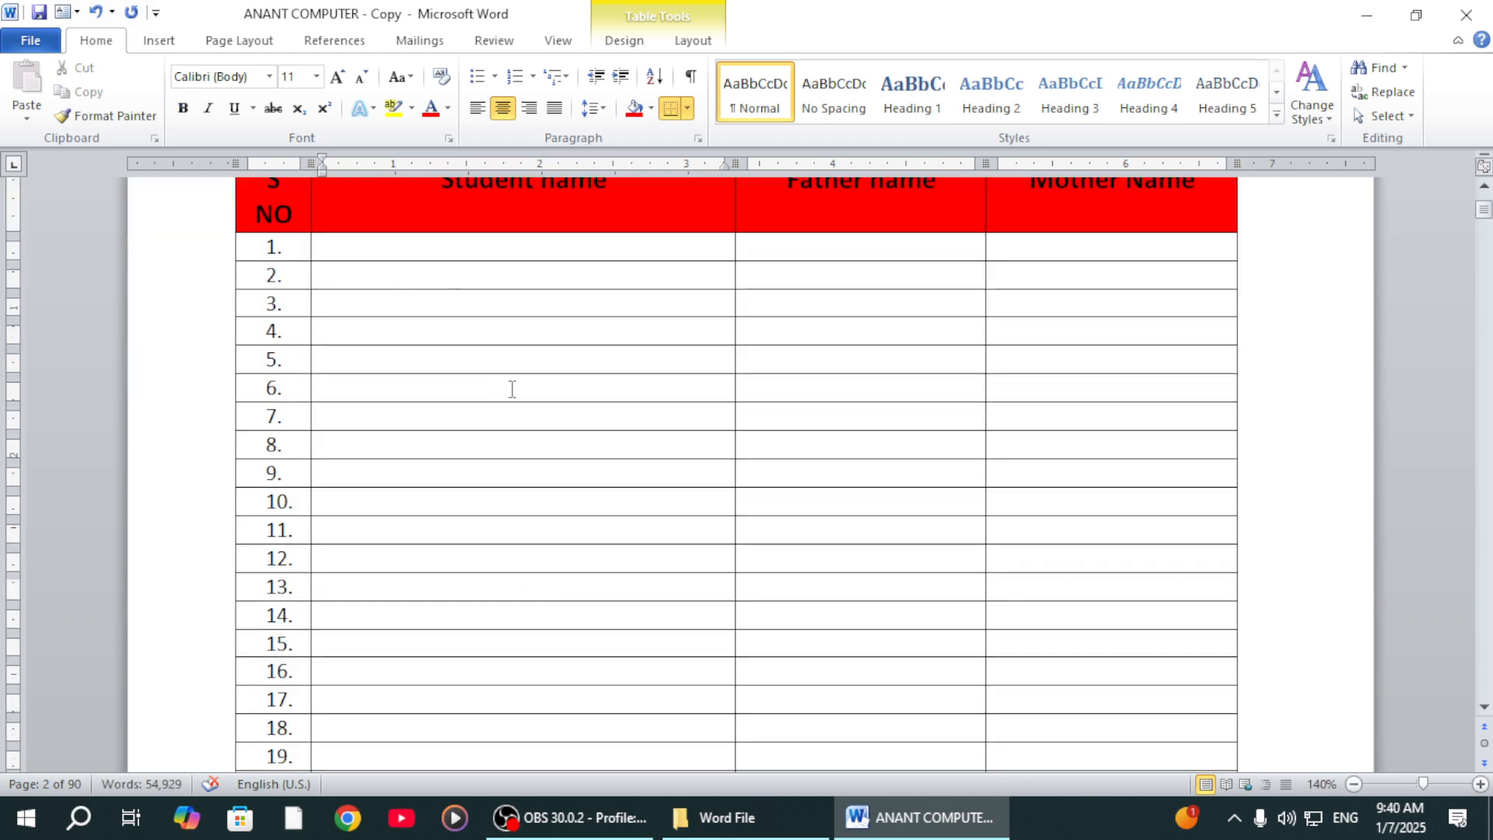
pyautogui.scroll(2, 668, 389)
pyautogui.moveTo(735, 385); pyautogui.dragTo(650, 396)
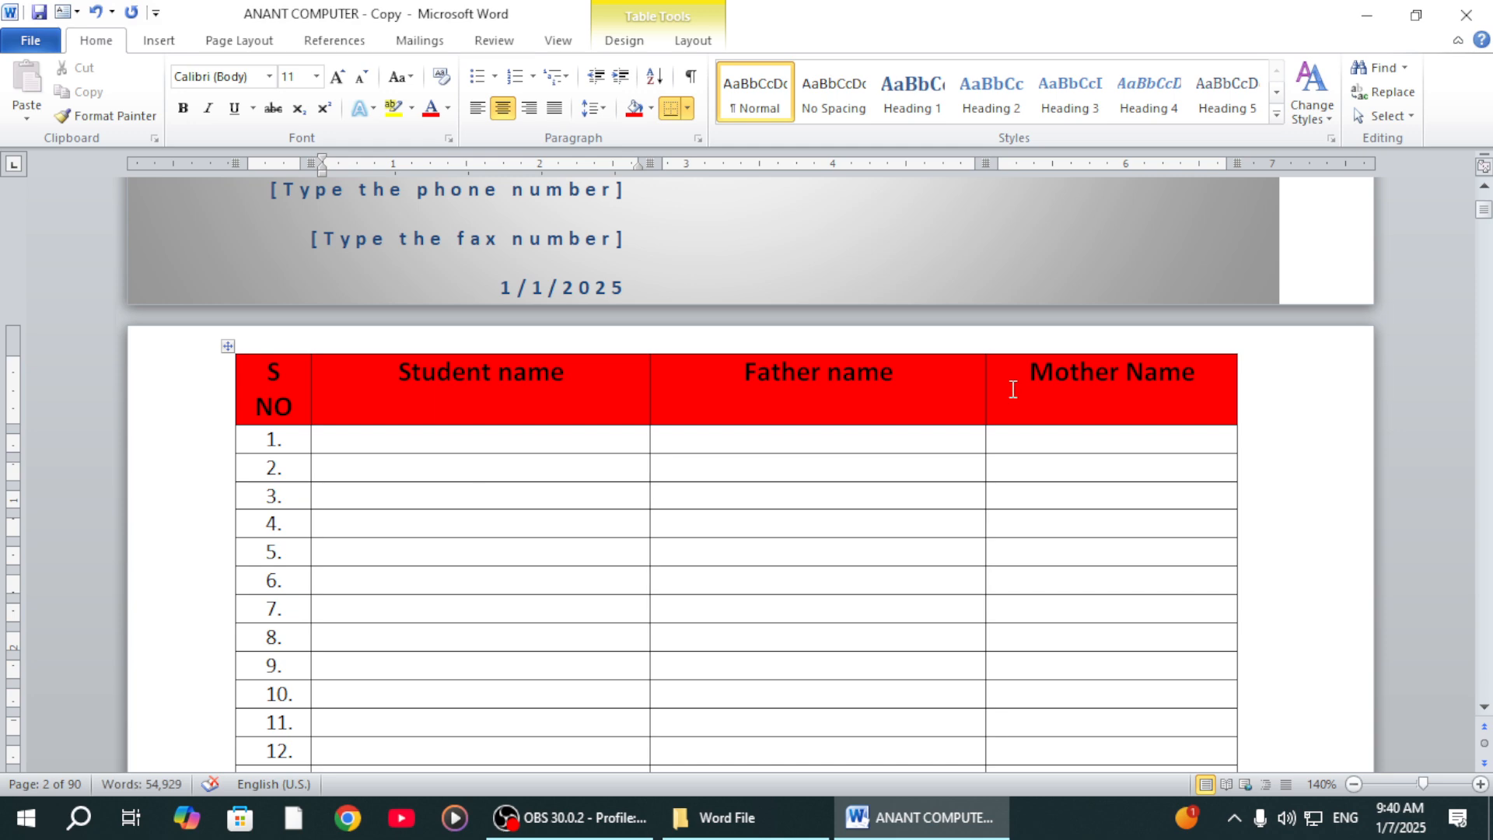
pyautogui.moveTo(985, 390); pyautogui.dragTo(952, 391)
# Advance cell by cell from the first Student name cell past the table's last cell to append row 21
pyautogui.click(476, 439)
pyautogui.scroll(-5, 484, 657)
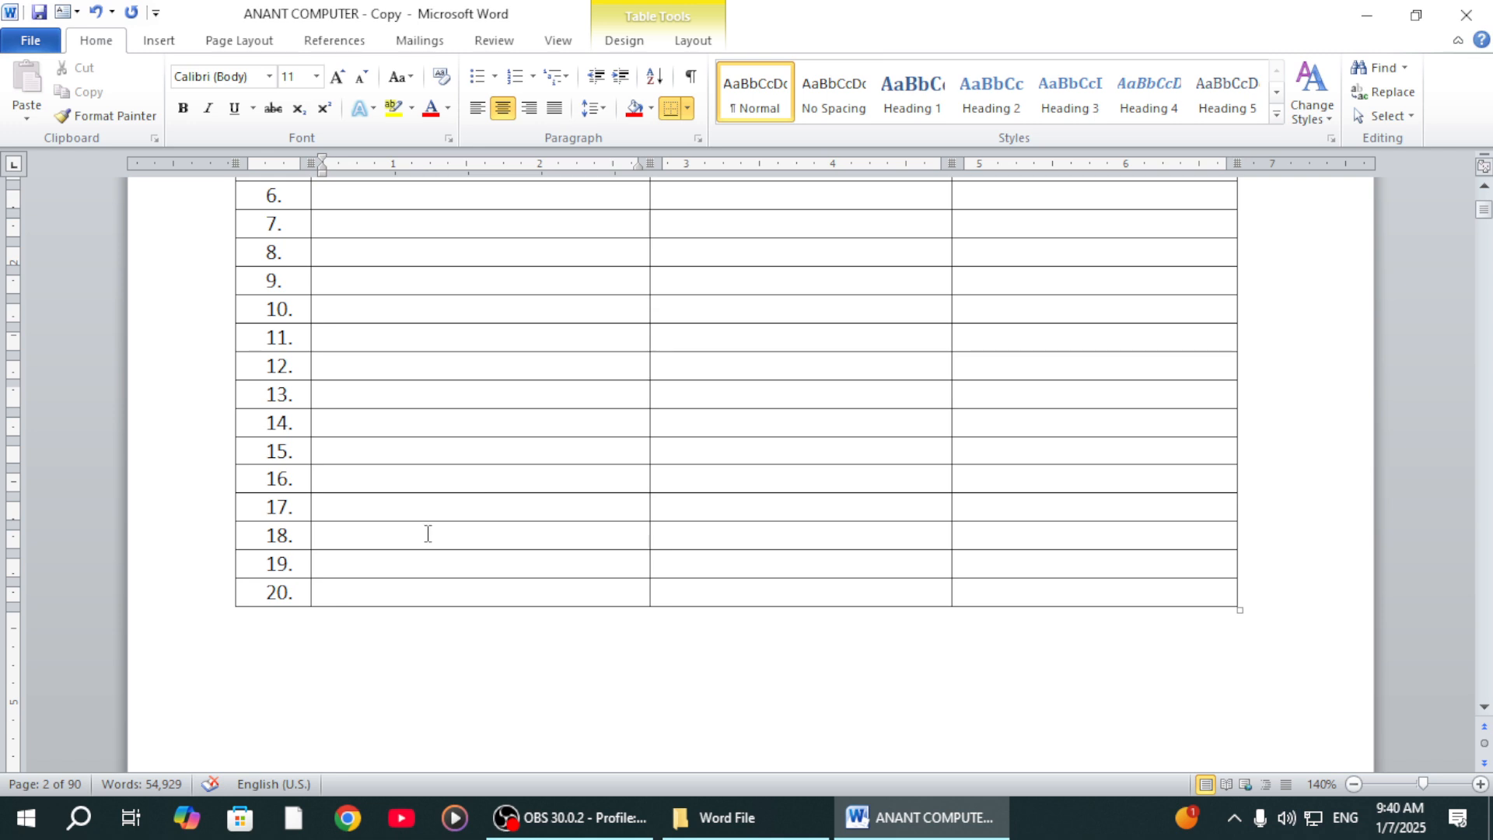
pyautogui.press('Tab')
pyautogui.press('Tab')
pyautogui.press('Tab')
pyautogui.press('Tab')
pyautogui.press('Tab')
pyautogui.press('Tab')
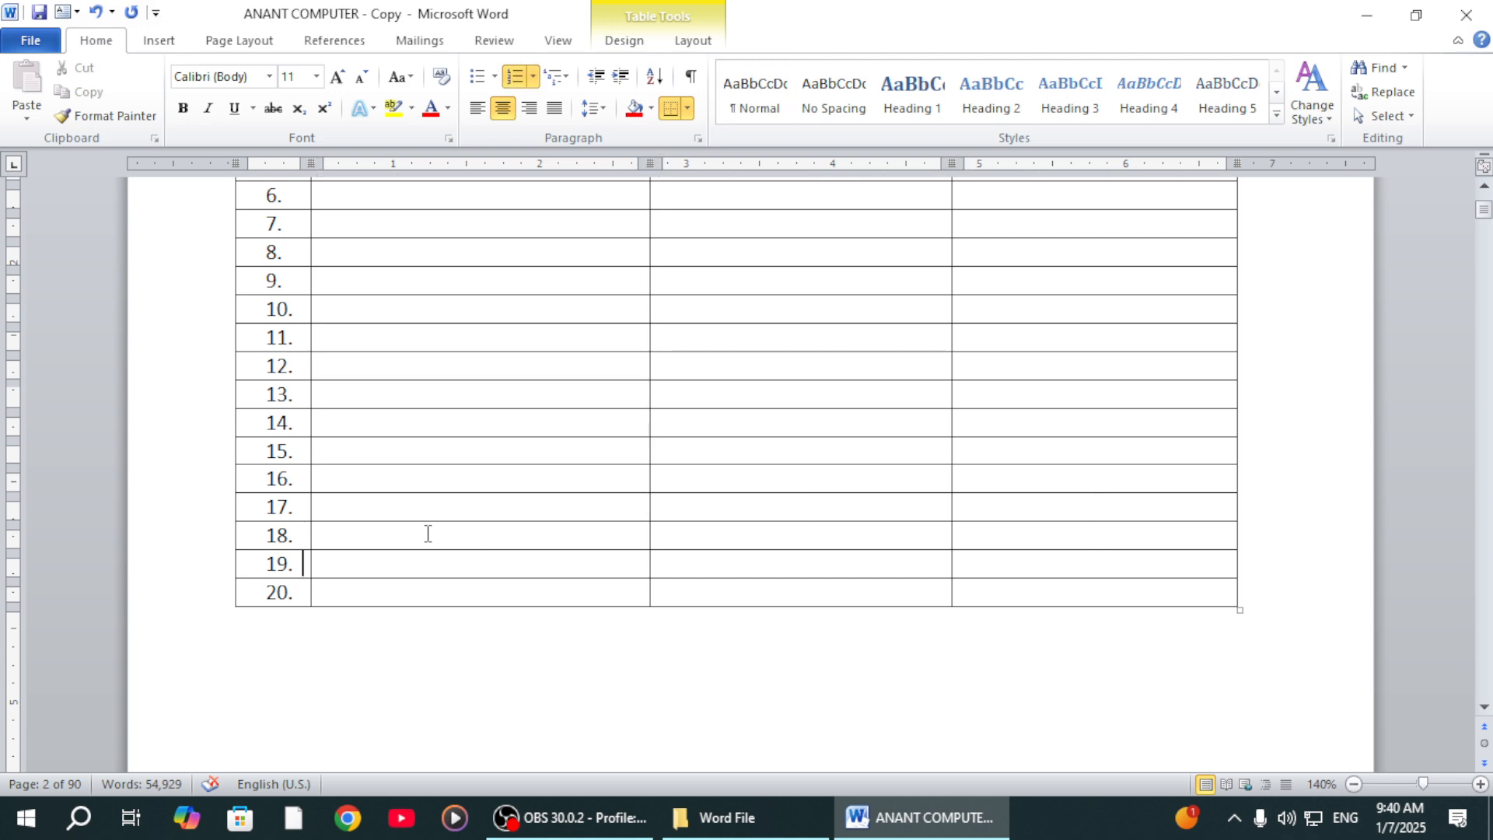
pyautogui.press('Tab')
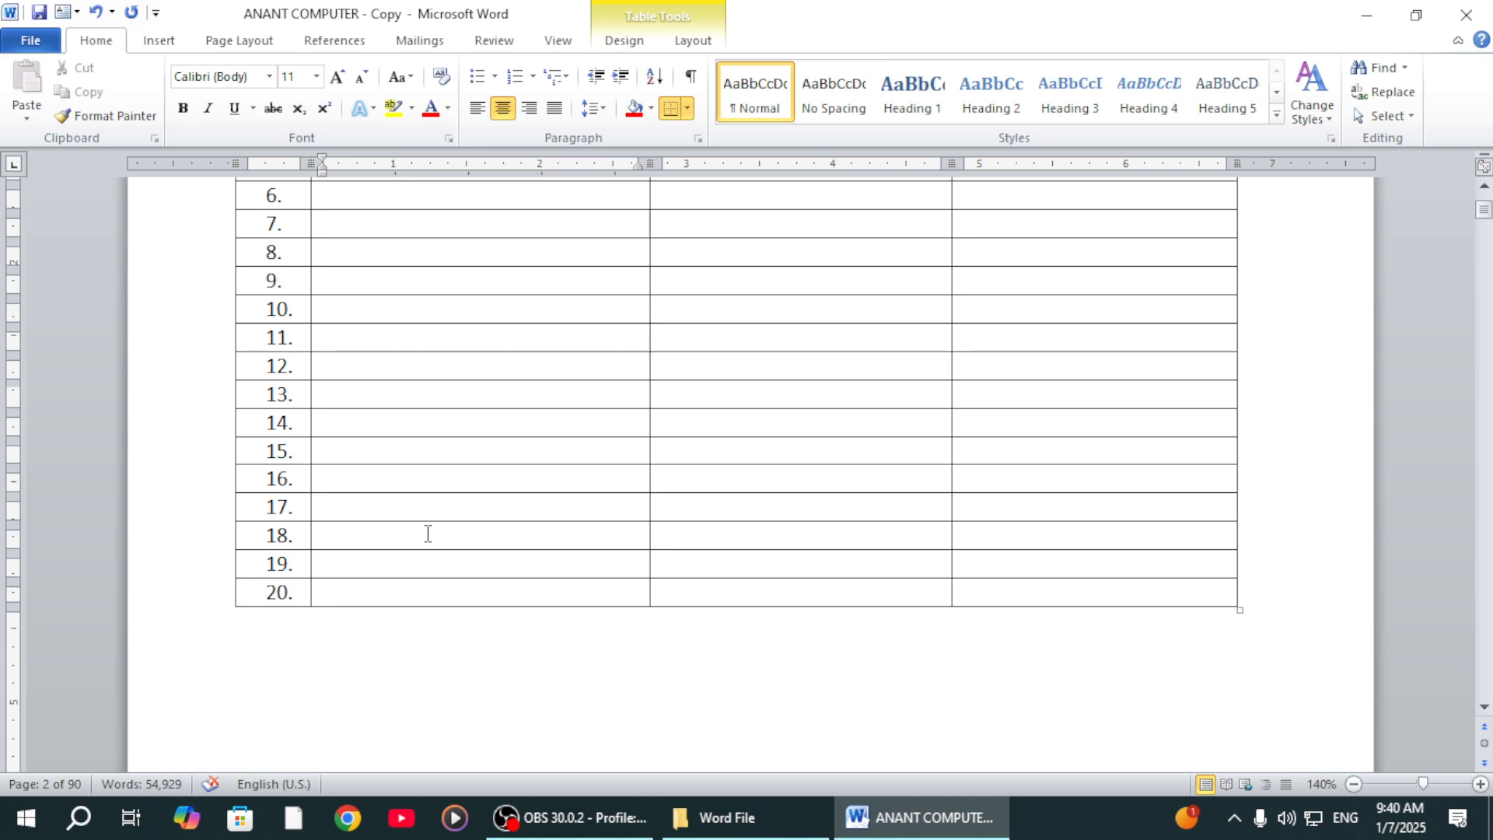
pyautogui.press('Tab')
pyautogui.press('Tab')
pyautogui.press('Tab')
pyautogui.press('Tab')
pyautogui.press('Tab')
pyautogui.press('Tab')
pyautogui.press('Tab')
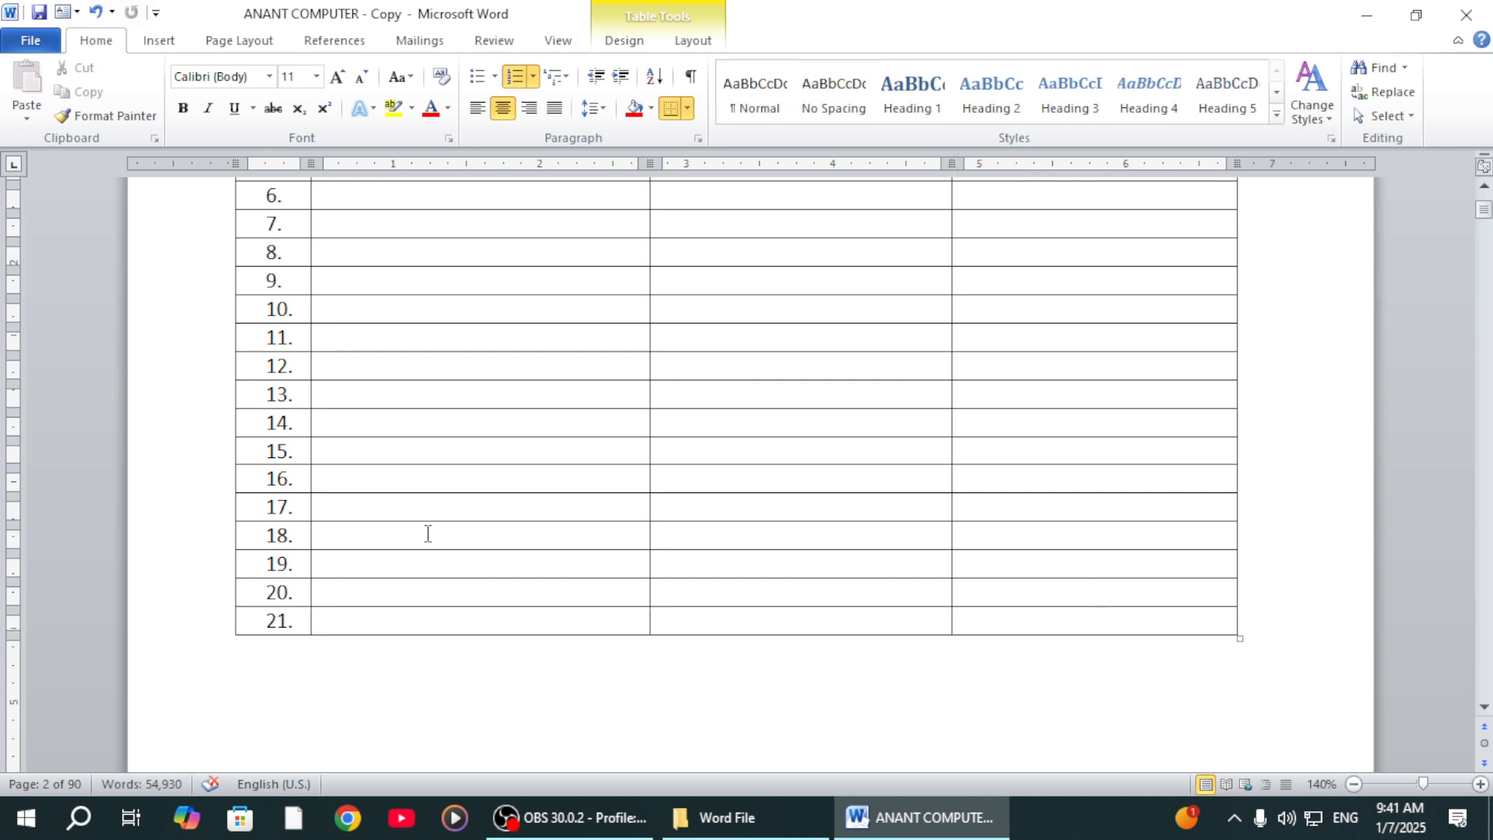
# Keep appending numbered rows at the end of the table until it reaches row 58
pyautogui.press('Tab')
pyautogui.press('Tab')
pyautogui.press('Tab')
pyautogui.press('Tab')
pyautogui.press('Tab')
pyautogui.press('Tab')
pyautogui.press('Tab')
pyautogui.press('Tab')
pyautogui.press('Tab')
pyautogui.press('Tab')
pyautogui.press('Tab')
pyautogui.press('Tab')
pyautogui.press('Tab')
pyautogui.press('Tab')
pyautogui.press('Tab')
pyautogui.press('Tab')
pyautogui.press('Tab')
pyautogui.press('Tab')
pyautogui.press('Tab')
pyautogui.press('Tab')
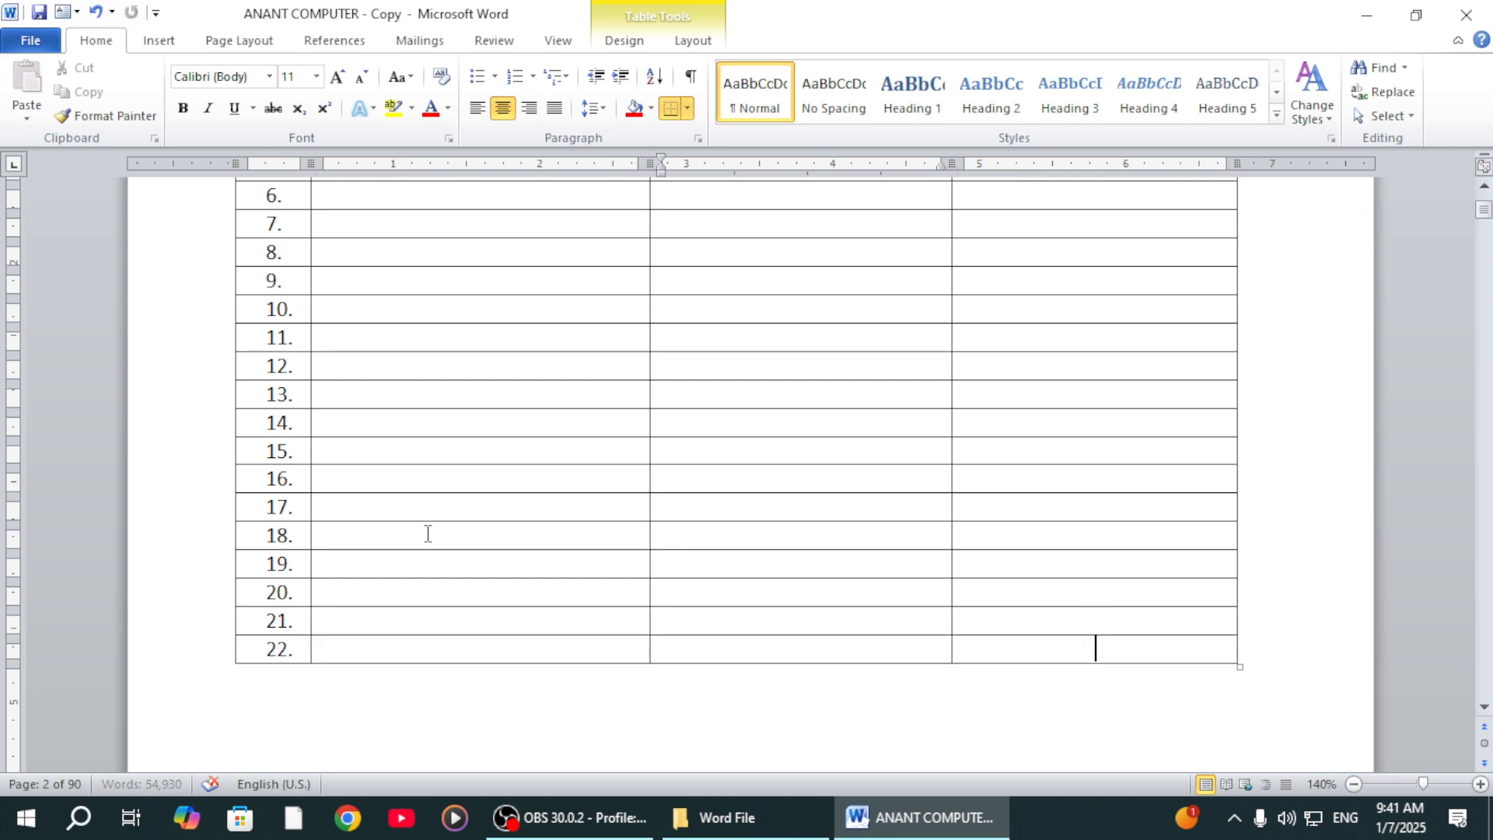
pyautogui.press('Tab')
pyautogui.press('Tab')
pyautogui.press('Tab')
pyautogui.press('Tab')
pyautogui.press('Tab')
pyautogui.press('Tab')
pyautogui.press('Tab')
pyautogui.press('Tab')
pyautogui.press('Tab')
pyautogui.press('Tab')
pyautogui.press('Tab')
pyautogui.press('Tab')
pyautogui.press('Tab')
pyautogui.press('Tab')
pyautogui.press('Tab')
pyautogui.press('Tab')
pyautogui.press('Tab')
pyautogui.press('Tab')
pyautogui.press('Tab')
pyautogui.press('Tab')
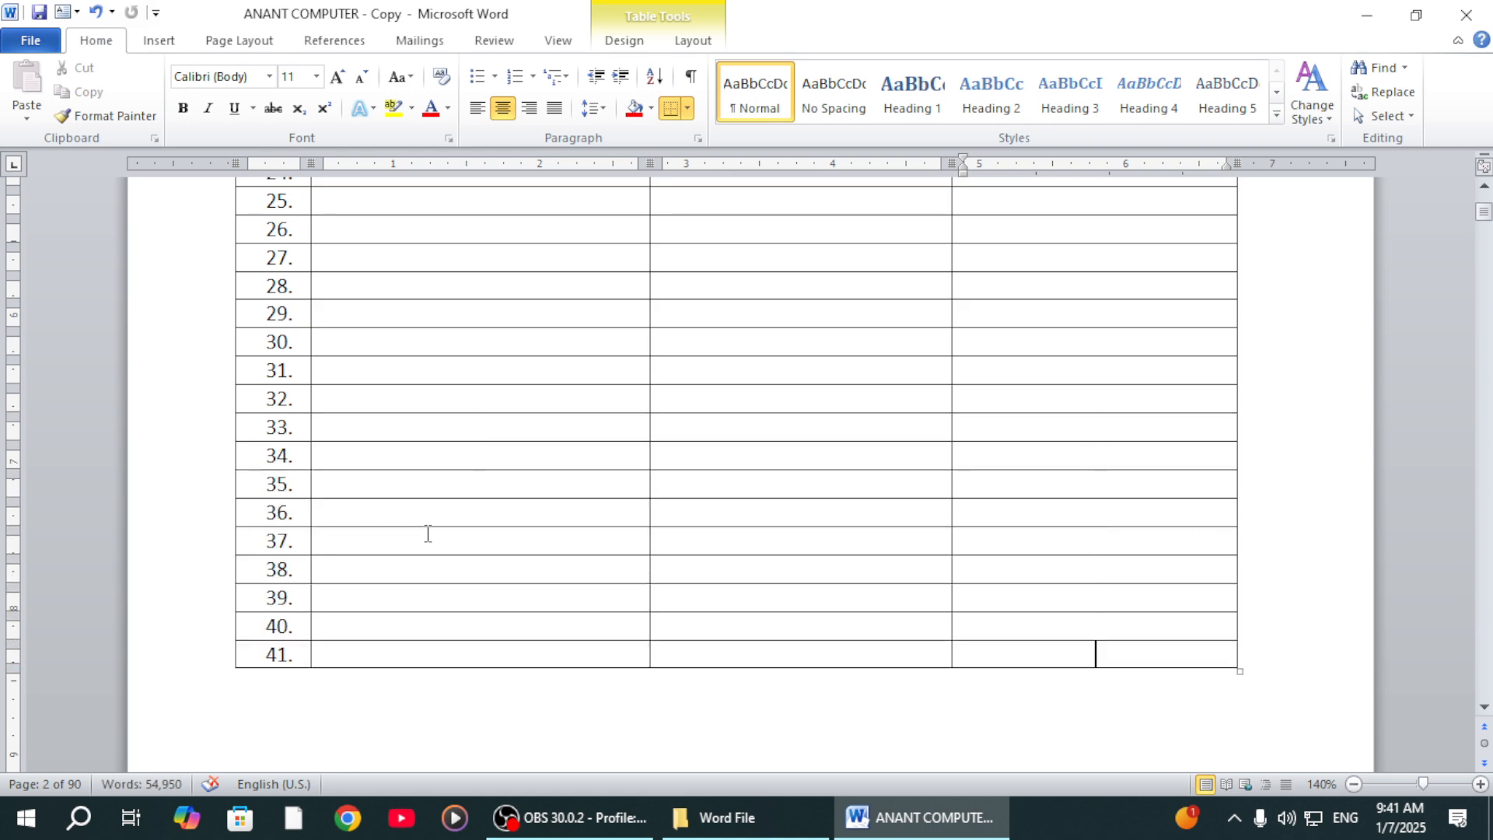
pyautogui.press('Tab')
pyautogui.press('Tab')
pyautogui.press('Tab')
pyautogui.press('Tab')
pyautogui.press('Tab')
pyautogui.press('Tab')
pyautogui.press('Tab')
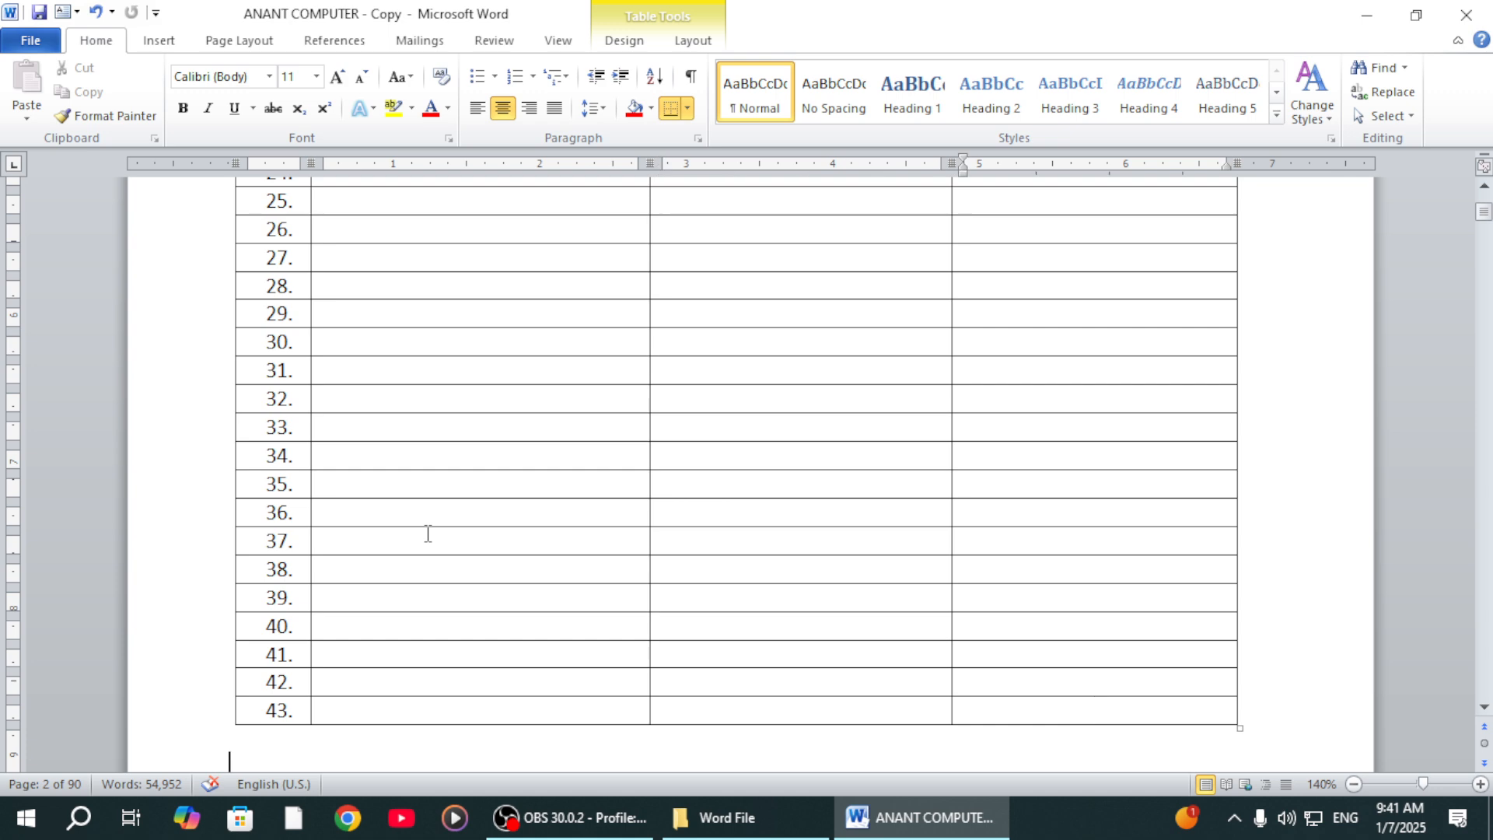
pyautogui.press('Tab')
pyautogui.press('Tab')
pyautogui.press('Tab')
pyautogui.press('Tab')
pyautogui.press('Tab')
pyautogui.press('Tab')
pyautogui.press('Tab')
pyautogui.press('Tab')
pyautogui.press('Tab')
pyautogui.press('Tab')
pyautogui.press('Tab')
pyautogui.press('Tab')
pyautogui.press('Tab')
pyautogui.press('Tab')
pyautogui.press('Tab')
pyautogui.press('Tab')
pyautogui.press('Tab')
pyautogui.press('Tab')
pyautogui.press('Tab')
pyautogui.press('Tab')
pyautogui.press('Tab')
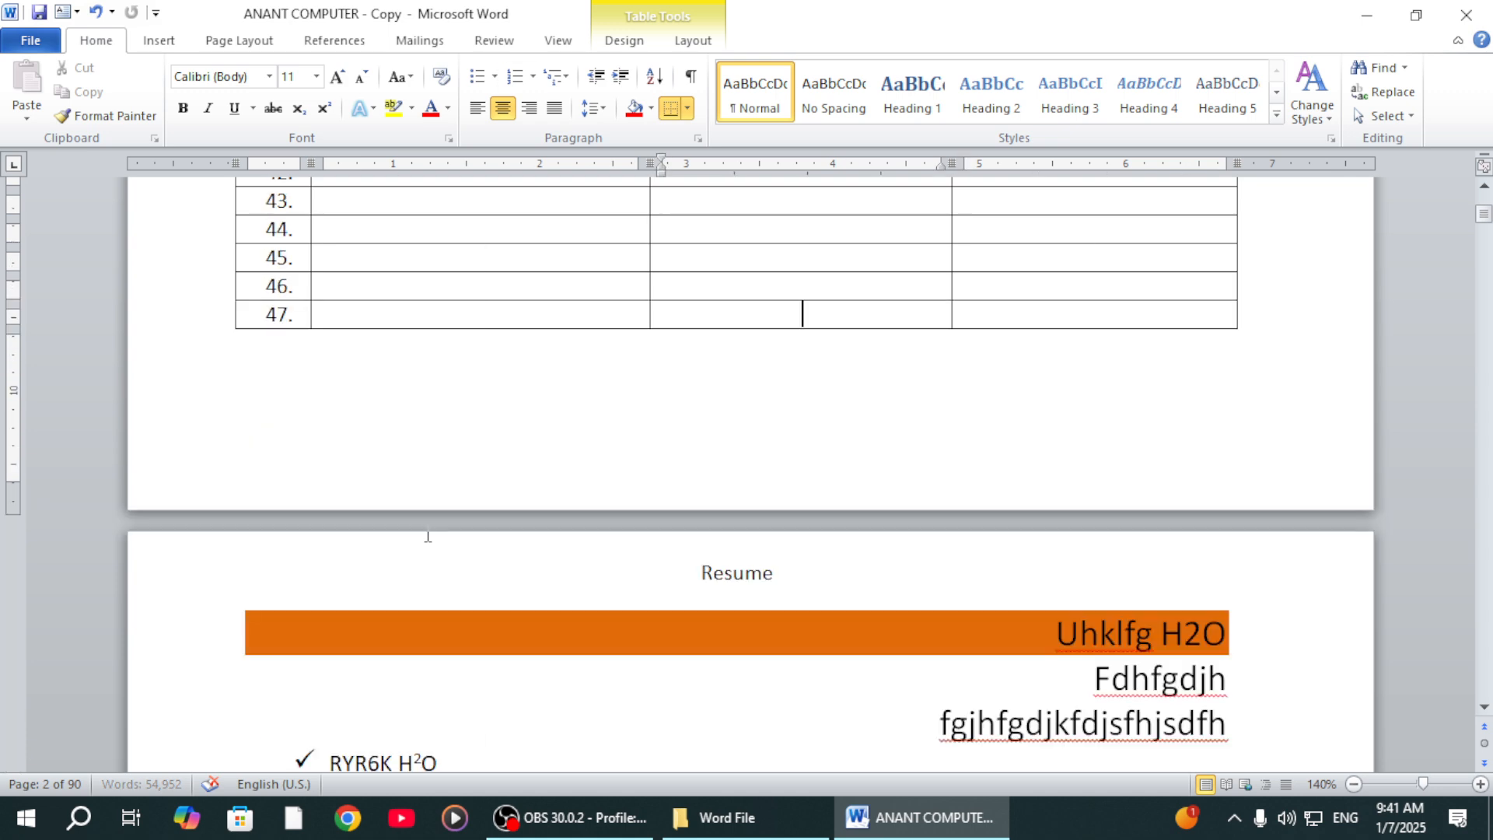
pyautogui.press('Tab')
pyautogui.press('Tab')
pyautogui.press('Tab')
pyautogui.press('Tab')
pyautogui.press('Tab')
pyautogui.press('Tab')
pyautogui.press('Tab')
pyautogui.press('Tab')
pyautogui.press('Tab')
pyautogui.press('Tab')
pyautogui.press('Tab')
pyautogui.press('Tab')
pyautogui.press('Tab')
pyautogui.press('Tab')
pyautogui.press('Tab')
pyautogui.press('Tab')
pyautogui.press('Tab')
pyautogui.press('Tab')
pyautogui.press('Tab')
pyautogui.press('Tab')
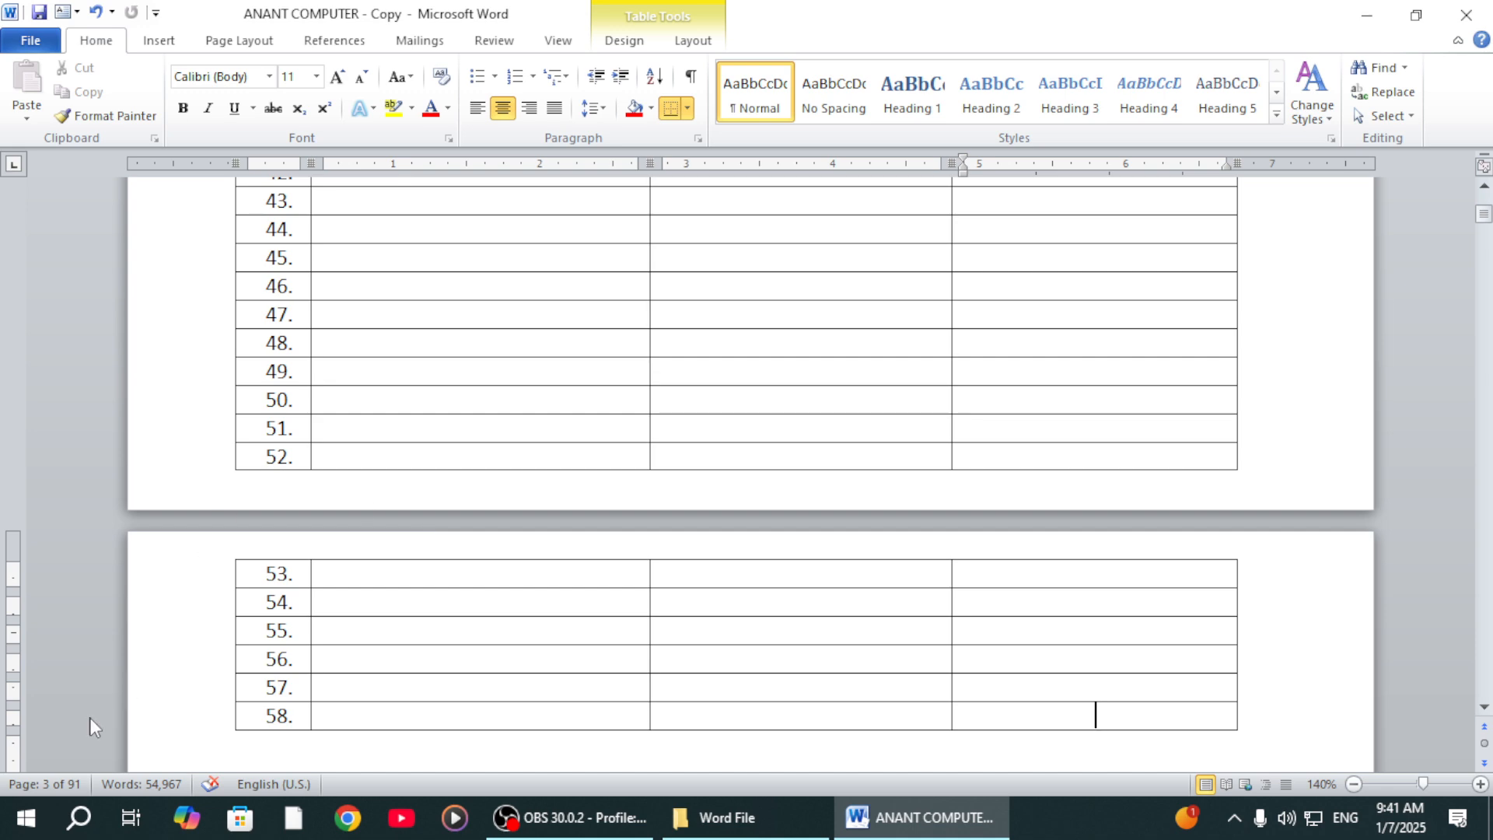
# Narrow the table's Student name and Father name columns to about 1.9 inches each
pyautogui.scroll(20, 633, 466)
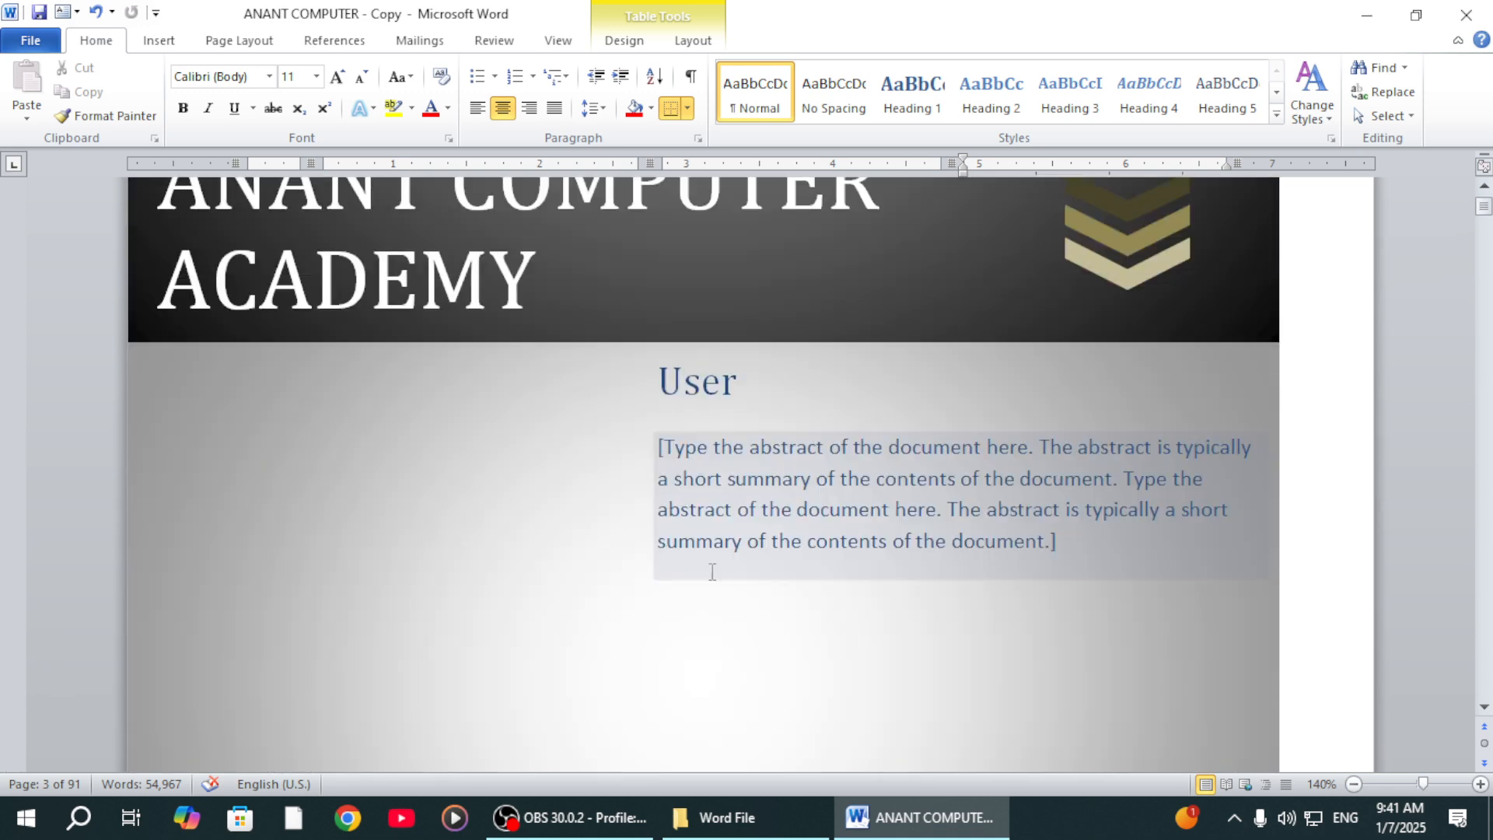
pyautogui.scroll(-10, 729, 584)
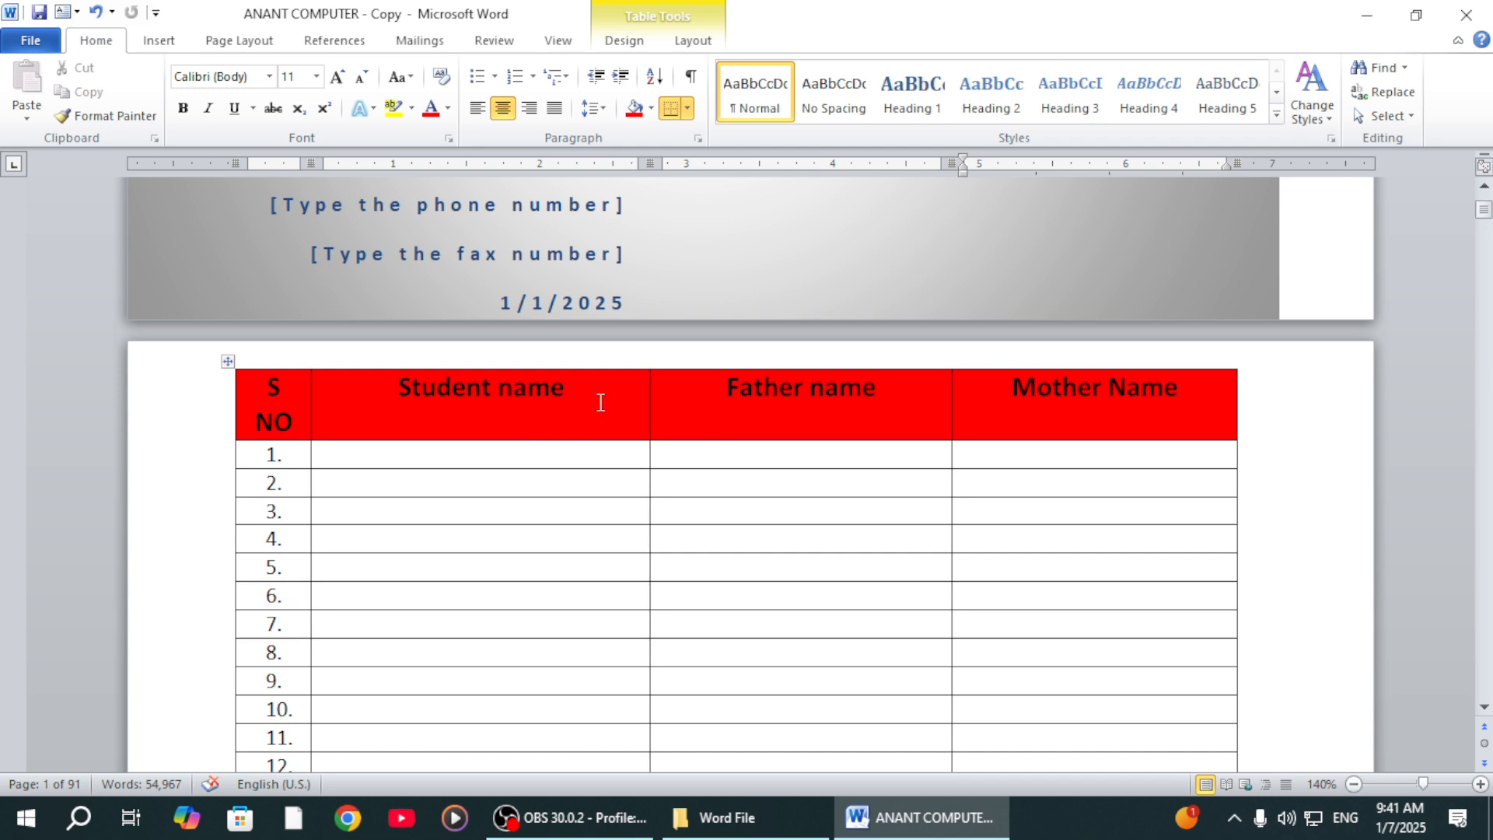
pyautogui.moveTo(646, 405); pyautogui.dragTo(585, 403)
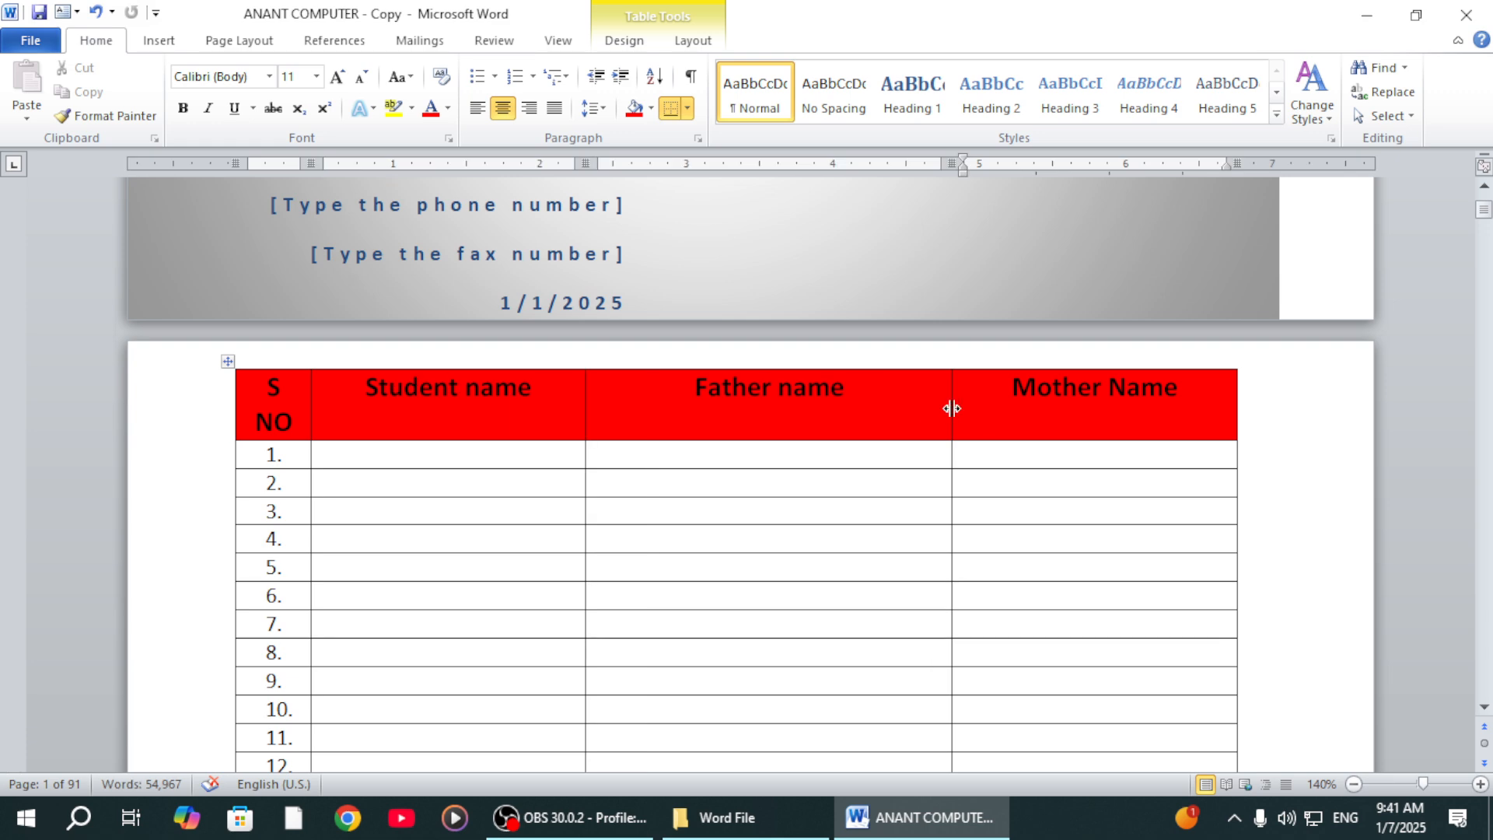
pyautogui.moveTo(952, 408); pyautogui.dragTo(860, 424)
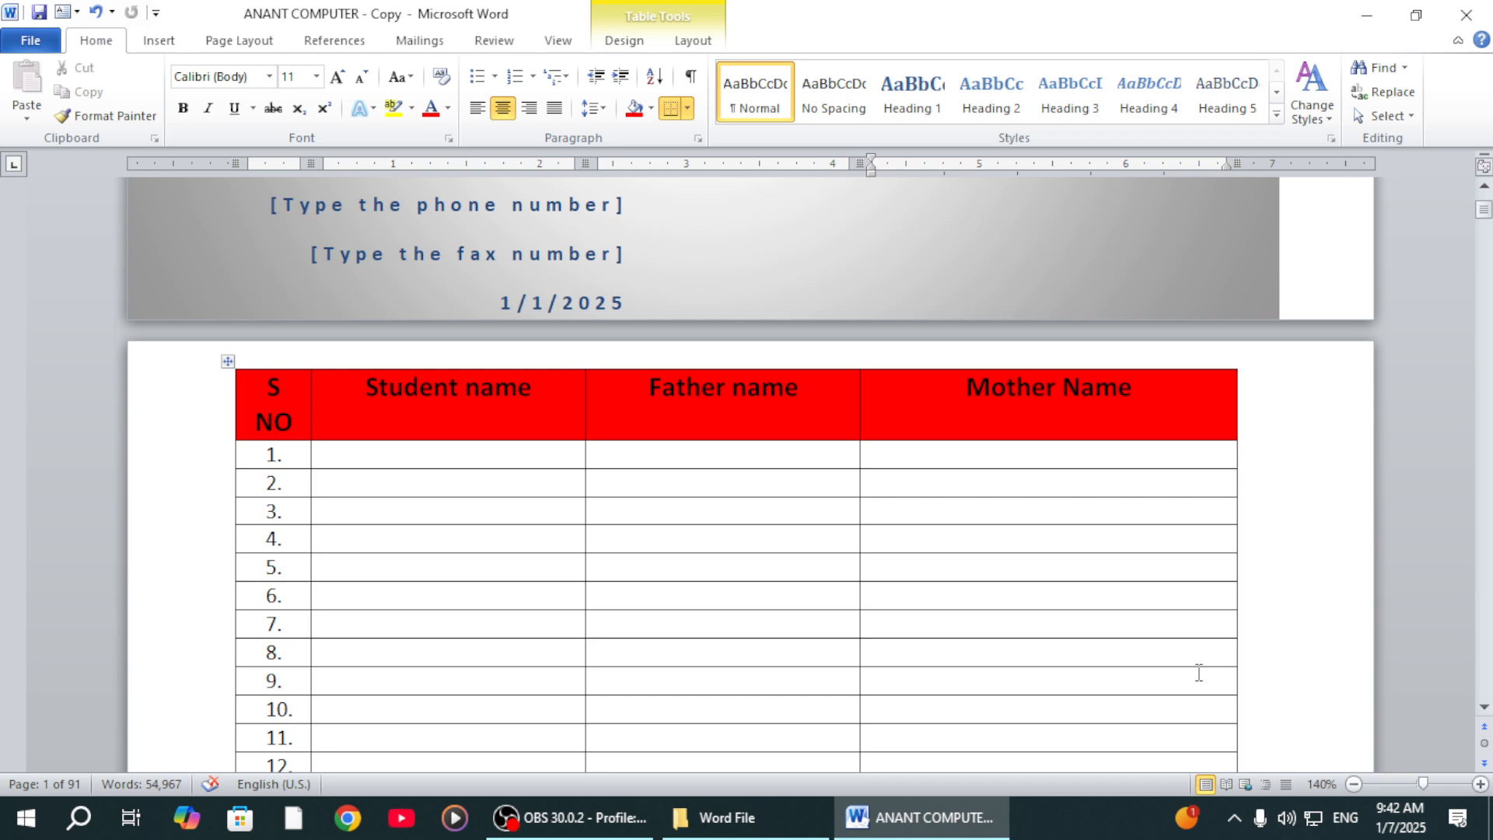
# Draw a vertical divider through the Mother Name column from the header to row 9, about 0.6 inches from the table's outer edge
pyautogui.scroll(-12, 606, 619)
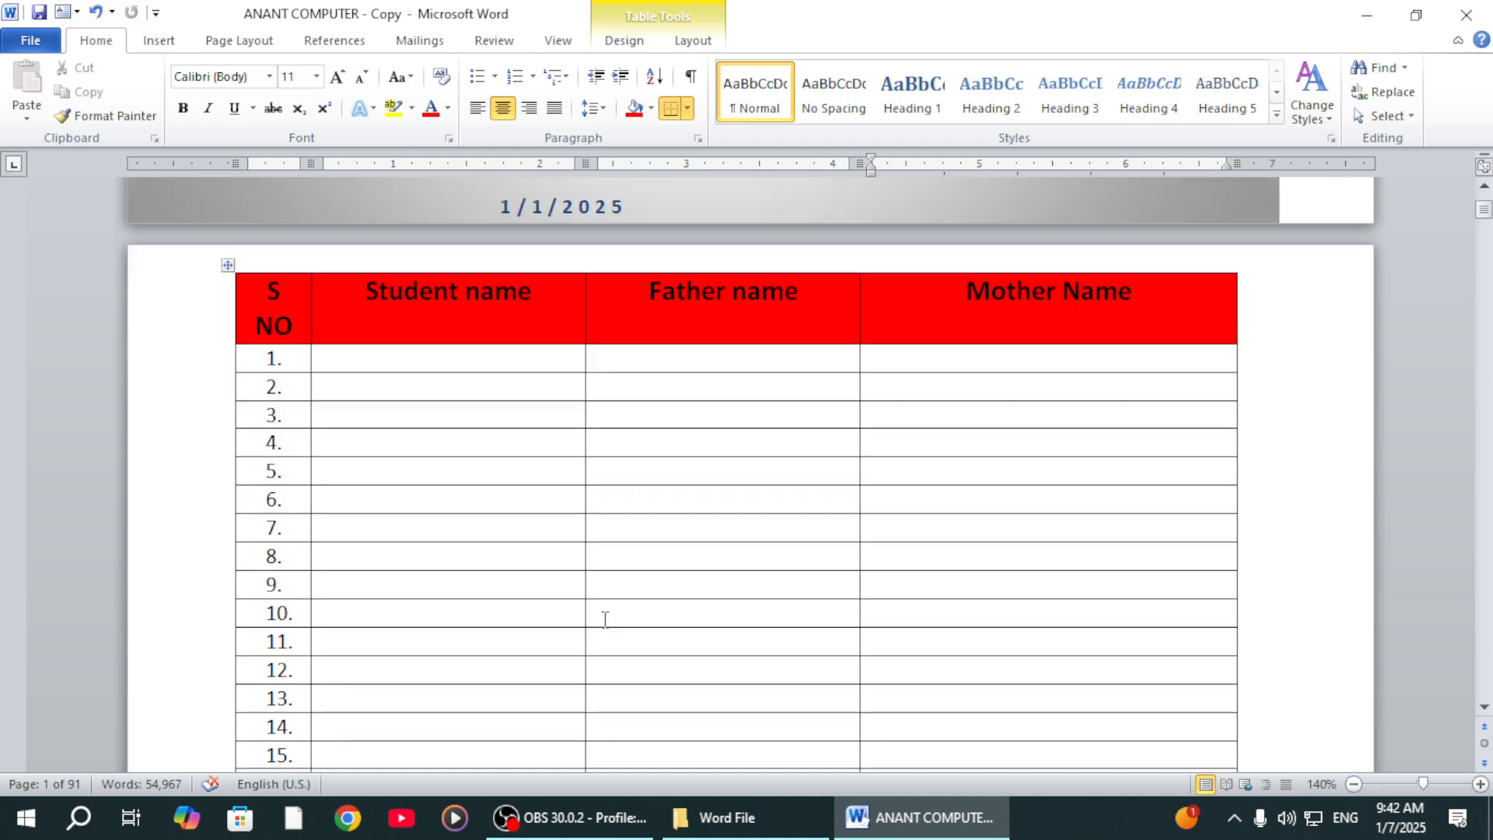
pyautogui.scroll(-10, 606, 619)
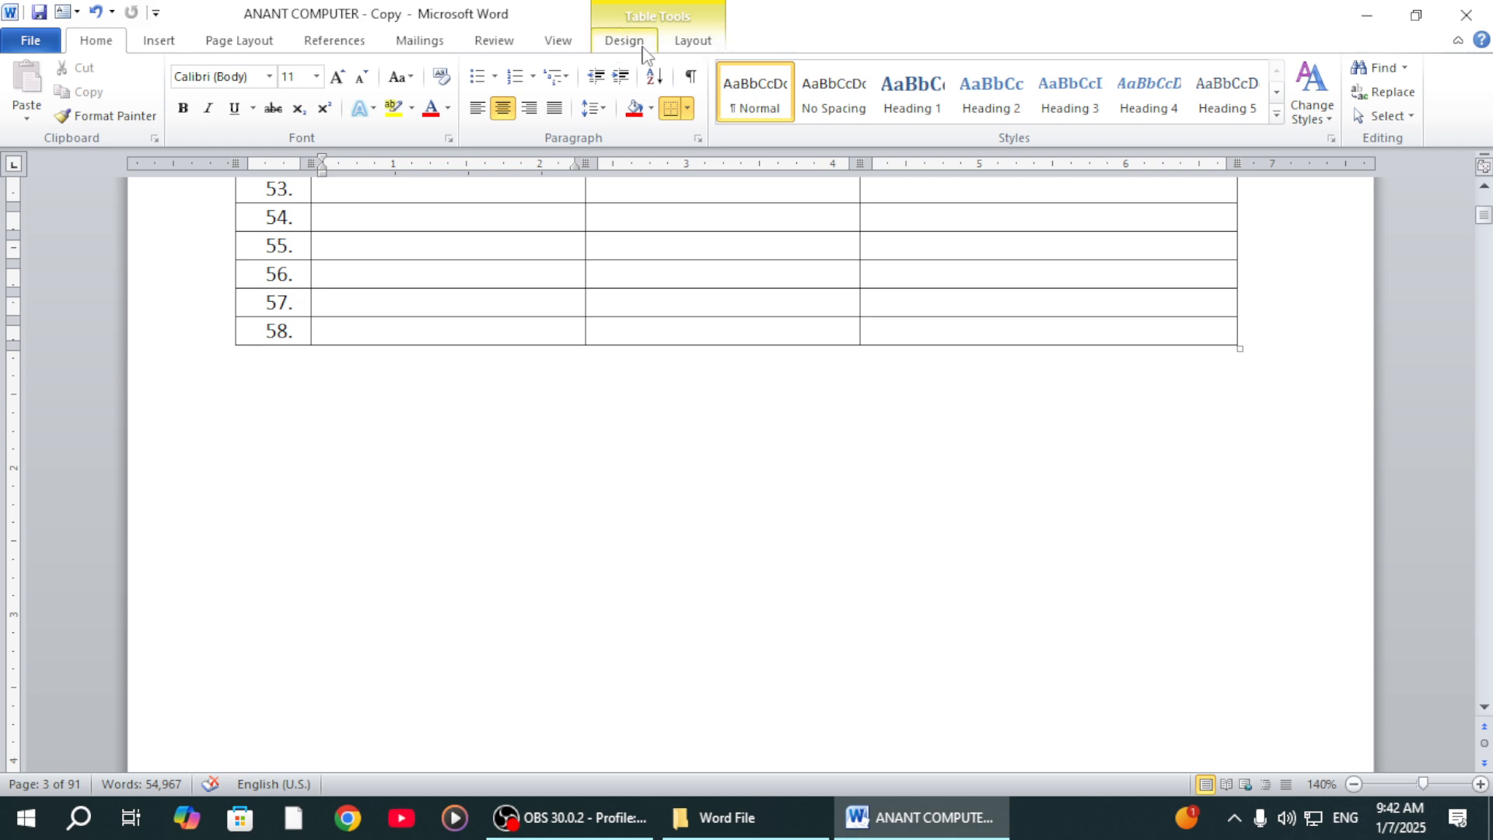
pyautogui.click(643, 43)
pyautogui.scroll(6, 880, 246)
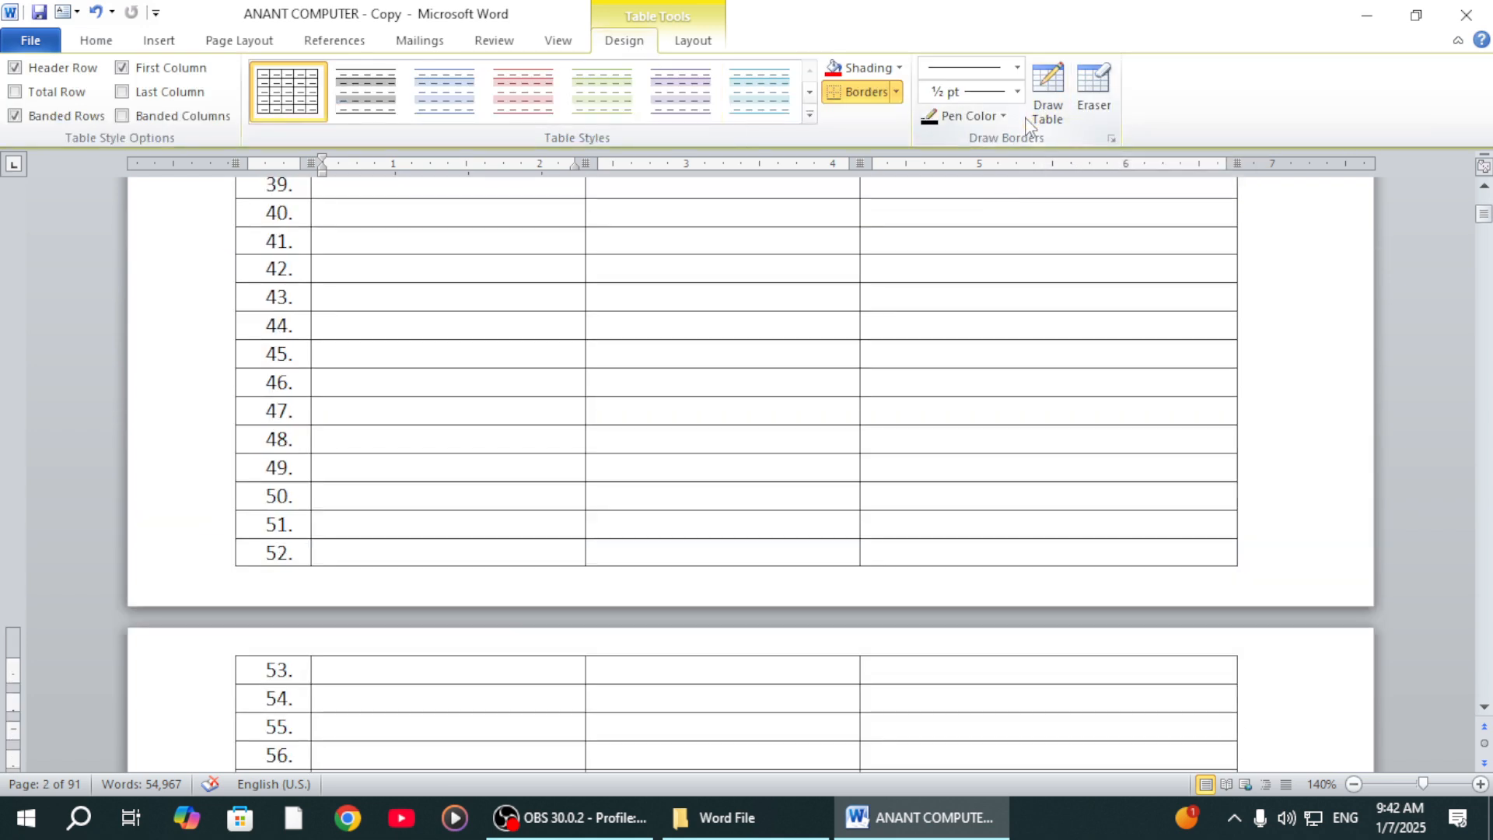
pyautogui.scroll(4, 1117, 110)
pyautogui.scroll(10, 1140, 309)
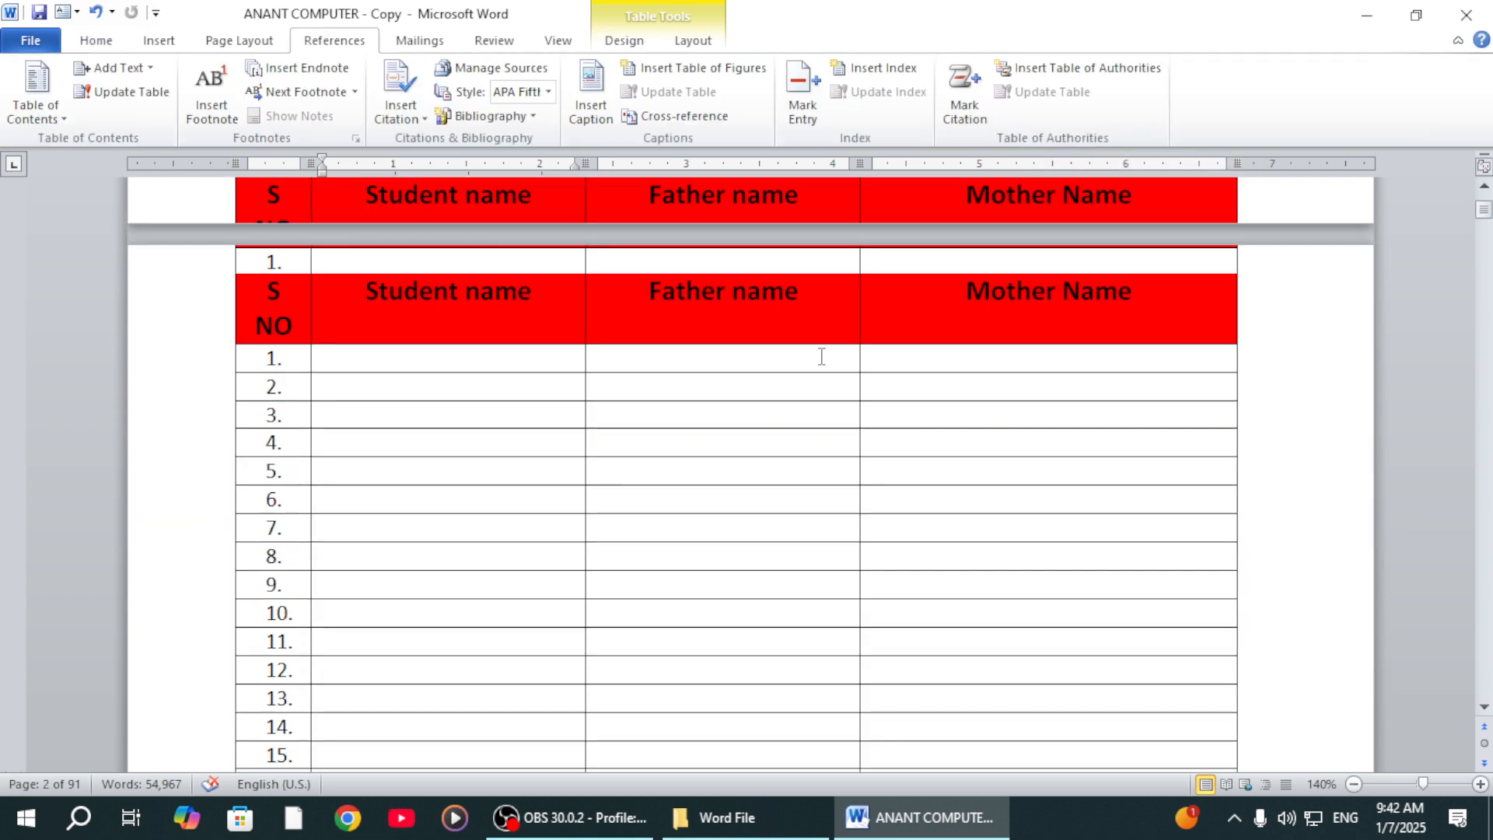
pyautogui.click(622, 39)
pyautogui.scroll(-2, 1027, 337)
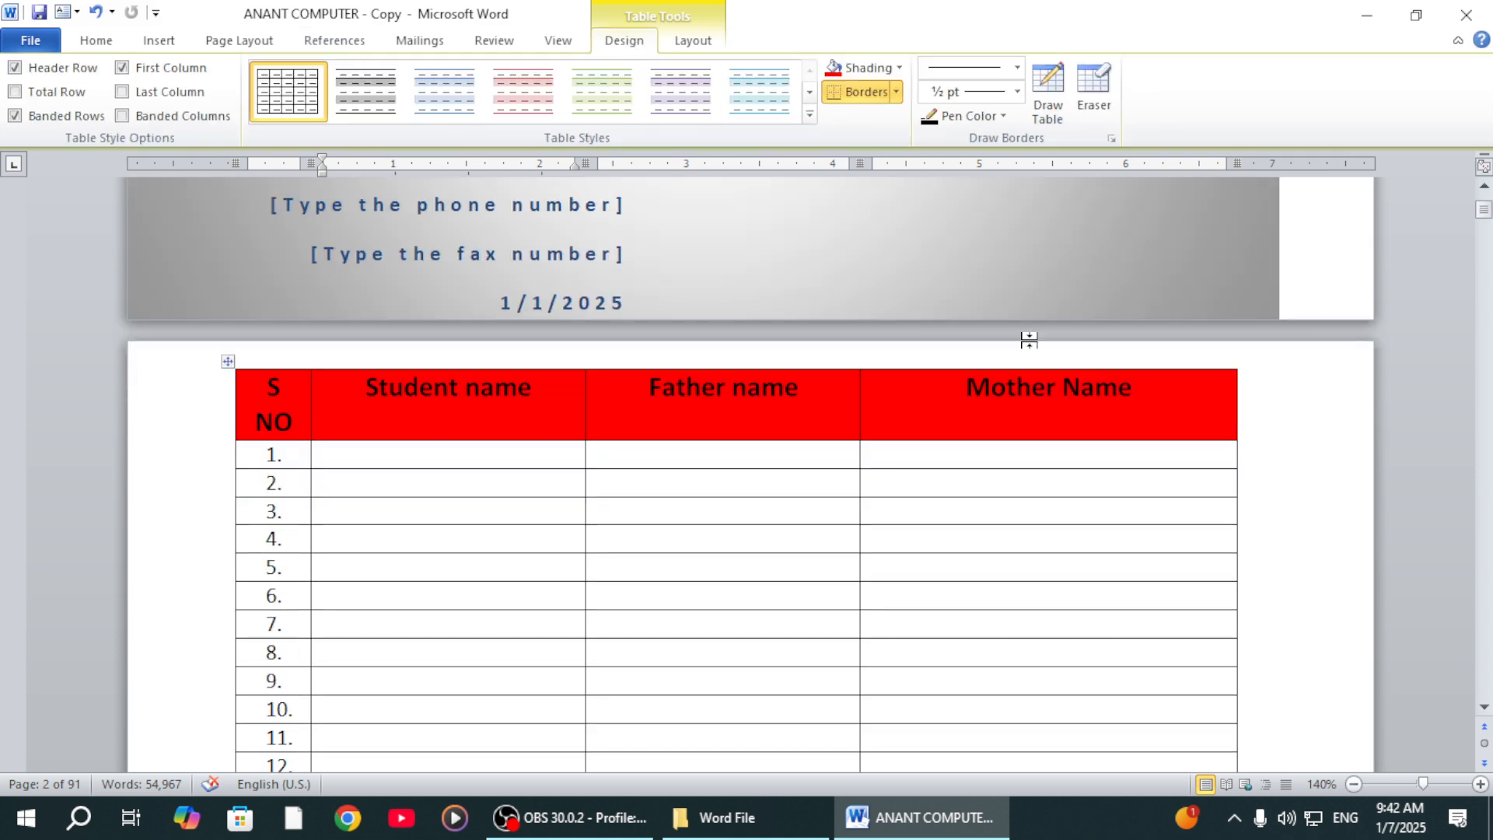
pyautogui.click(1048, 98)
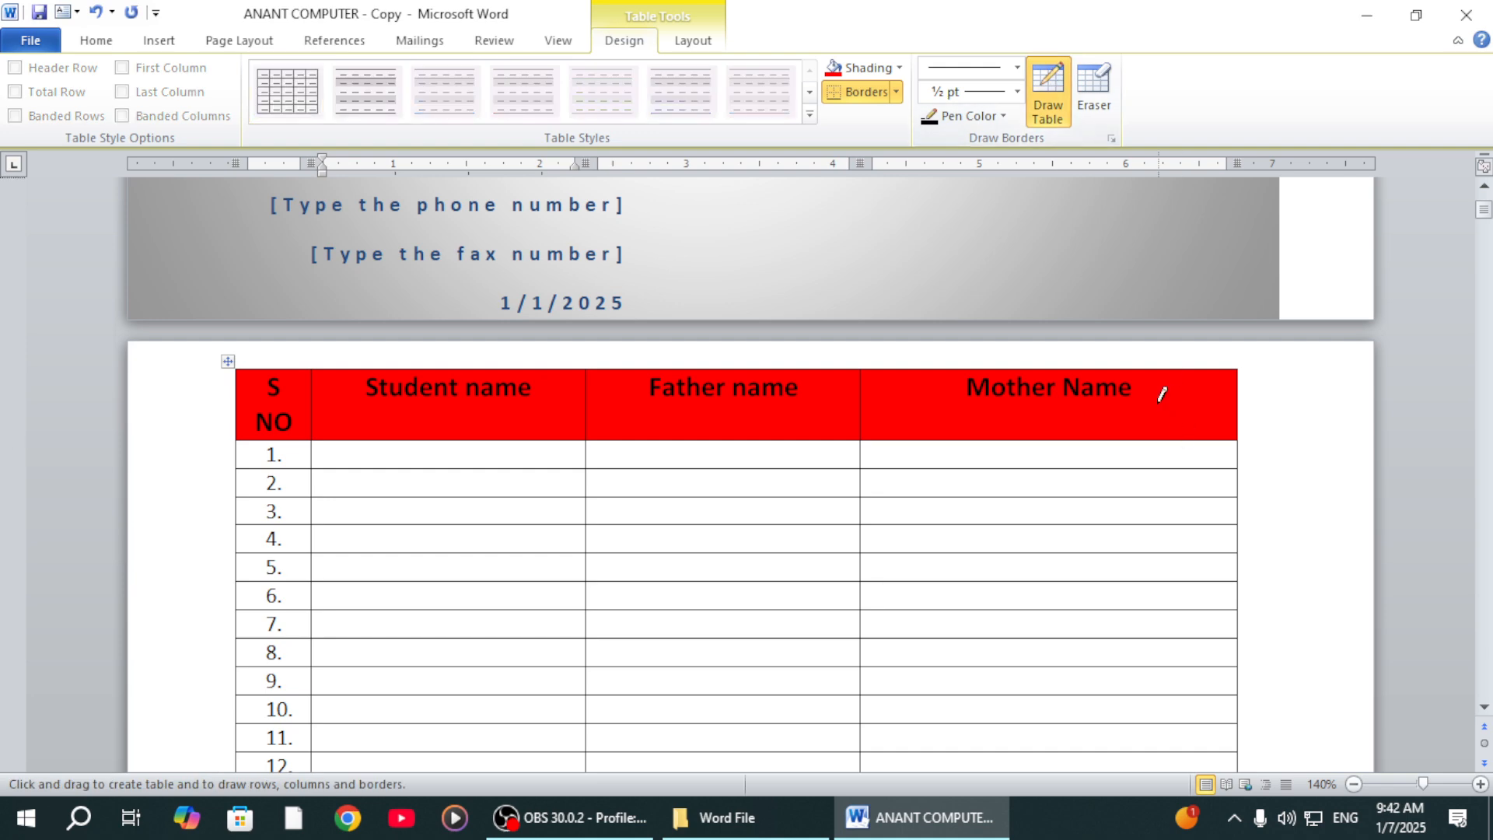
pyautogui.moveTo(1149, 362); pyautogui.dragTo(1153, 668)
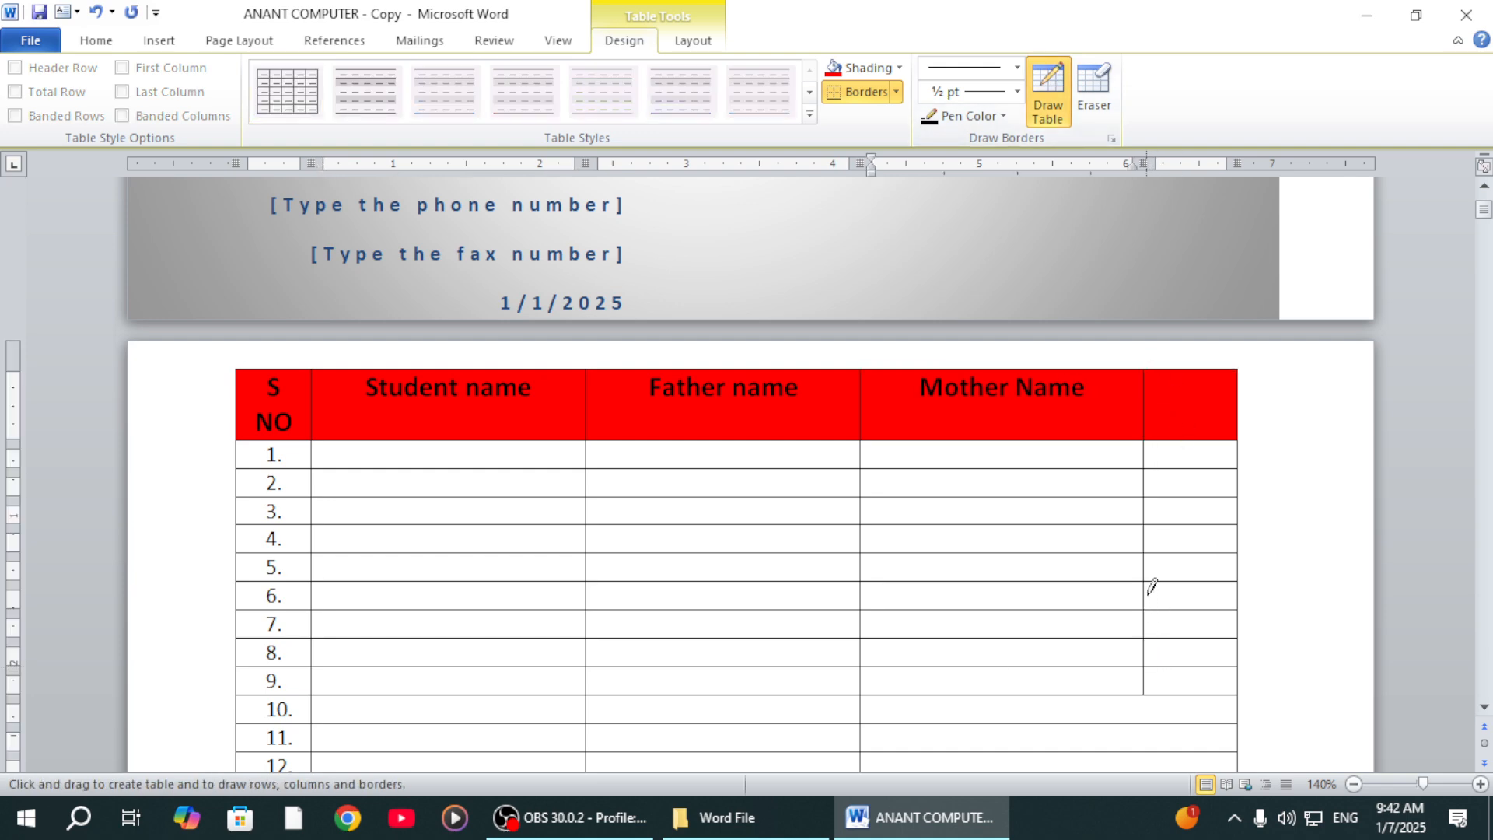
# Extend the hand-drawn divider in the Mother Name column from row 10 down through row 35
pyautogui.scroll(-2, 1151, 583)
pyautogui.scroll(-4, 1153, 575)
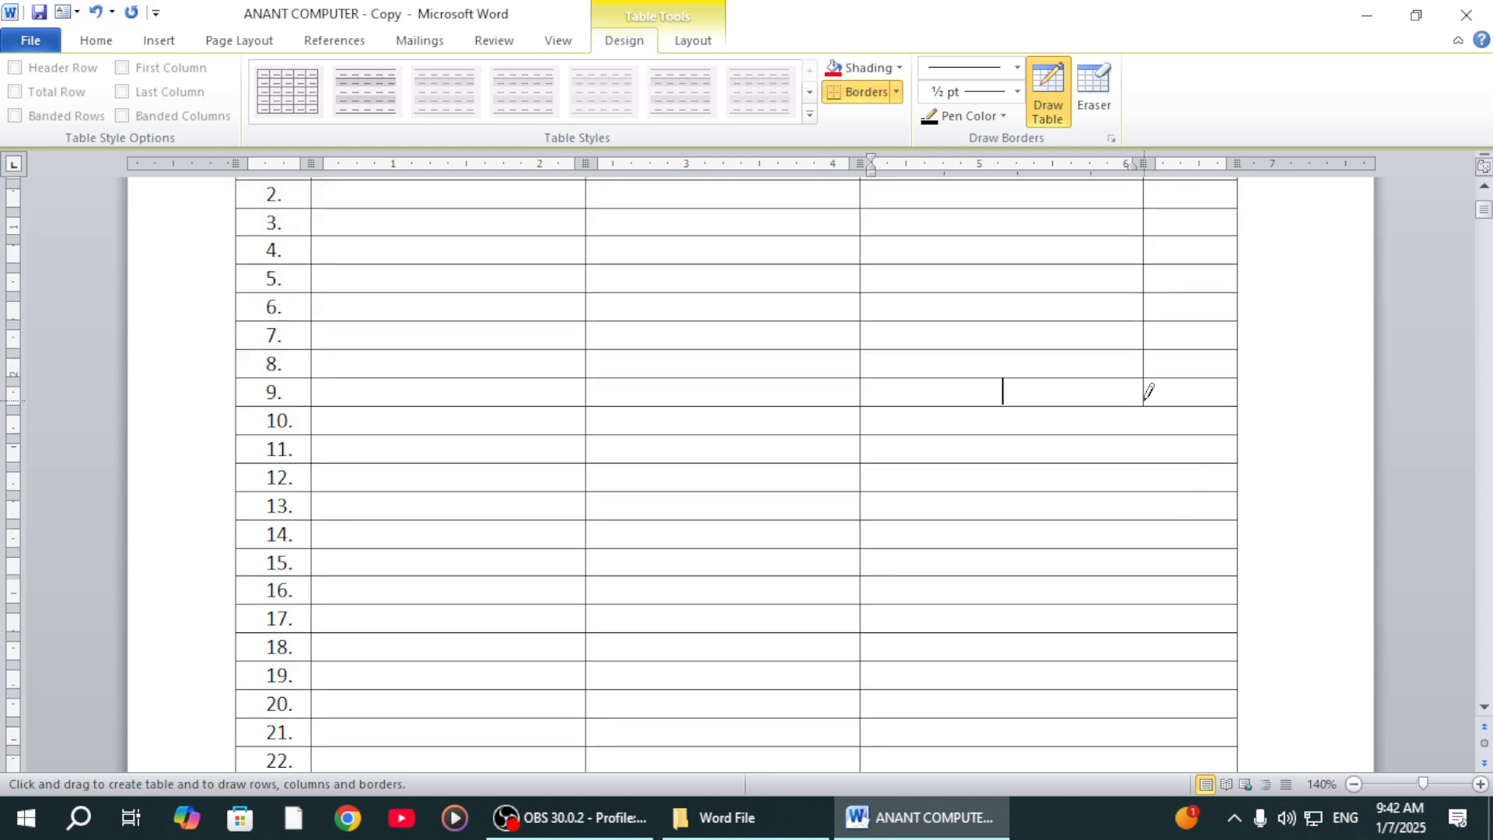
pyautogui.moveTo(1149, 391)
pyautogui.mouseDown()
pyautogui.moveTo(1151, 817)
pyautogui.moveTo(1146, 700)
pyautogui.moveTo(1145, 731)
pyautogui.mouseUp()
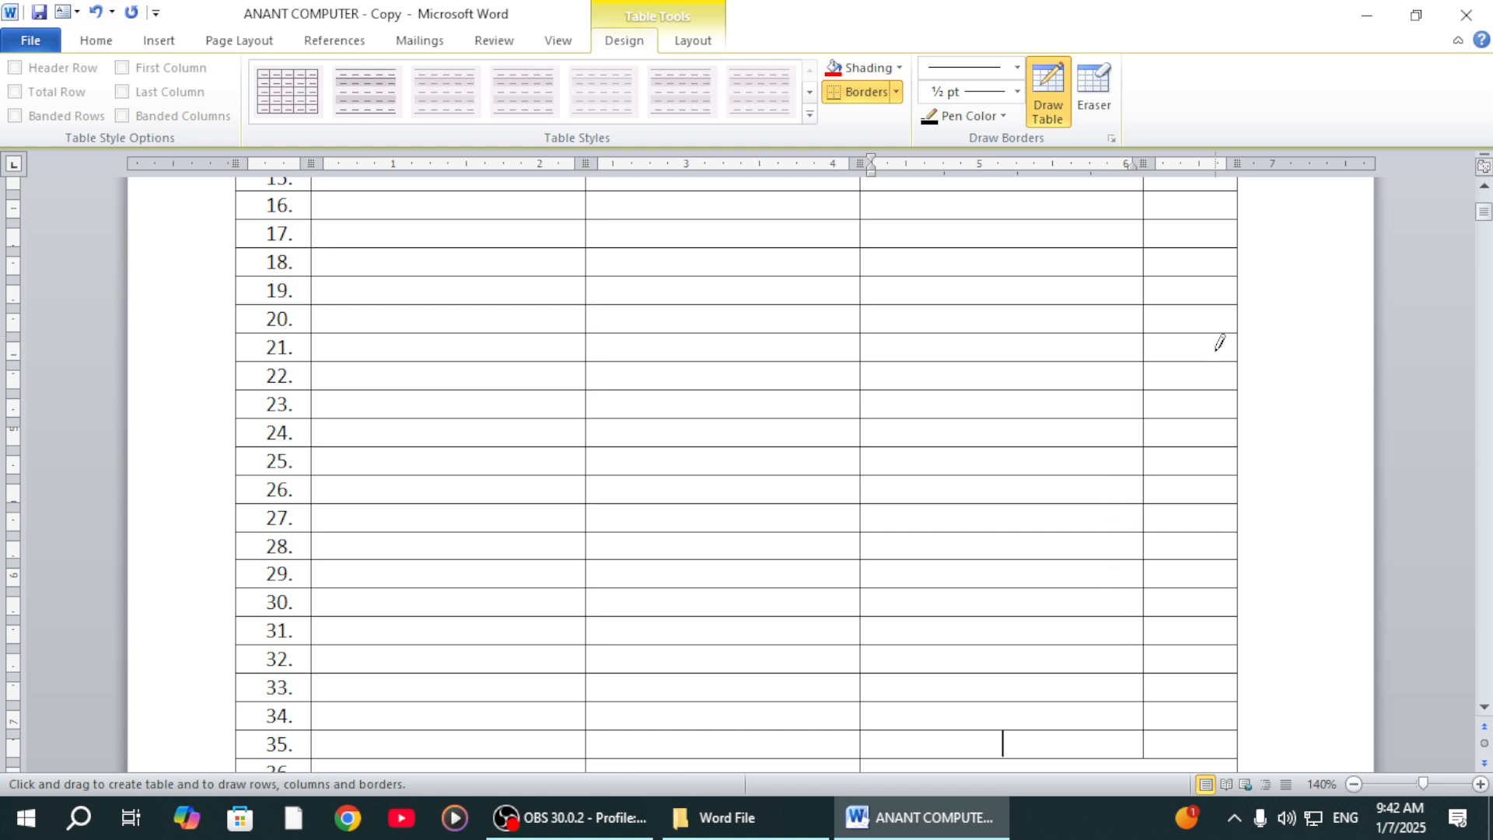
# Erase the drawn divider in the Mother Name column from the header row and rows 1 to 3
pyautogui.scroll(6, 1219, 338)
pyautogui.scroll(3, 1177, 296)
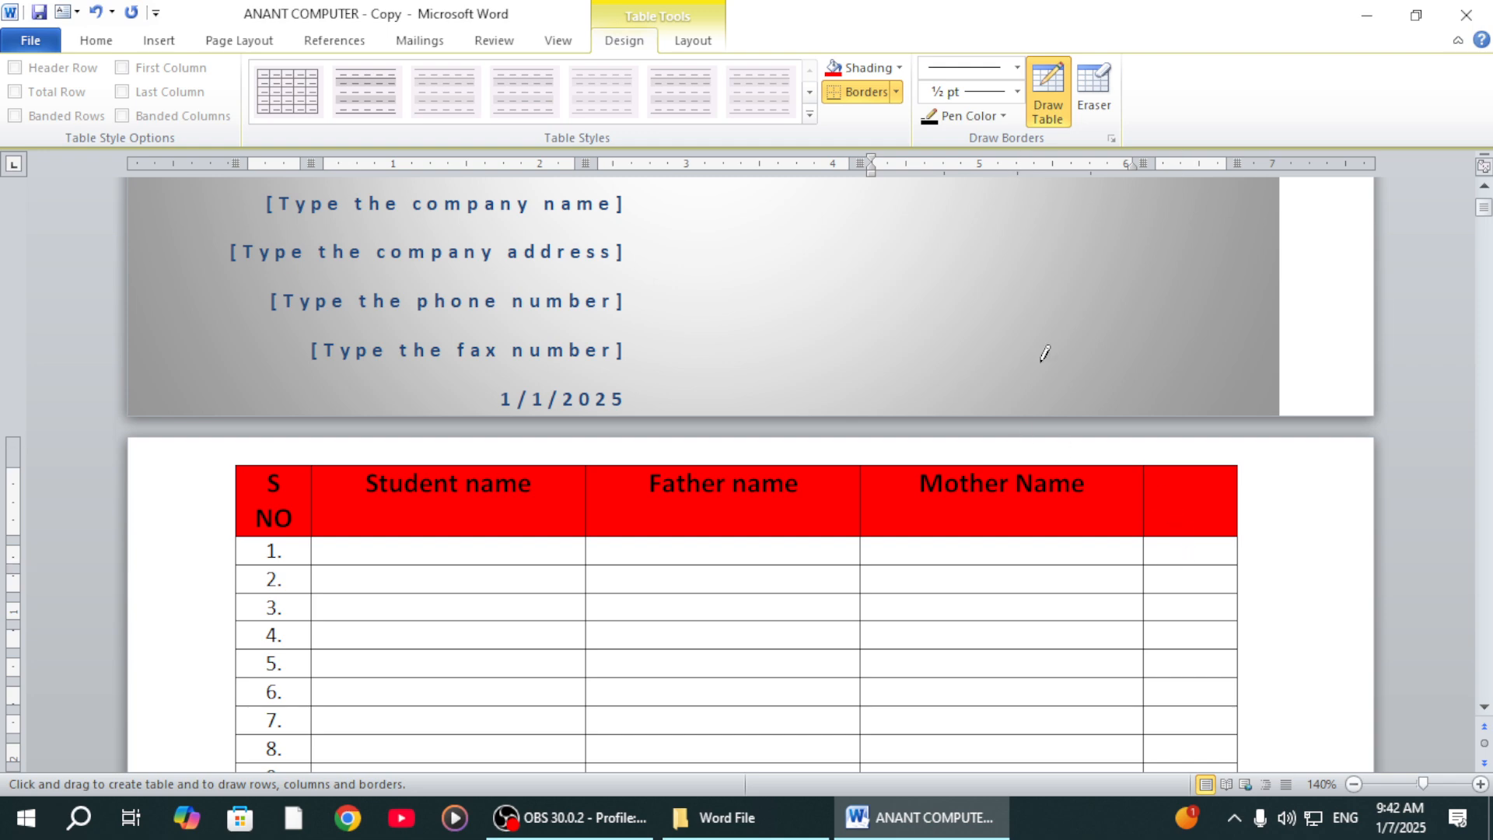
pyautogui.click(1108, 78)
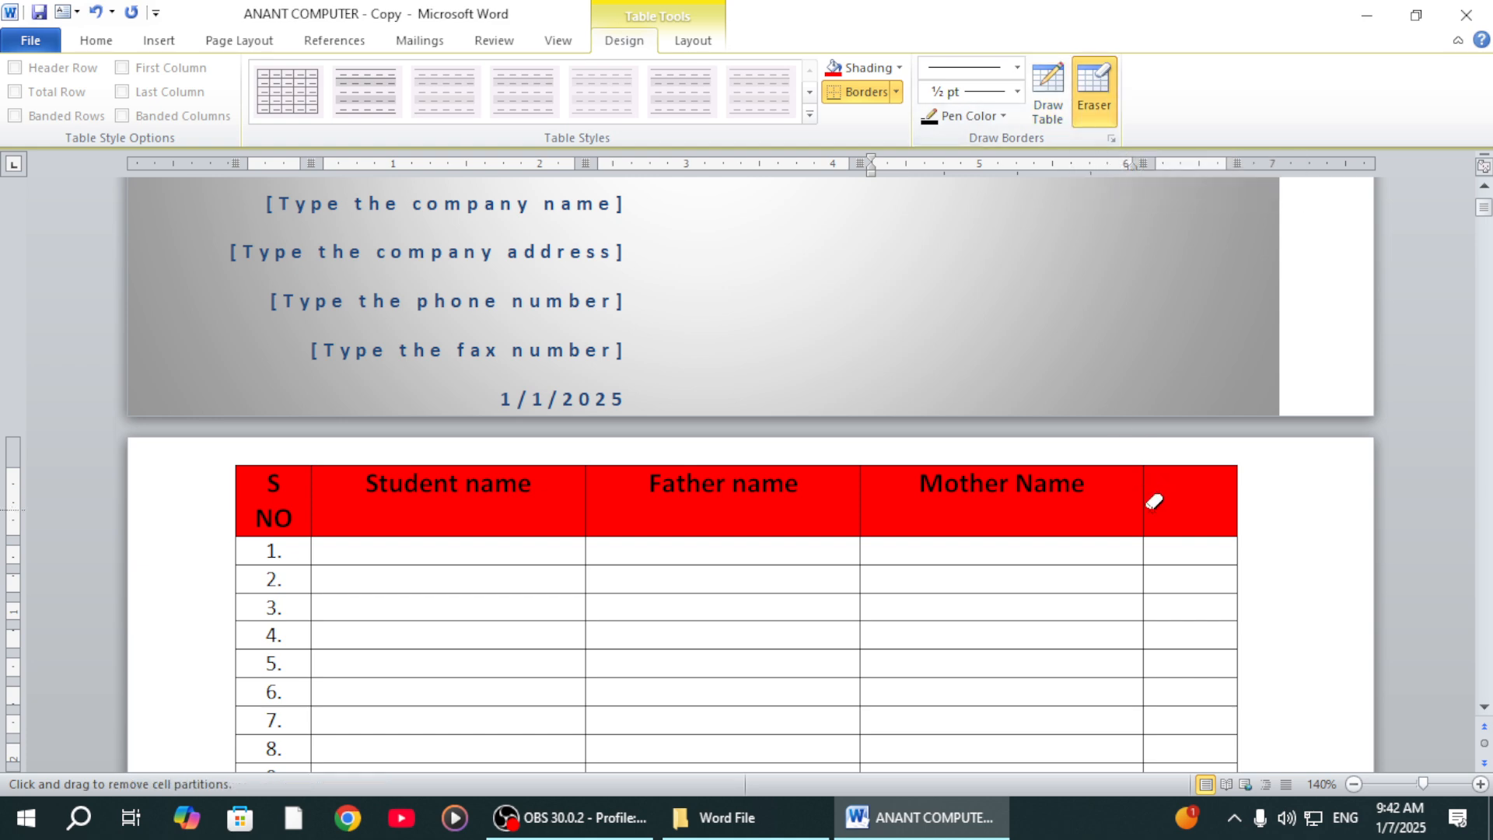
pyautogui.moveTo(1146, 498); pyautogui.dragTo(1157, 747)
pyautogui.click(1142, 536)
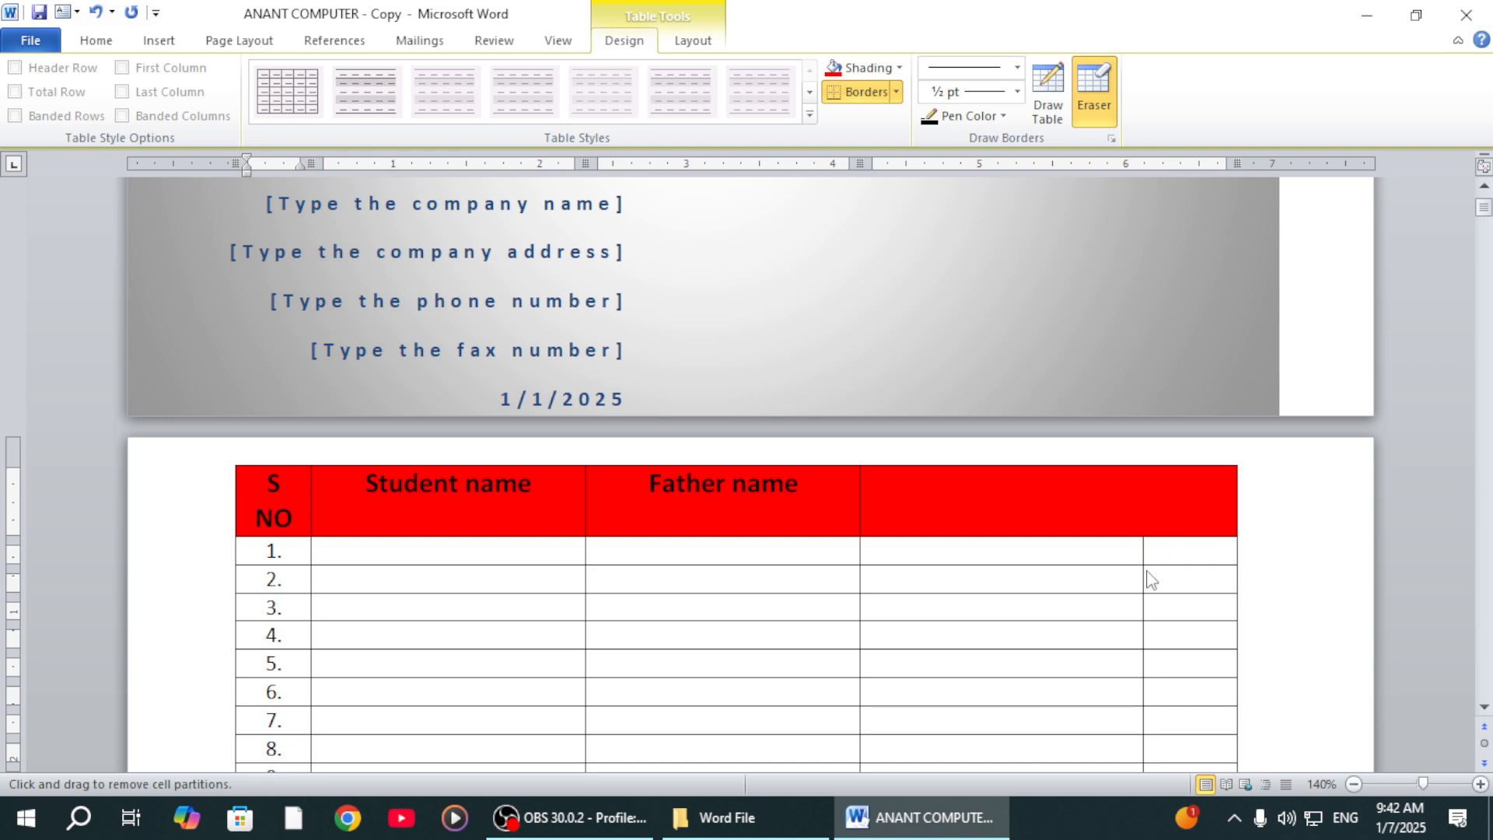
pyautogui.moveTo(1135, 579); pyautogui.dragTo(1162, 593)
pyautogui.click(1141, 608)
# Set the table pen color to standard red and draw a ½ pt vertical line through rows 2 to 6 of the Father name column
pyautogui.click(1005, 118)
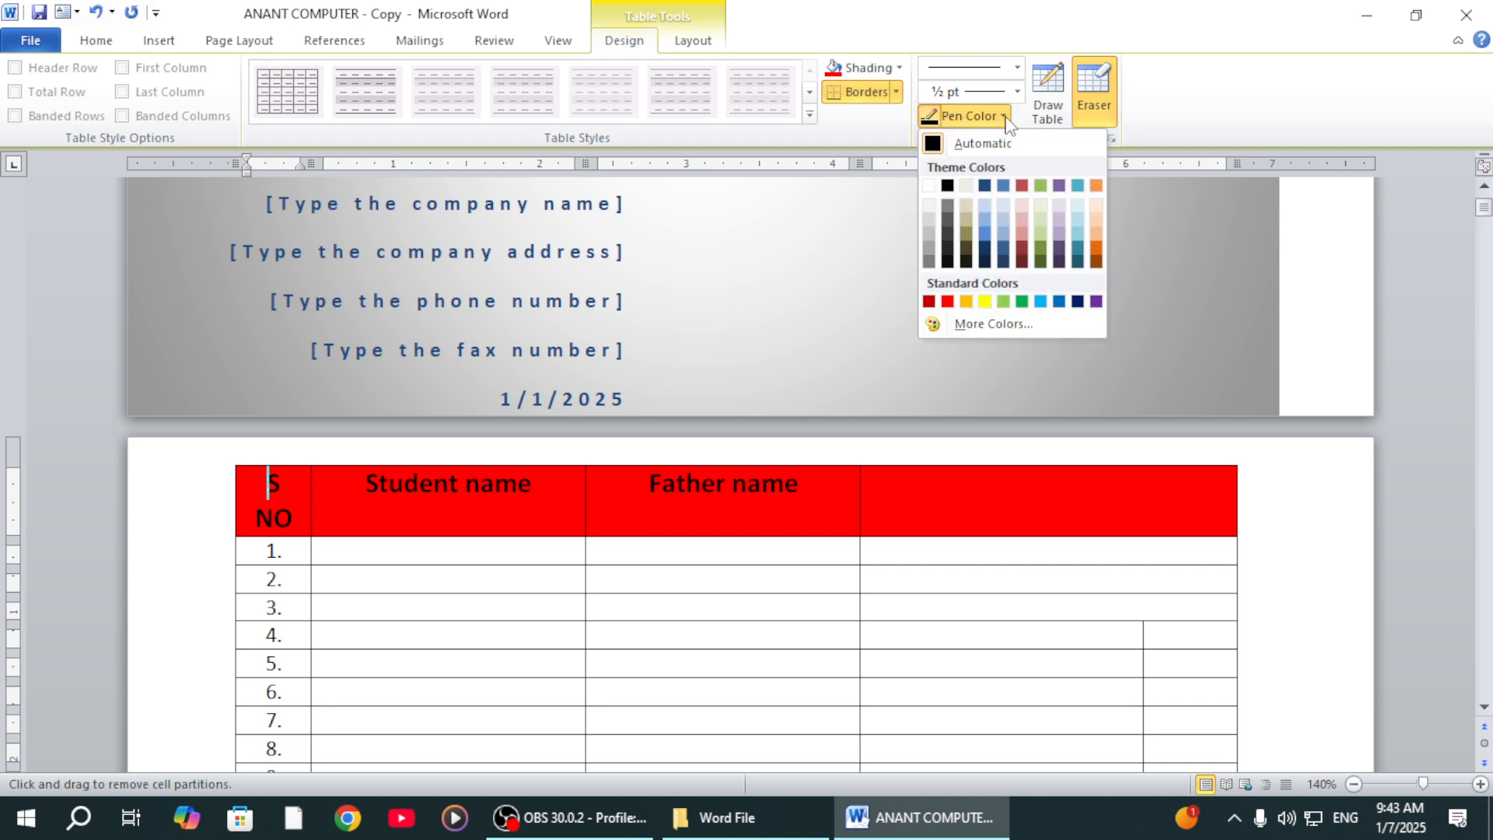
pyautogui.click(947, 301)
pyautogui.click(1047, 98)
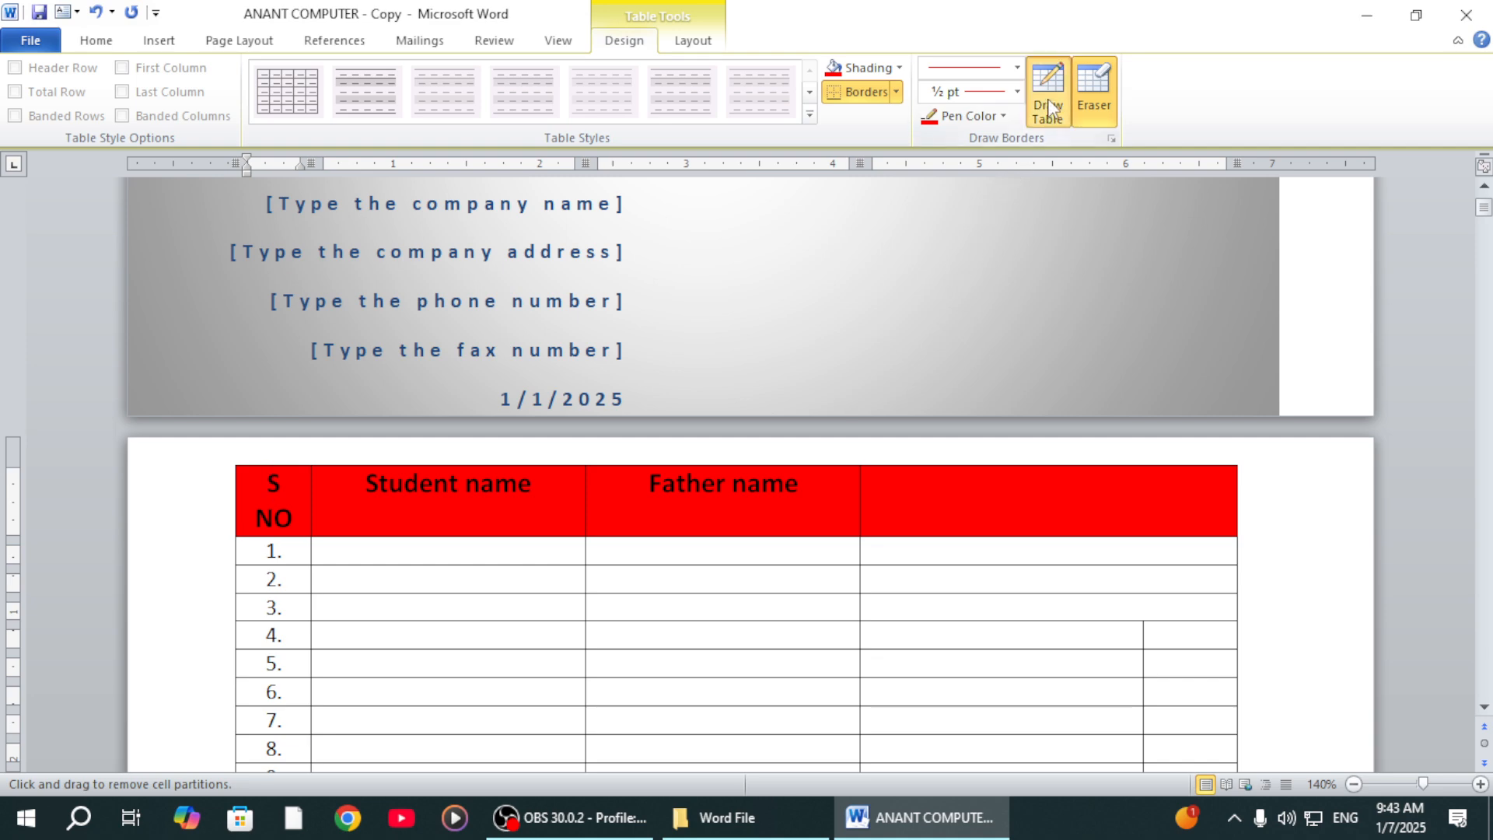
pyautogui.moveTo(703, 565); pyautogui.dragTo(698, 686)
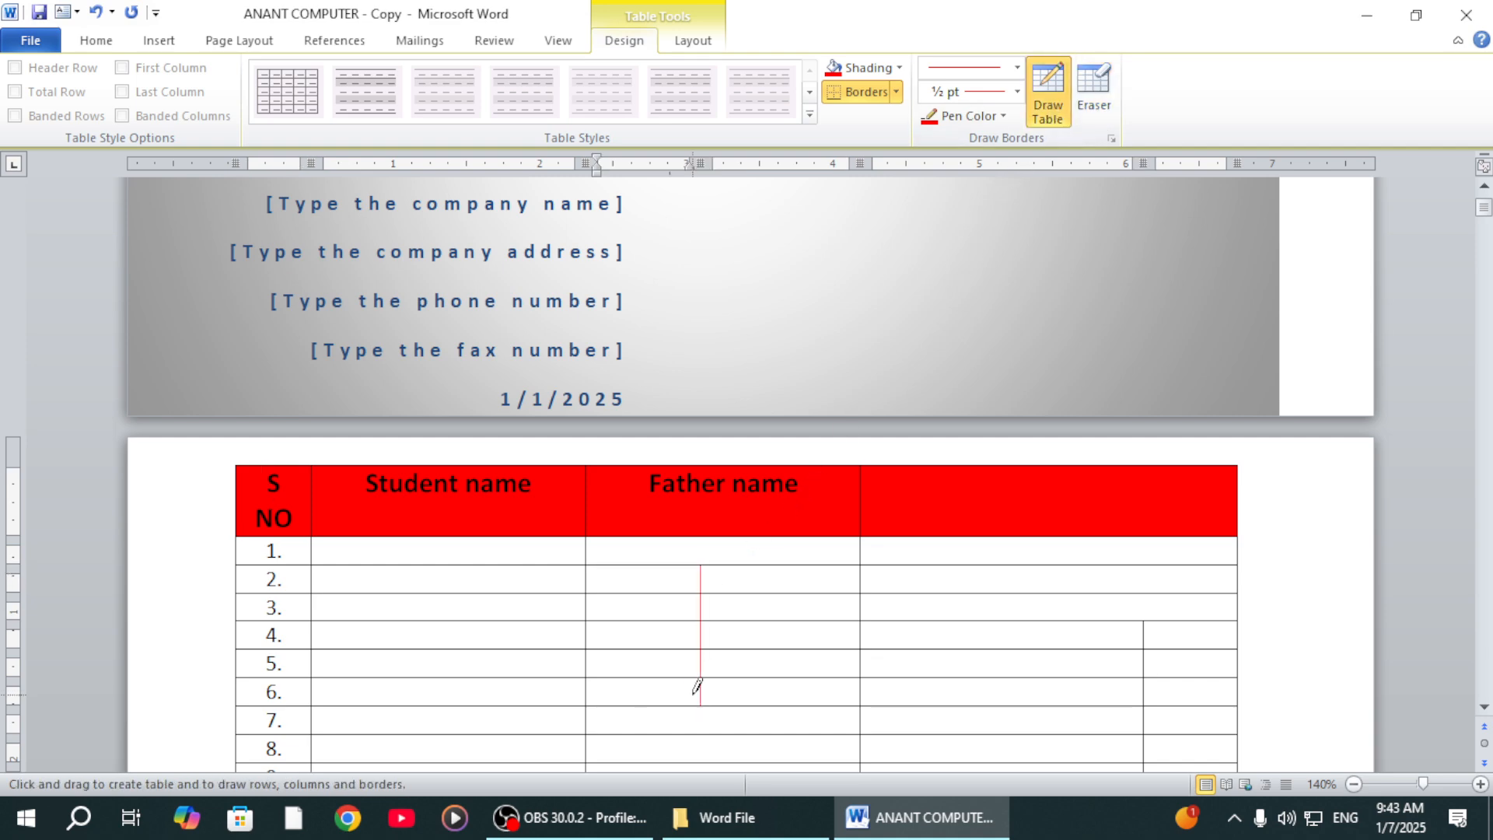
# Choose a thick multi-line border style at 6 pt and draw a vertical line through rows 1 to 8 of the Father name column
pyautogui.click(1018, 67)
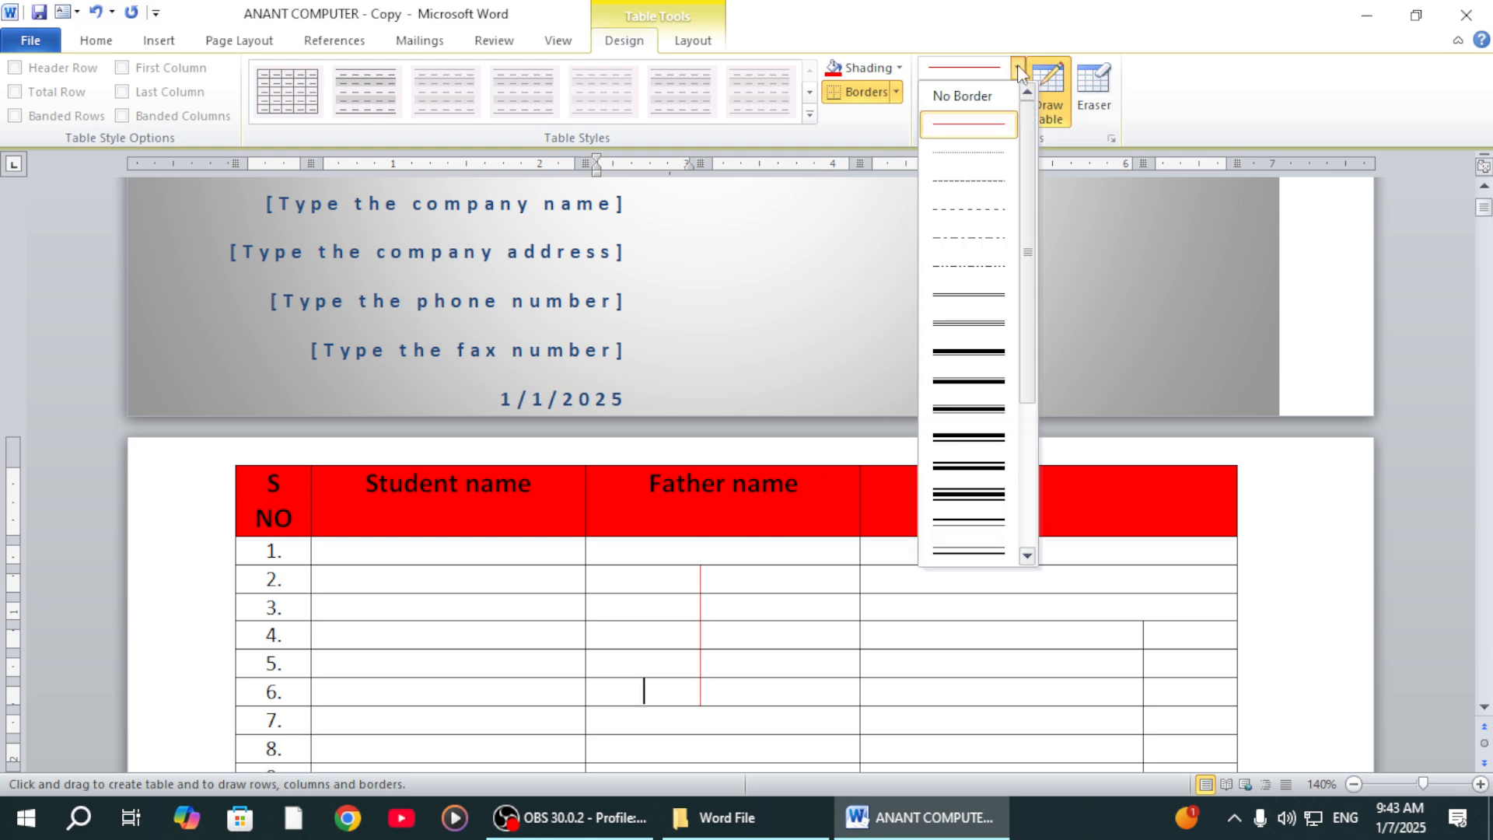
pyautogui.click(843, 250)
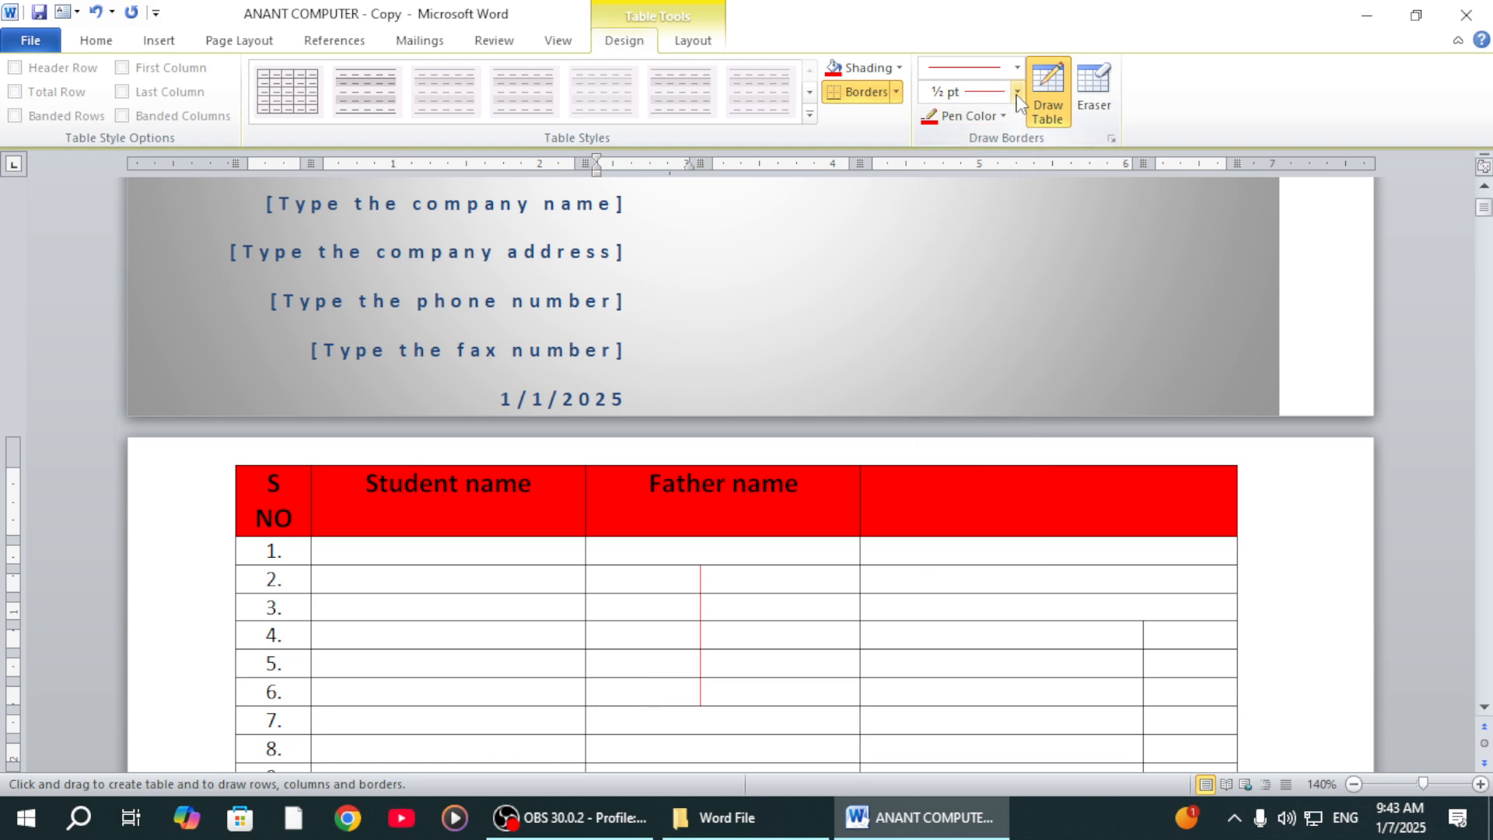
pyautogui.click(1017, 93)
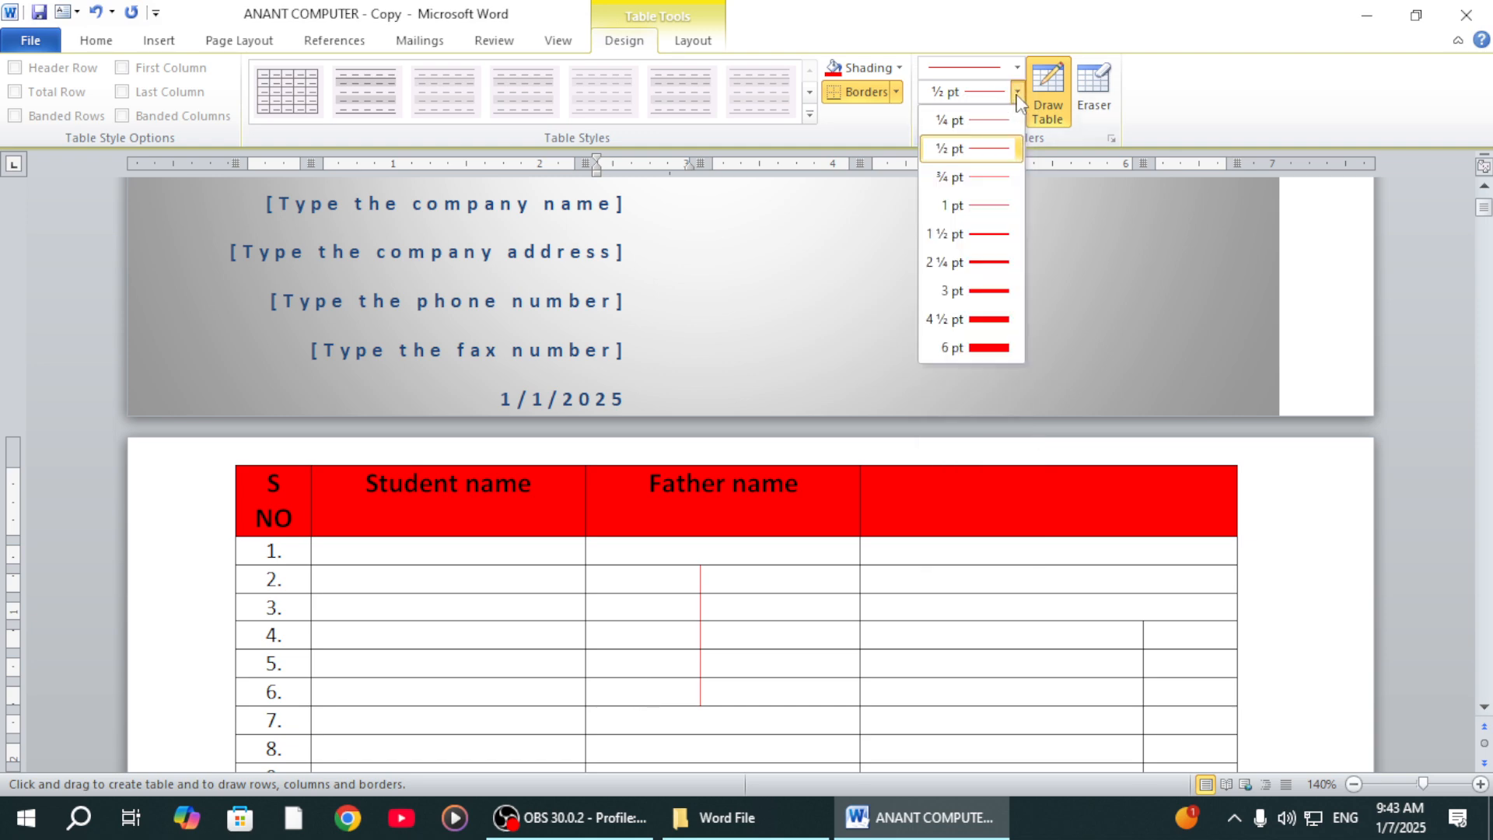
pyautogui.click(1017, 68)
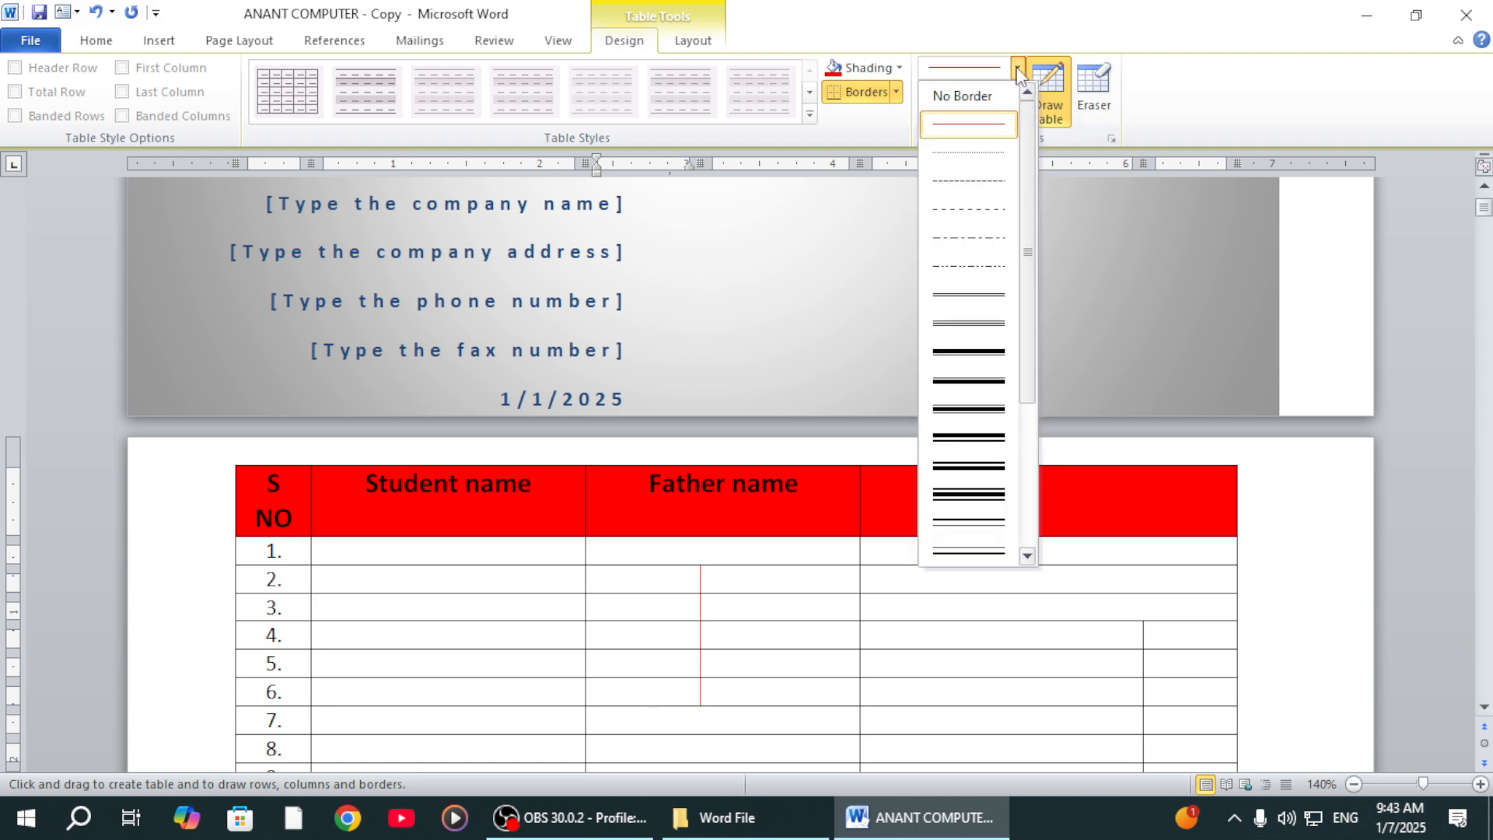
pyautogui.click(982, 348)
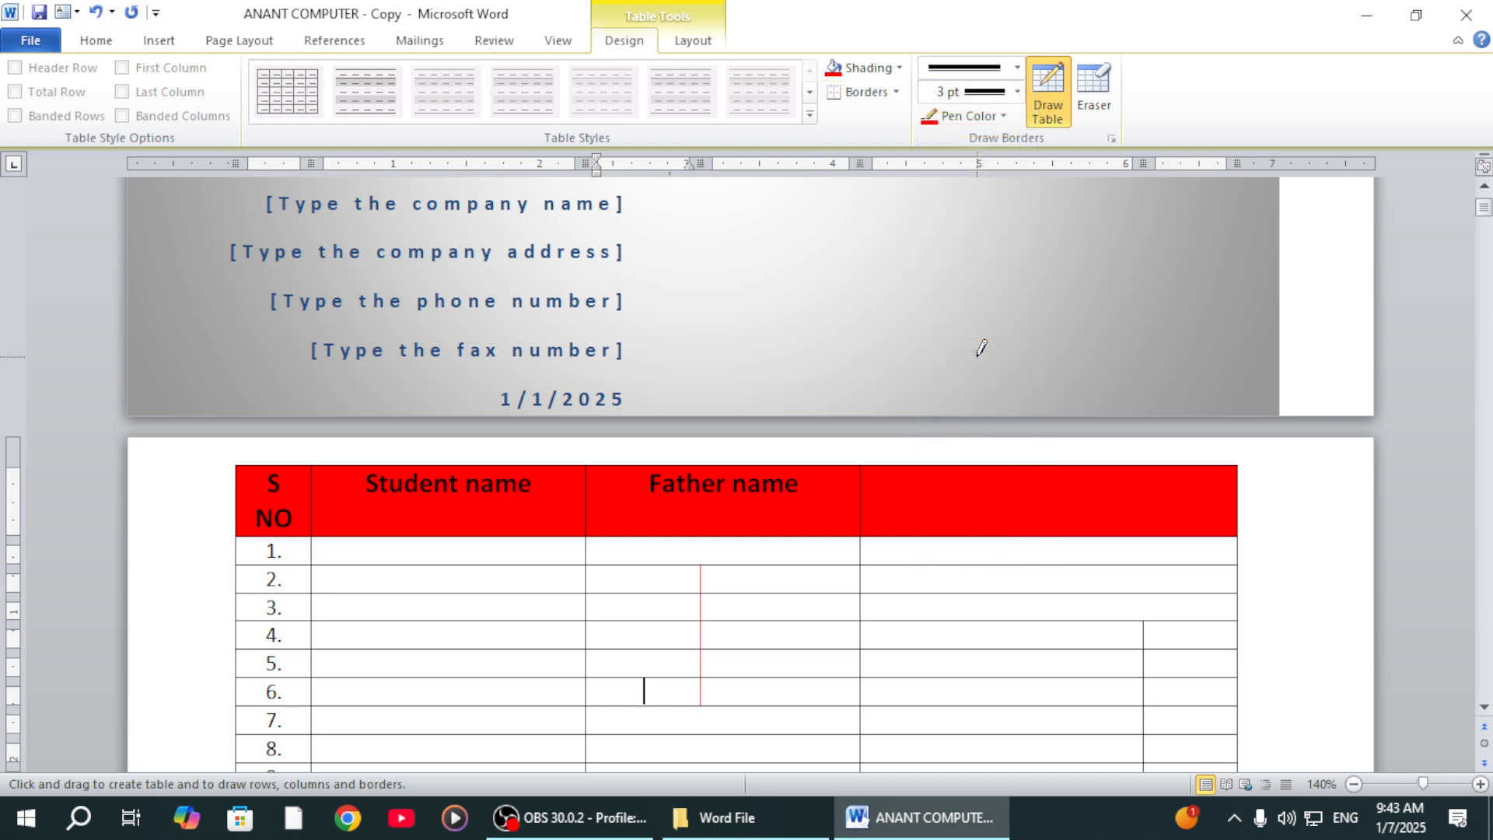
pyautogui.click(1017, 92)
pyautogui.click(989, 234)
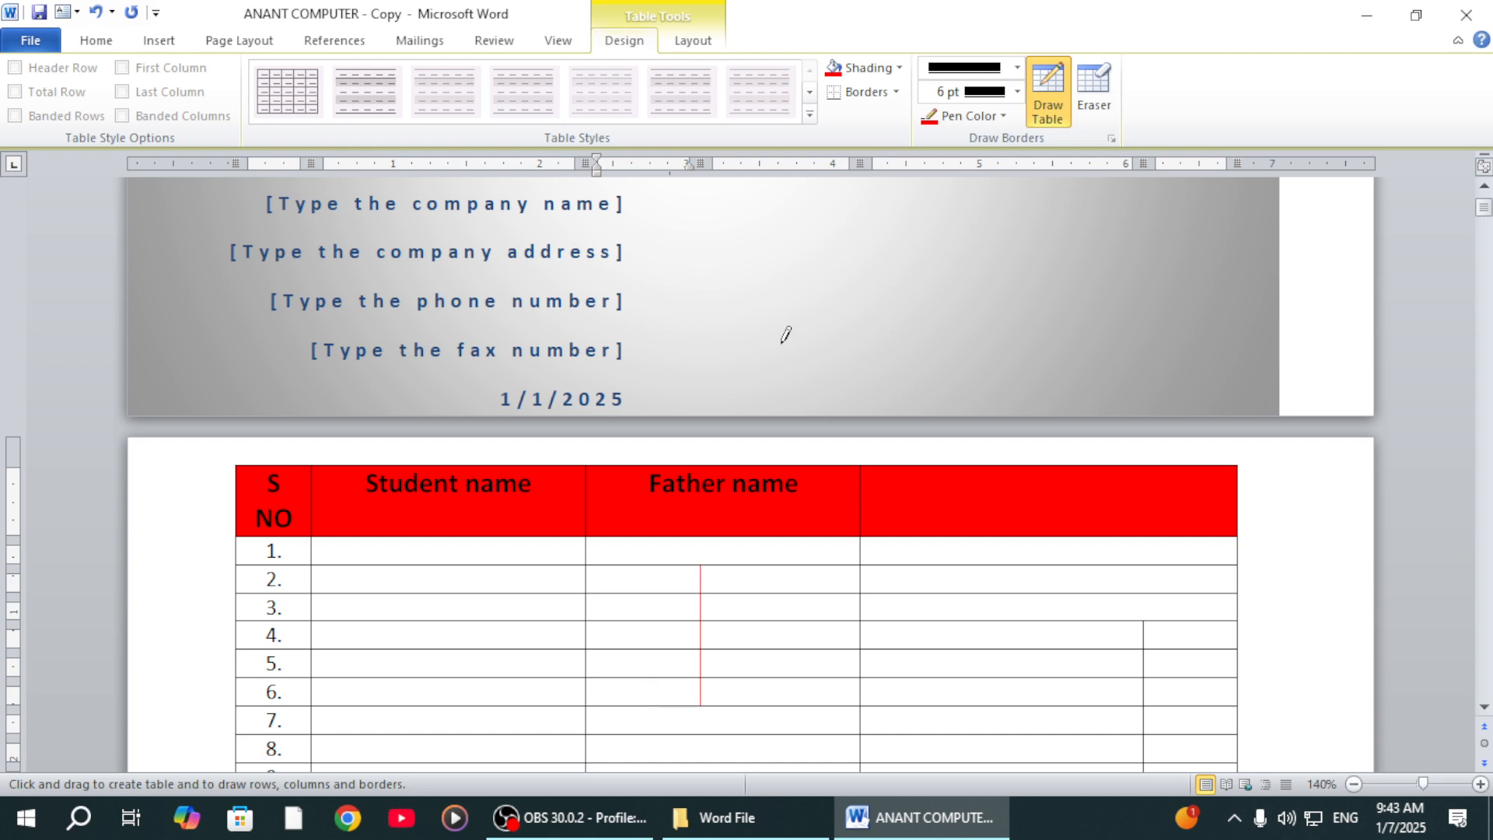
pyautogui.scroll(-2, 693, 460)
pyautogui.moveTo(654, 447); pyautogui.dragTo(646, 652)
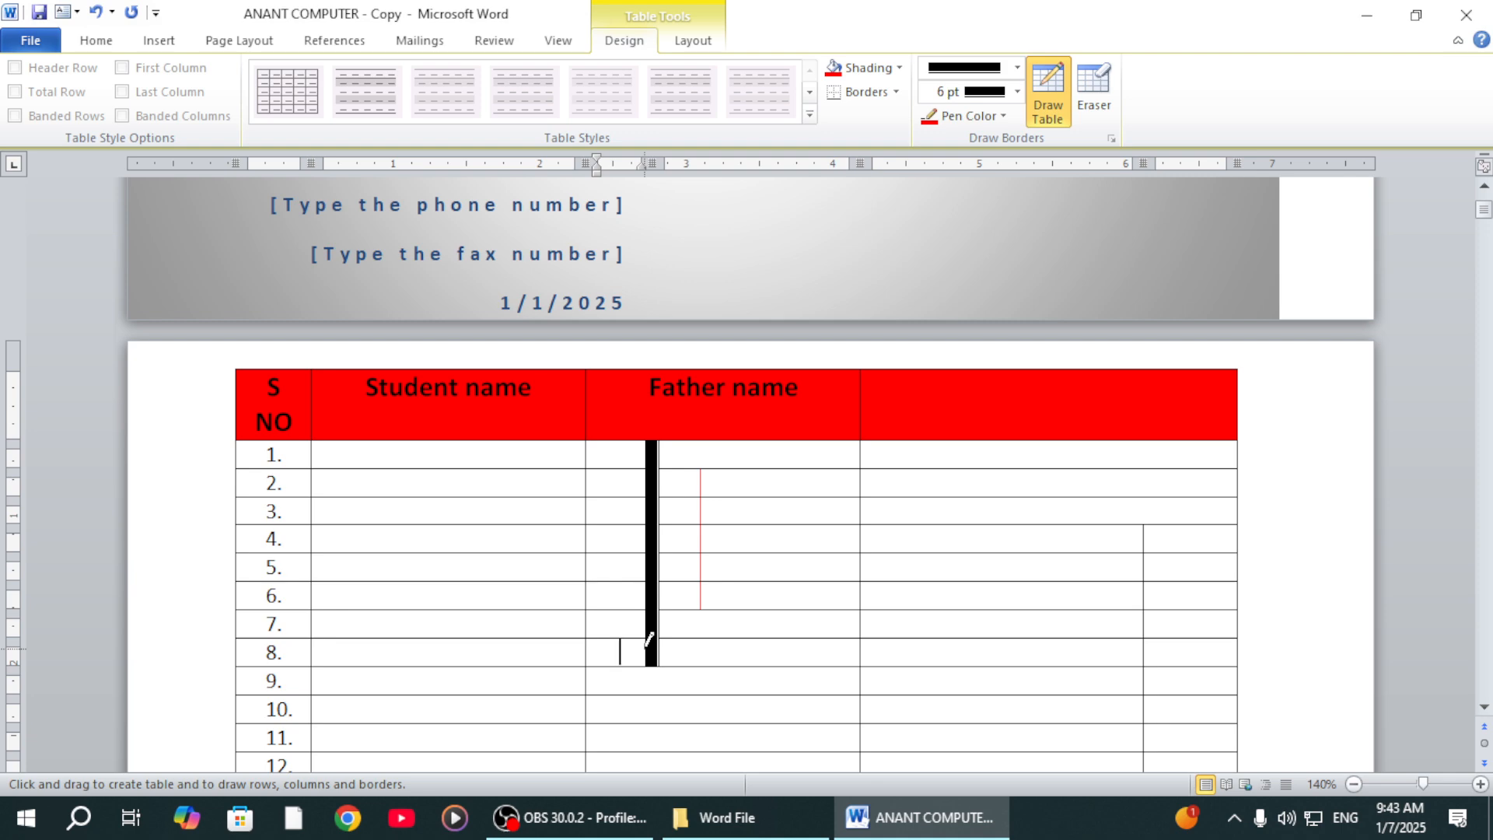
pyautogui.press('Escape')
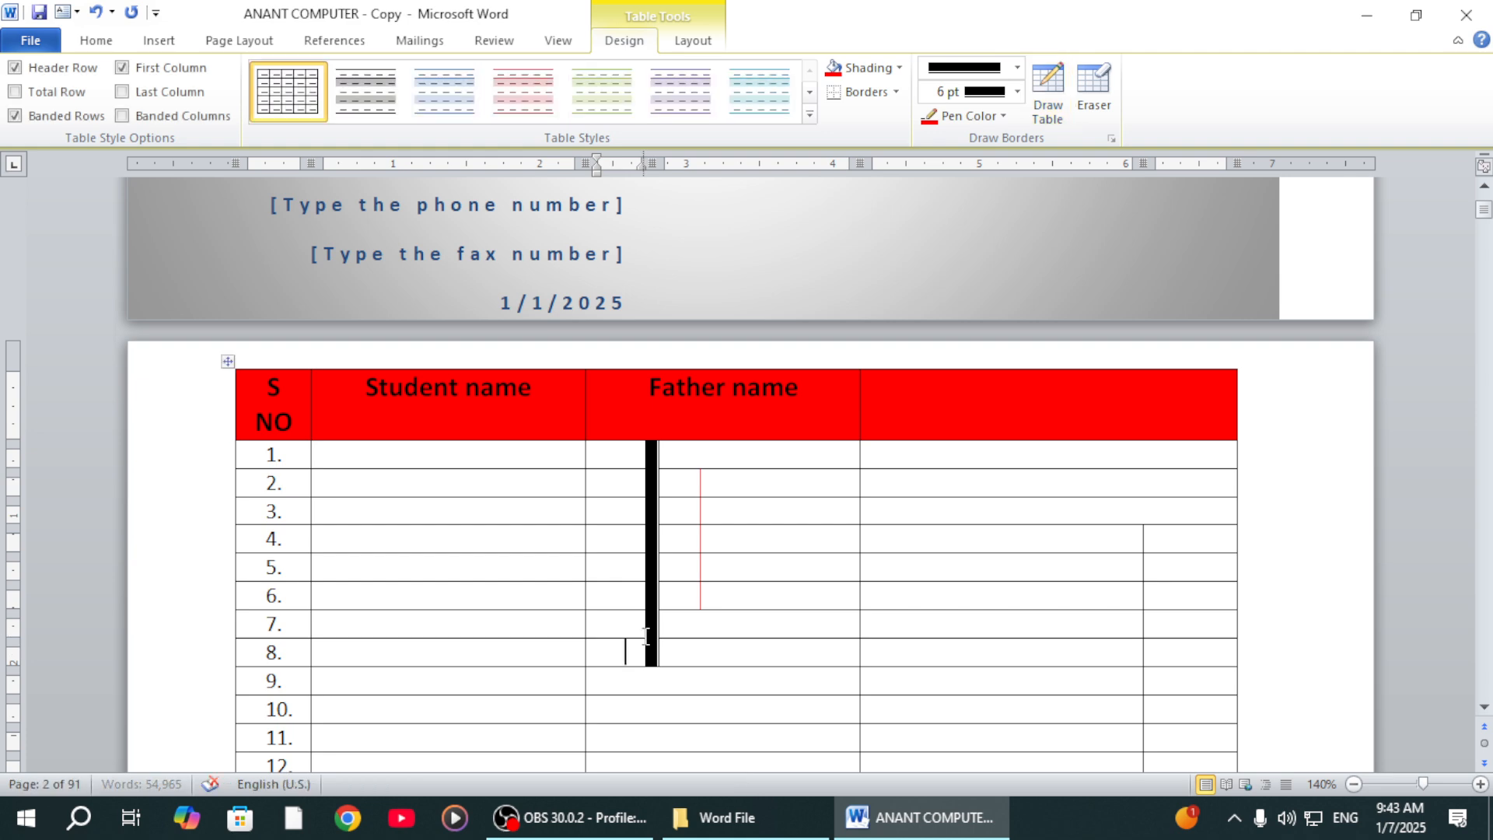
# Shade the Student name cell in row 3 red
pyautogui.click(440, 509)
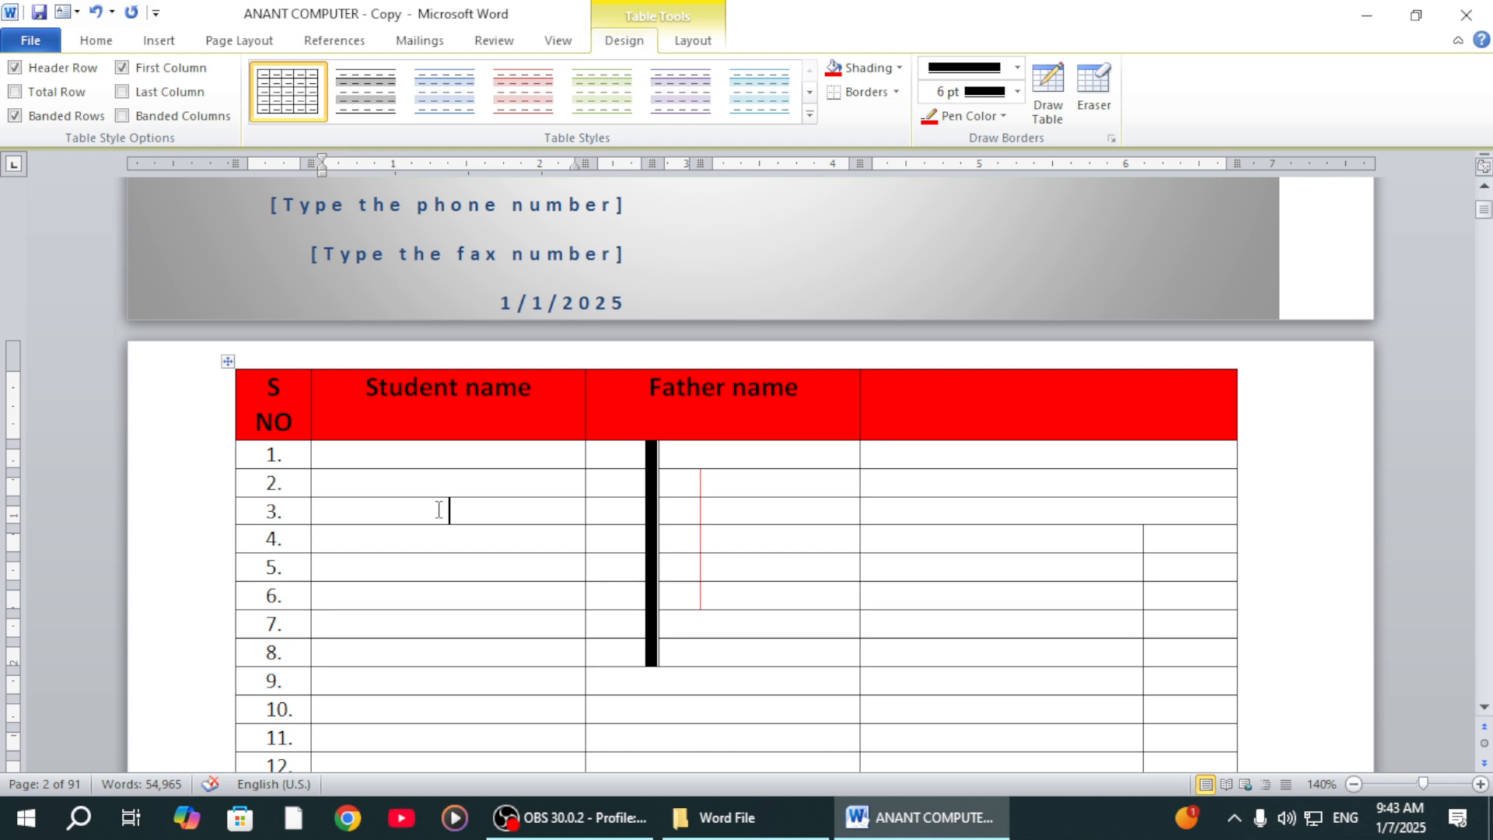
pyautogui.click(95, 39)
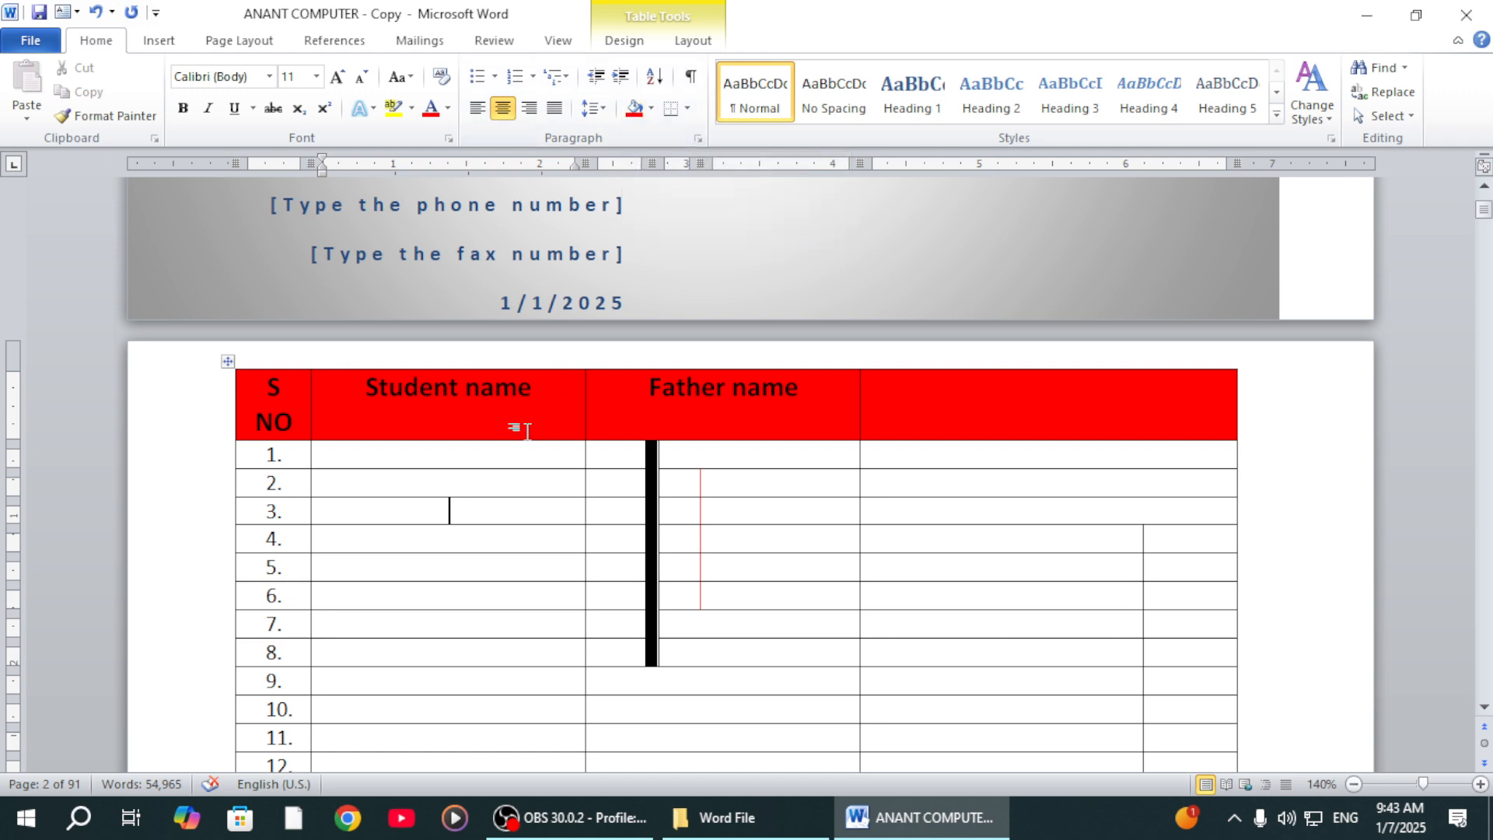
pyautogui.click(633, 113)
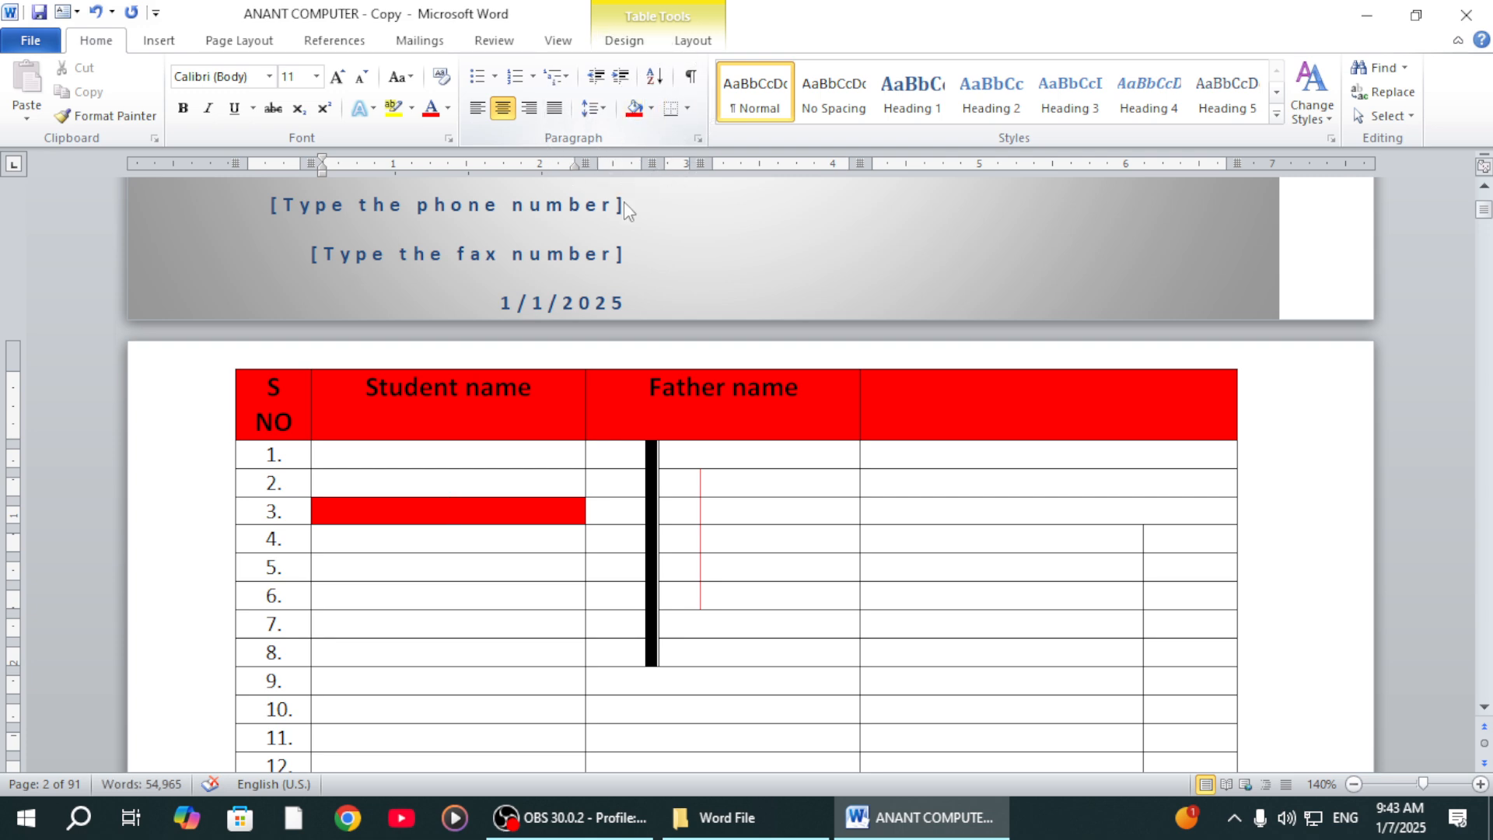
# Shade the Student name cell in row 6 red using the table design shading
pyautogui.click(618, 254)
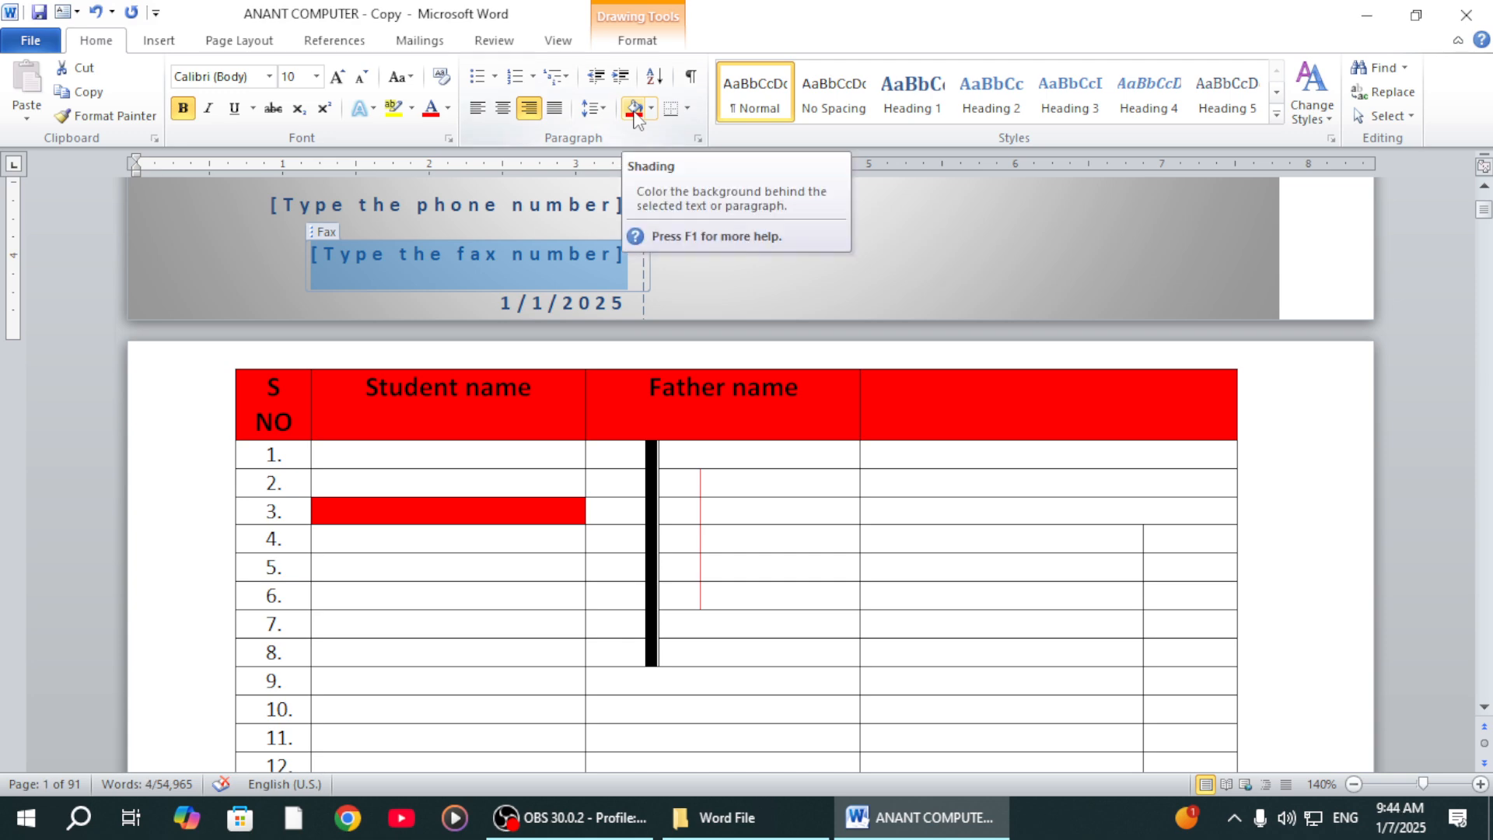
pyautogui.click(490, 510)
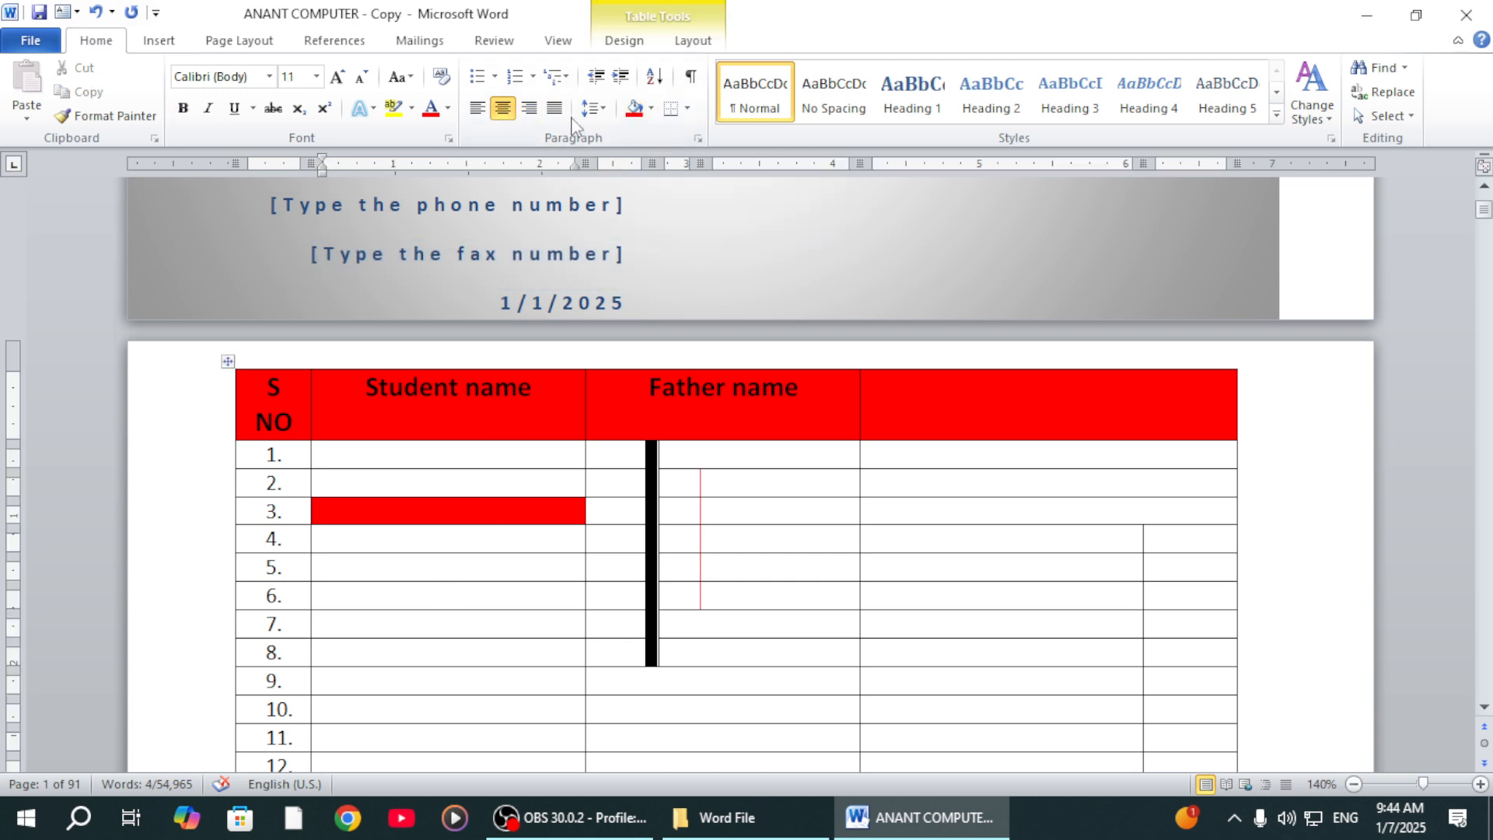
pyautogui.click(624, 39)
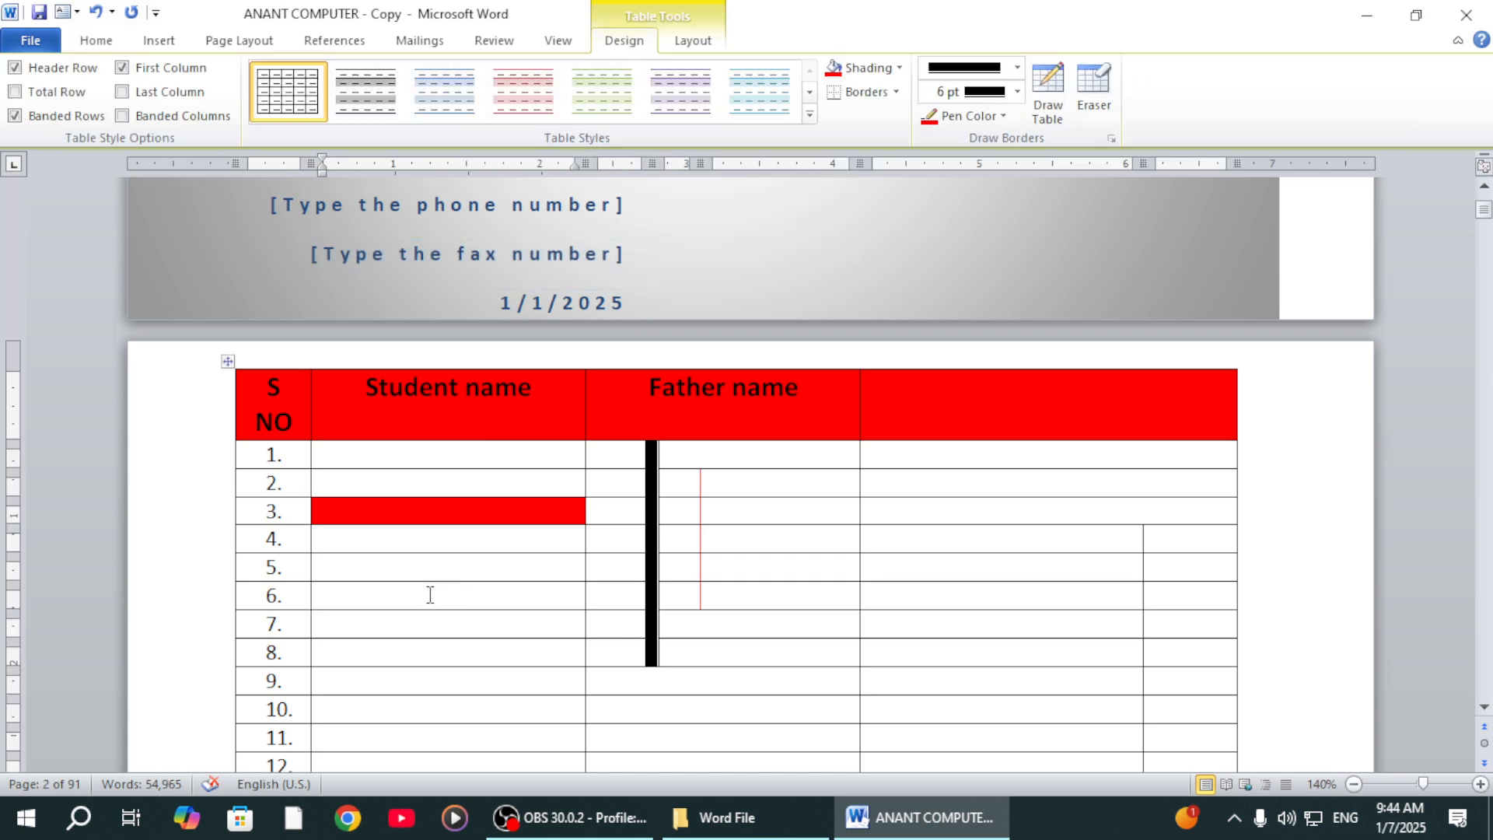
pyautogui.click(831, 75)
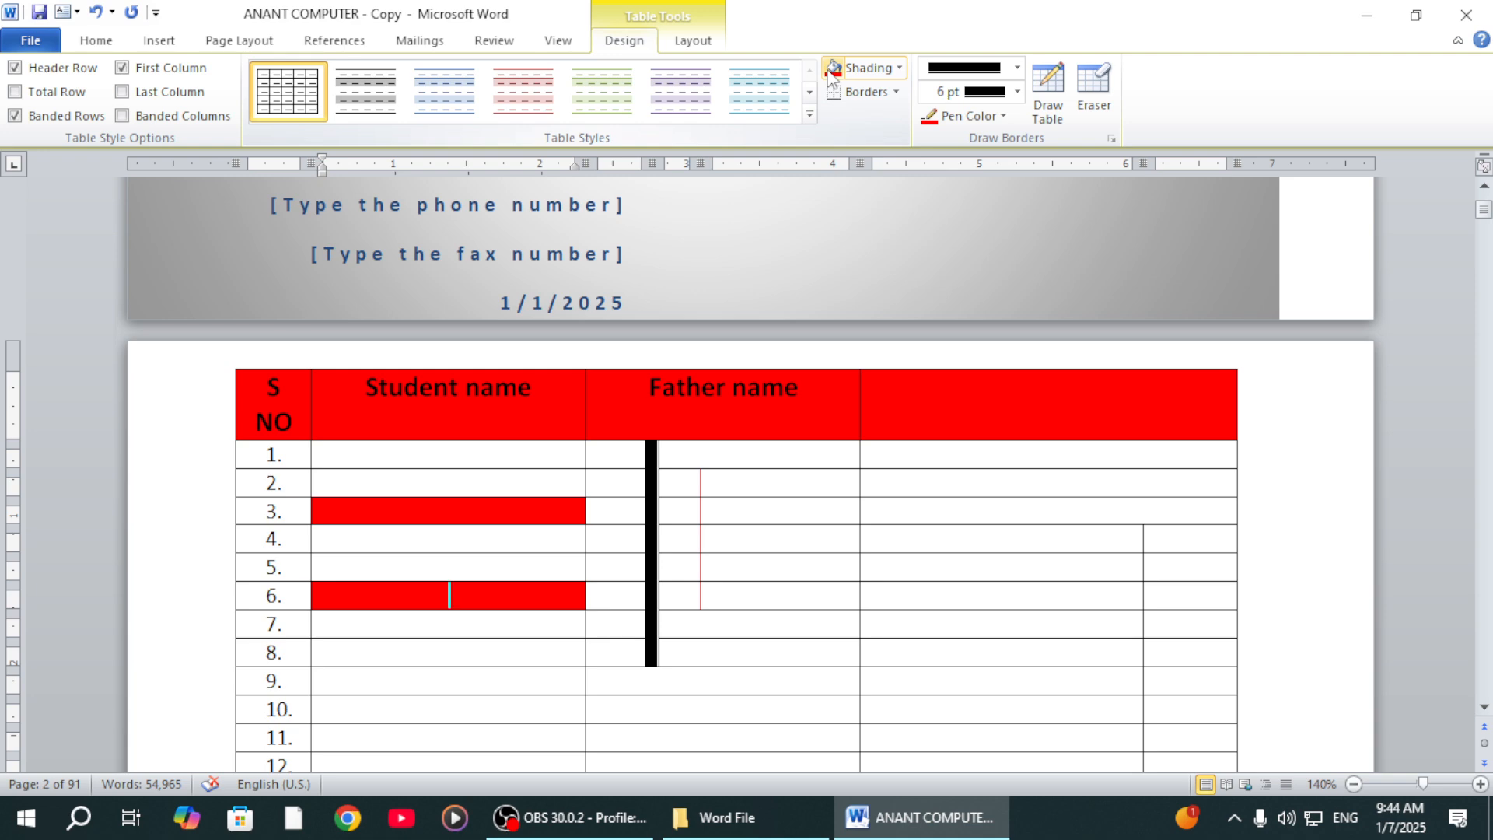
pyautogui.click(946, 620)
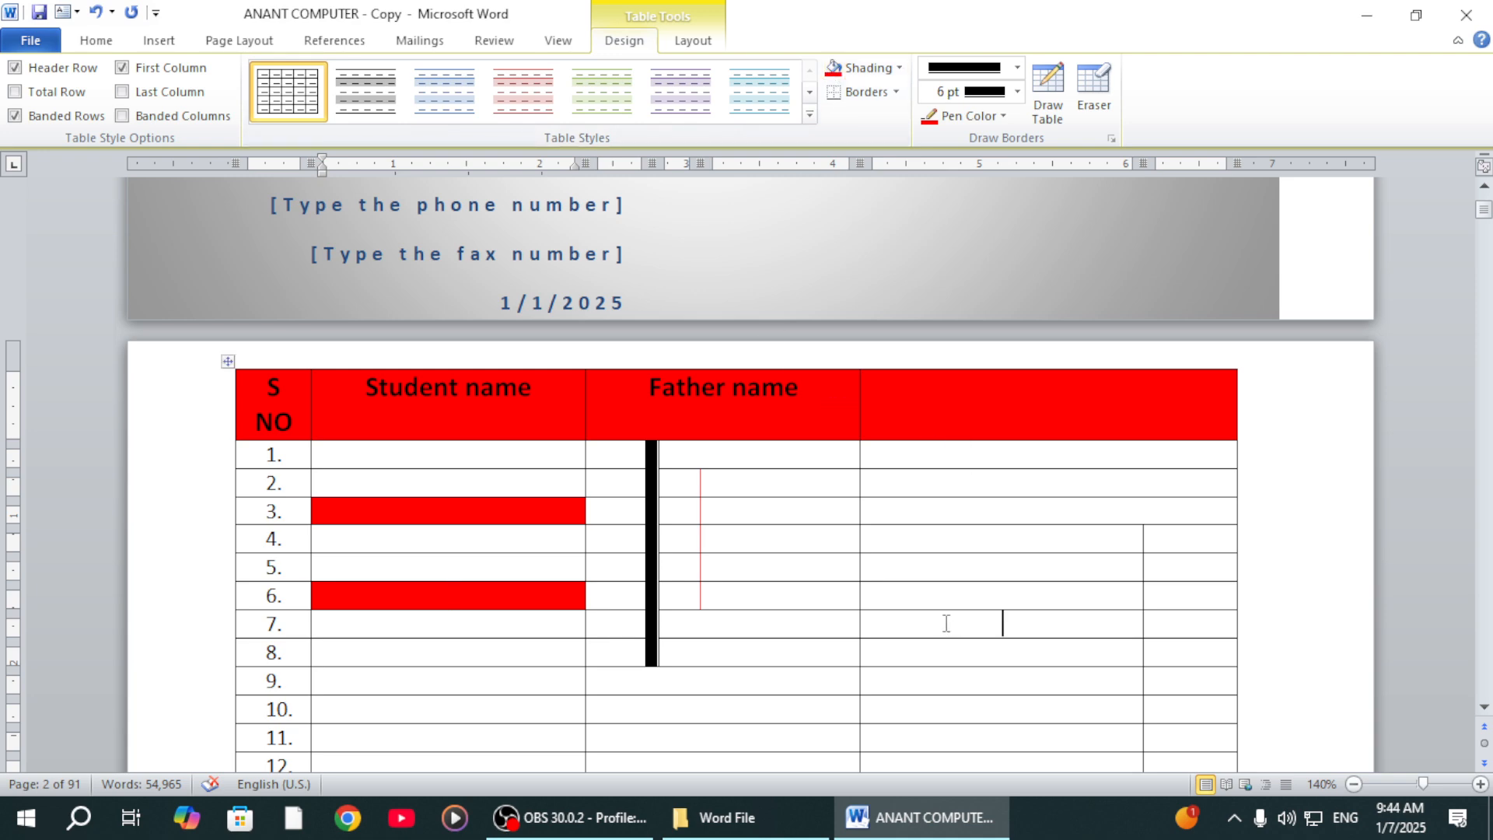
# Shade the numbered-row cells of the untitled column beside Father name with standard blue
pyautogui.click(939, 496)
pyautogui.moveTo(939, 496); pyautogui.dragTo(1004, 766)
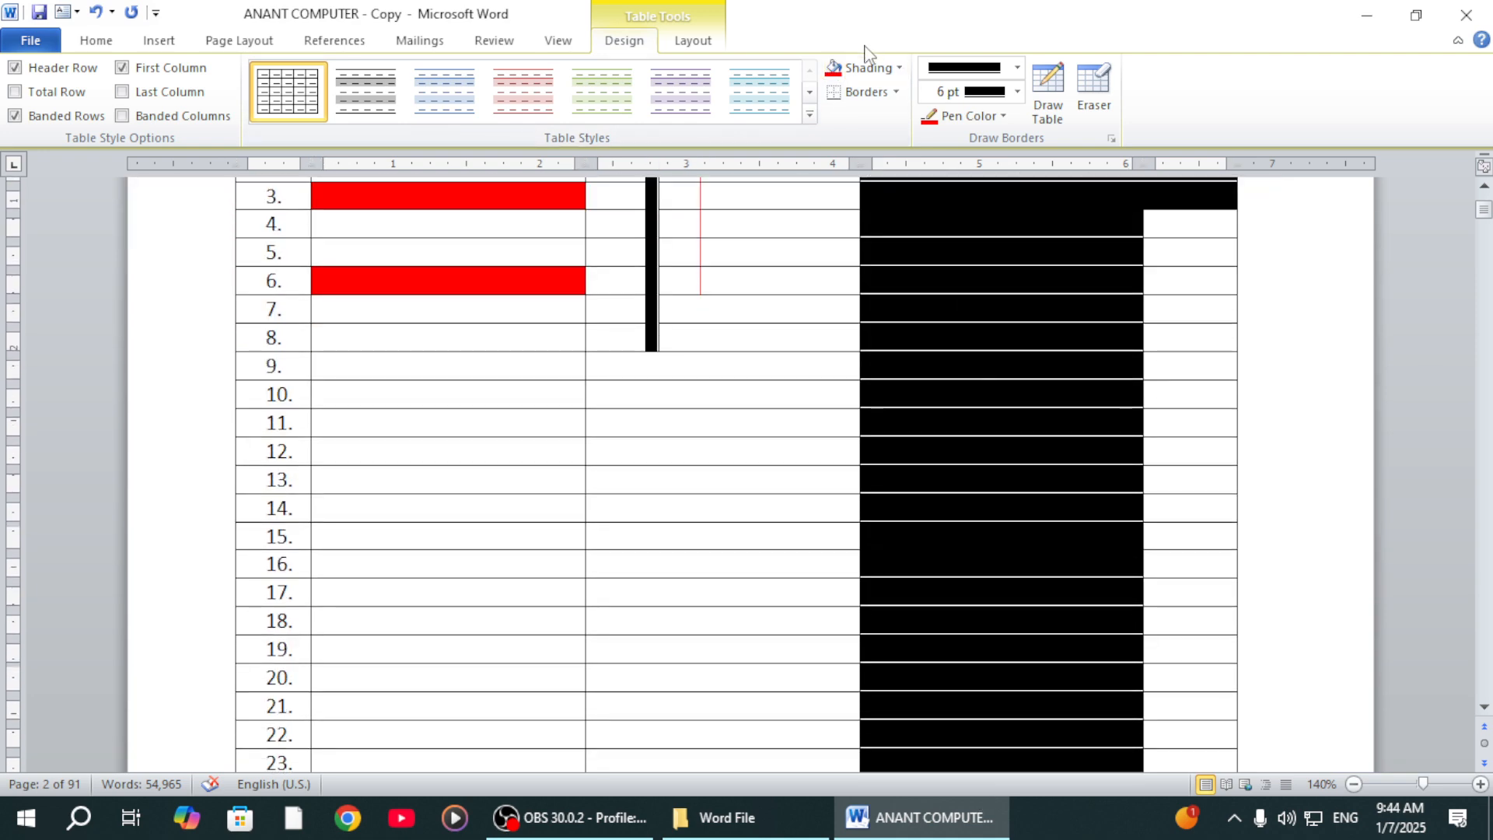
pyautogui.click(899, 67)
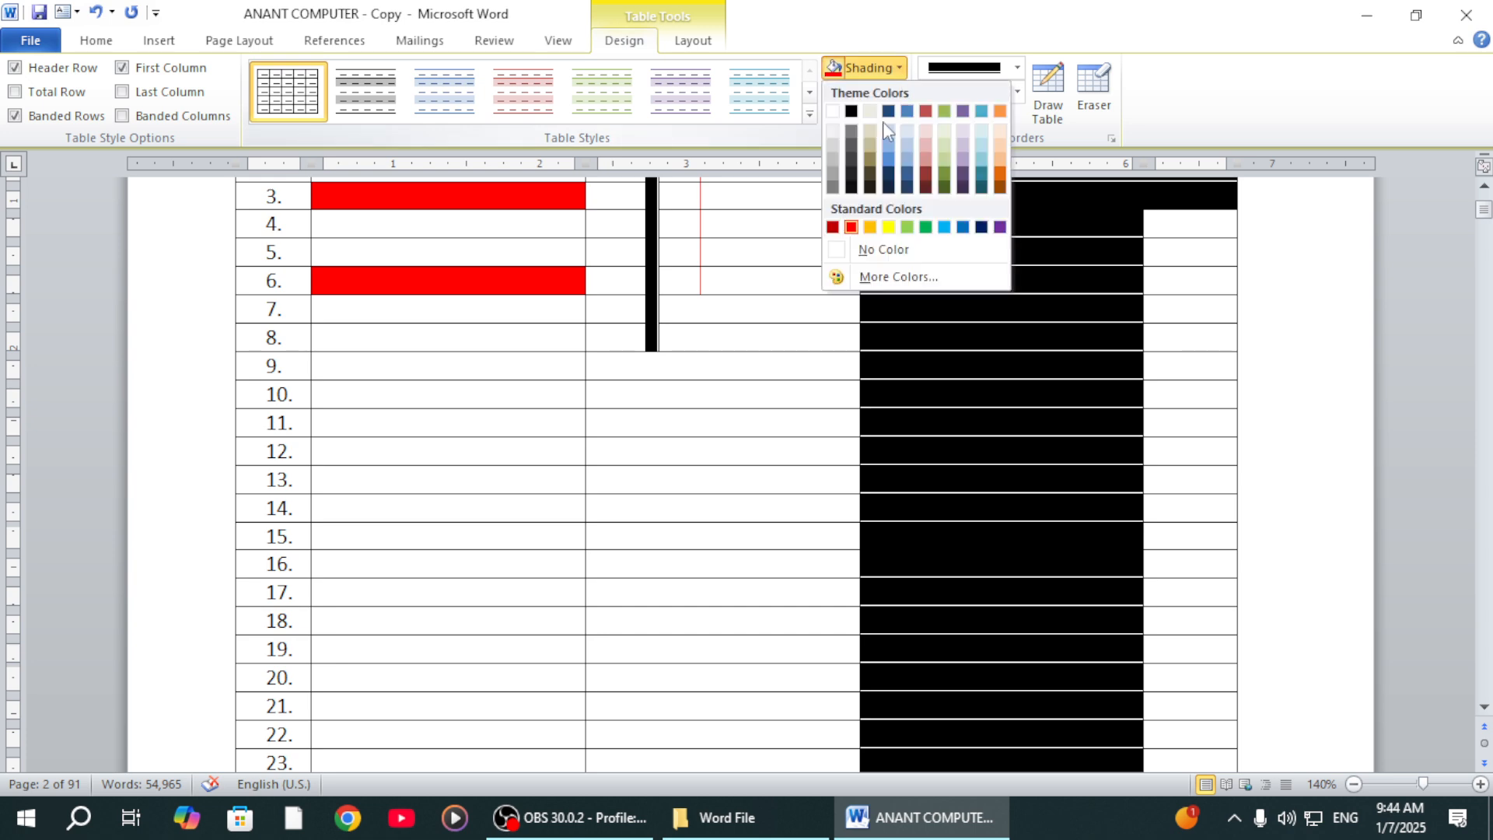
pyautogui.click(963, 226)
pyautogui.click(770, 451)
pyautogui.click(675, 499)
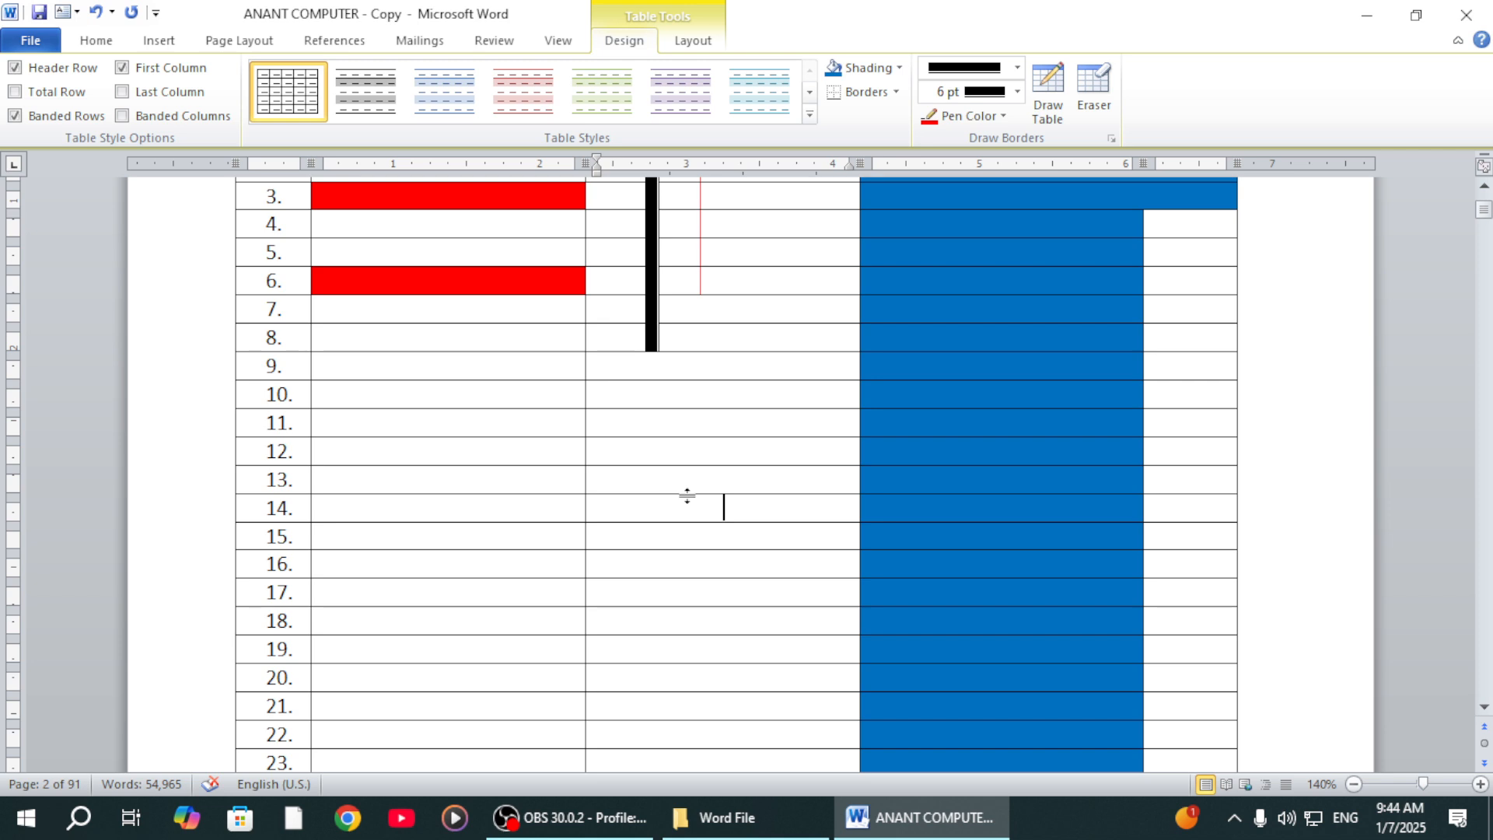
# Undo the recent cell shading, drawn lines and erased dividers in the student table
pyautogui.hotkey('ctrl', 'z')
pyautogui.hotkey('ctrl', 'z')
pyautogui.hotkey('ctrl', 'z')
pyautogui.hotkey('ctrl', 'z')
pyautogui.hotkey('ctrl', 'z')
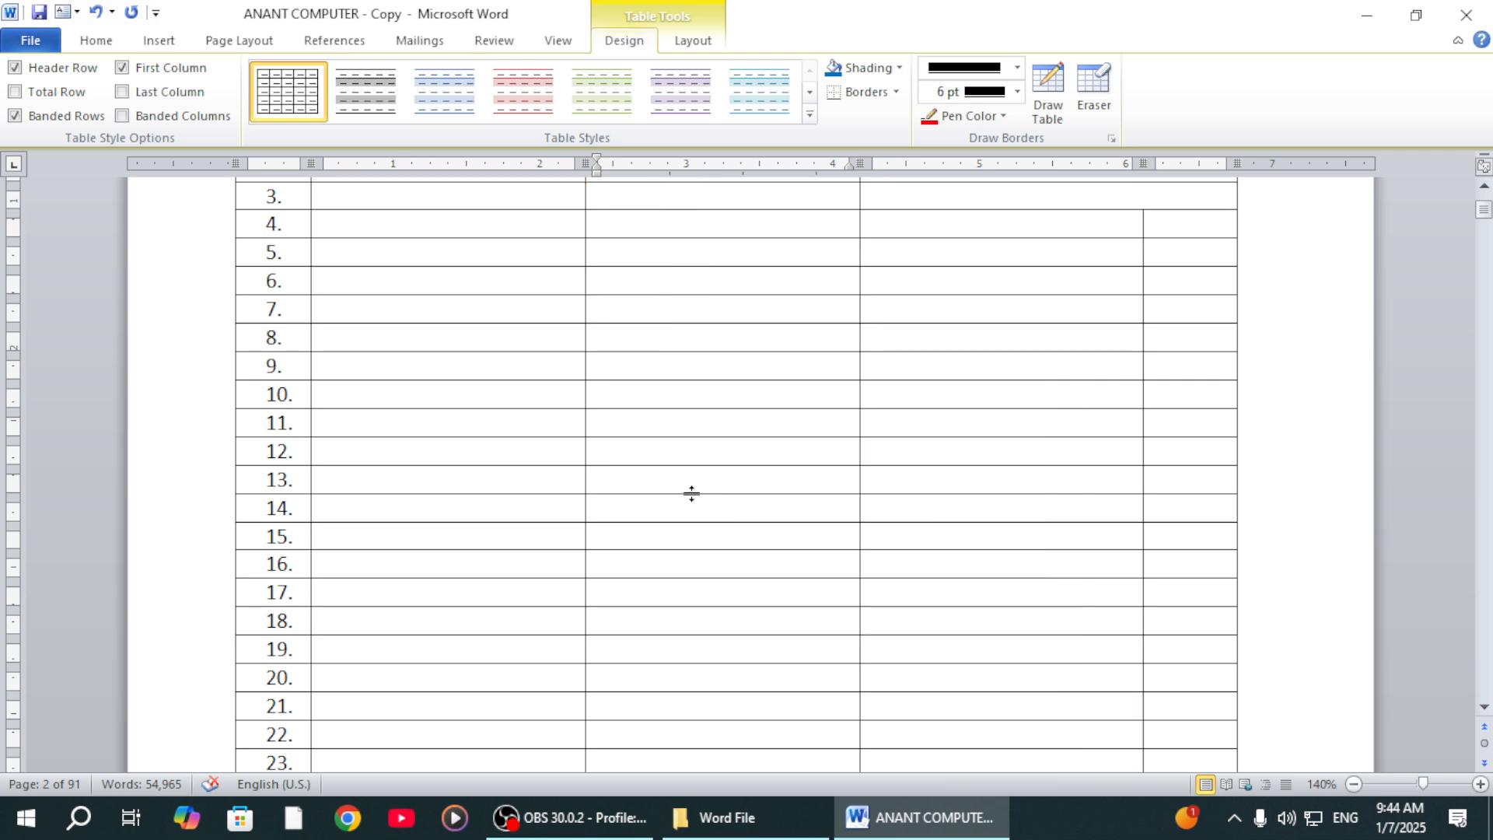
pyautogui.hotkey('ctrl', 'z')
pyautogui.hotkey('ctrl', 'z')
pyautogui.hotkey('ctrl', 'z')
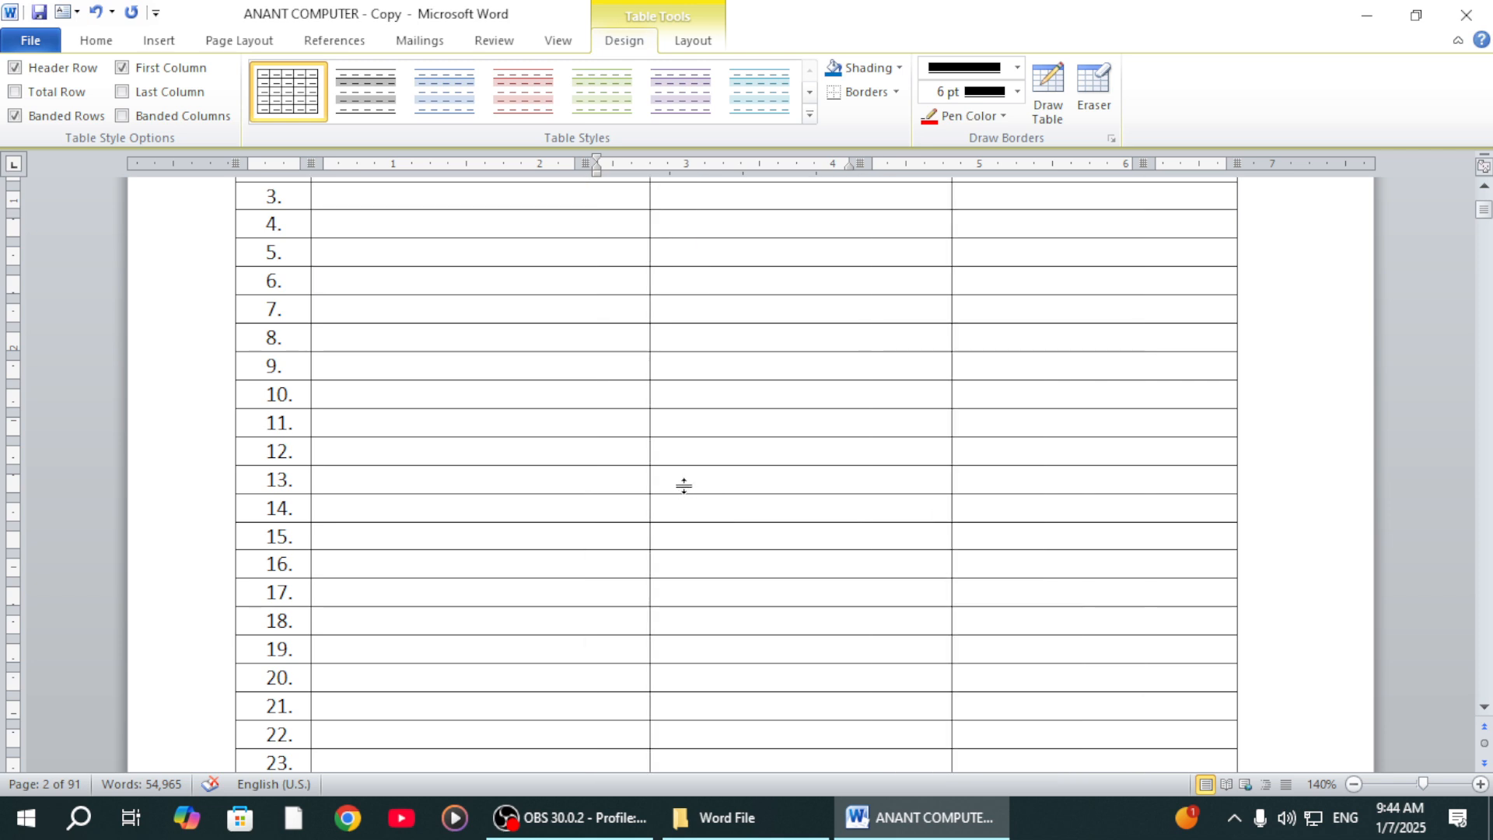
pyautogui.scroll(-10, 688, 490)
pyautogui.scroll(15, 684, 487)
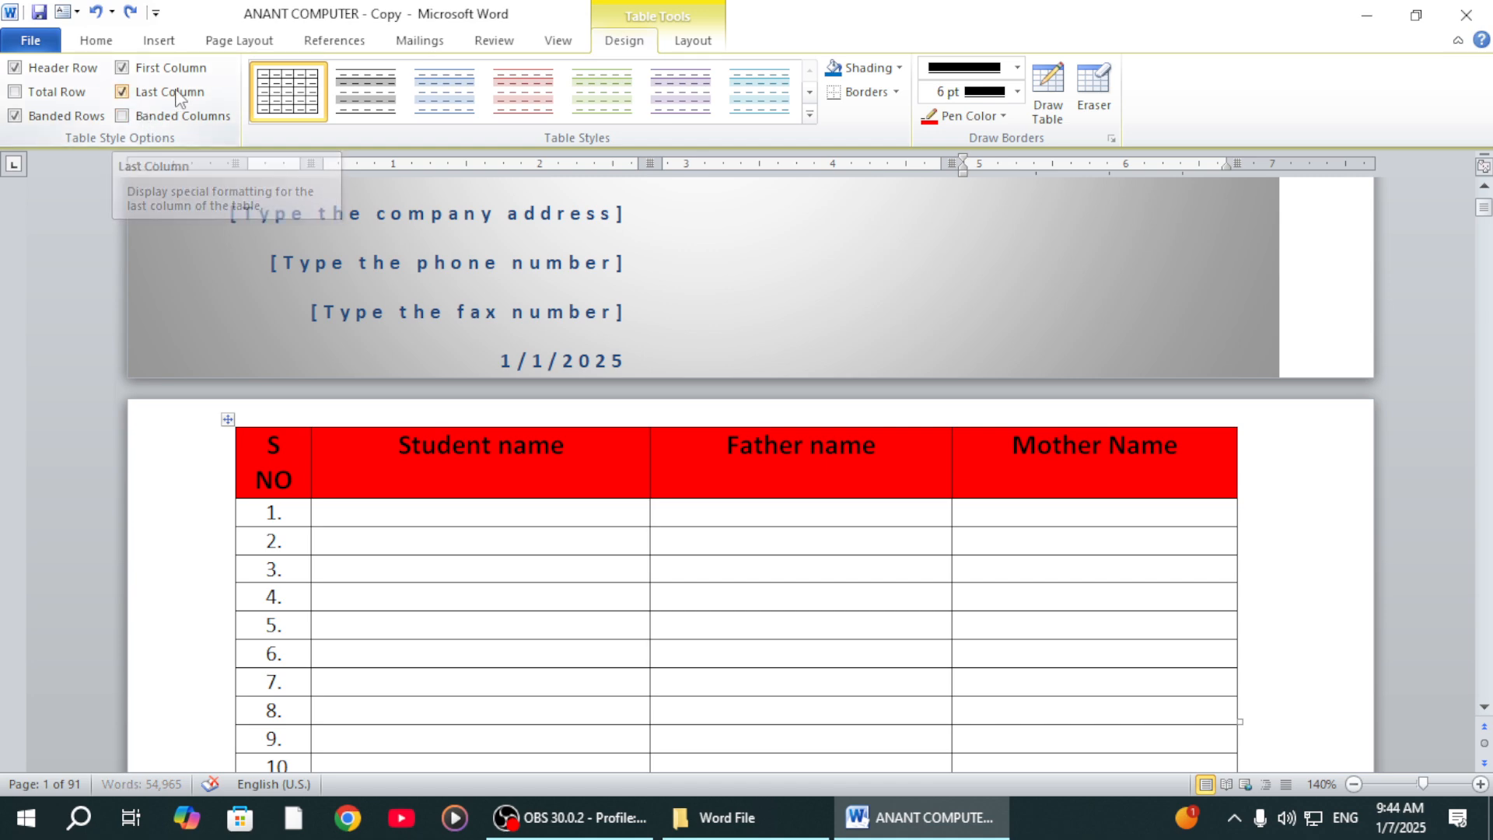
# Turn on the table's Last Column style option and turn off First Column, Header Row and Banded Rows
pyautogui.click(122, 92)
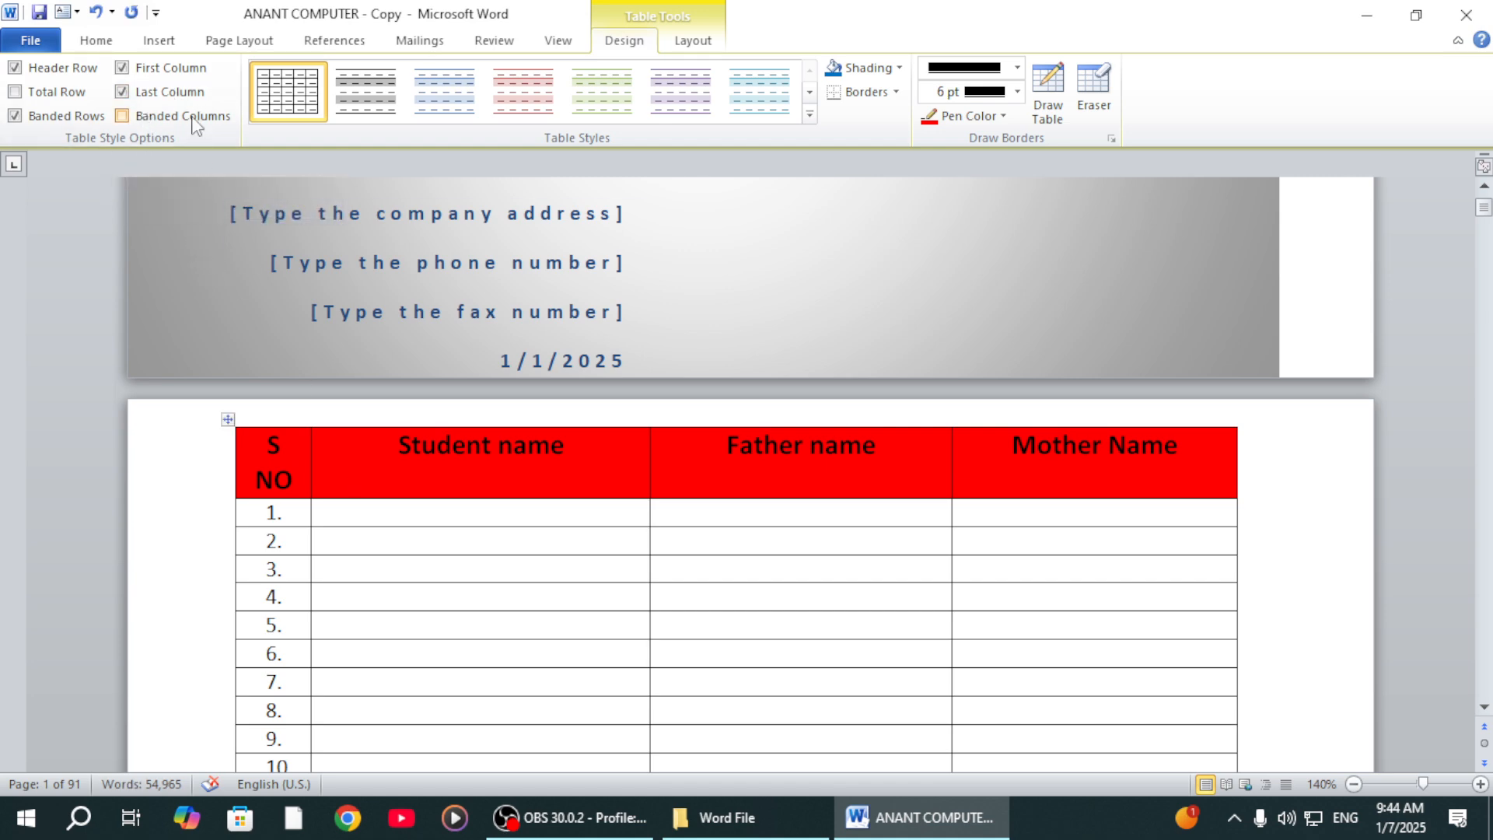
pyautogui.click(183, 94)
pyautogui.click(336, 445)
pyautogui.click(175, 92)
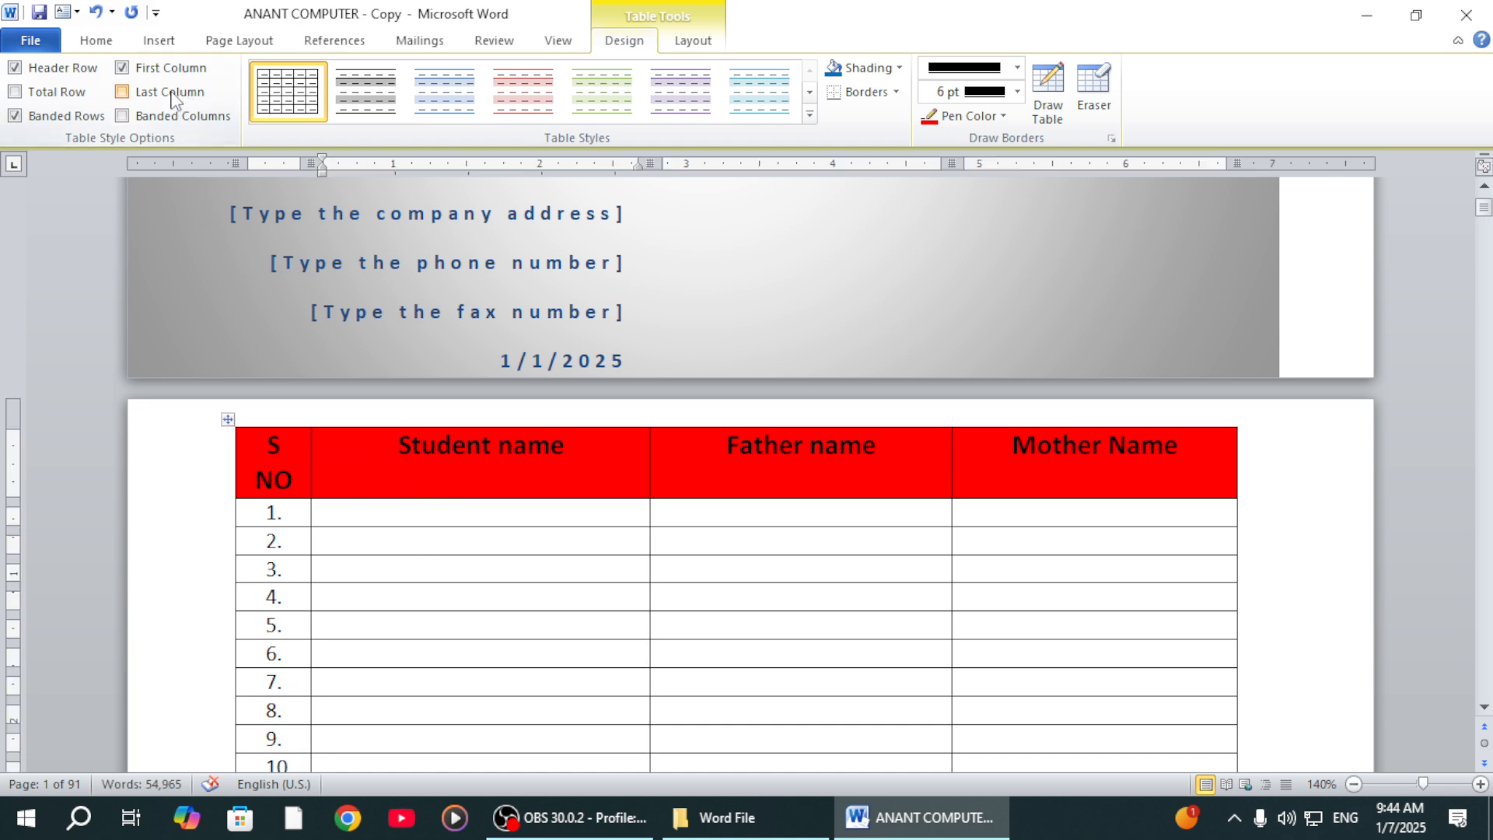
pyautogui.click(171, 72)
pyautogui.click(60, 70)
pyautogui.click(39, 115)
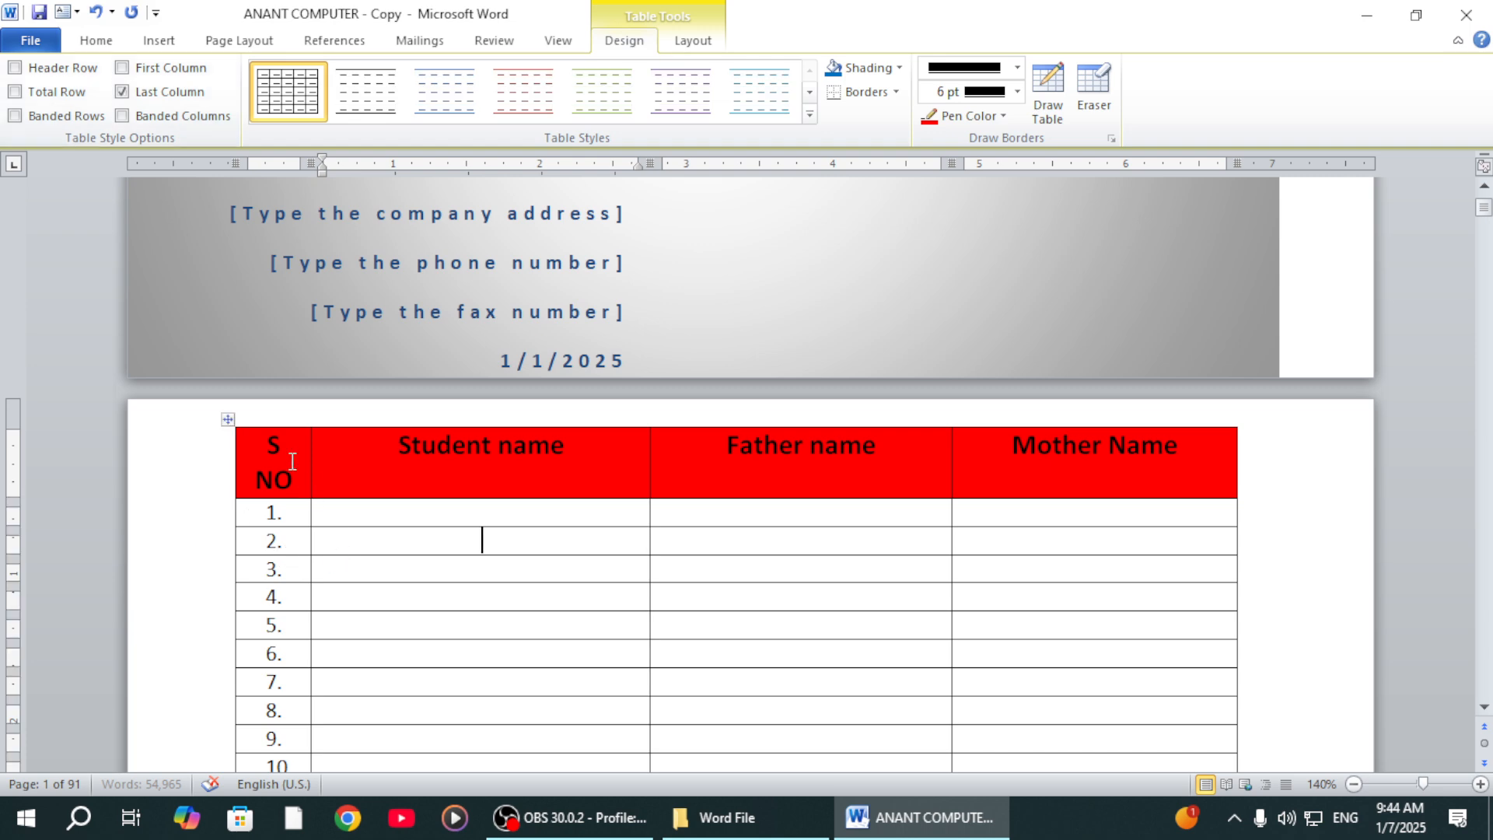
# Select the whole student table and turn on its Header Row, Total Row, Banded Rows and First Column style options
pyautogui.moveTo(281, 455); pyautogui.dragTo(1048, 749)
pyautogui.scroll(20, 600, 567)
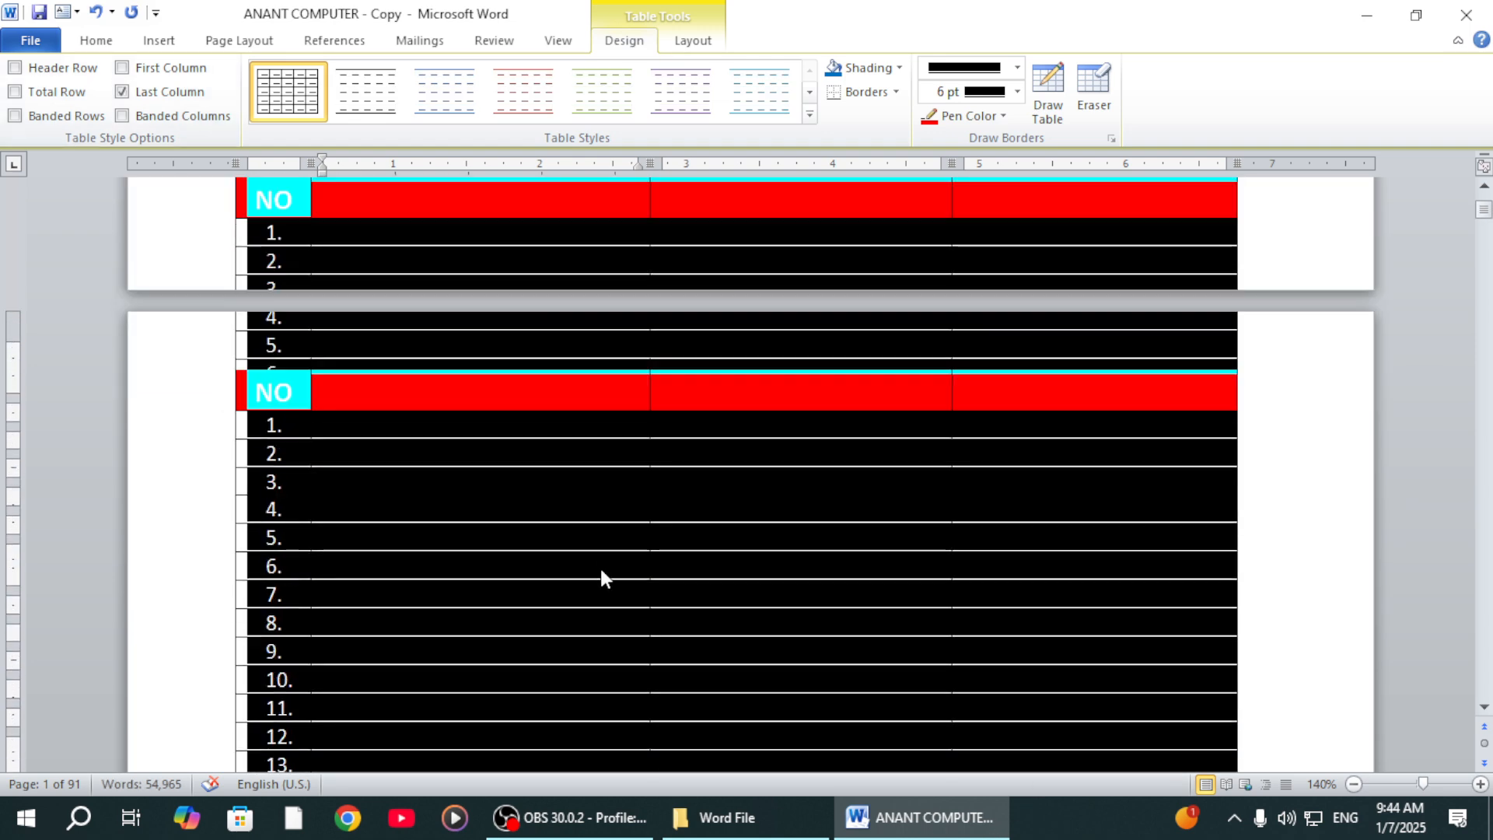
pyautogui.scroll(-15, 234, 405)
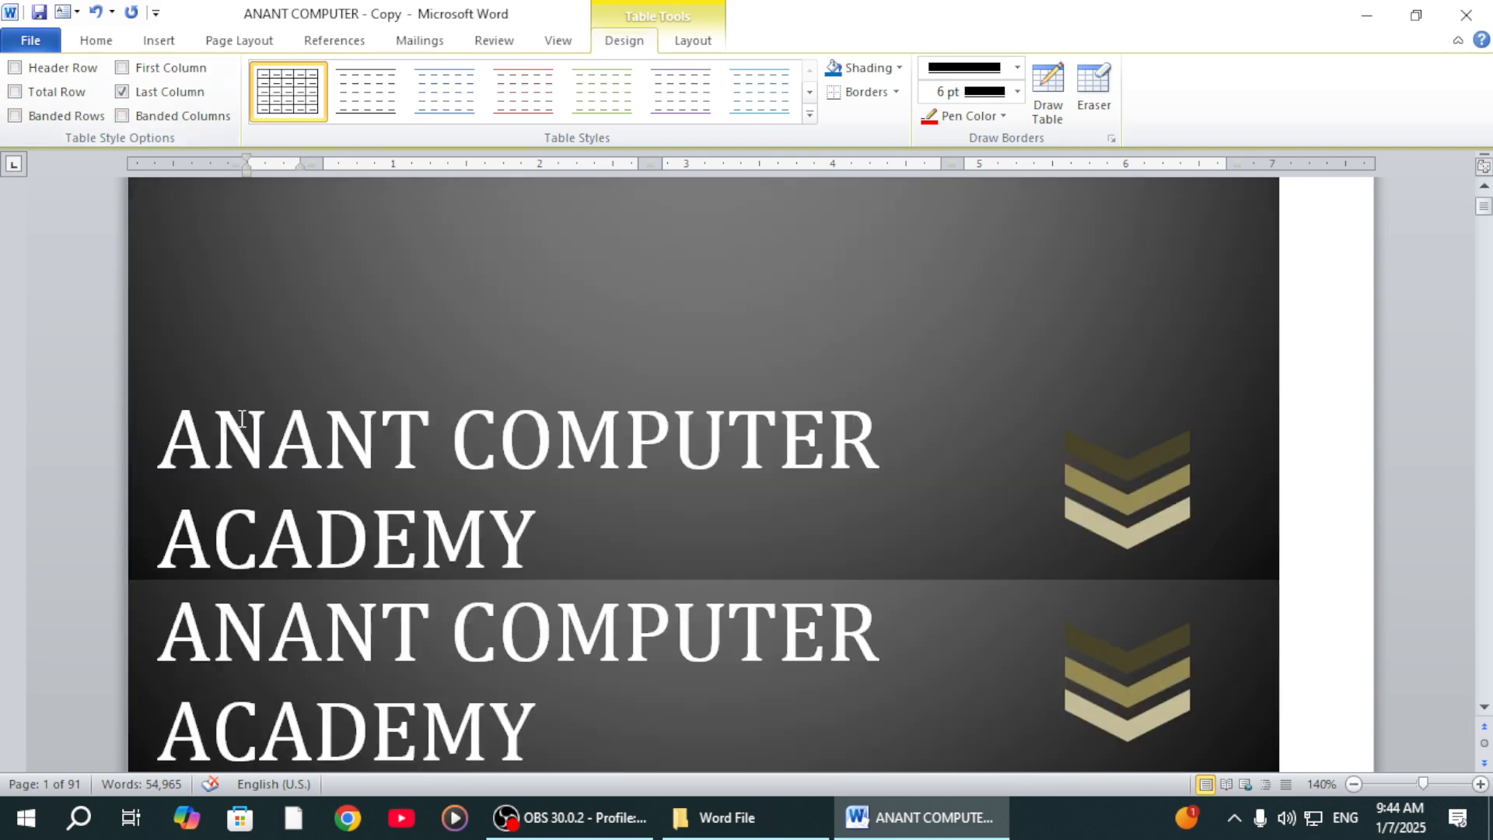
pyautogui.scroll(-2, 222, 422)
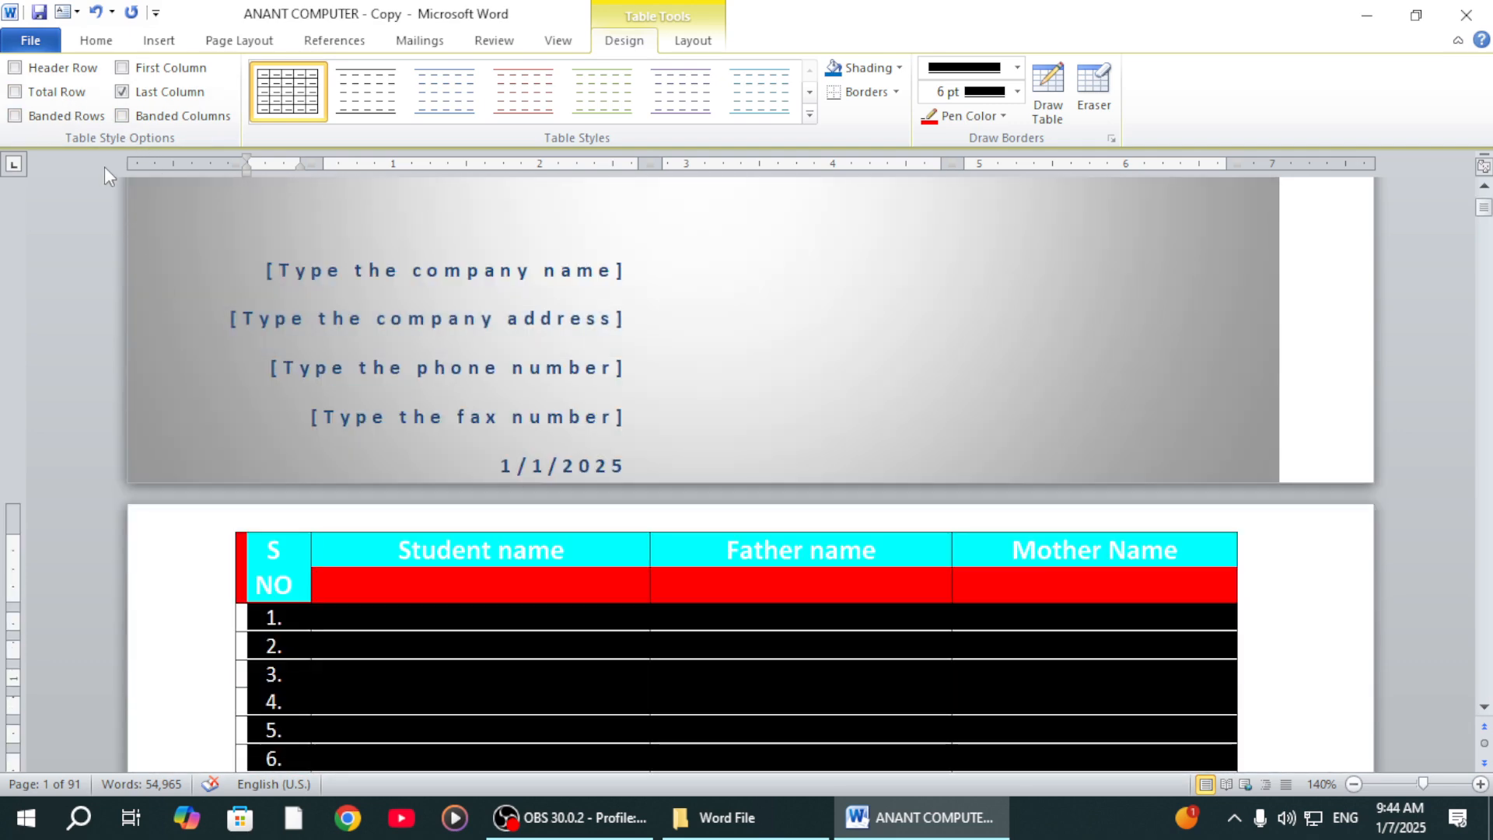
pyautogui.click(17, 78)
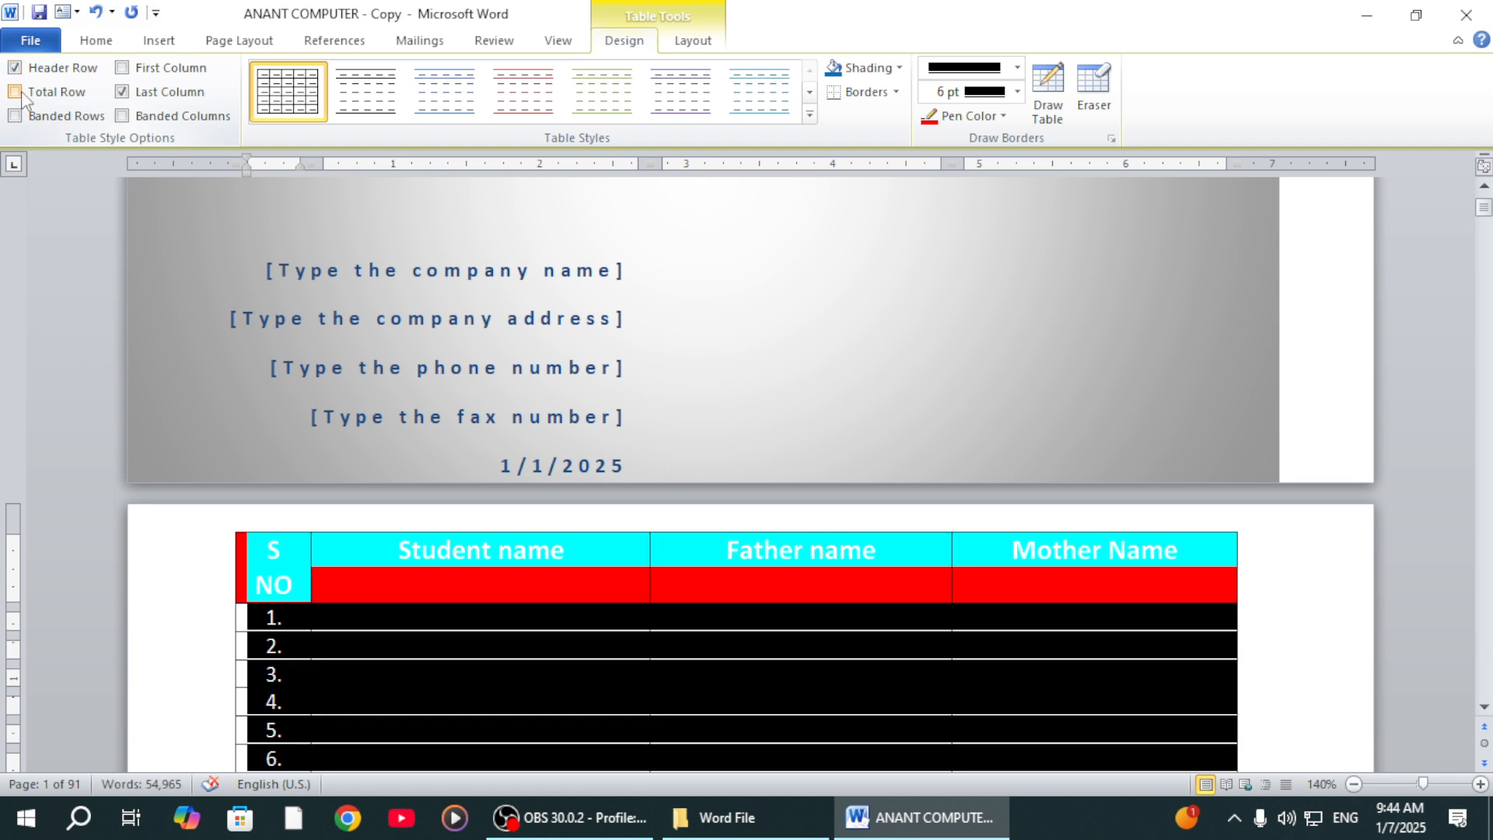
pyautogui.click(17, 92)
pyautogui.click(16, 115)
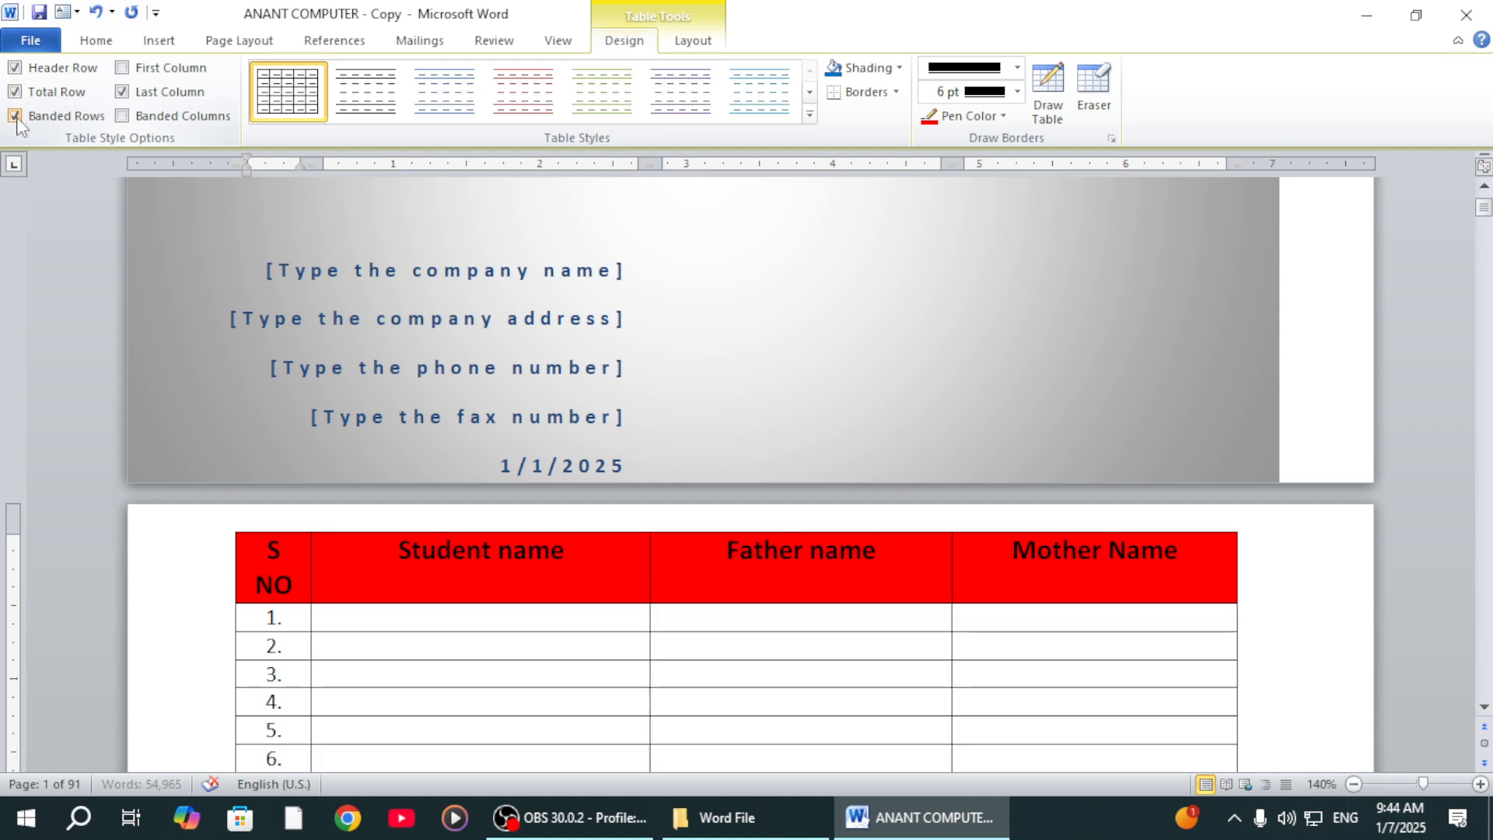
pyautogui.click(122, 69)
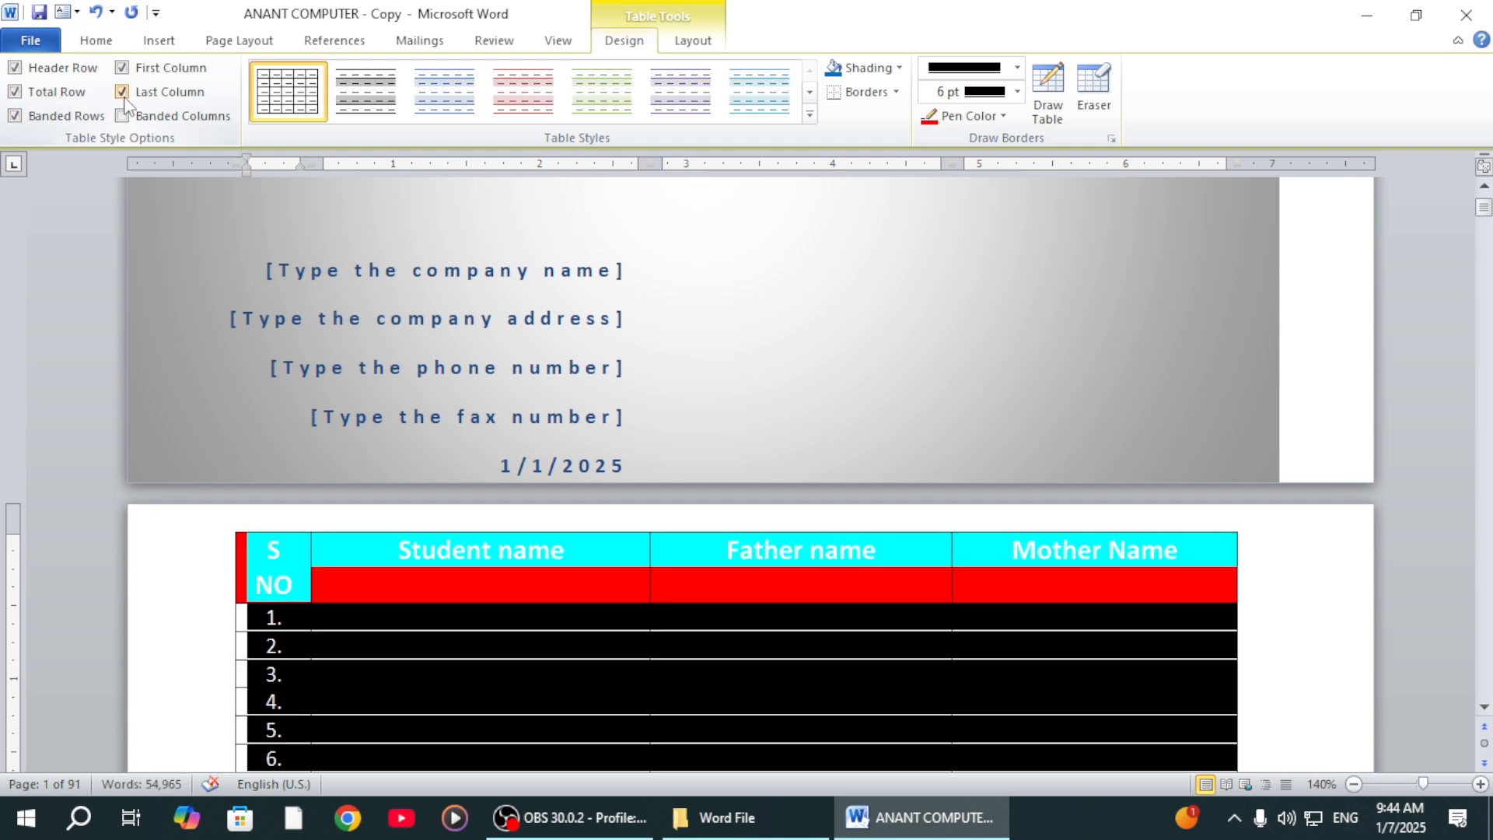
pyautogui.click(122, 92)
# Turn off all style options of the table: Header Row, Total Row, Banded Rows, First Column and Last Column
pyautogui.click(60, 69)
pyautogui.click(62, 91)
pyautogui.click(64, 115)
pyautogui.click(148, 68)
pyautogui.click(149, 92)
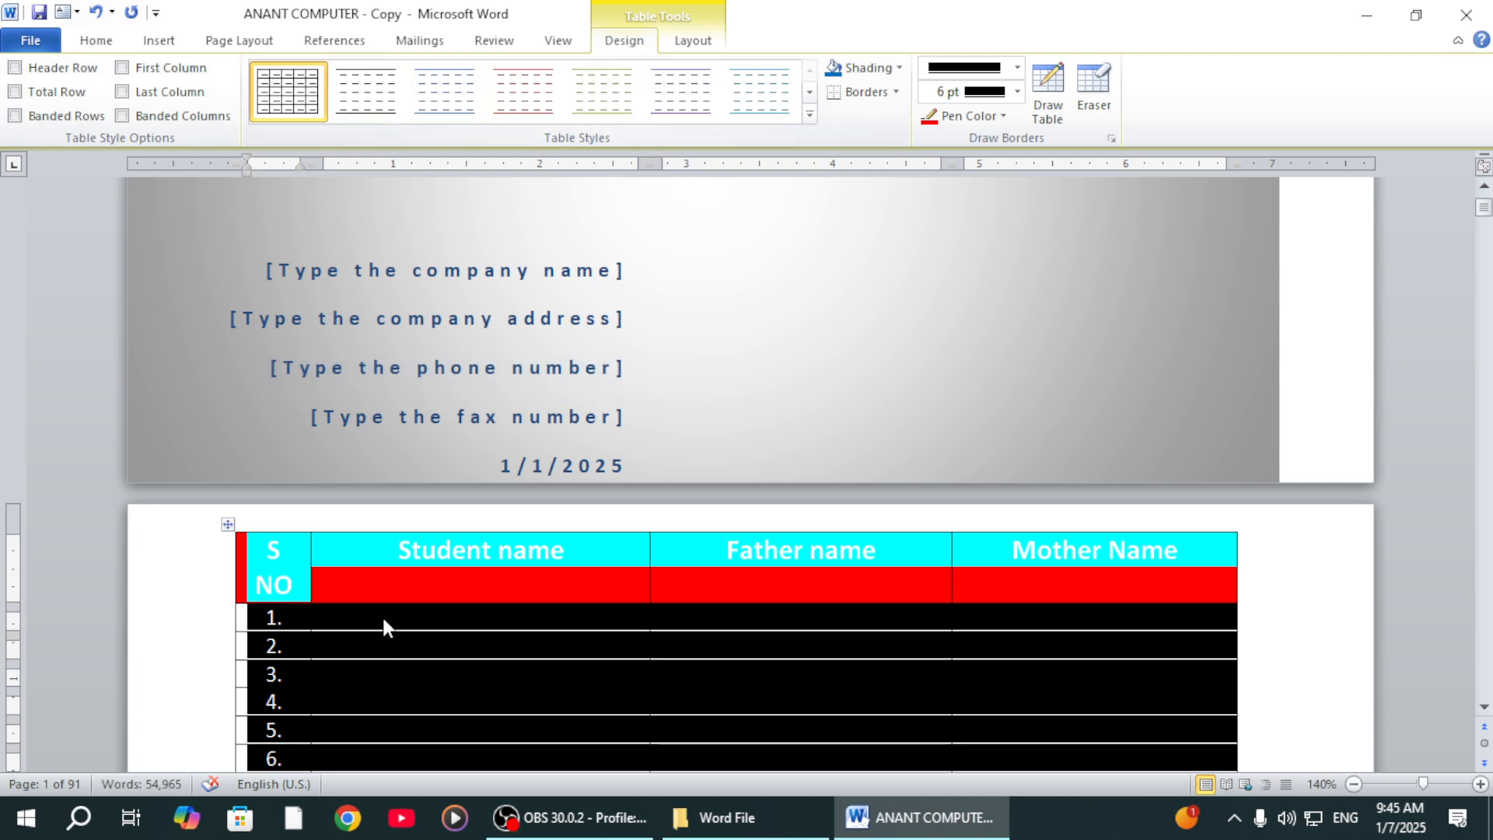
# Apply the blue light table style from the style gallery to the whole student table
pyautogui.click(444, 91)
pyautogui.scroll(-5, 539, 512)
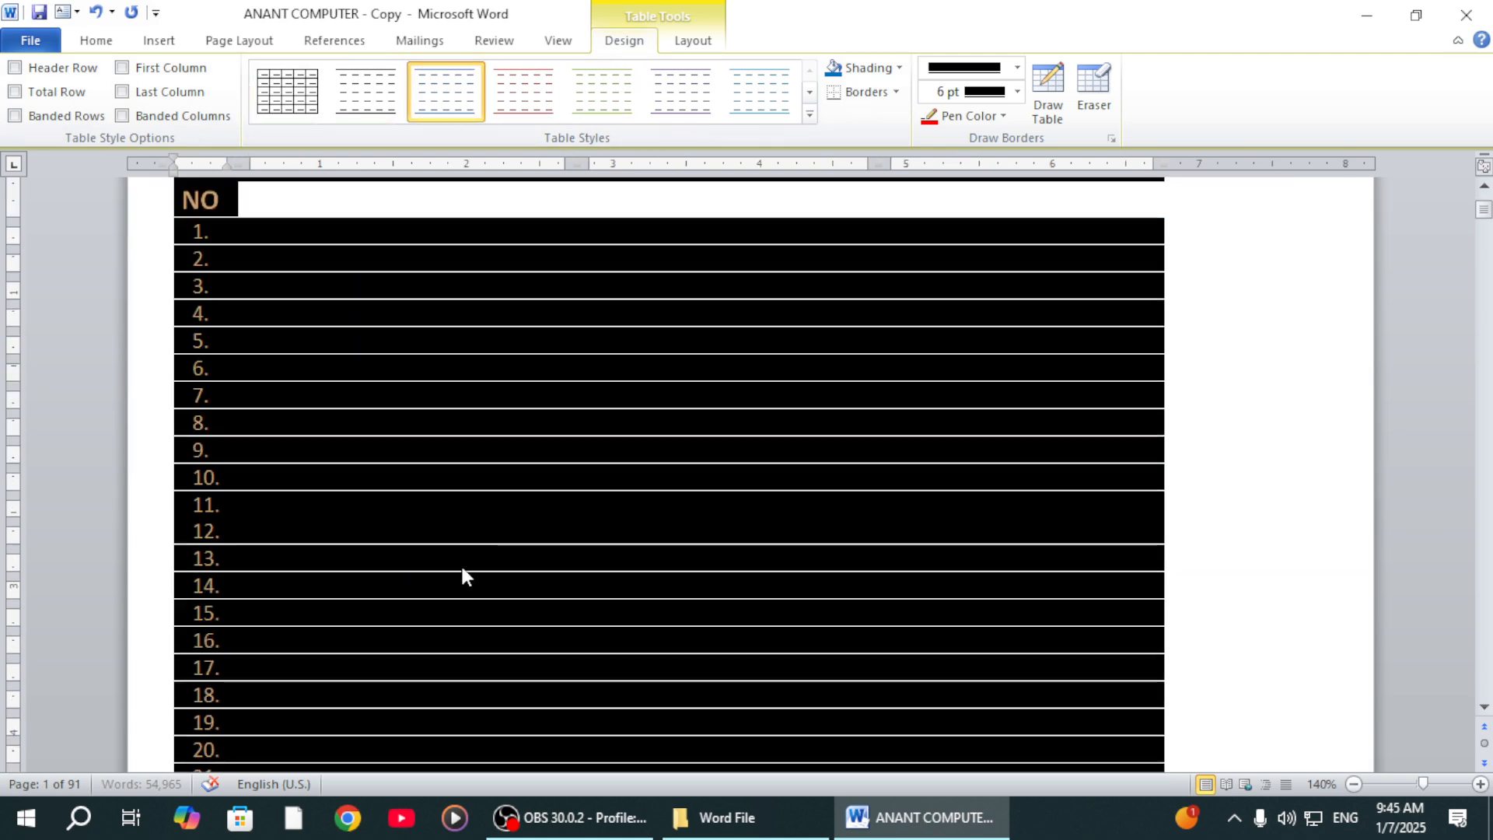
pyautogui.click(459, 563)
pyautogui.scroll(5, 435, 572)
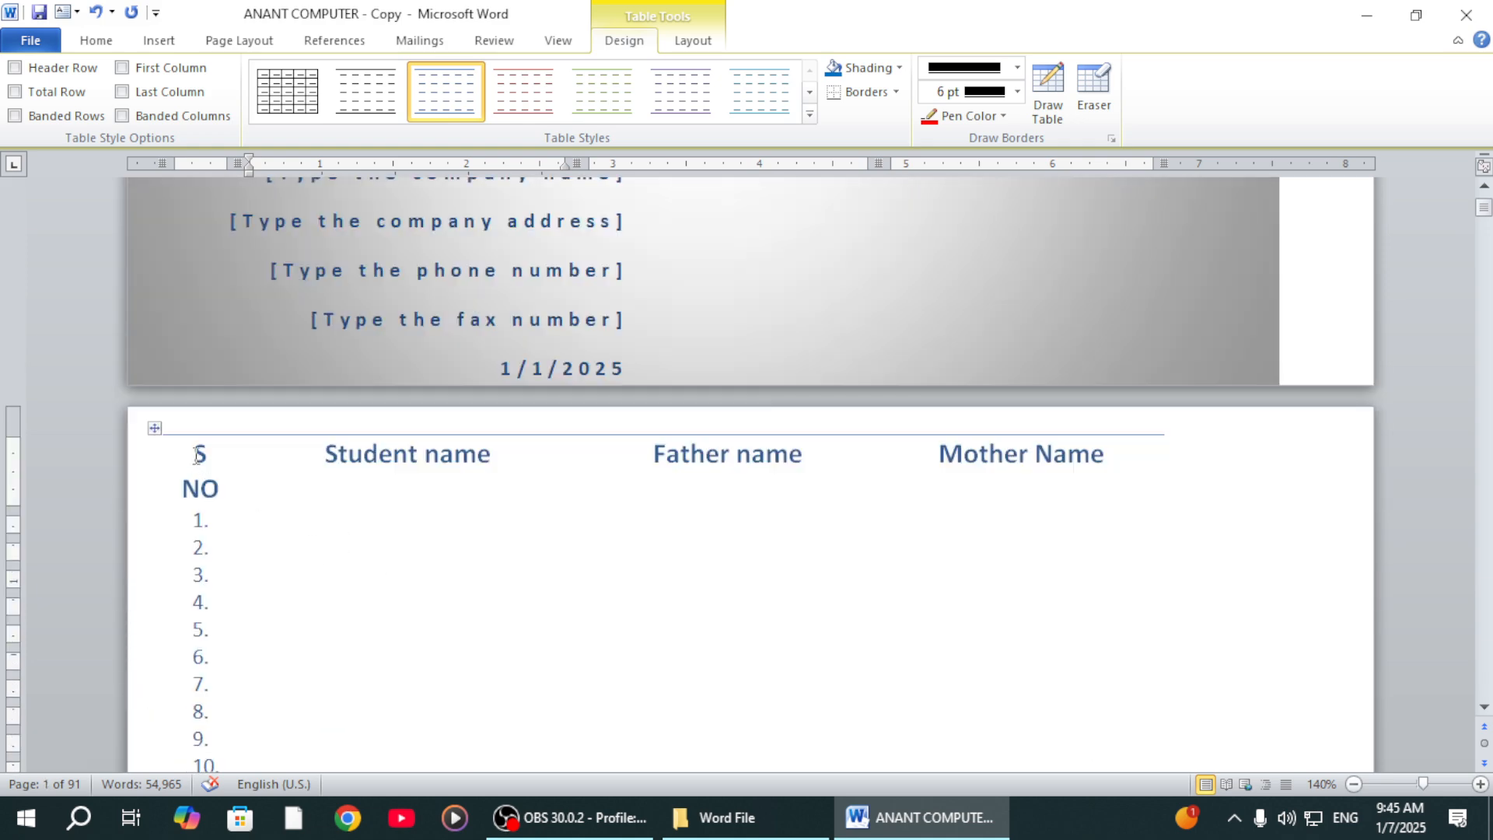
# Select the whole table and apply thick 6 pt black borders around all its cells
pyautogui.moveTo(198, 455); pyautogui.dragTo(1019, 720)
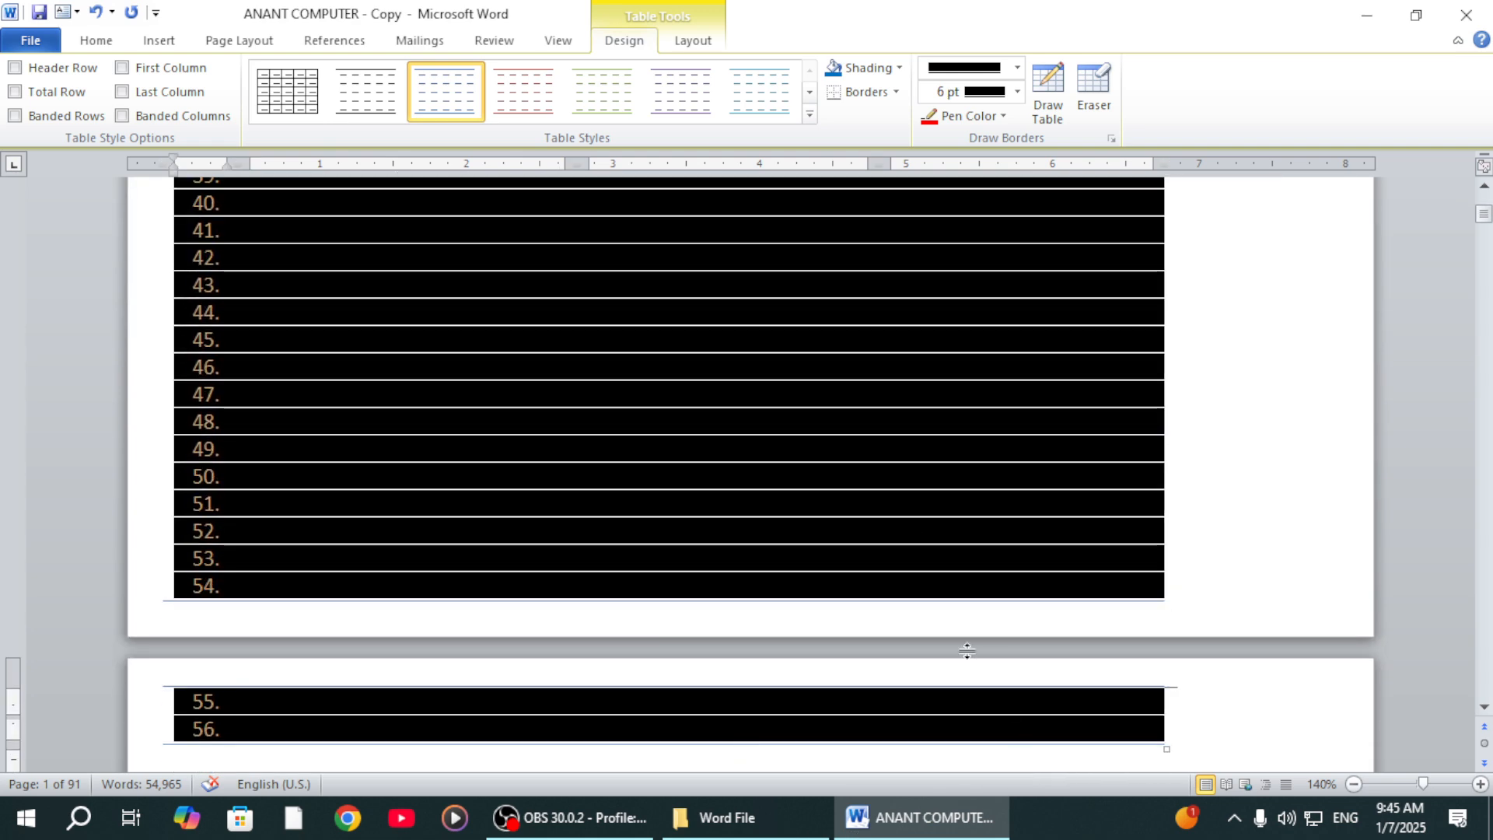
pyautogui.click(856, 92)
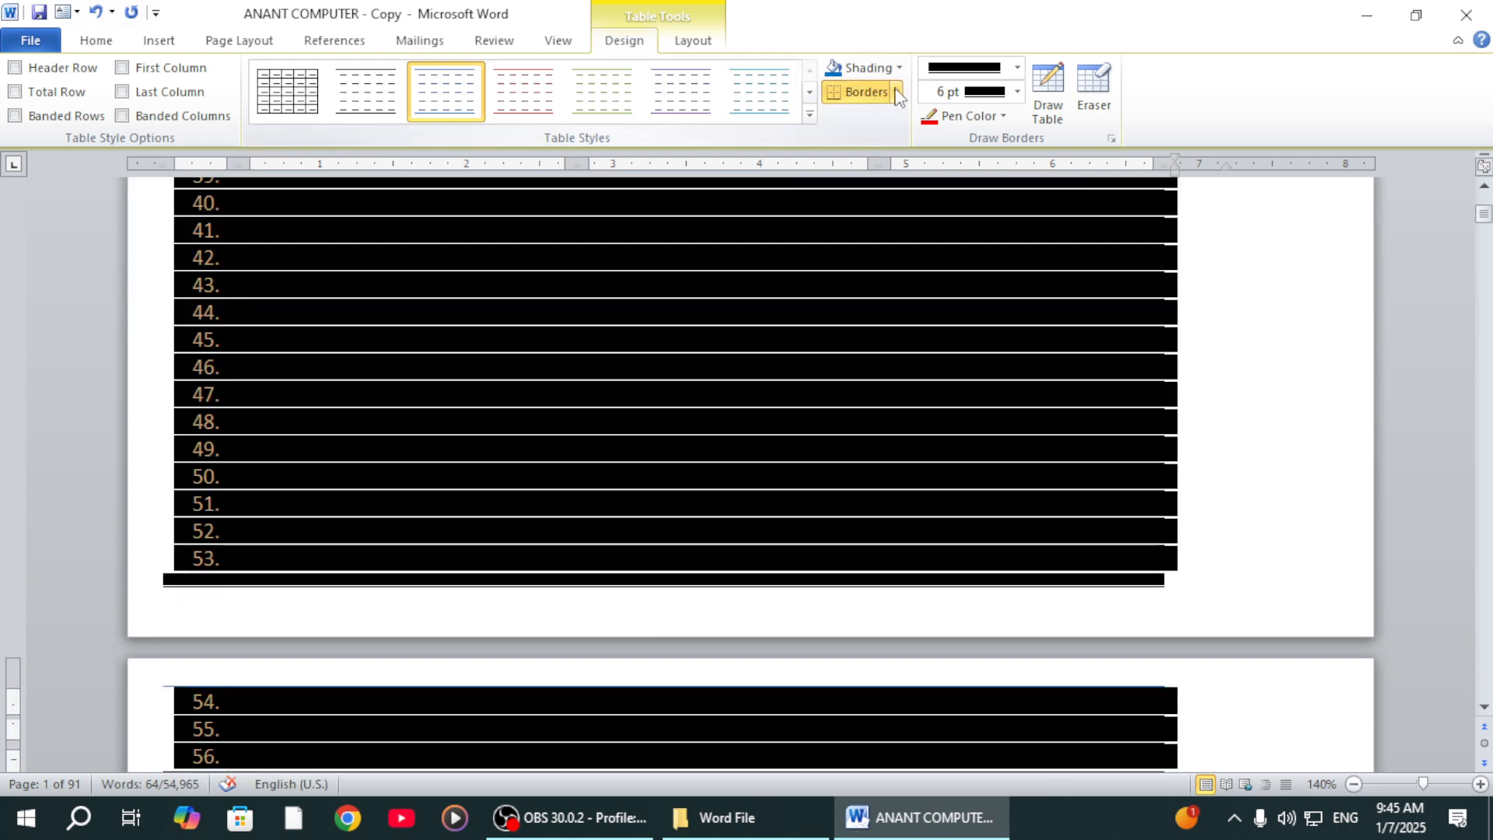
pyautogui.click(896, 92)
pyautogui.click(848, 243)
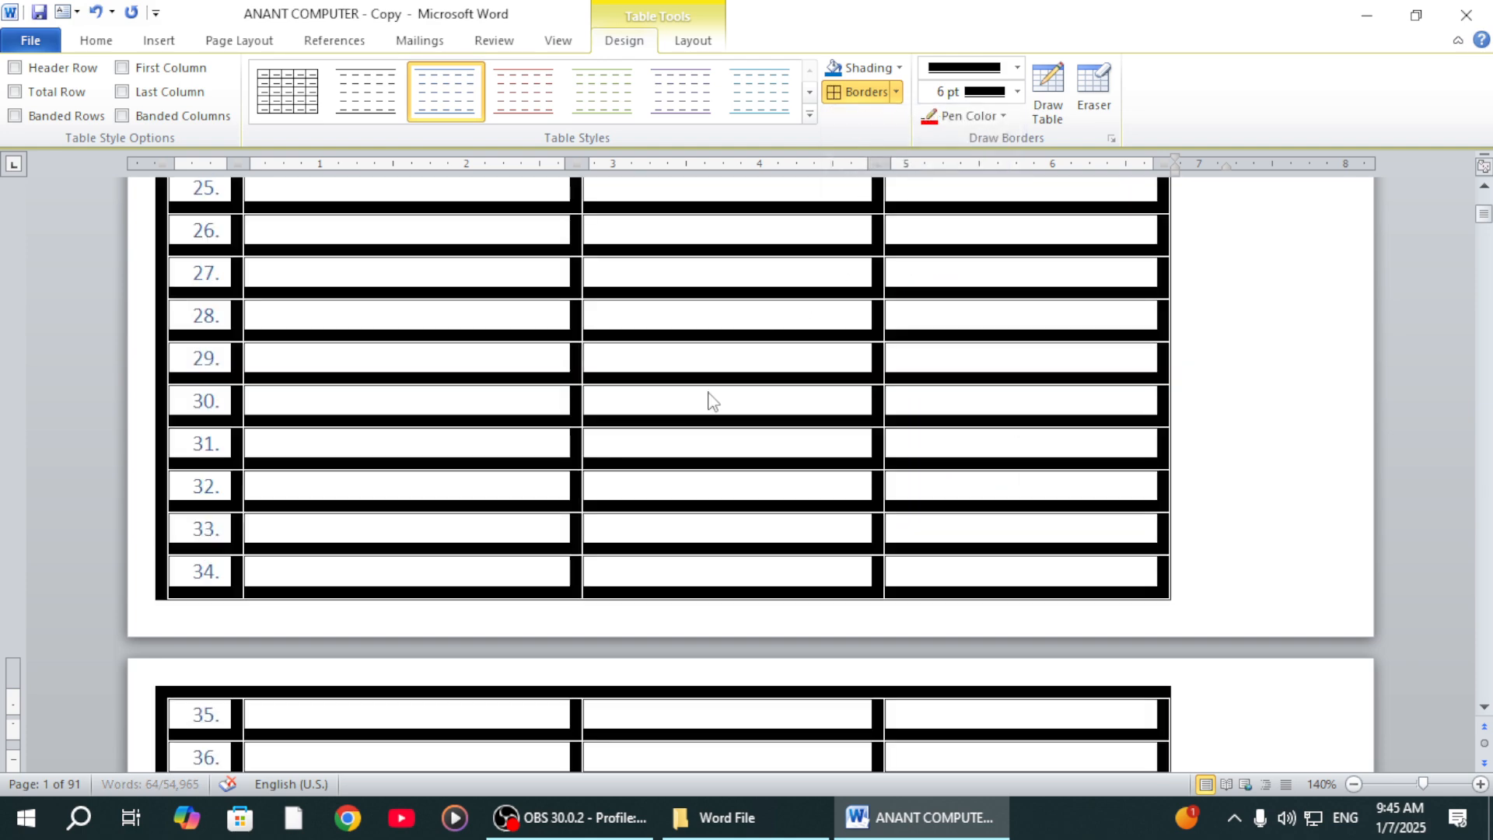
pyautogui.click(407, 443)
pyautogui.scroll(5, 459, 459)
pyautogui.scroll(10, 477, 482)
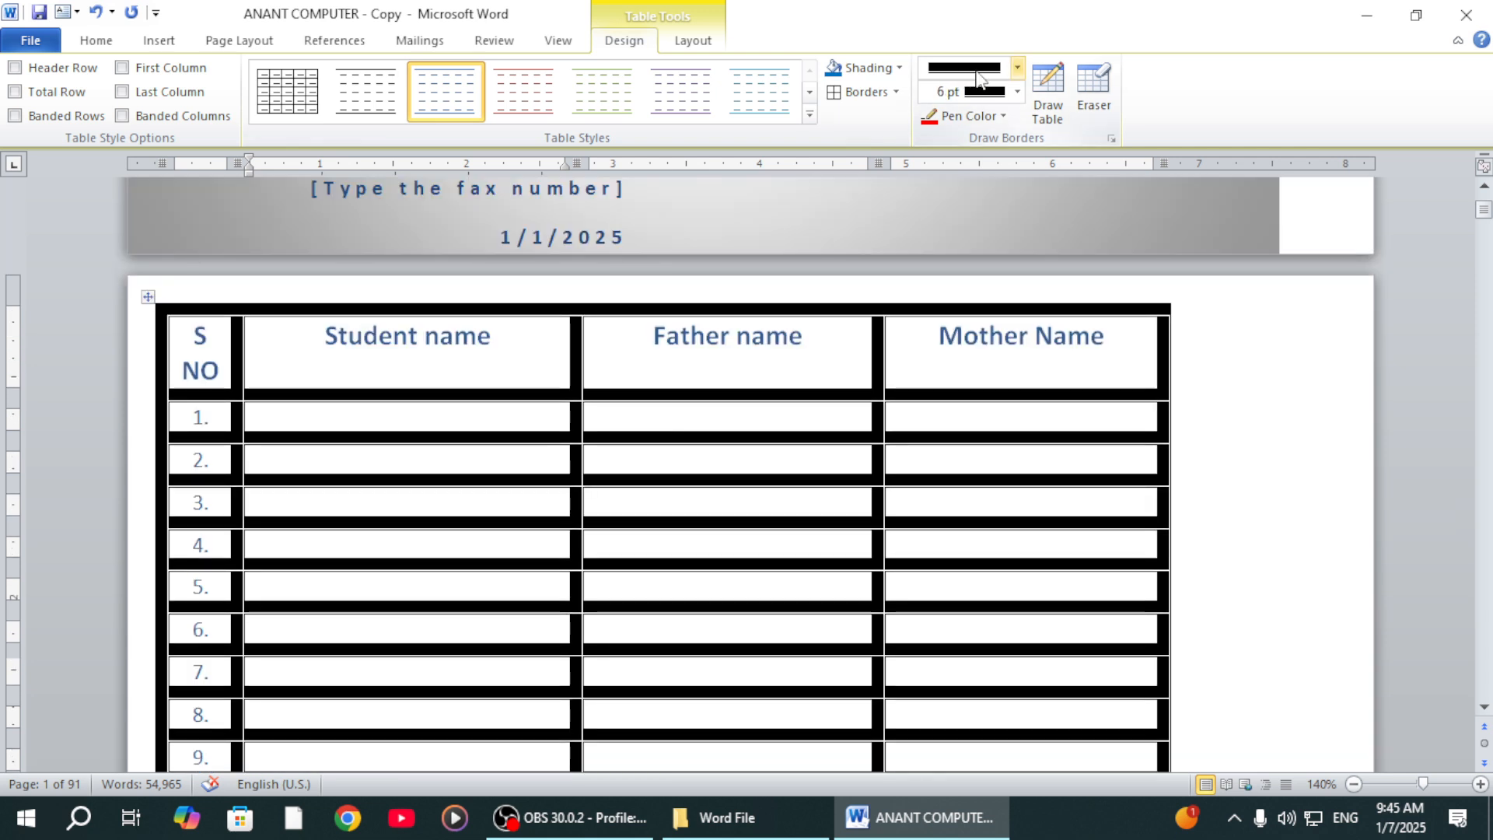
# Undo the thick borders and the blue table style to bring back the red-header grid
pyautogui.click(1017, 69)
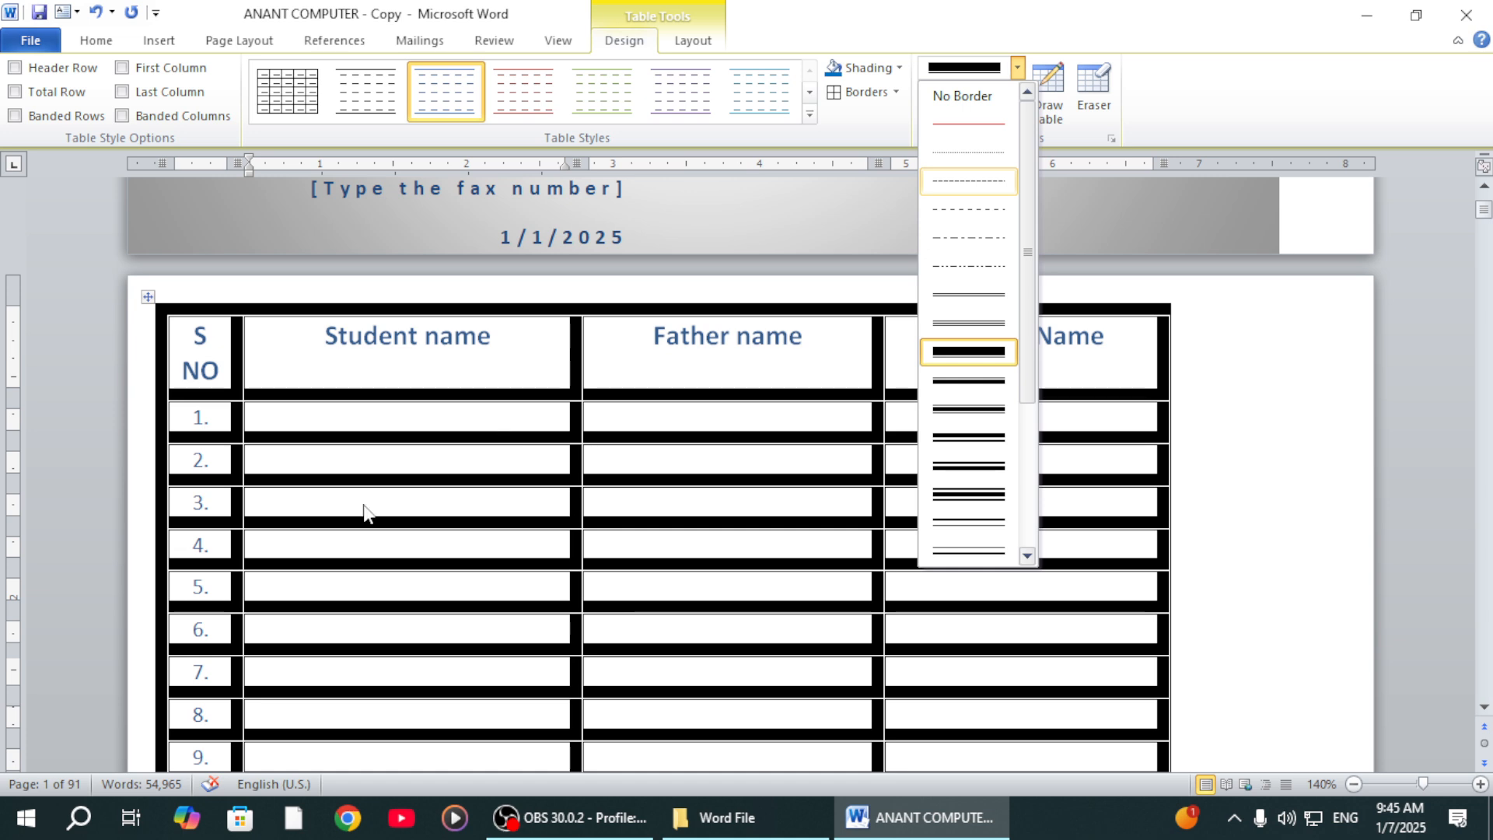
pyautogui.hotkey('ctrl', 'z')
pyautogui.hotkey('ctrl', 'z')
pyautogui.hotkey('ctrl', 'z')
pyautogui.hotkey('ctrl', 'z')
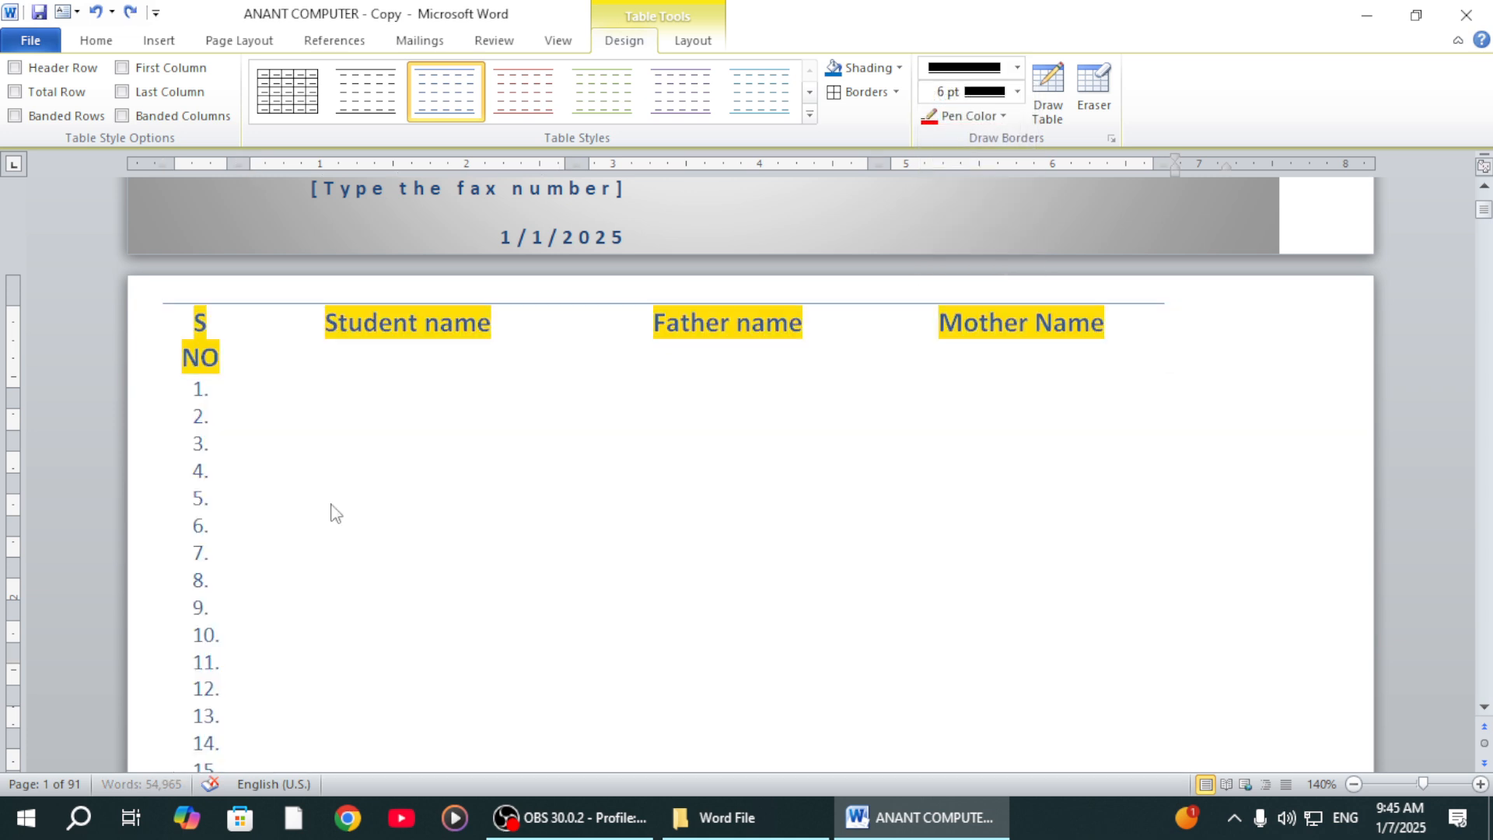
pyautogui.hotkey('ctrl', 'y')
pyautogui.hotkey('ctrl', 'y')
pyautogui.hotkey('ctrl', 'y')
pyautogui.hotkey('ctrl', 'y')
pyautogui.hotkey('ctrl', 'z')
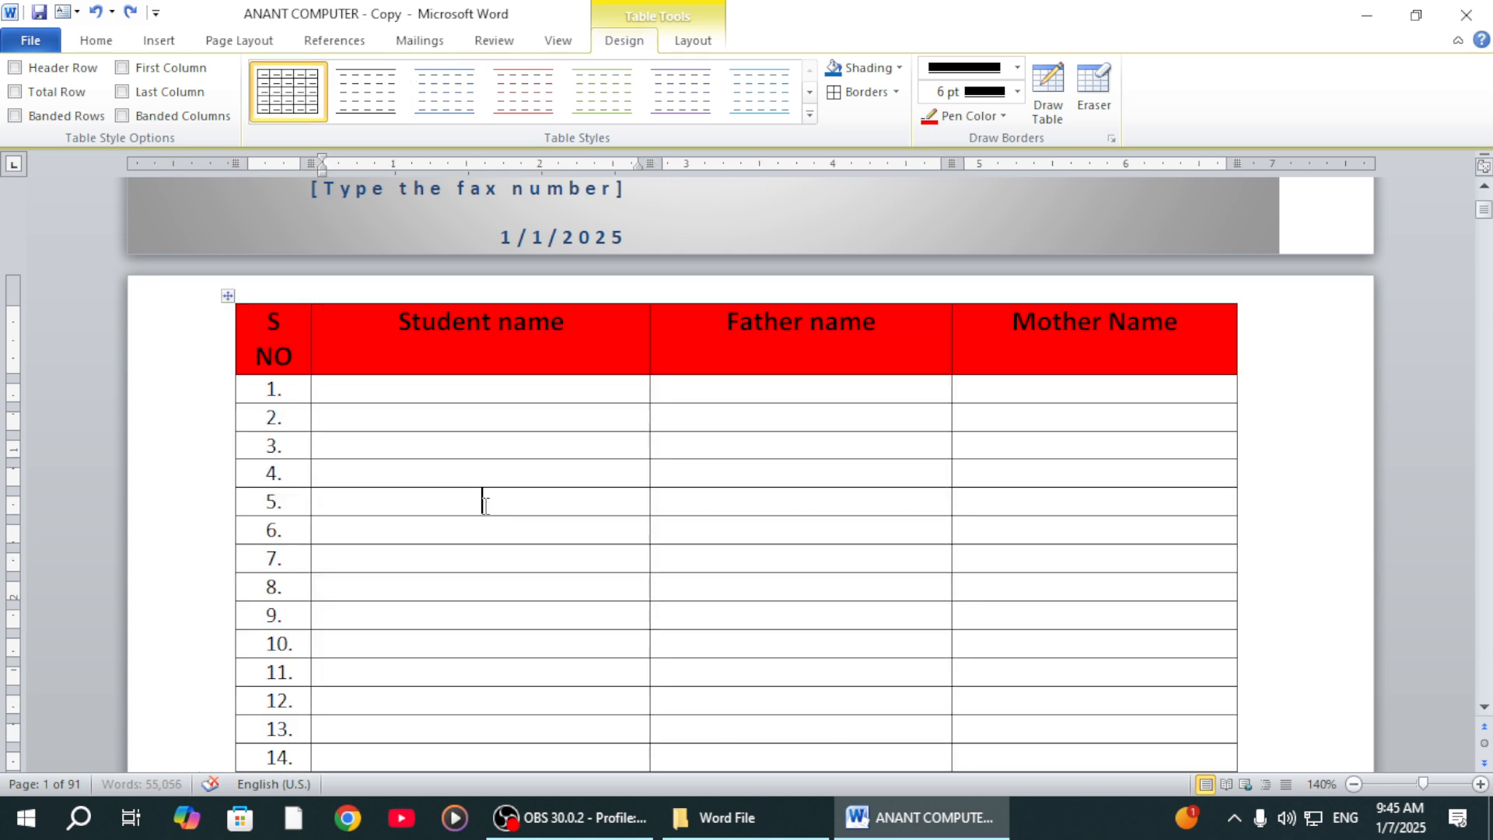
# Insert a column to the left of the Mother Name column and undo the insertion
pyautogui.click(692, 39)
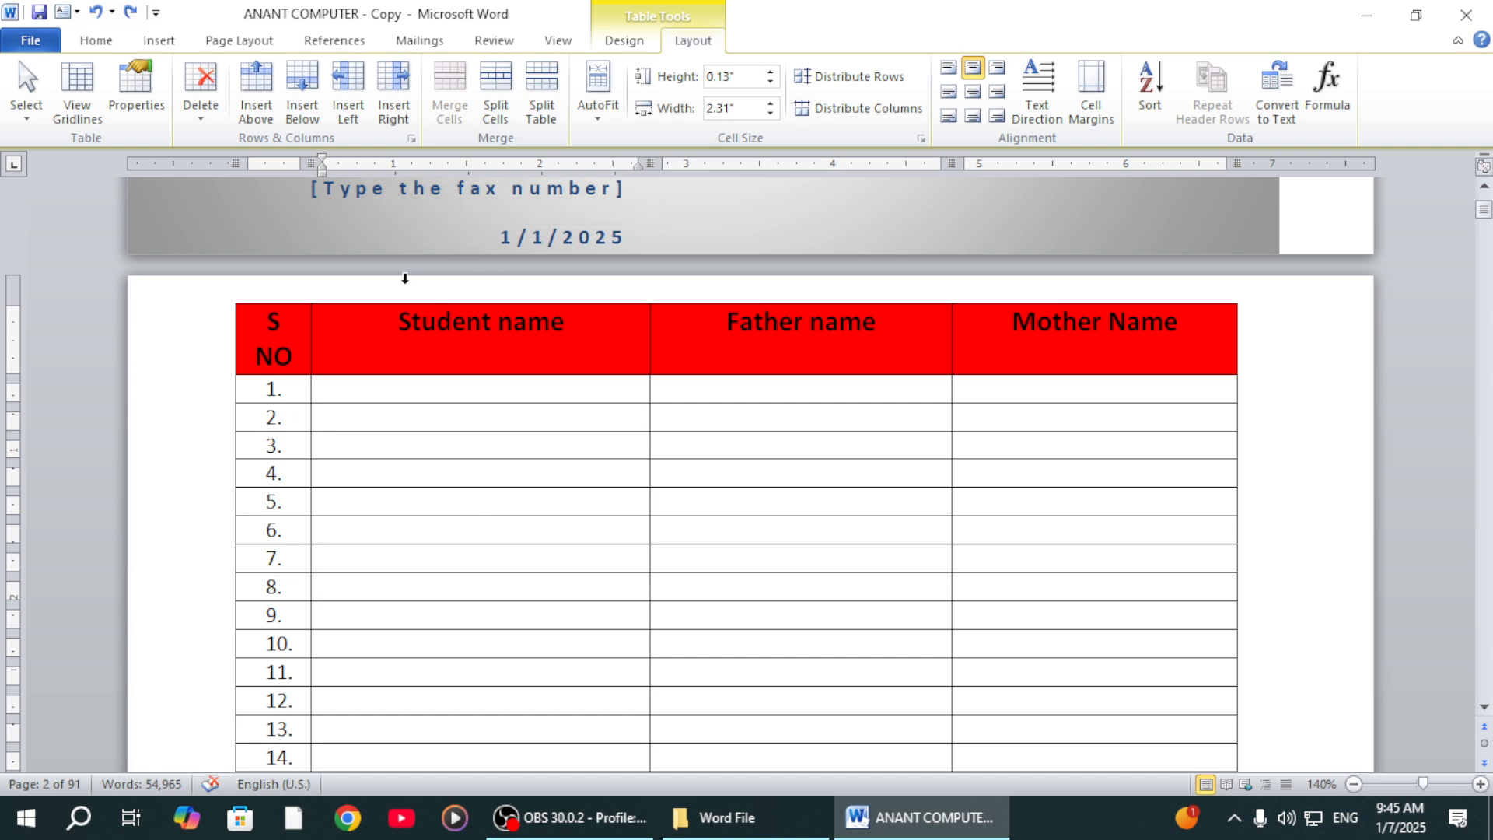
pyautogui.click(1078, 350)
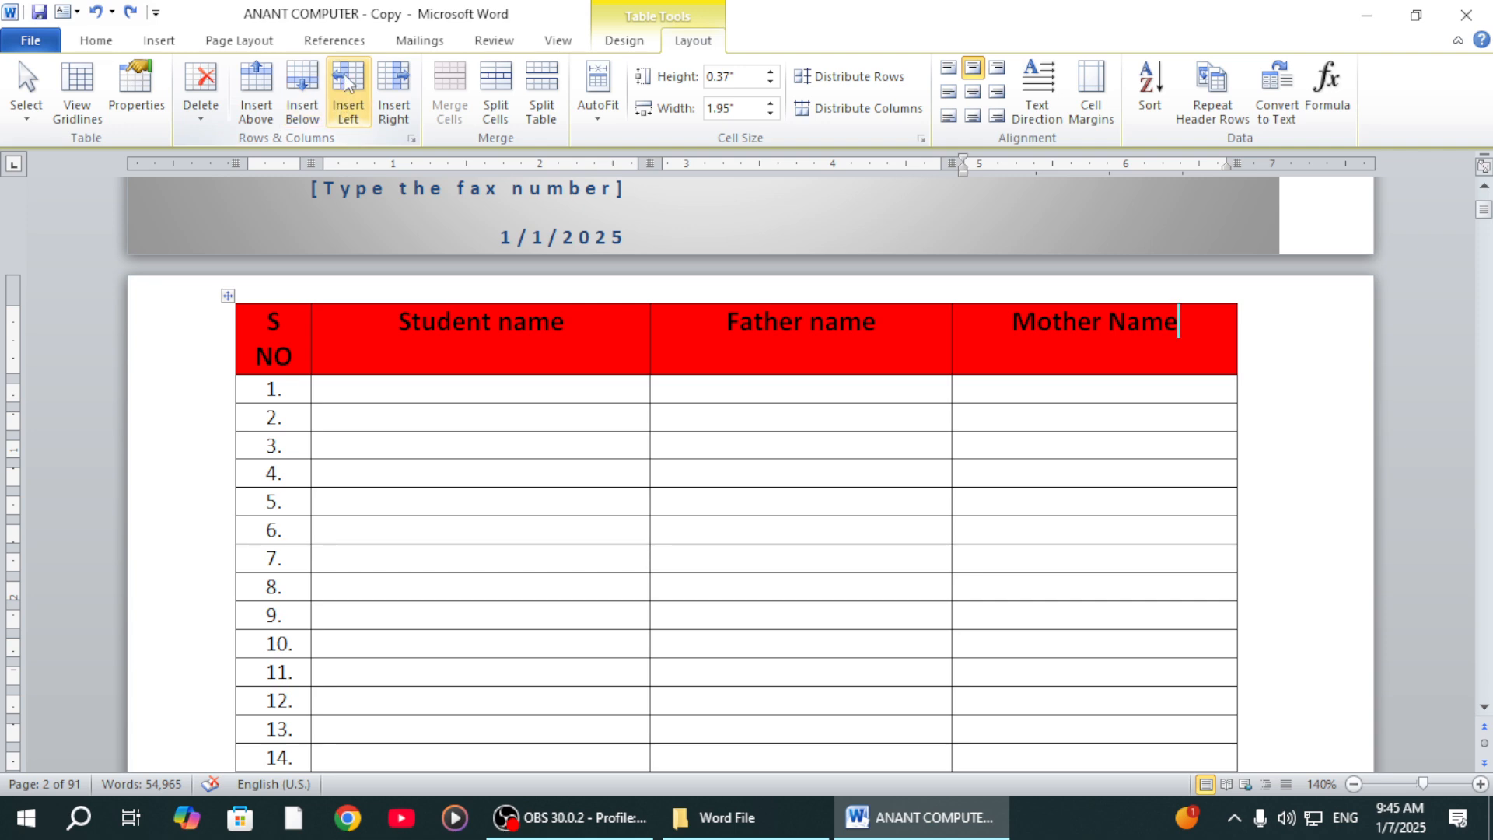
pyautogui.click(348, 80)
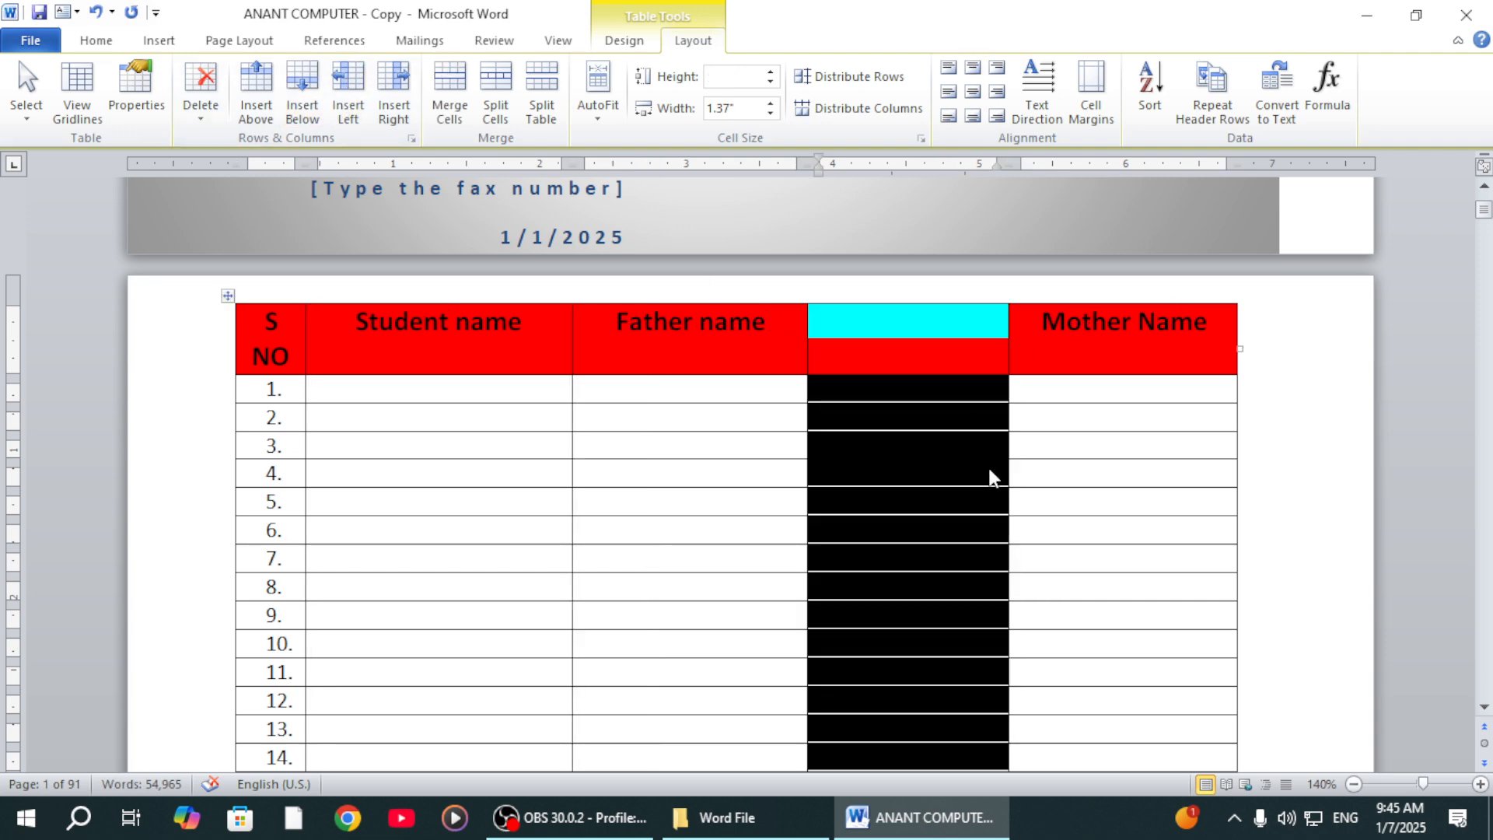
pyautogui.hotkey('ctrl', 'z')
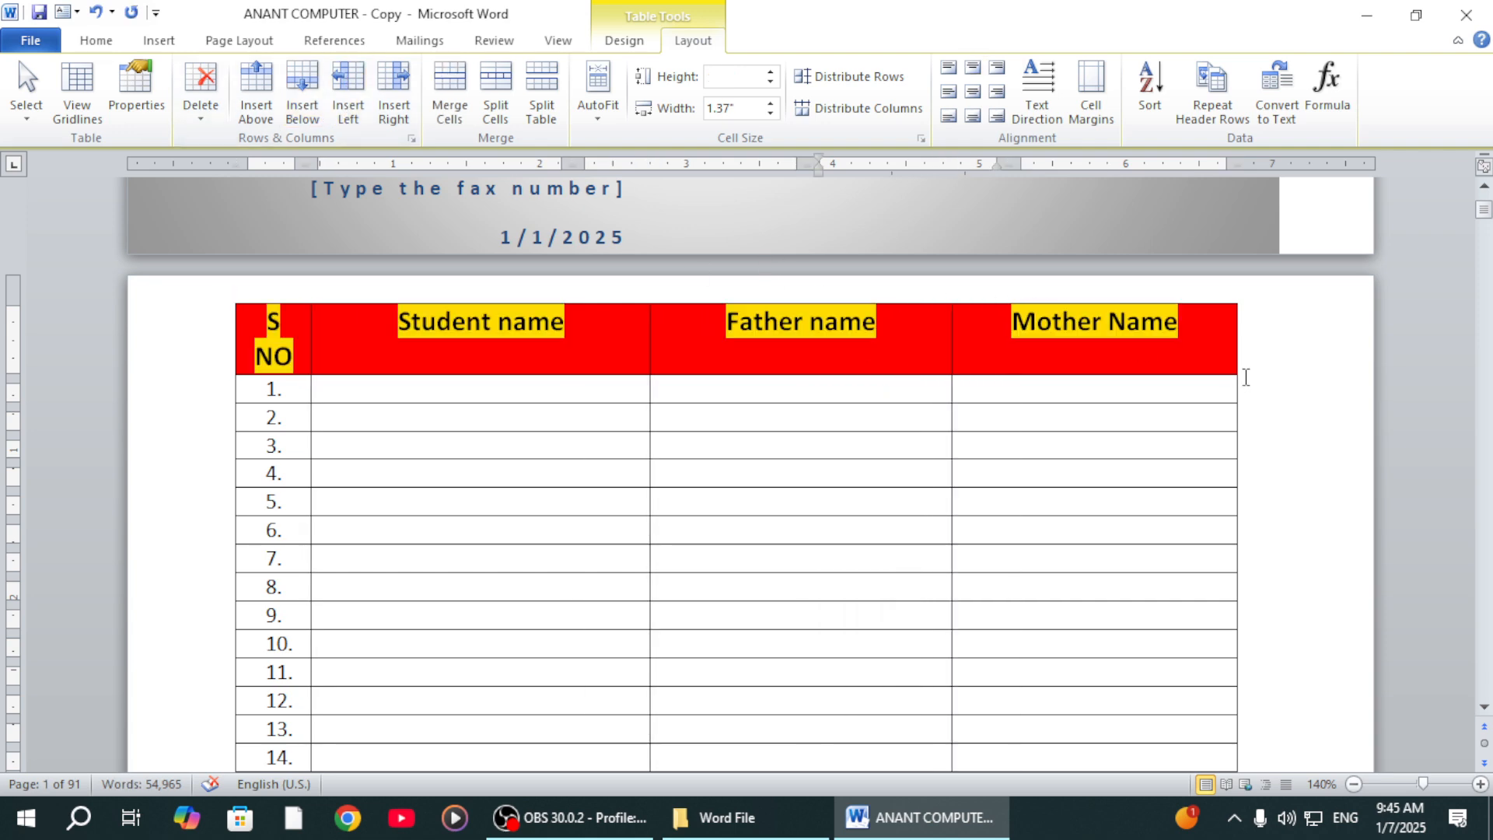
# Insert five new columns to the right of the Mother Name column
pyautogui.click(1188, 366)
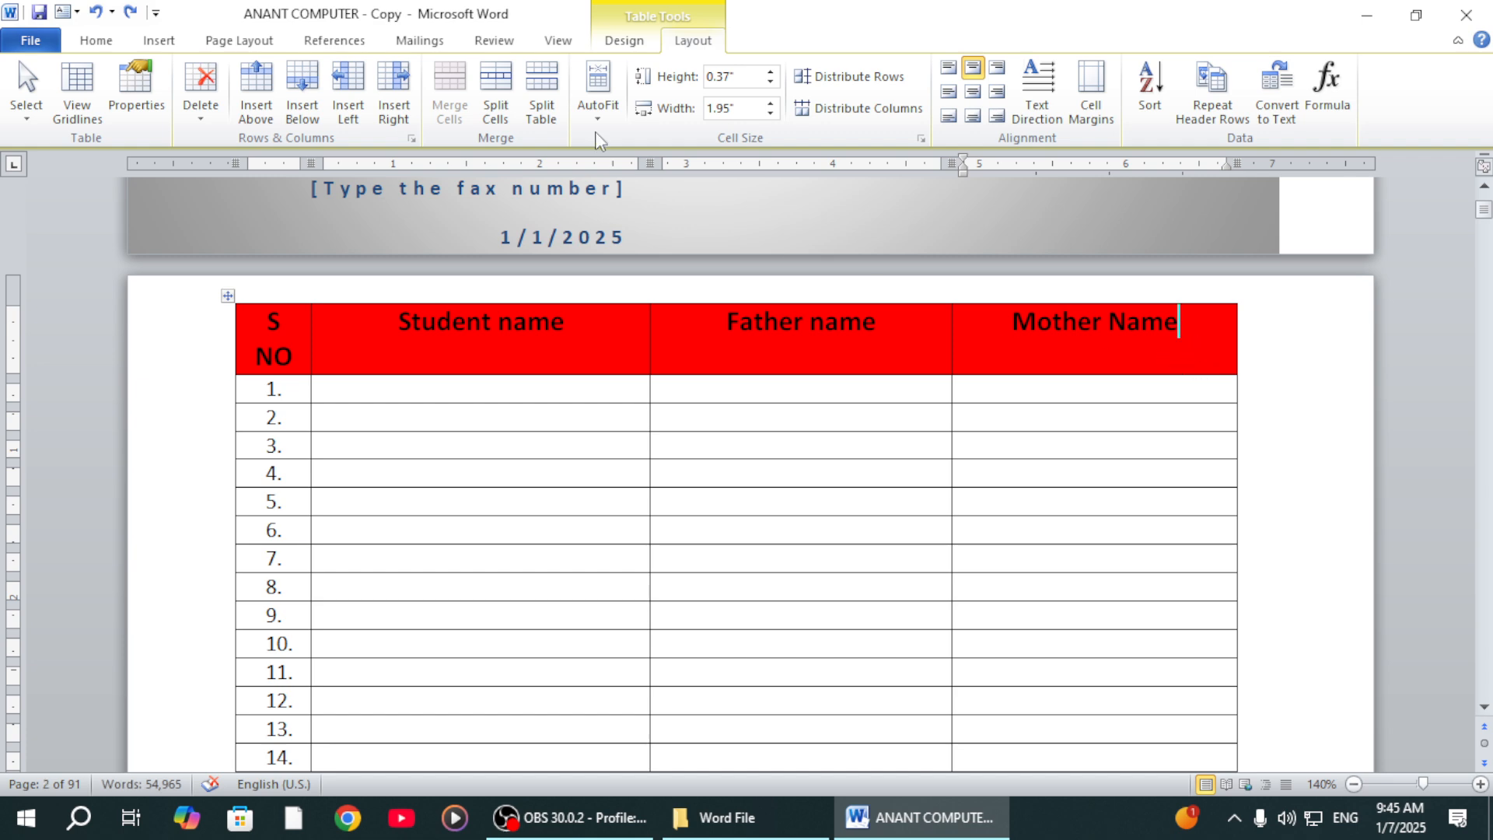
pyautogui.click(398, 76)
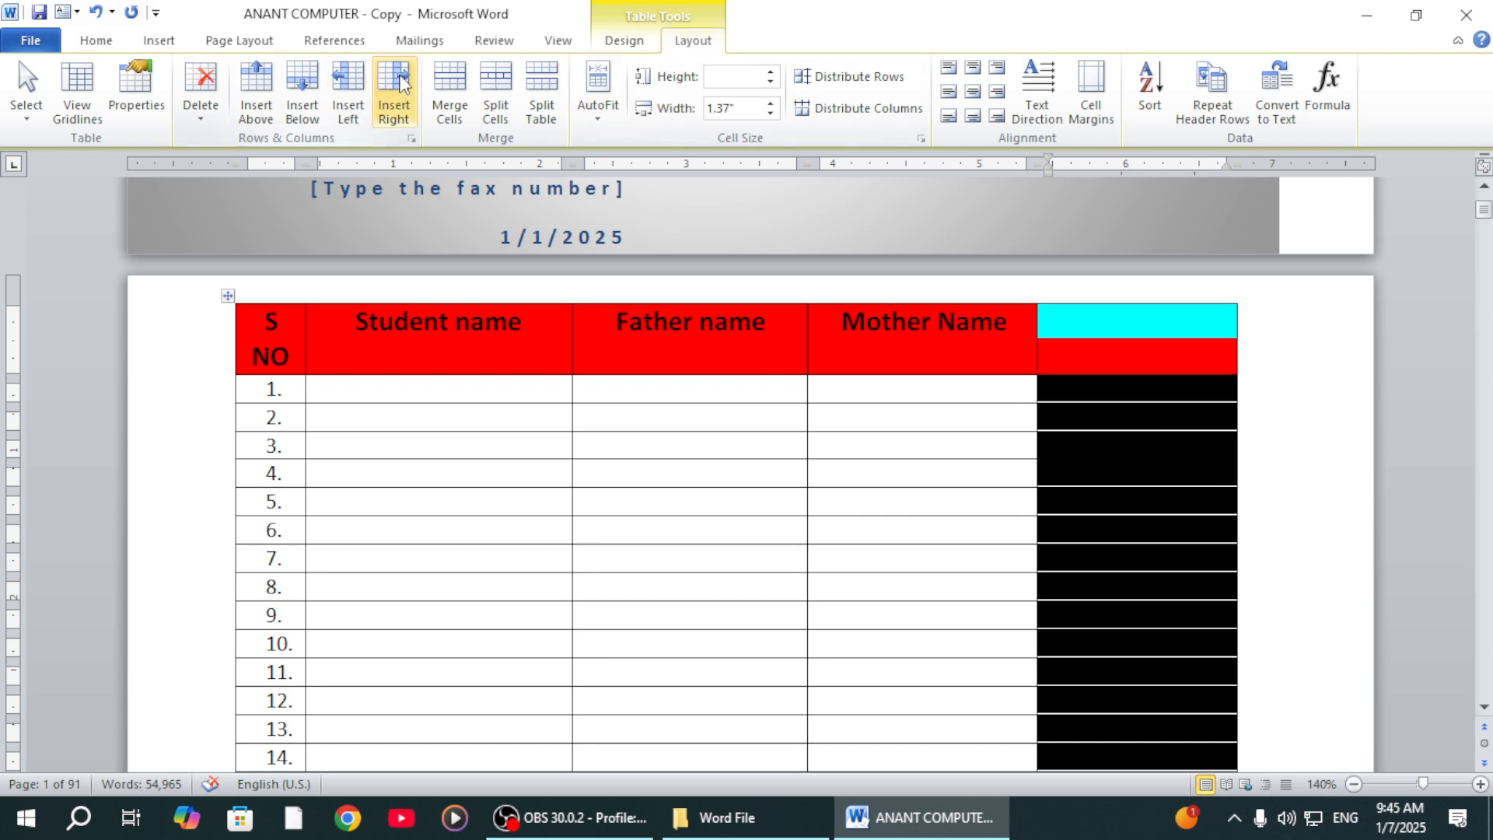
pyautogui.click(403, 84)
pyautogui.click(403, 84)
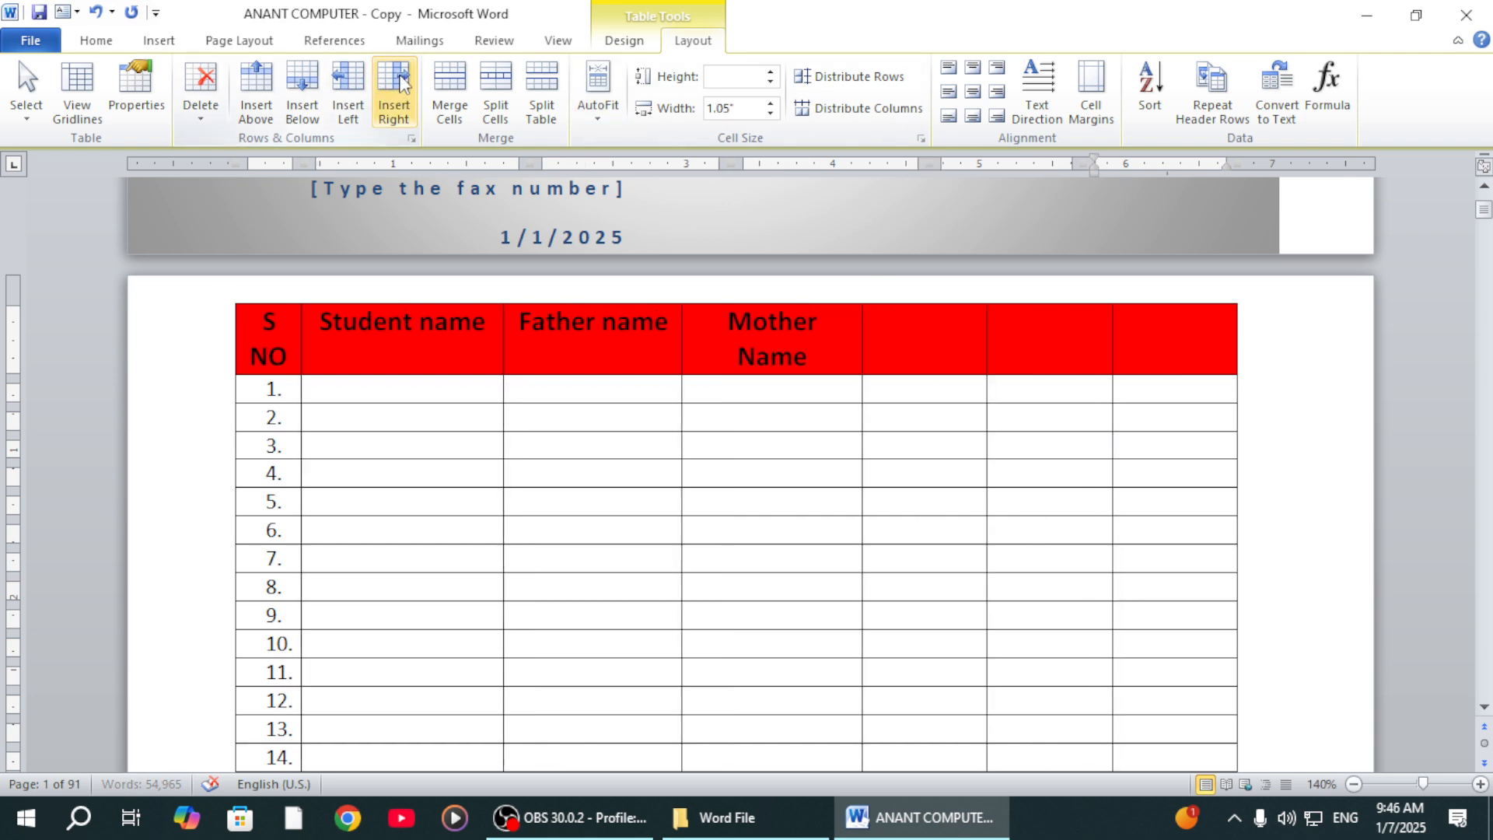
pyautogui.click(403, 84)
pyautogui.click(403, 84)
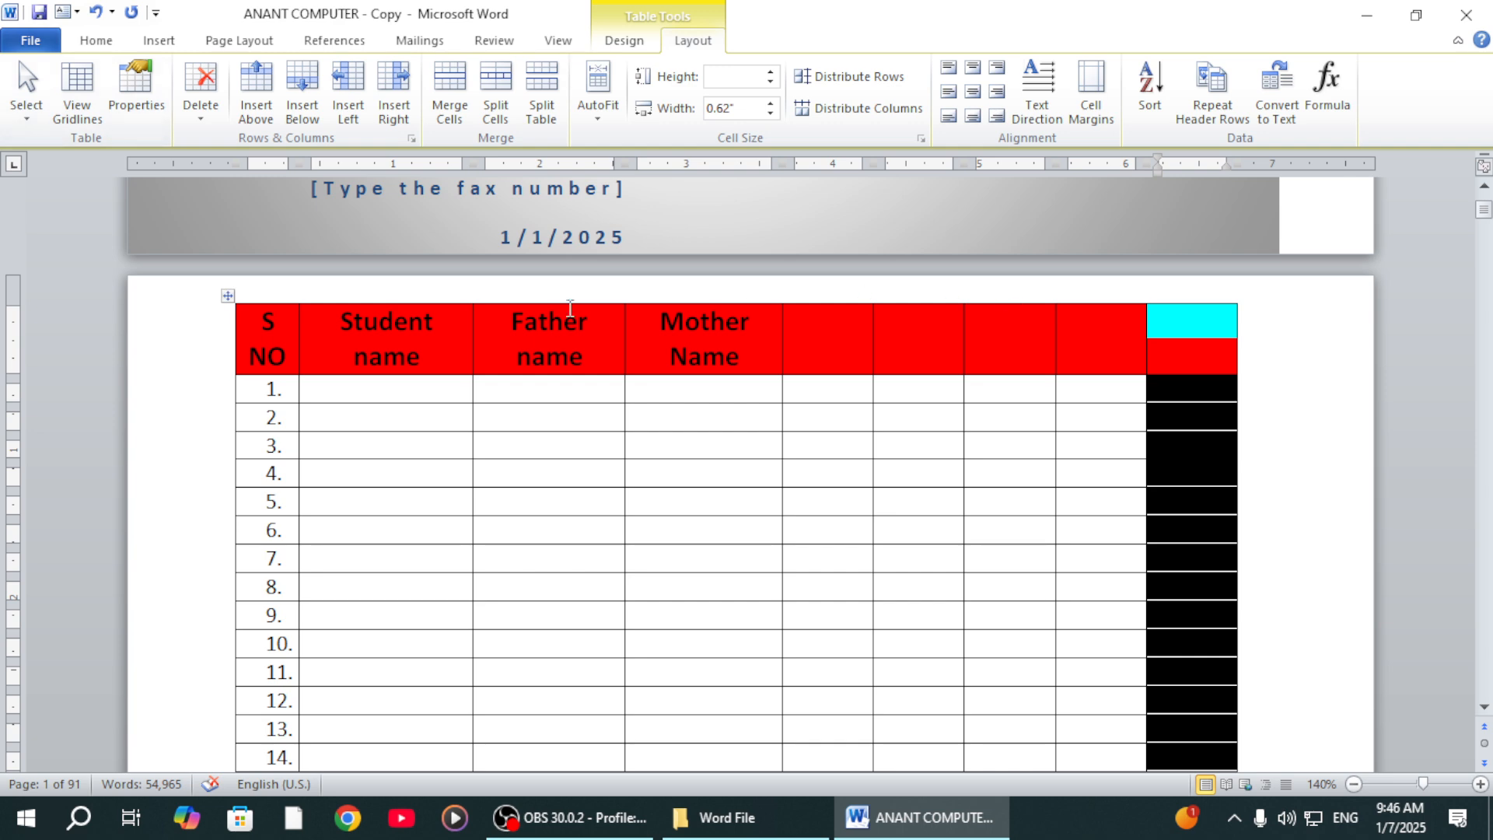
# Insert a new row above row 1 of the student table
pyautogui.click(344, 432)
pyautogui.click(340, 388)
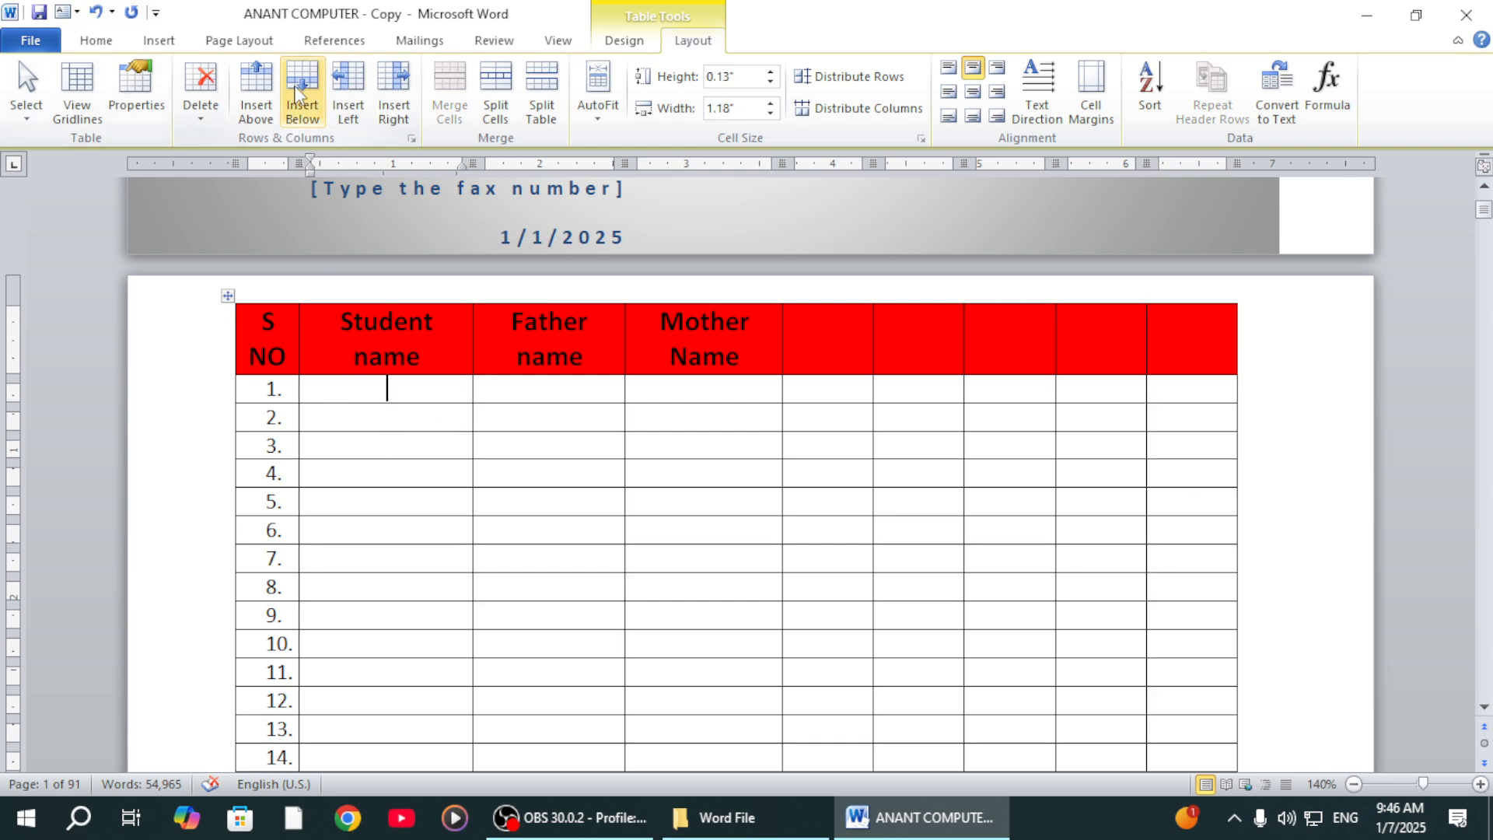
pyautogui.click(264, 78)
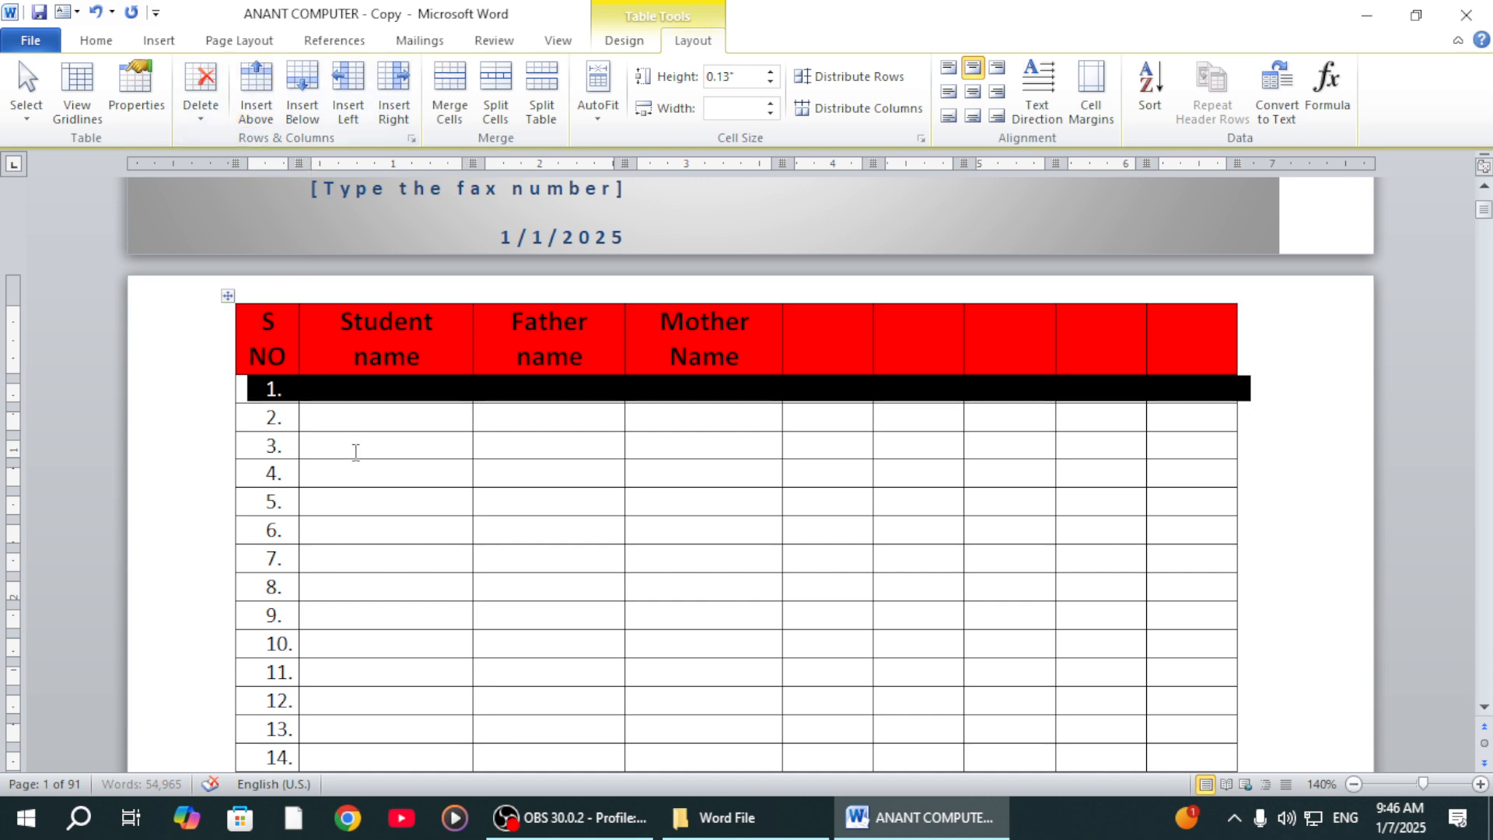
# Insert eight new rows above row 57 at the end of the student table
pyautogui.click(355, 450)
pyautogui.scroll(-15, 277, 417)
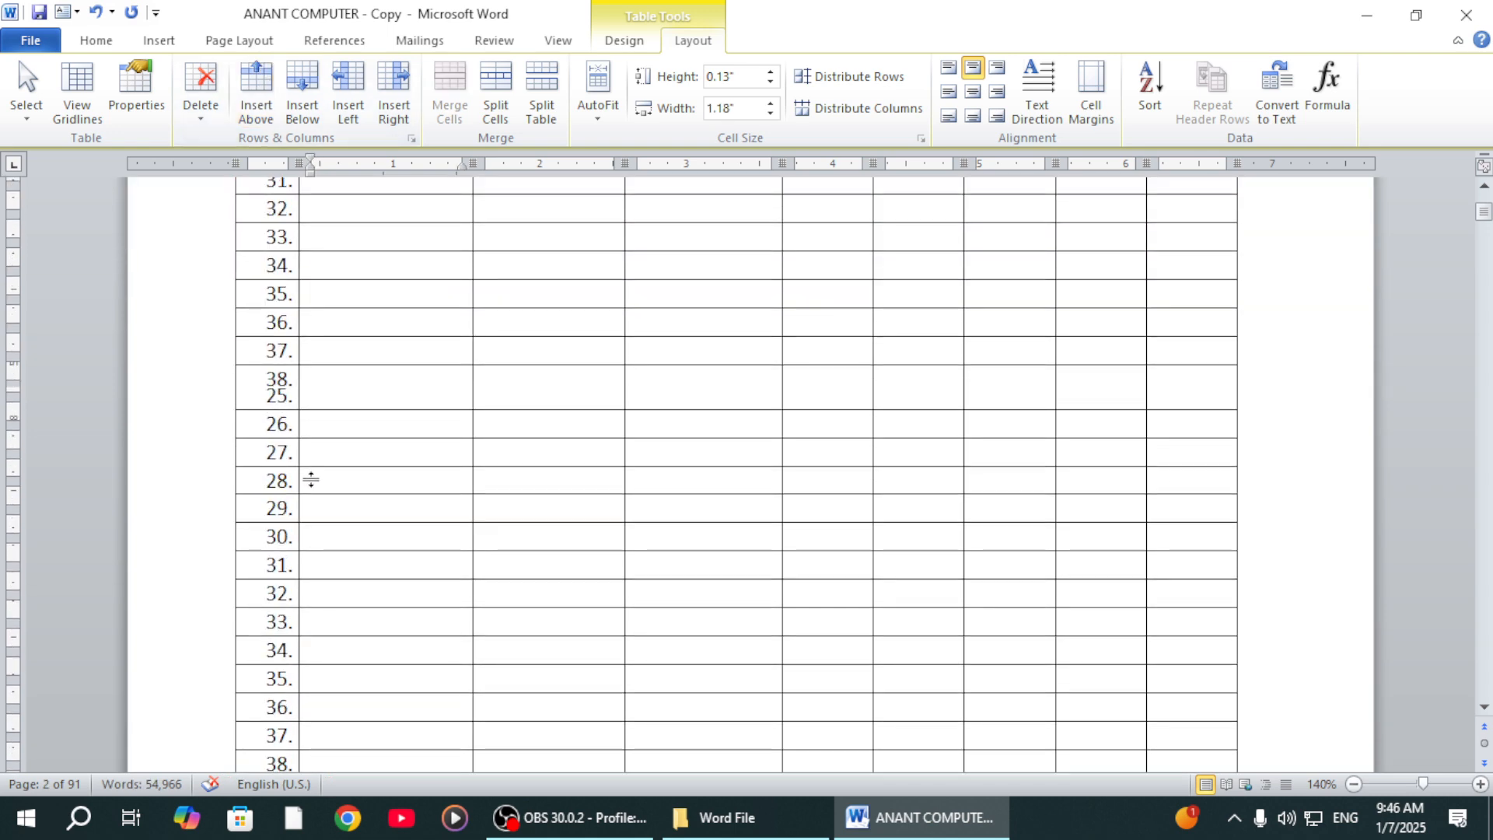
pyautogui.click(331, 424)
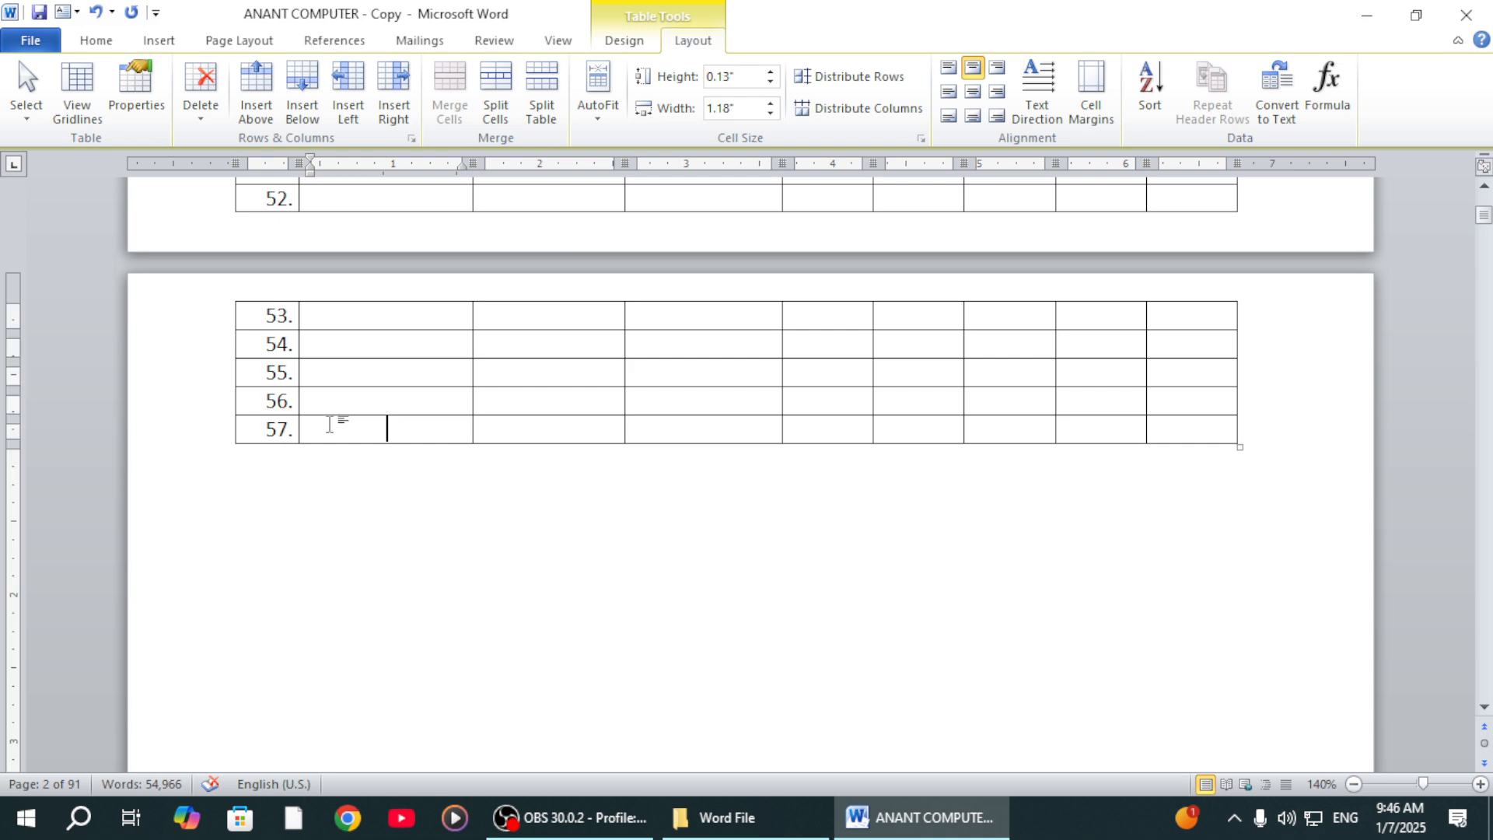
pyautogui.click(257, 82)
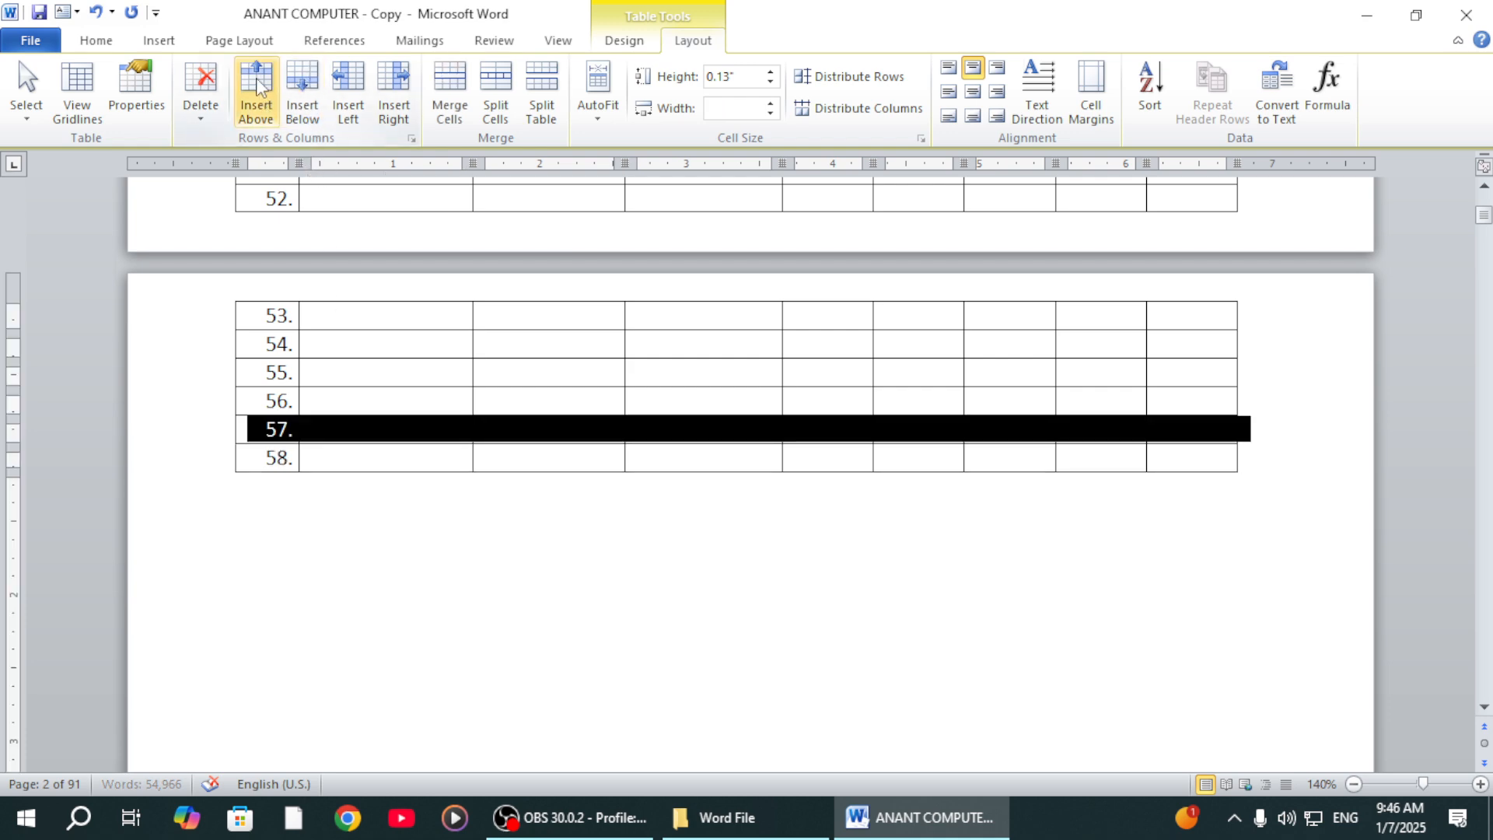
pyautogui.click(257, 82)
pyautogui.click(256, 82)
pyautogui.click(257, 81)
pyautogui.click(256, 82)
pyautogui.click(257, 82)
pyautogui.click(256, 82)
pyautogui.click(257, 82)
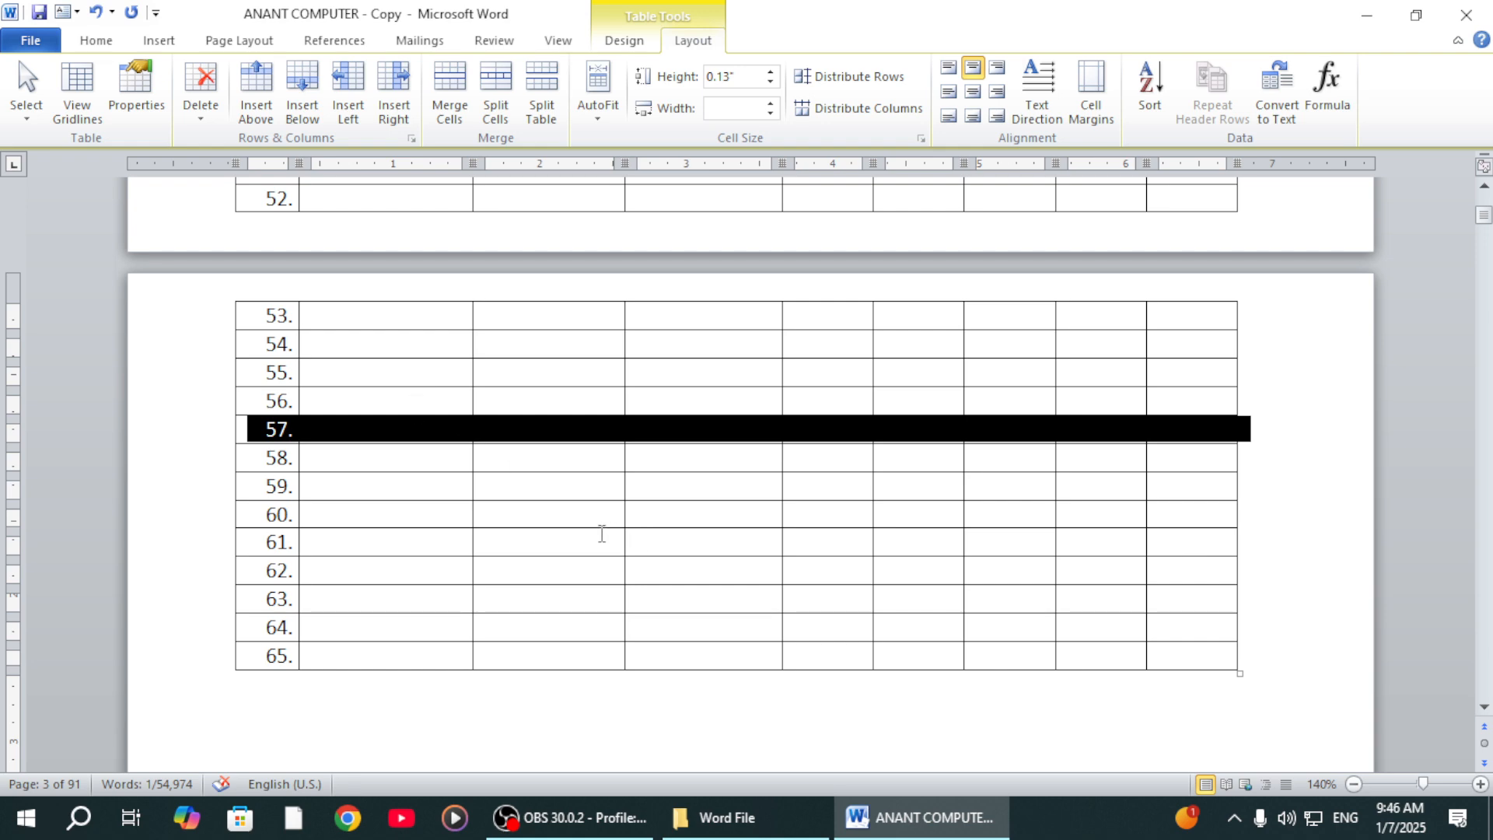
pyautogui.click(548, 534)
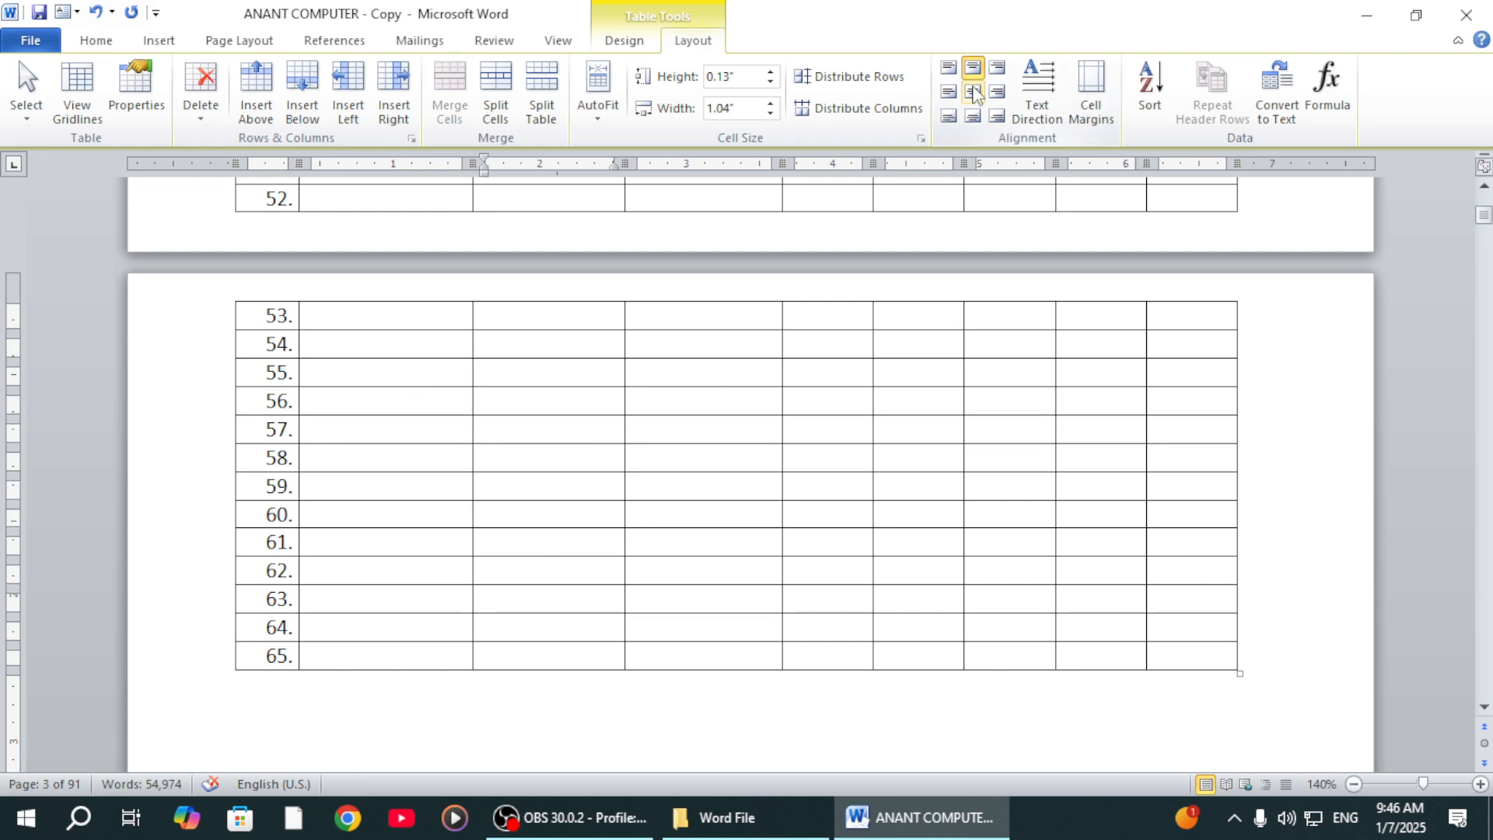
# Increase the header row's height to about 1.31" and widen the Student name column to about 1.51"
pyautogui.scroll(20, 687, 450)
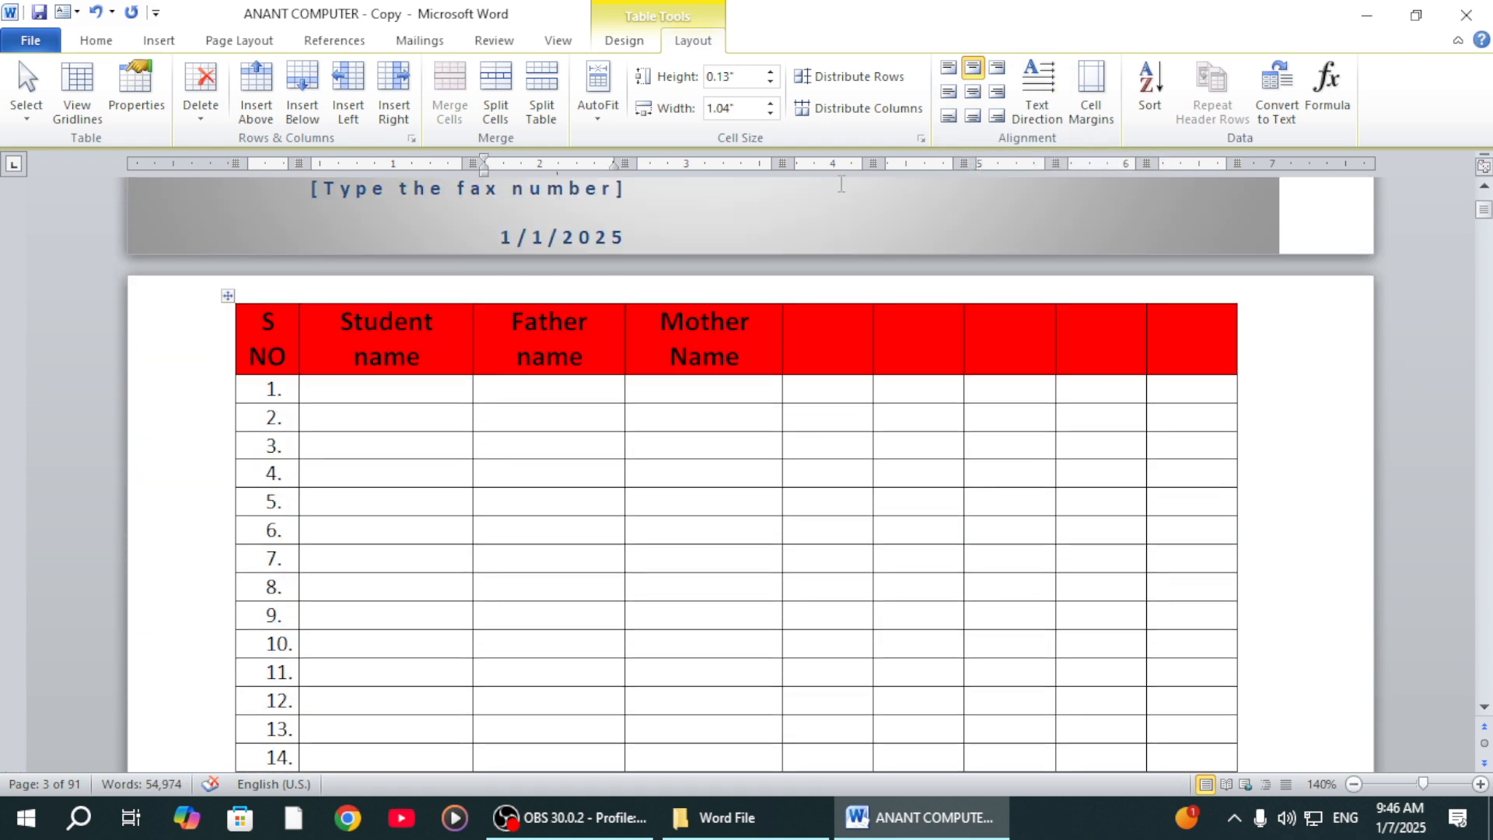
pyautogui.click(398, 363)
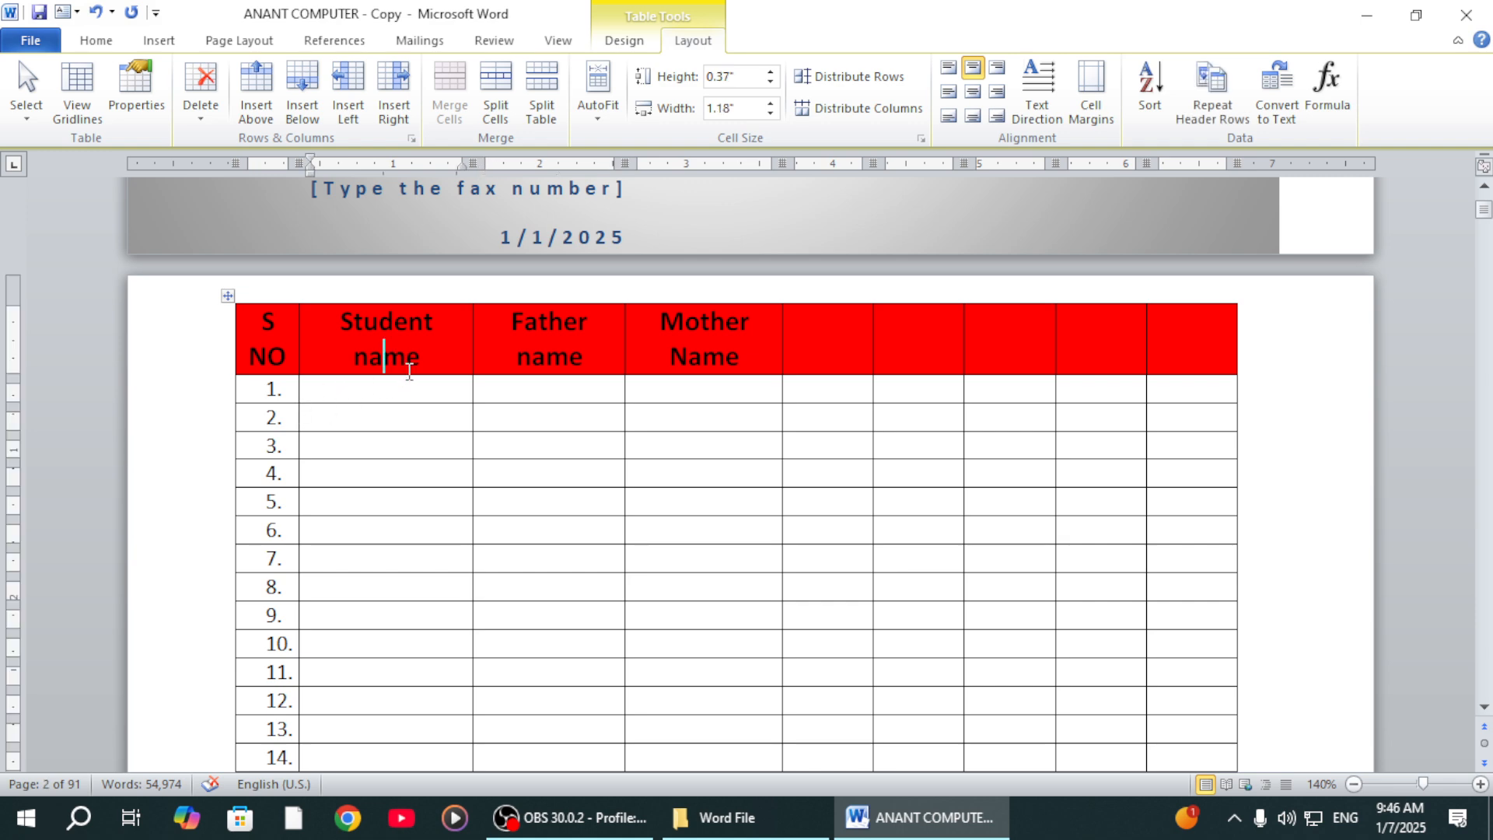
pyautogui.moveTo(410, 374); pyautogui.dragTo(434, 495)
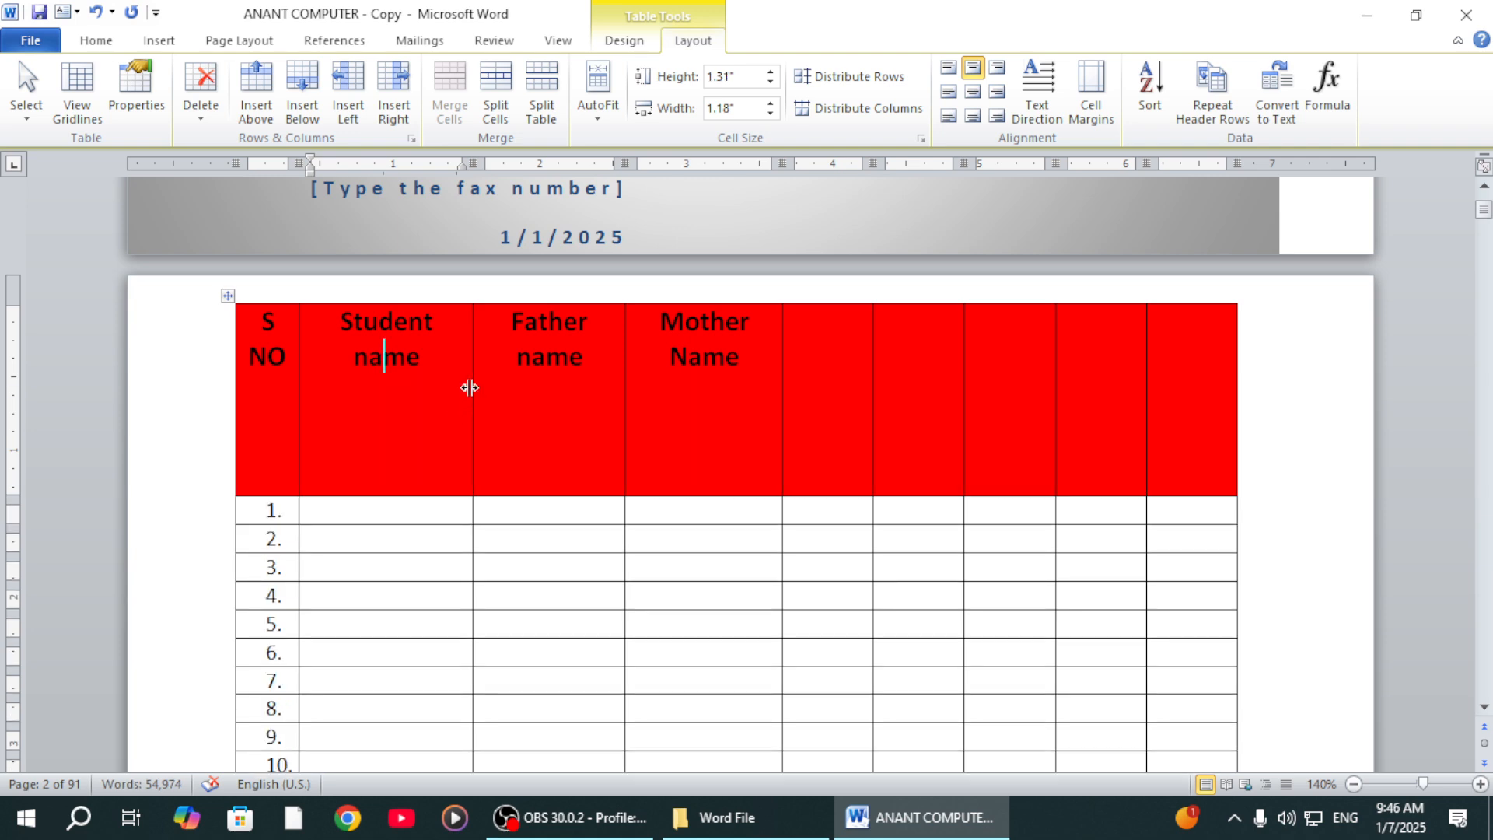
pyautogui.moveTo(471, 386)
pyautogui.mouseDown()
pyautogui.moveTo(610, 413)
pyautogui.moveTo(563, 453)
pyautogui.mouseUp()
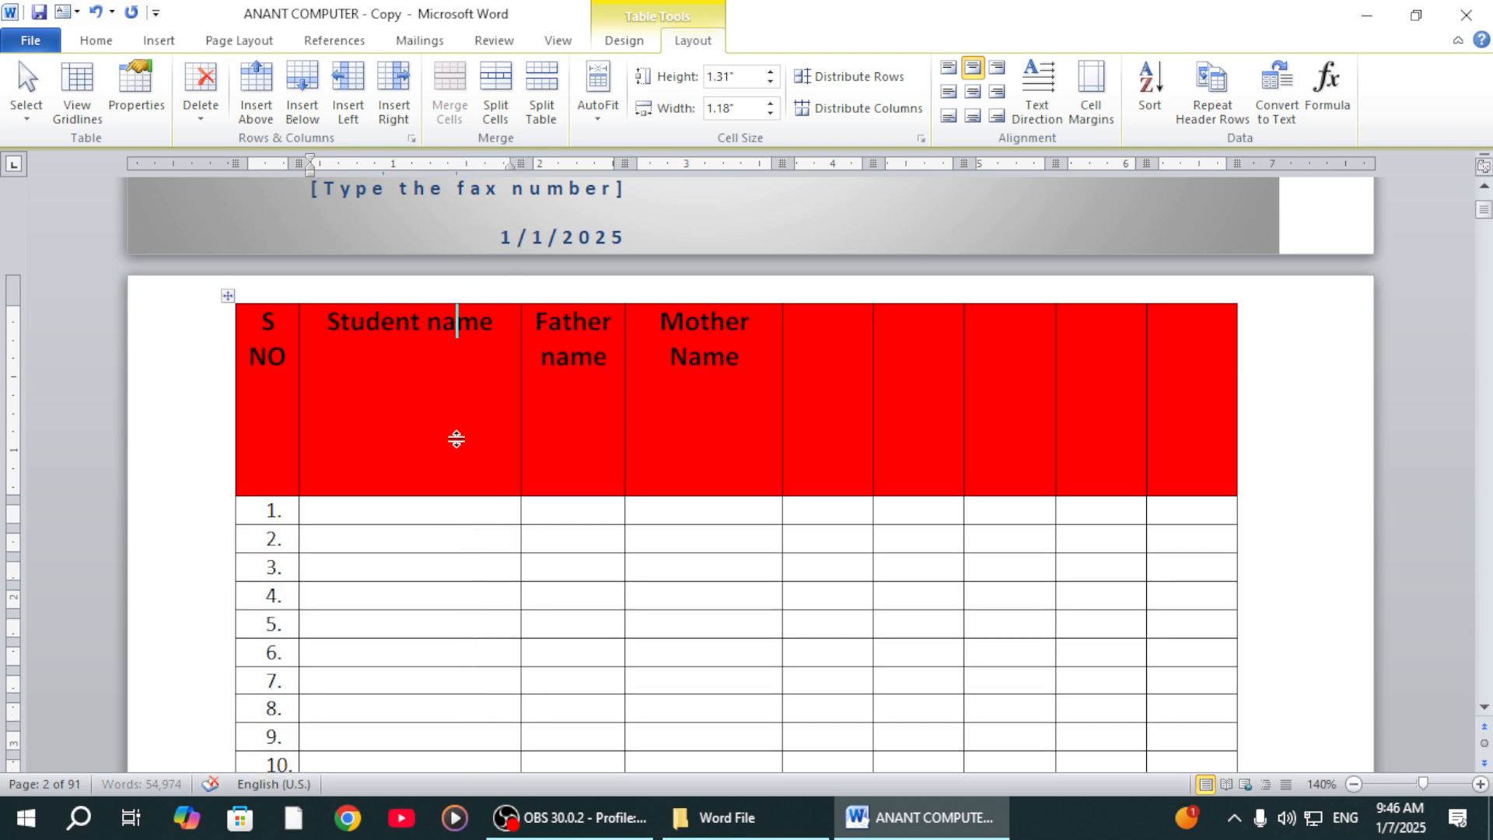
# Try several cell alignments on the Student name header and finish with it centered both horizontally and vertically
pyautogui.click(412, 342)
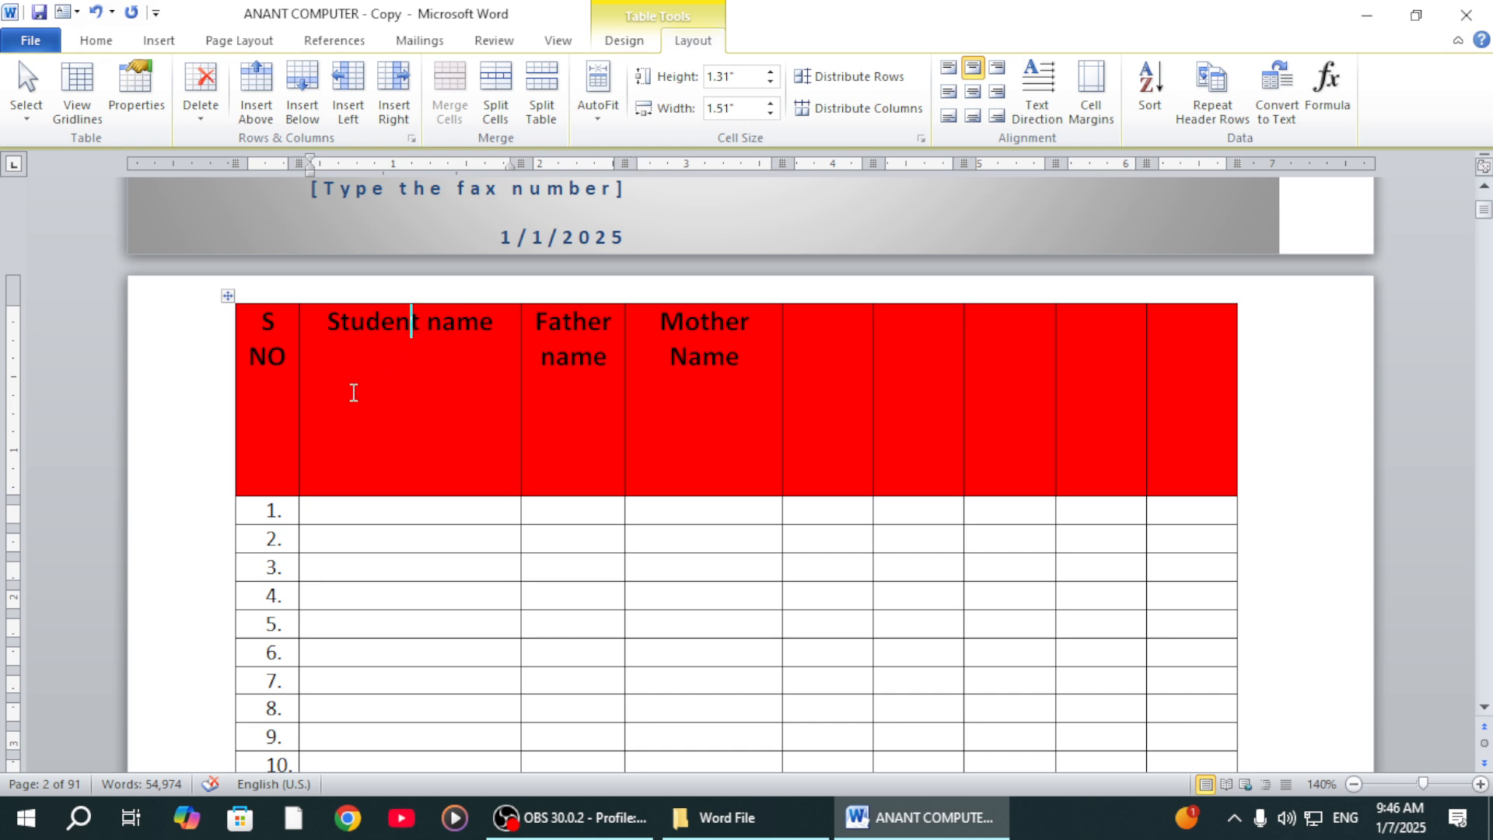
pyautogui.click(354, 393)
pyautogui.click(976, 95)
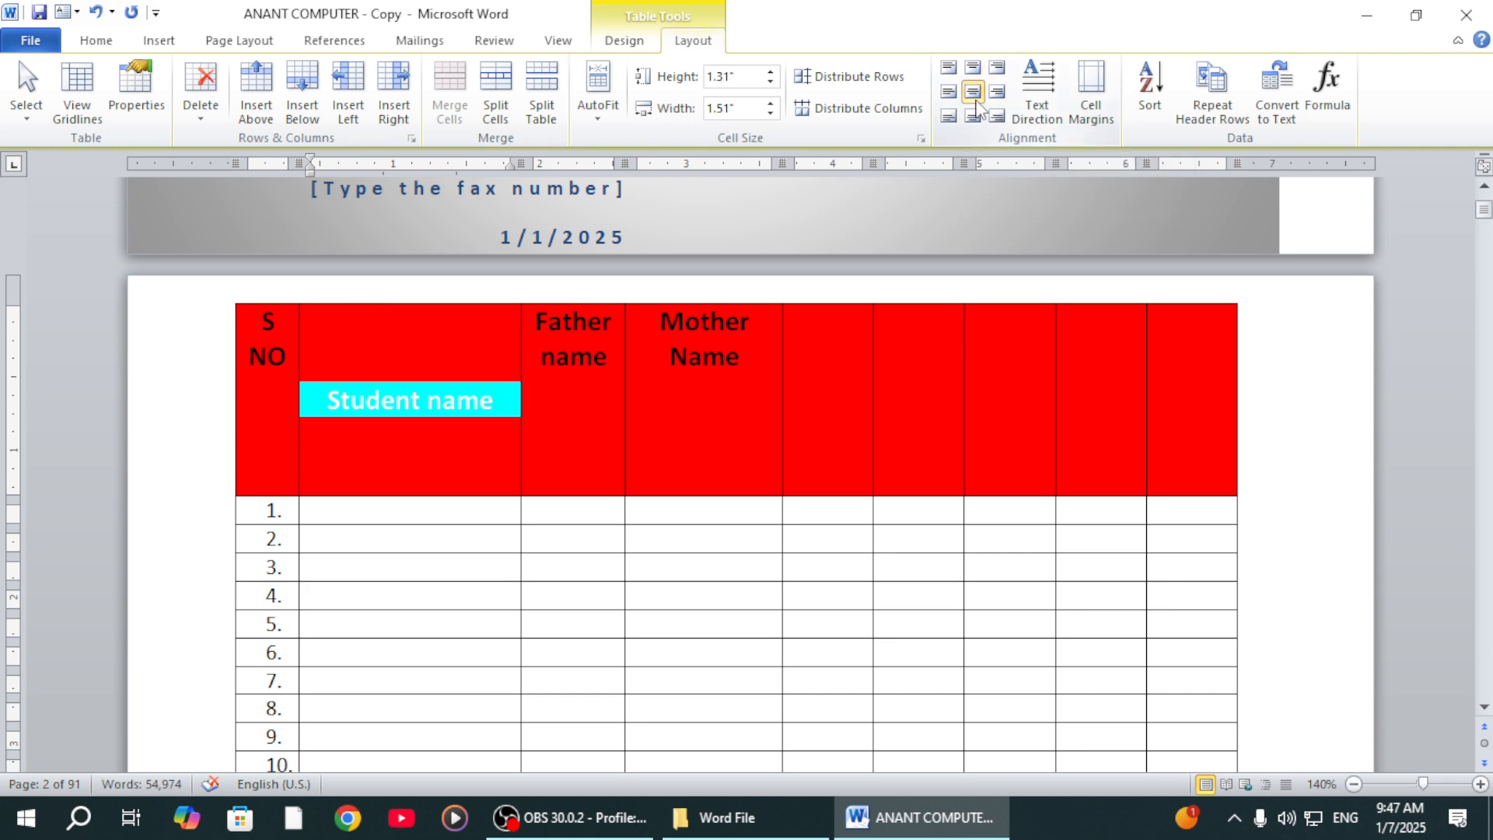
pyautogui.click(974, 119)
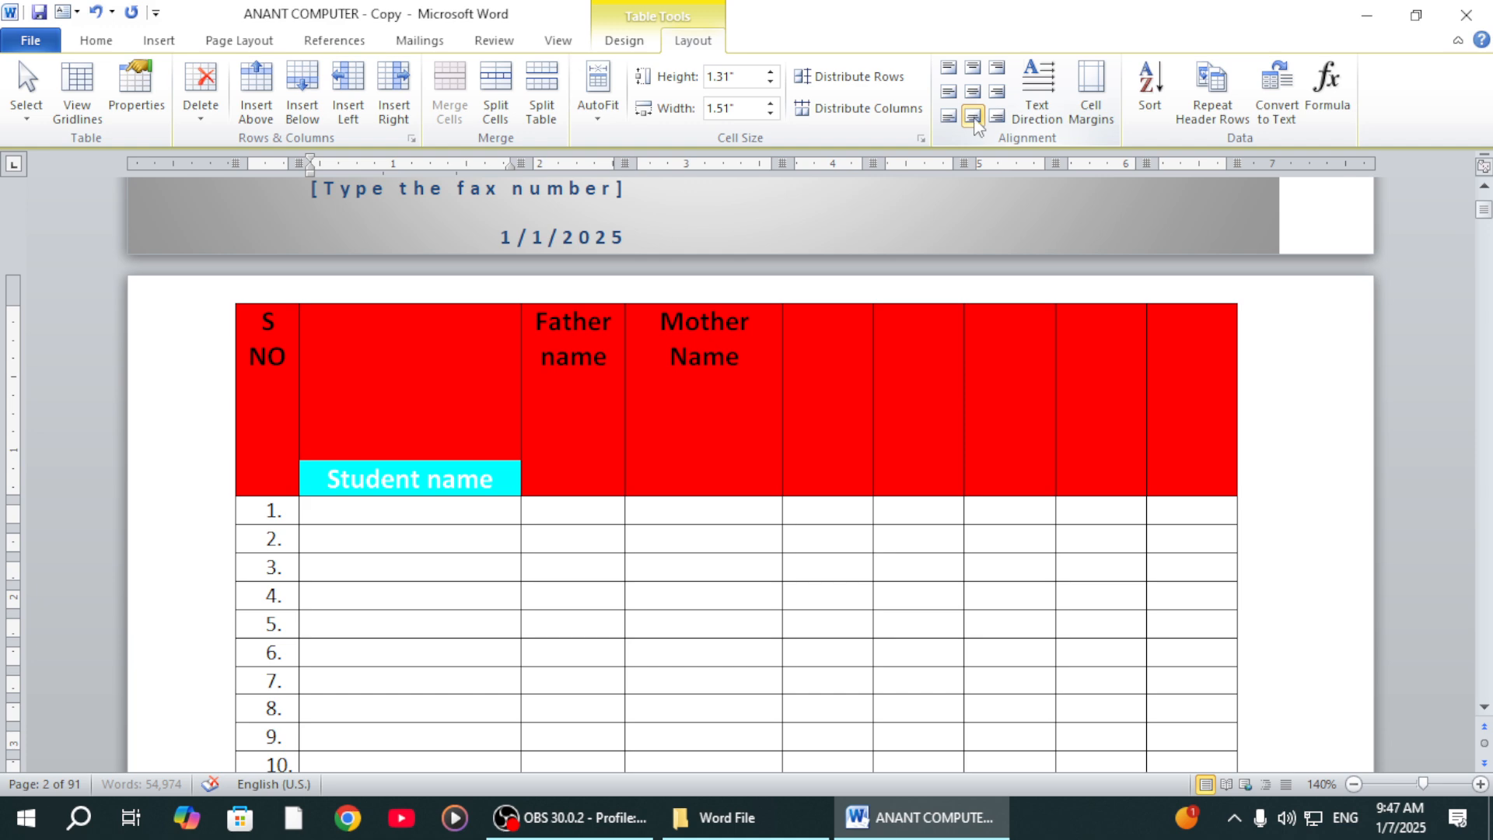
pyautogui.click(973, 68)
pyautogui.click(970, 94)
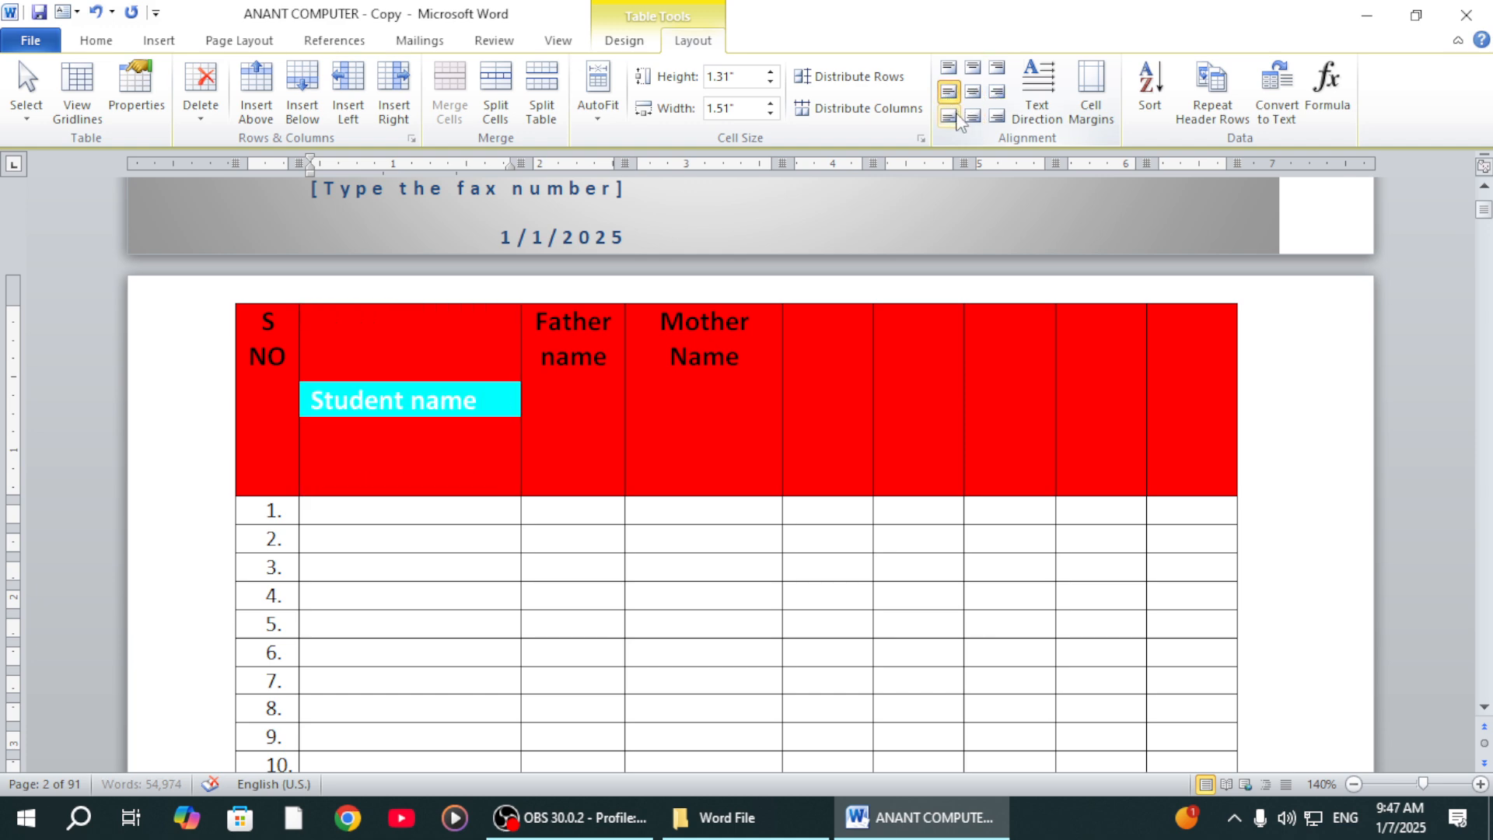
pyautogui.click(973, 116)
pyautogui.click(973, 93)
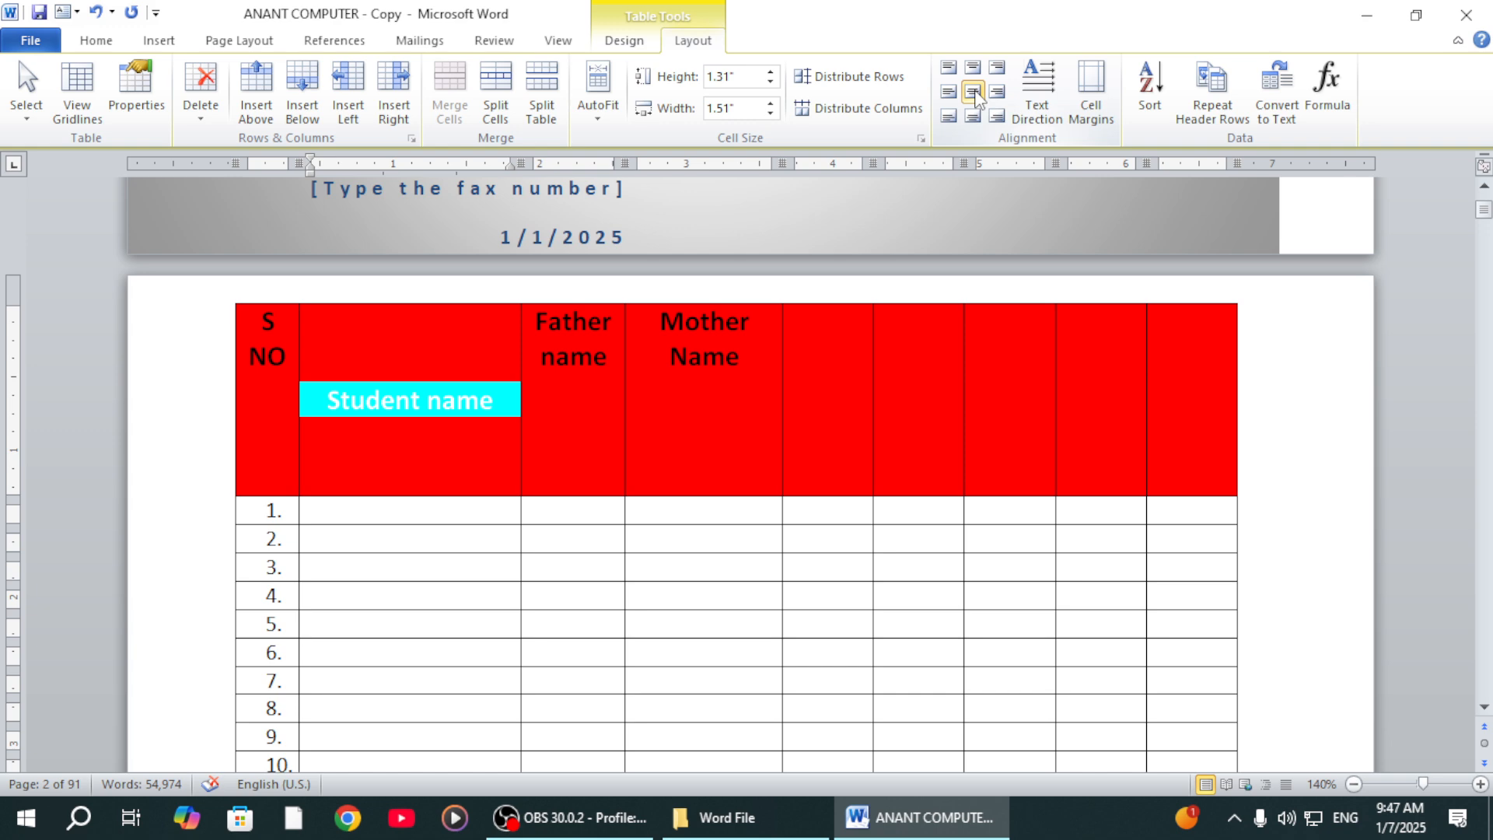
# Use Draw Table to split the Student name cells in rows 1 to 5 with a thick 6 pt vertical line
pyautogui.click(159, 40)
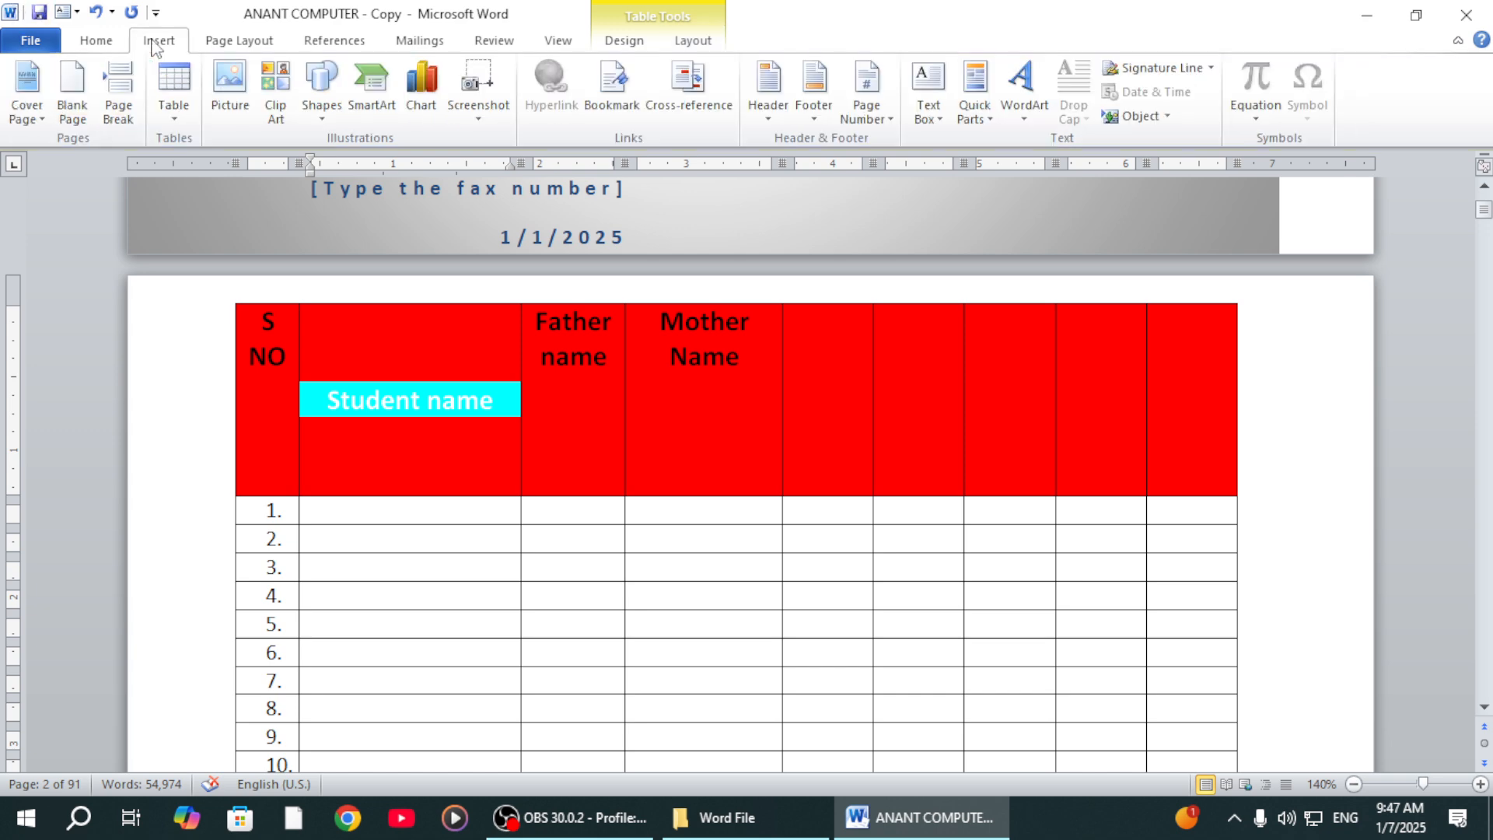
pyautogui.click(160, 113)
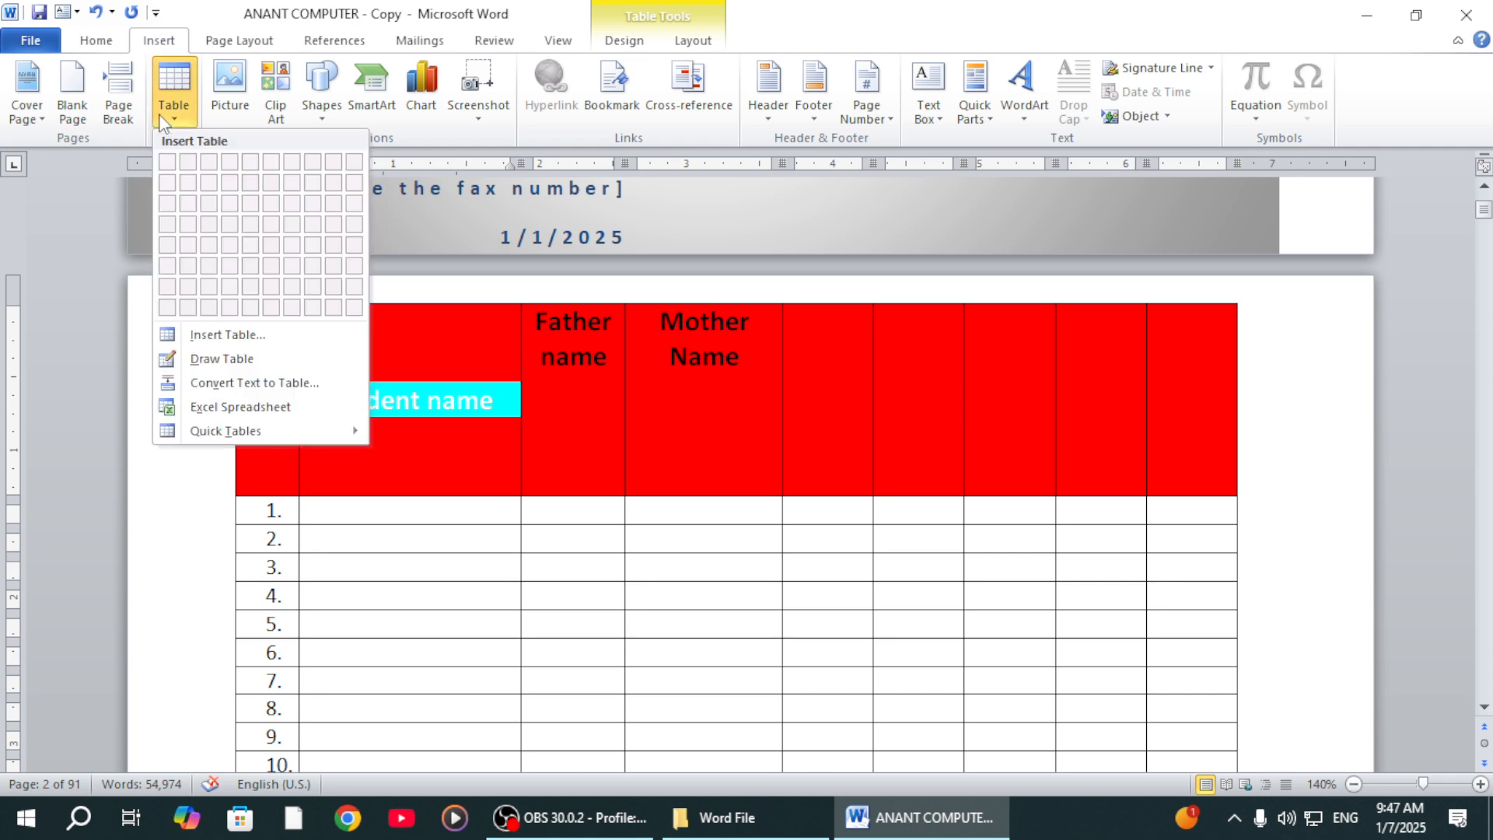
pyautogui.click(493, 560)
pyautogui.click(449, 508)
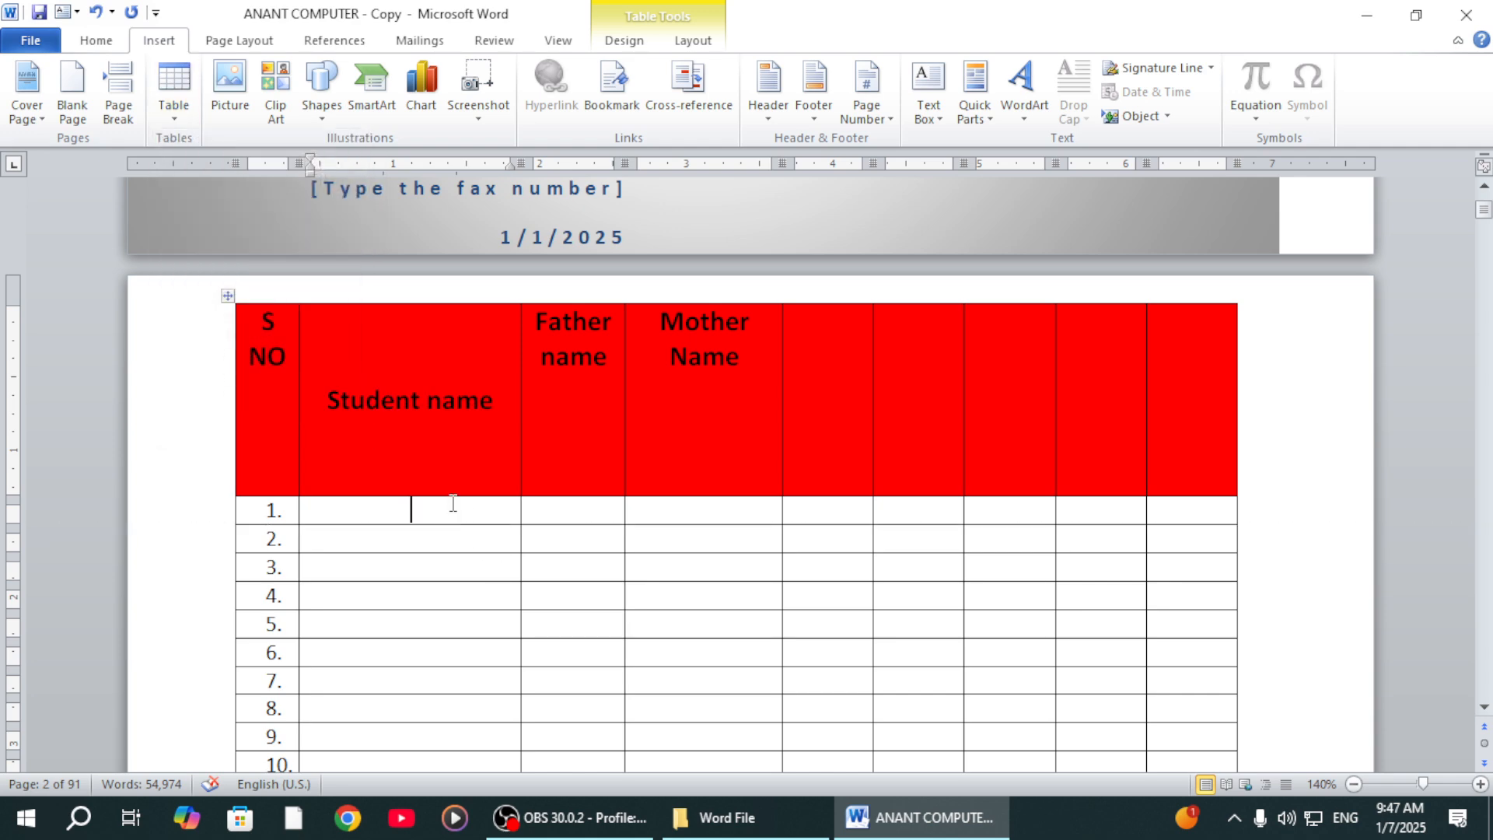
pyautogui.click(173, 84)
pyautogui.click(232, 360)
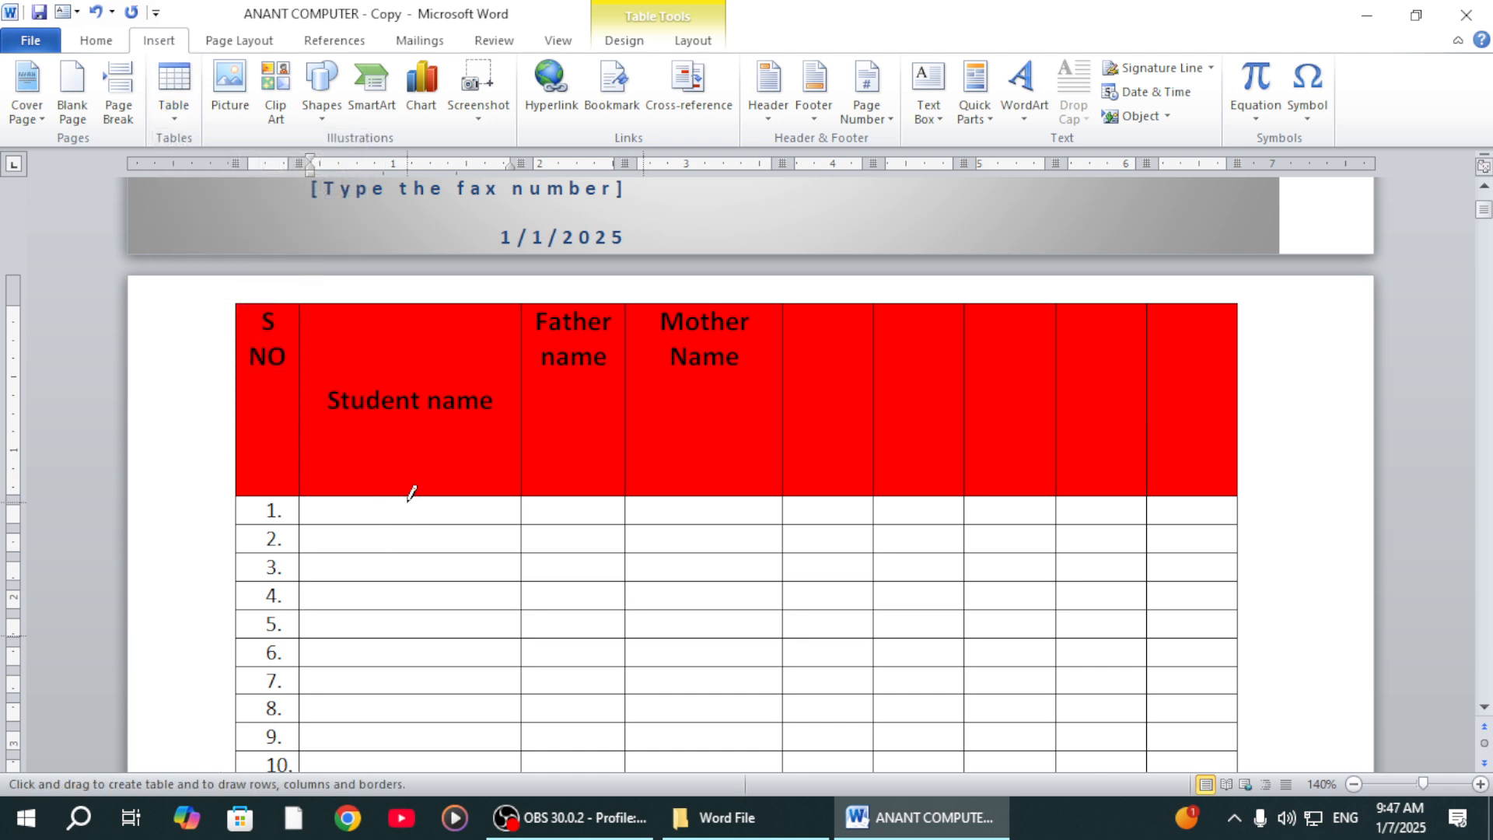
pyautogui.moveTo(406, 500); pyautogui.dragTo(405, 626)
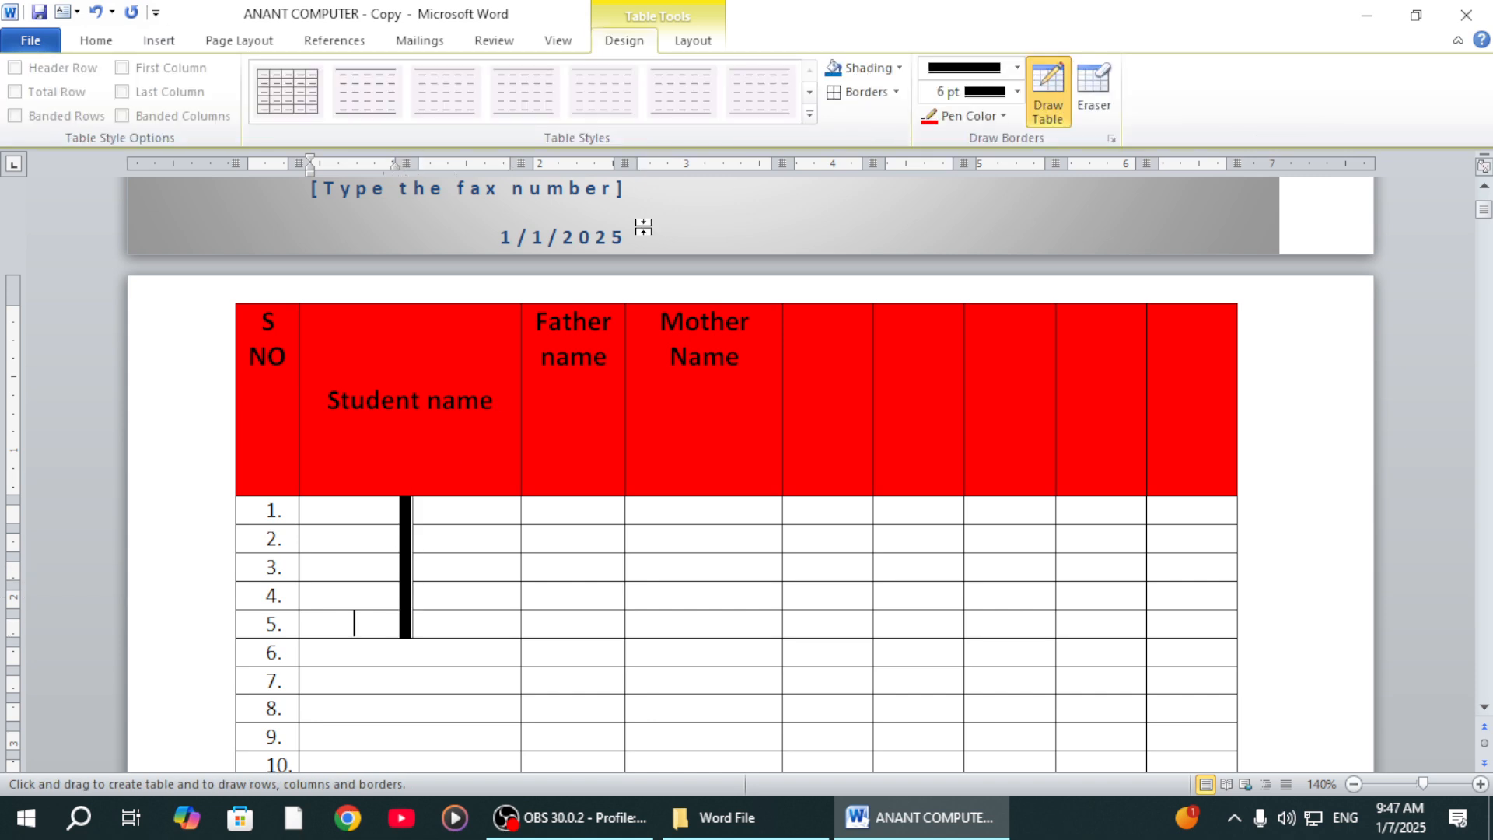
# Set the table pen to a black ½ pt single line and draw a vertical divider through rows 1 to 4 of the Father name column
pyautogui.click(1016, 68)
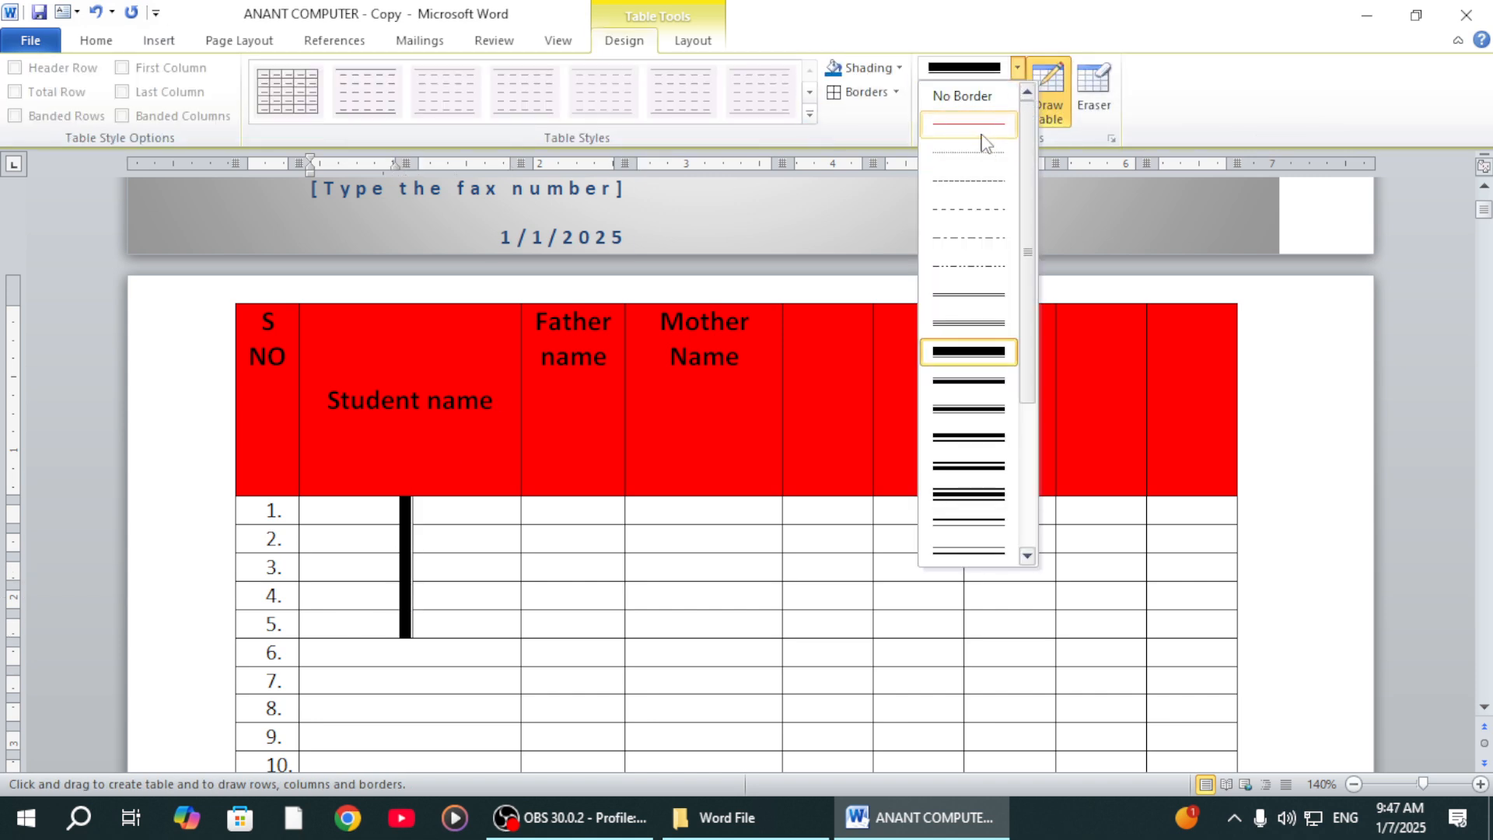
pyautogui.click(983, 129)
pyautogui.click(992, 117)
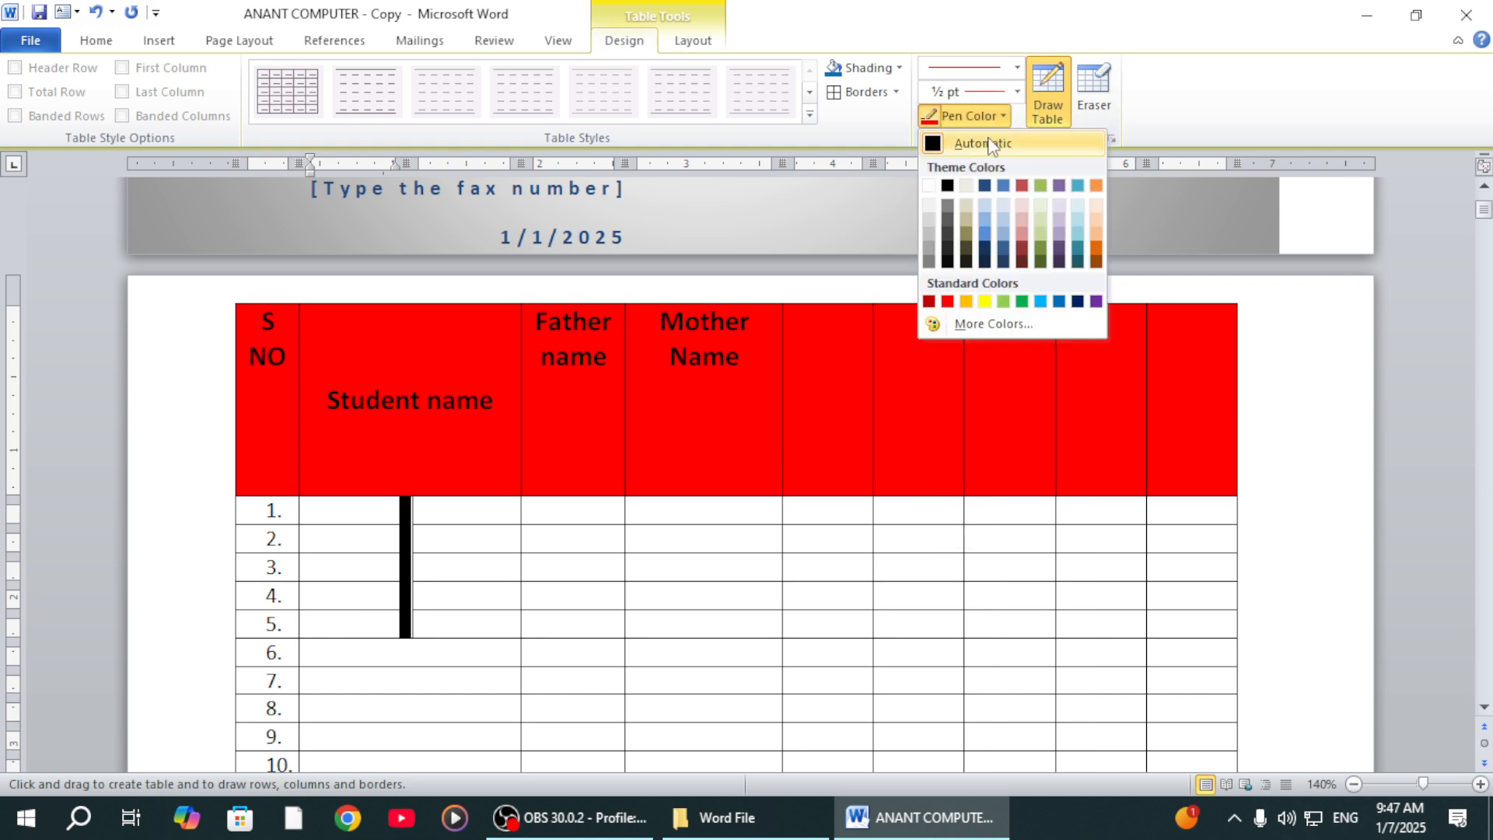
pyautogui.click(947, 185)
pyautogui.moveTo(573, 520); pyautogui.dragTo(567, 605)
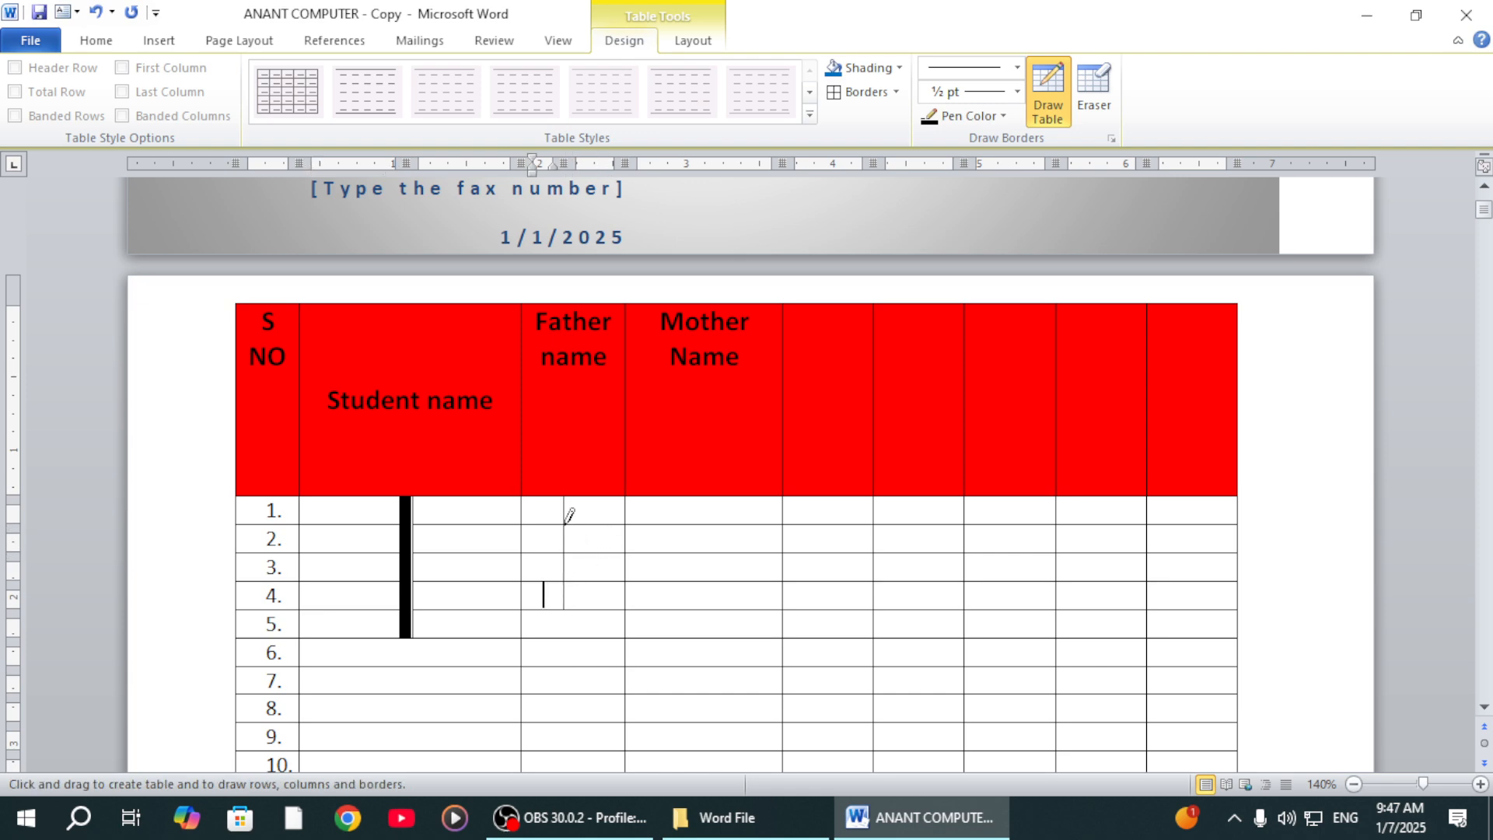
# Insert the picture DRP_8157 before the "Fdhfgdjh" line on the Resume page
pyautogui.click(156, 43)
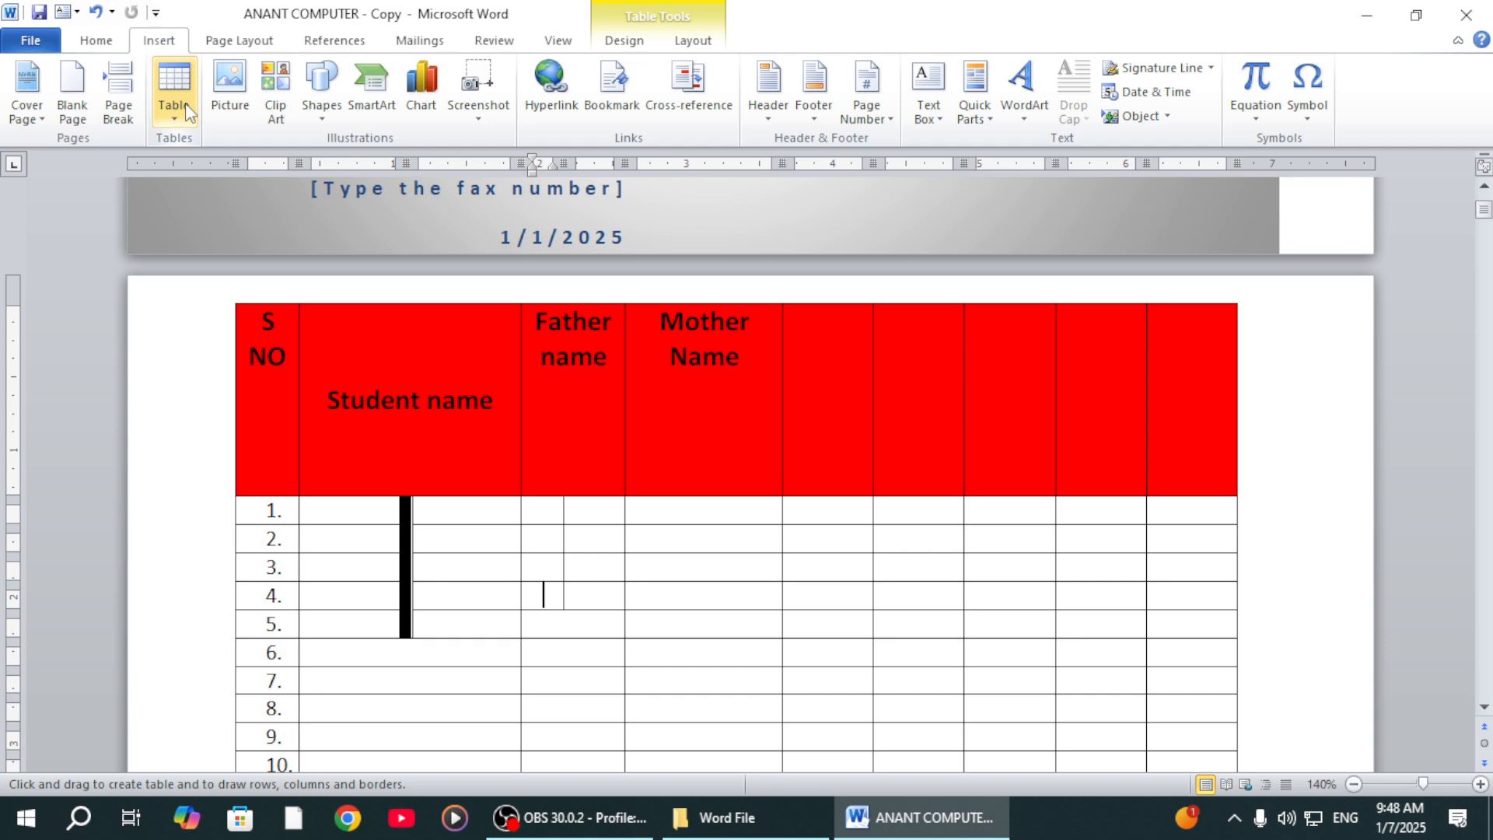
pyautogui.scroll(1, 185, 103)
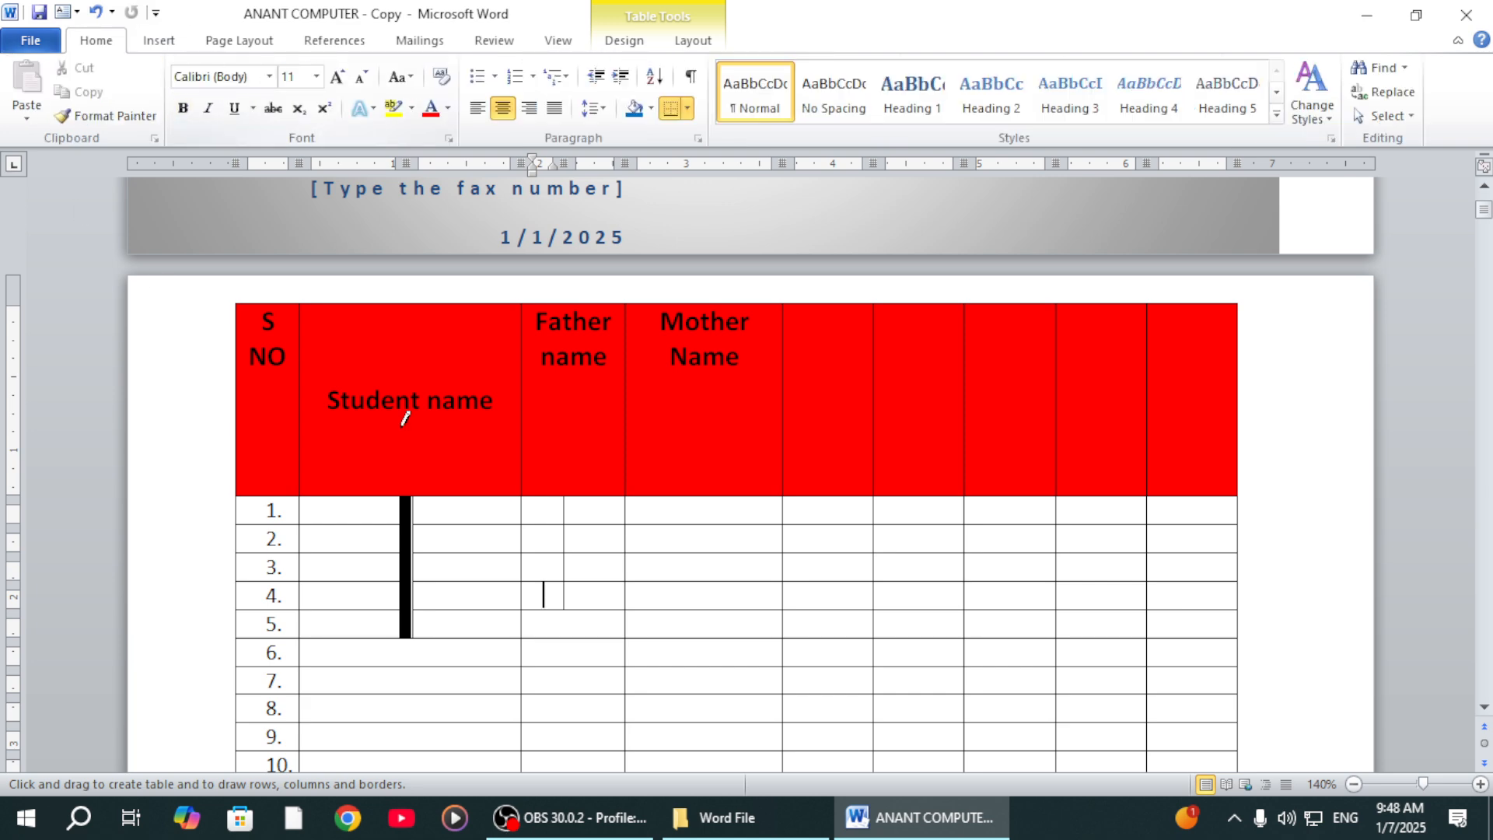
pyautogui.scroll(-10, 436, 474)
pyautogui.scroll(-15, 466, 544)
pyautogui.click(410, 523)
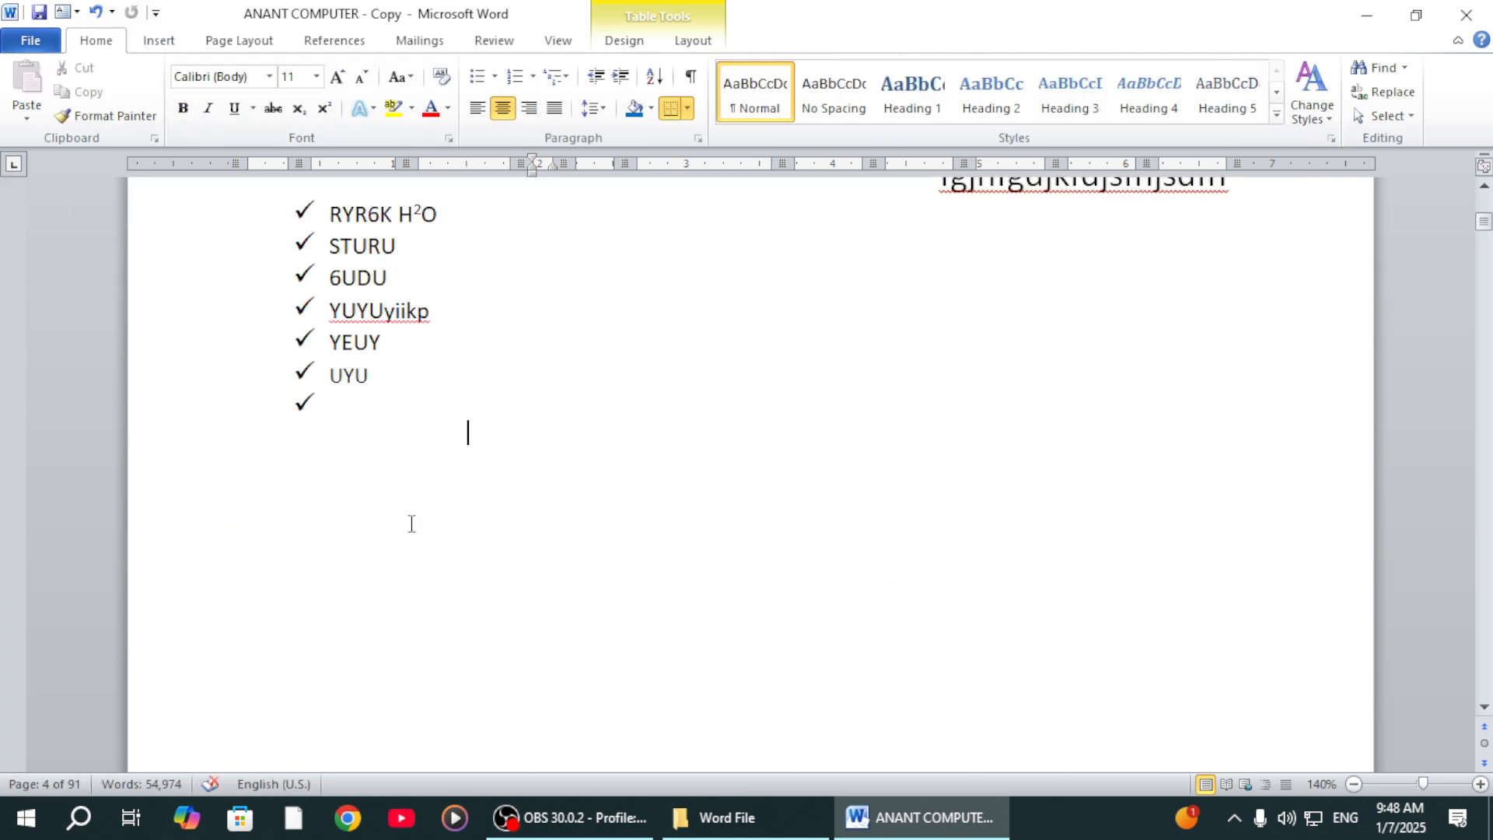
pyautogui.scroll(7, 410, 467)
pyautogui.scroll(-5, 410, 358)
pyautogui.scroll(4, 466, 523)
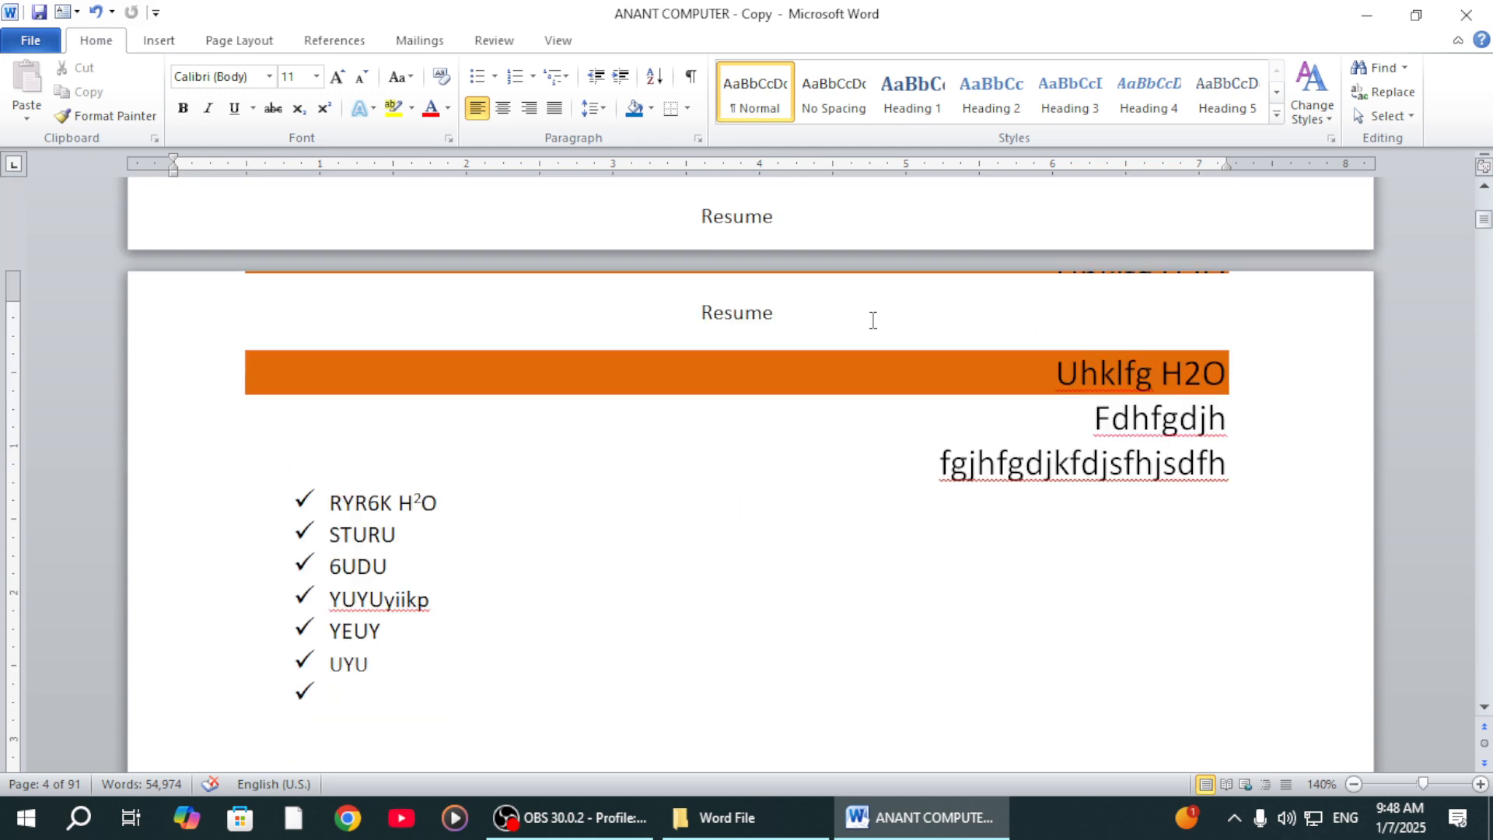
pyautogui.click(317, 501)
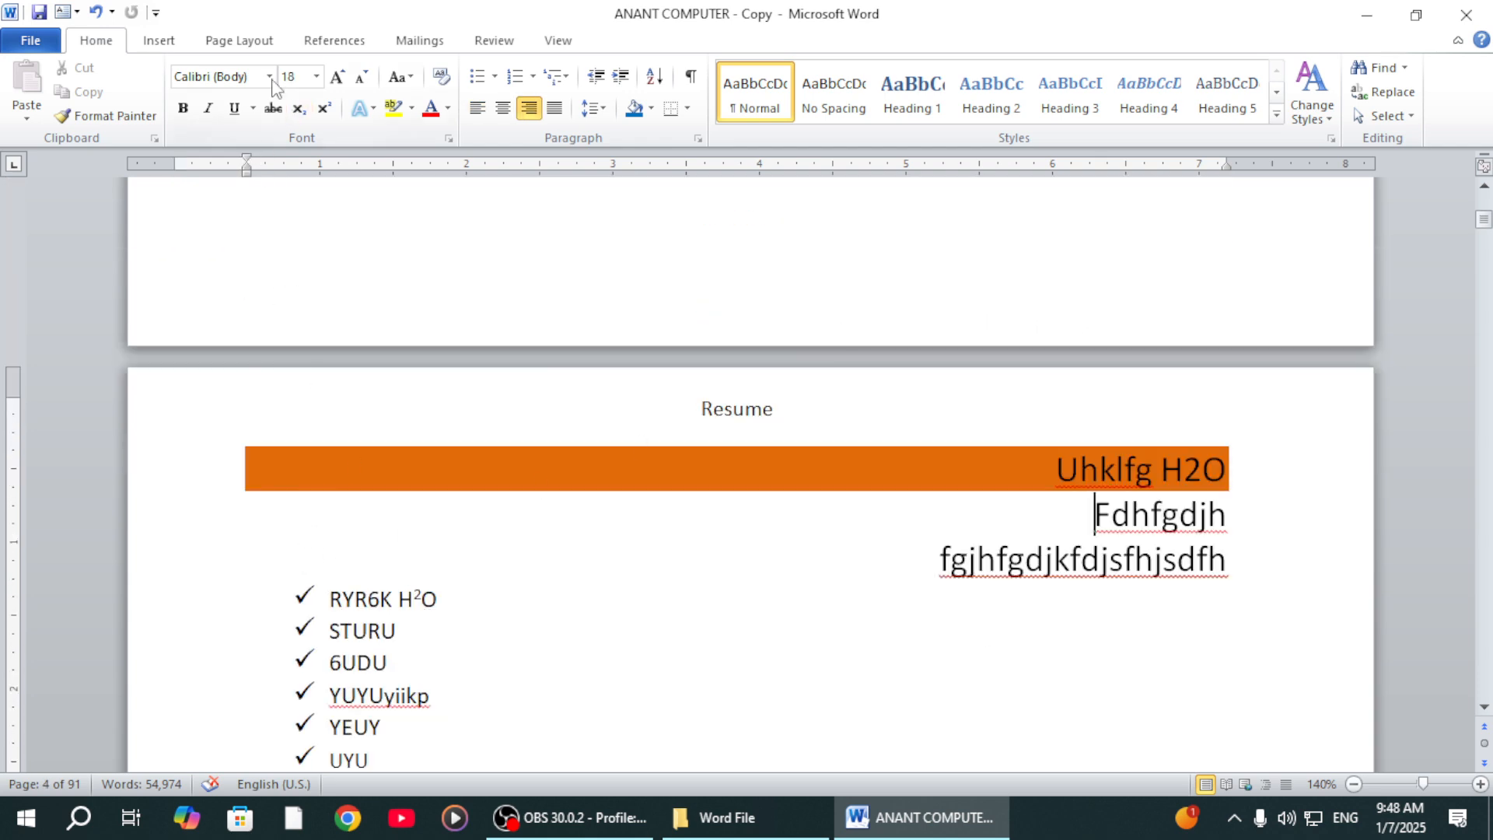
pyautogui.click(158, 40)
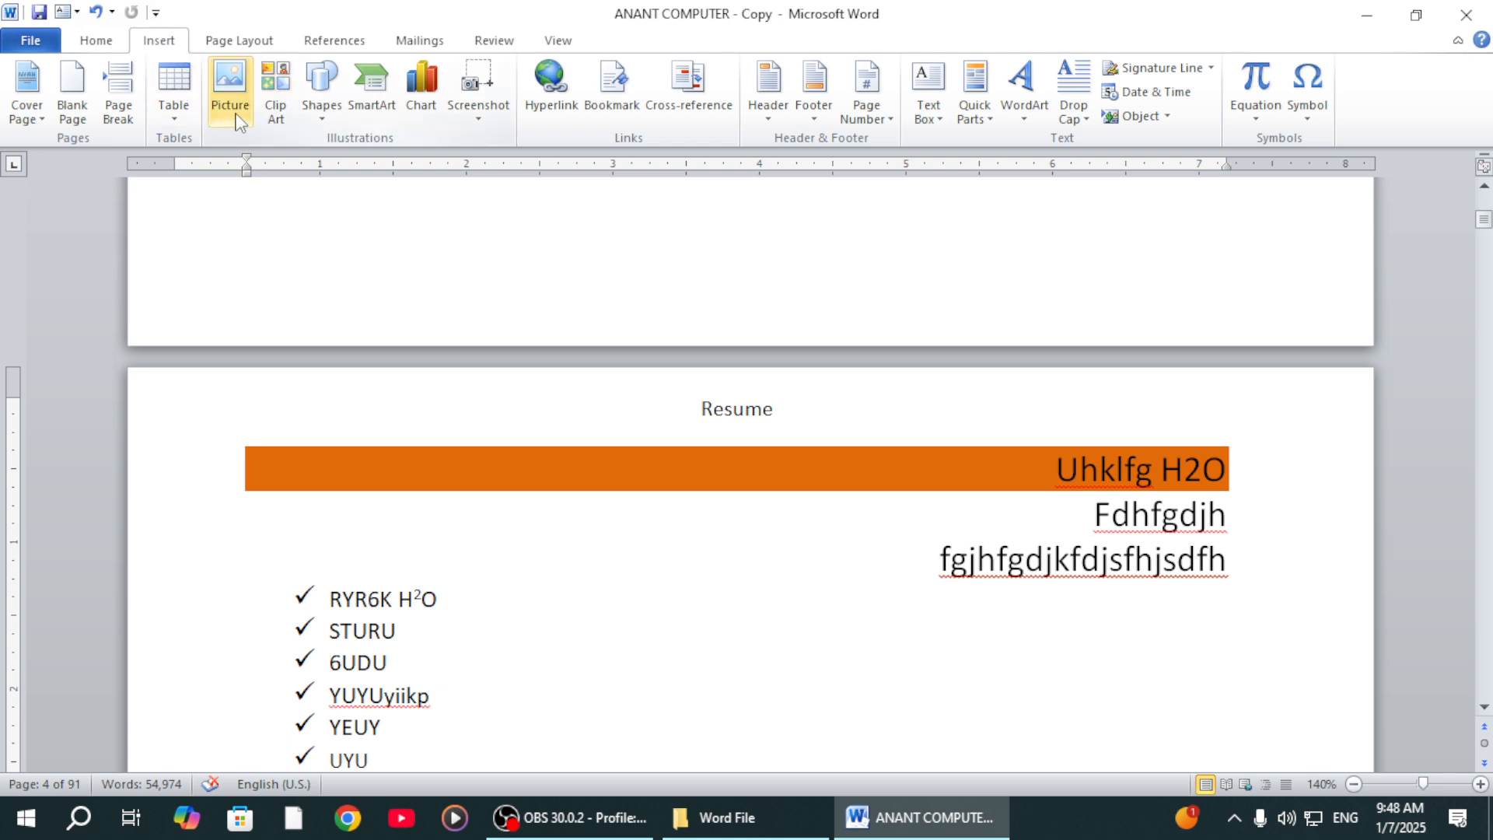
pyautogui.click(234, 81)
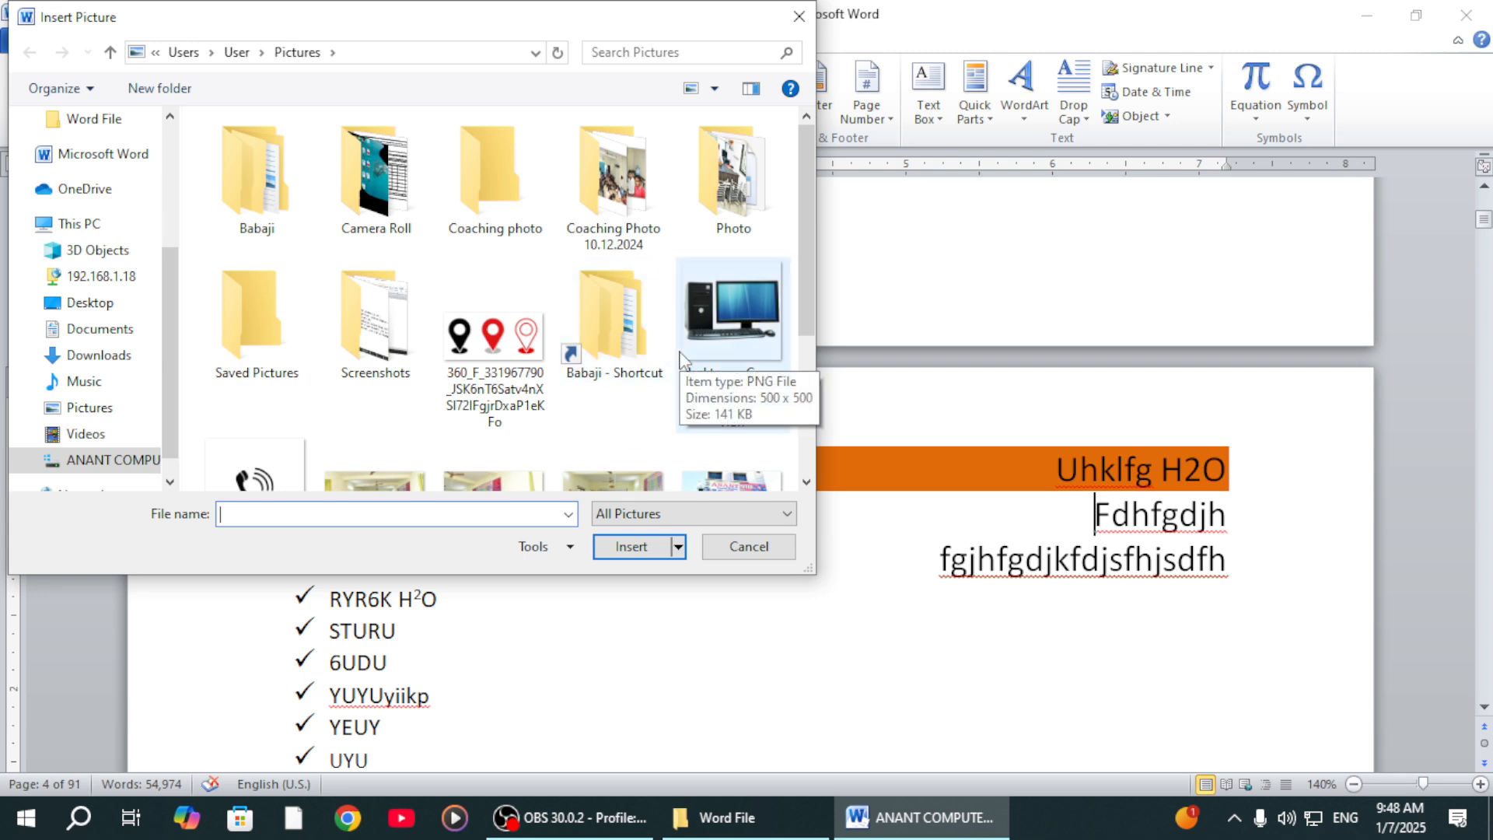
pyautogui.scroll(-1, 605, 326)
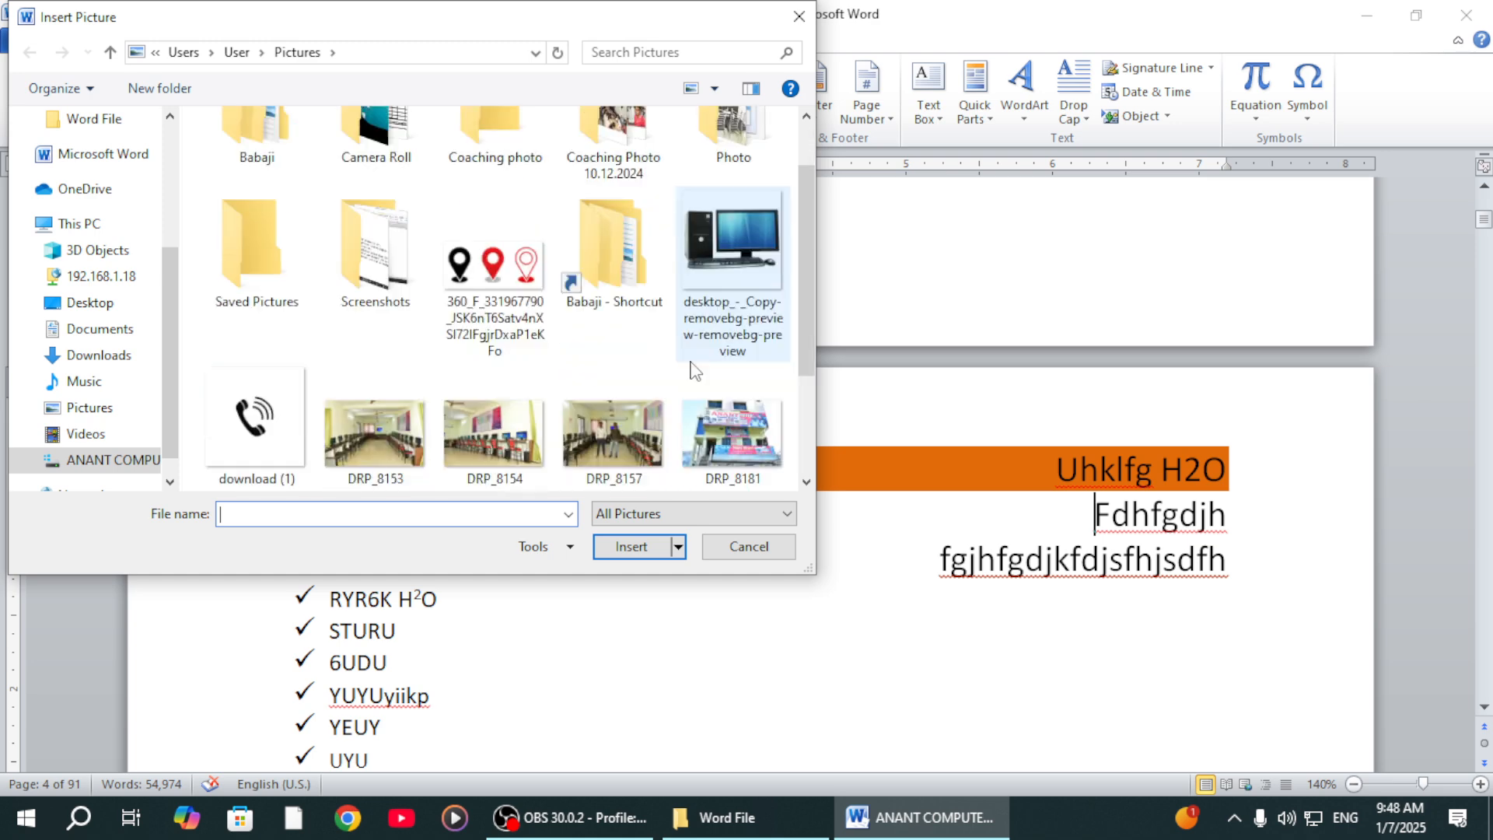
pyautogui.scroll(-2, 519, 399)
pyautogui.scroll(1, 506, 334)
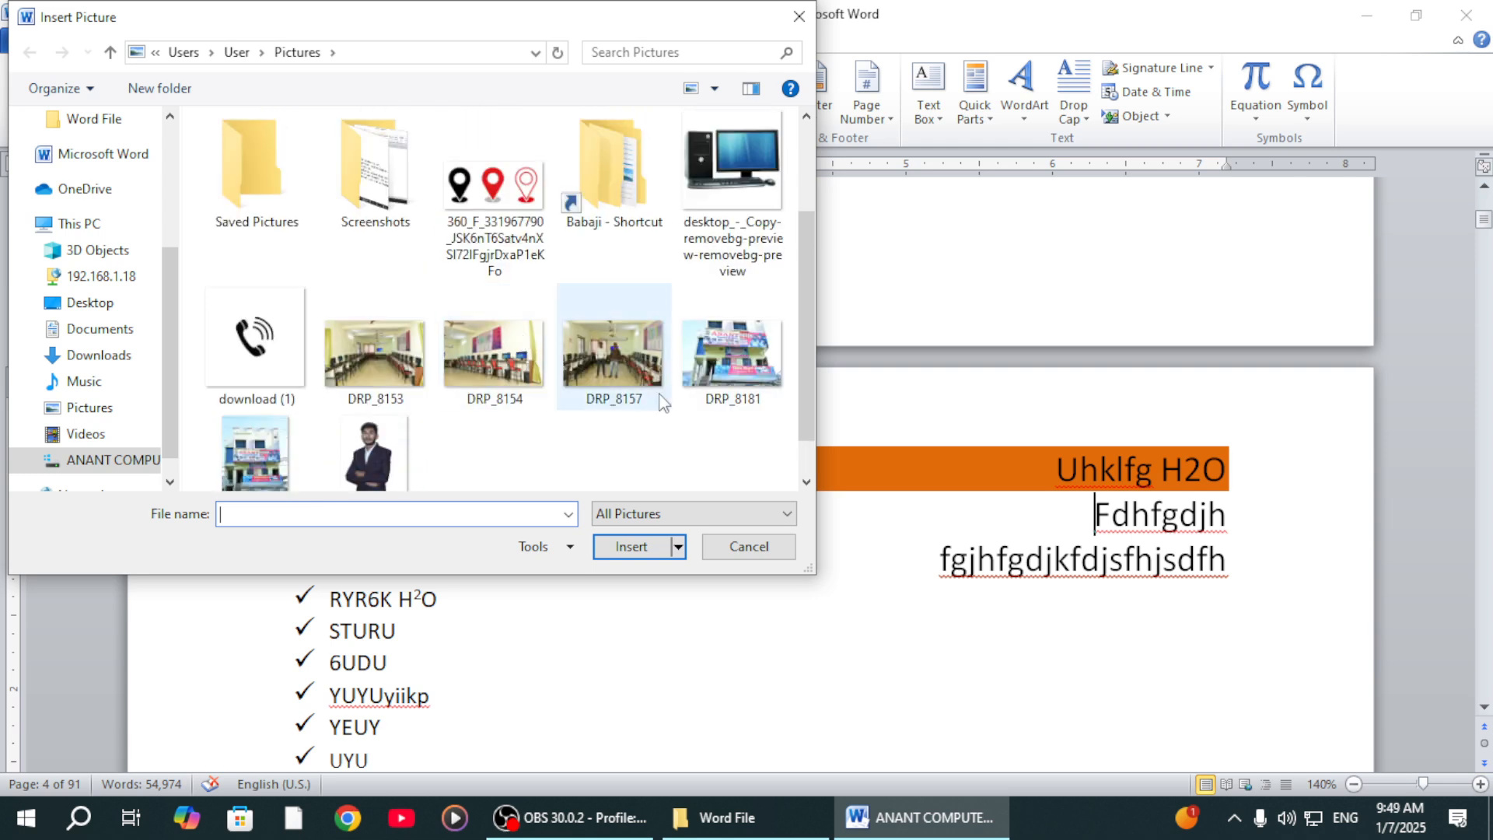
pyautogui.click(638, 357)
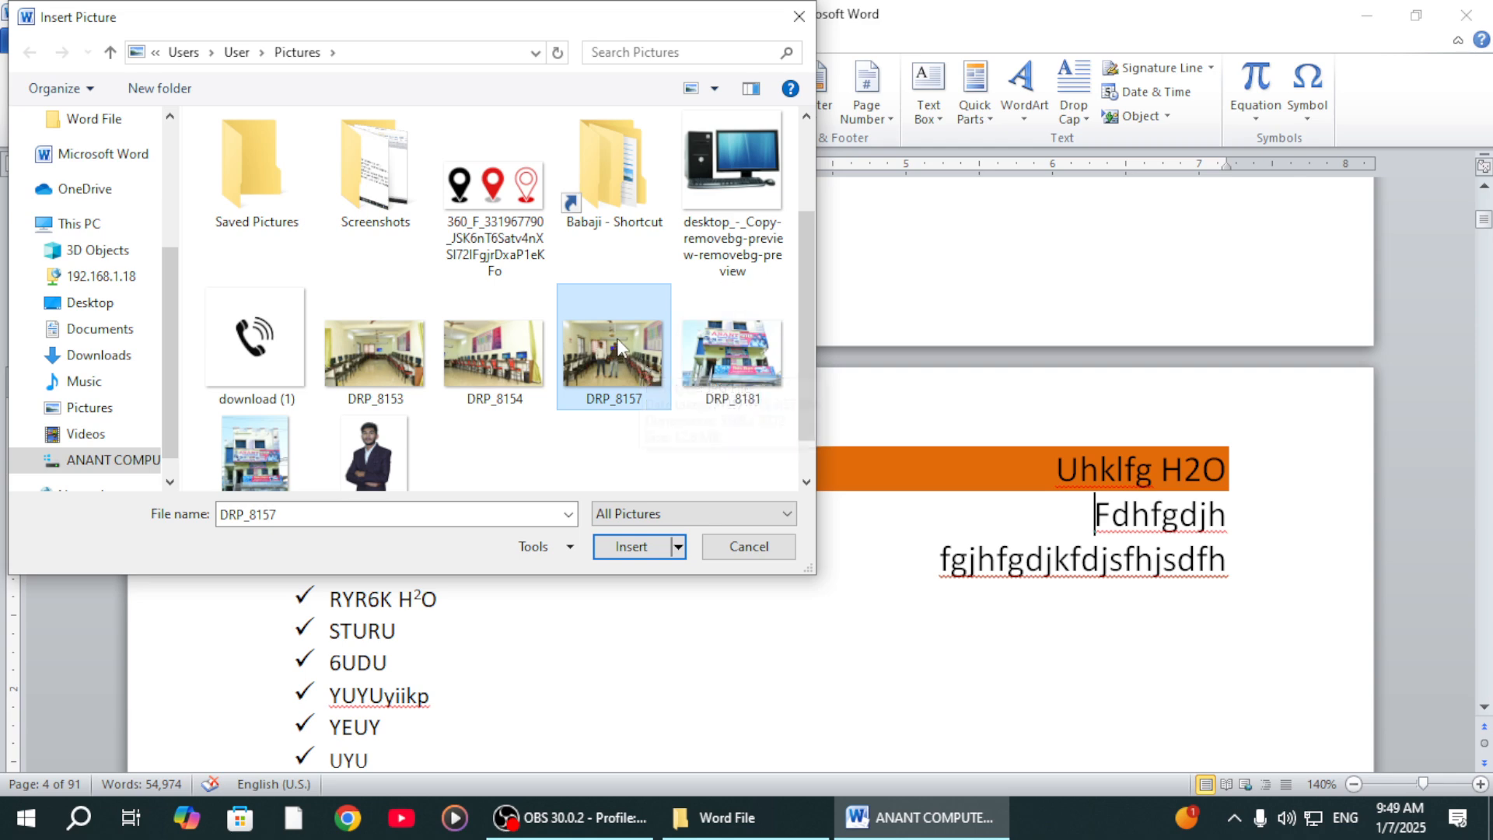
pyautogui.click(634, 547)
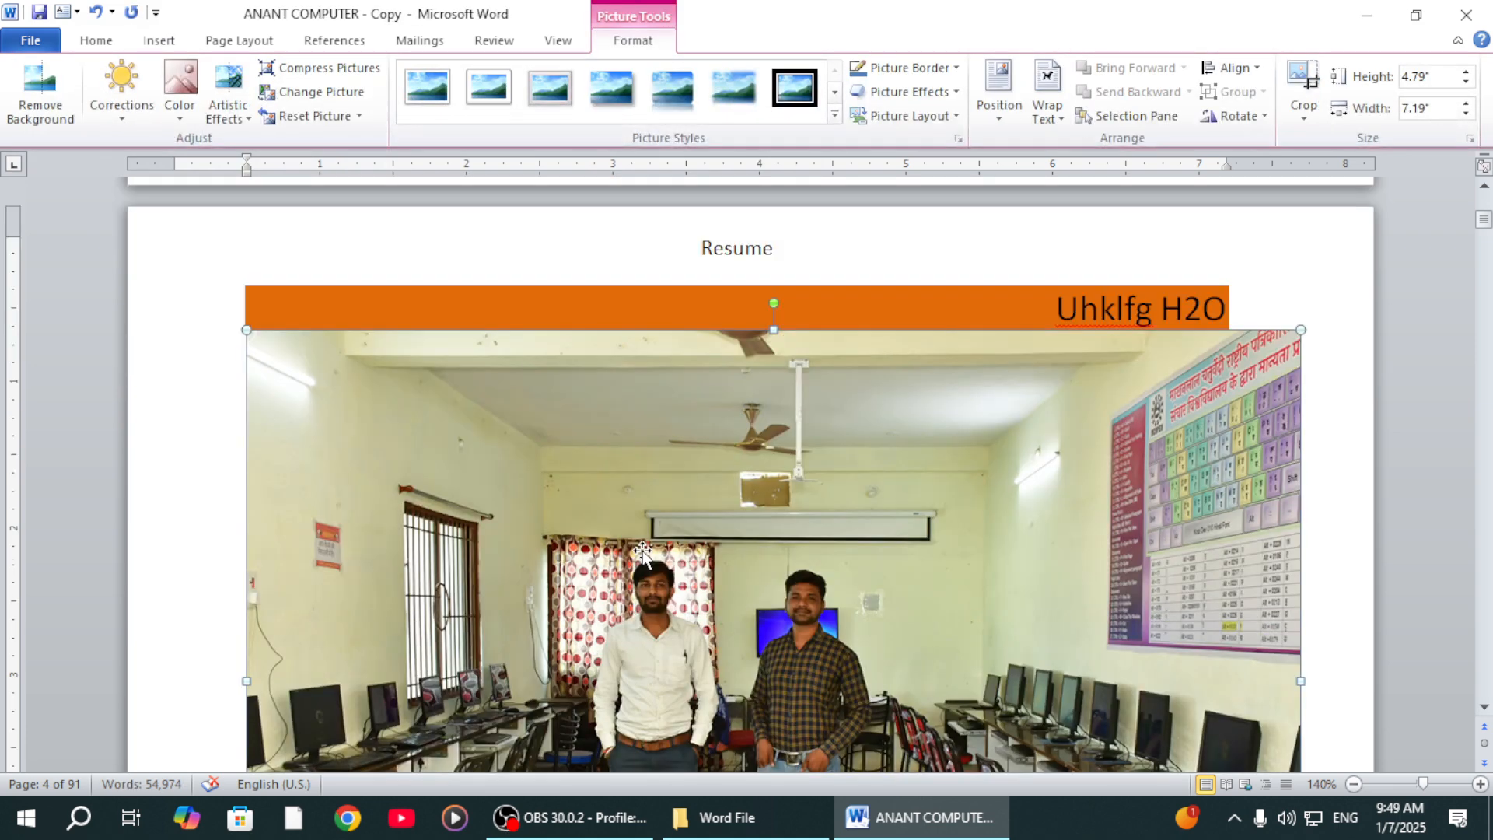
# Shrink the picture proportionally to about 4.6" high and 6.9" wide
pyautogui.scroll(-5, 688, 462)
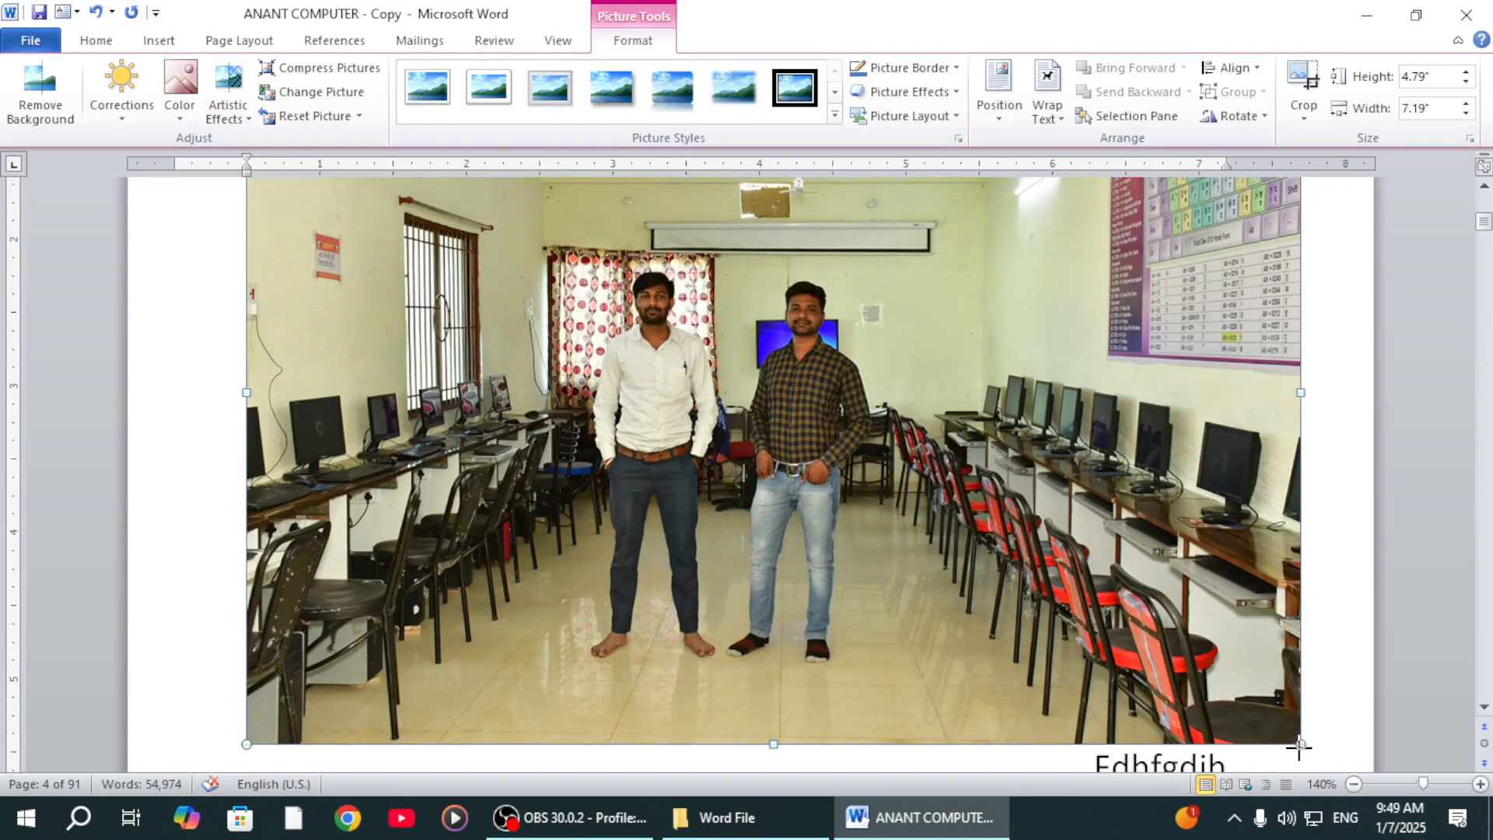
pyautogui.moveTo(1287, 746); pyautogui.dragTo(1249, 715)
pyautogui.scroll(-2, 763, 573)
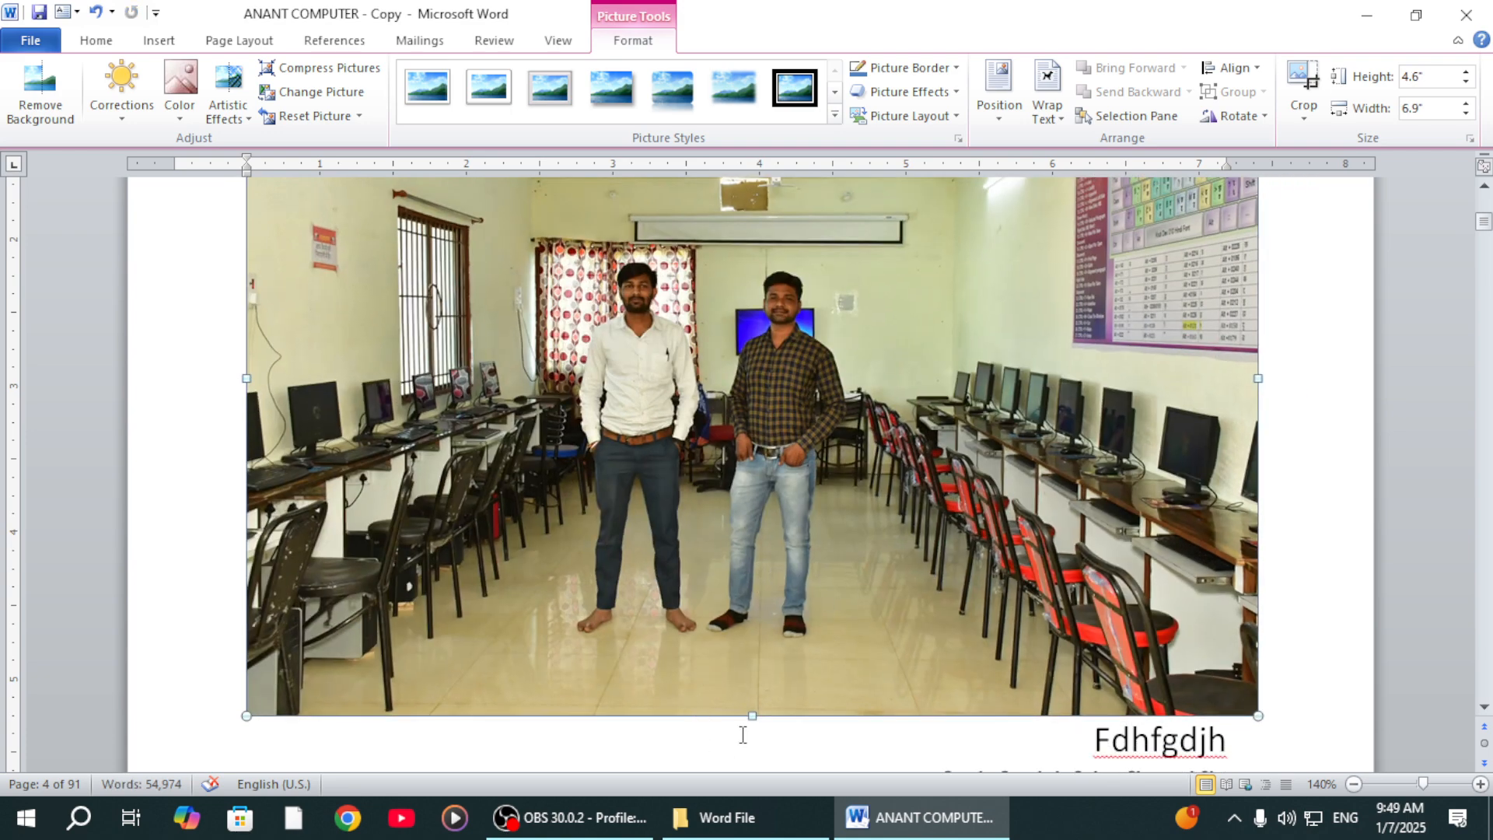
pyautogui.scroll(2, 763, 685)
# Compress only the picture's height to about 3" and undo that change
pyautogui.moveTo(755, 715); pyautogui.dragTo(753, 483)
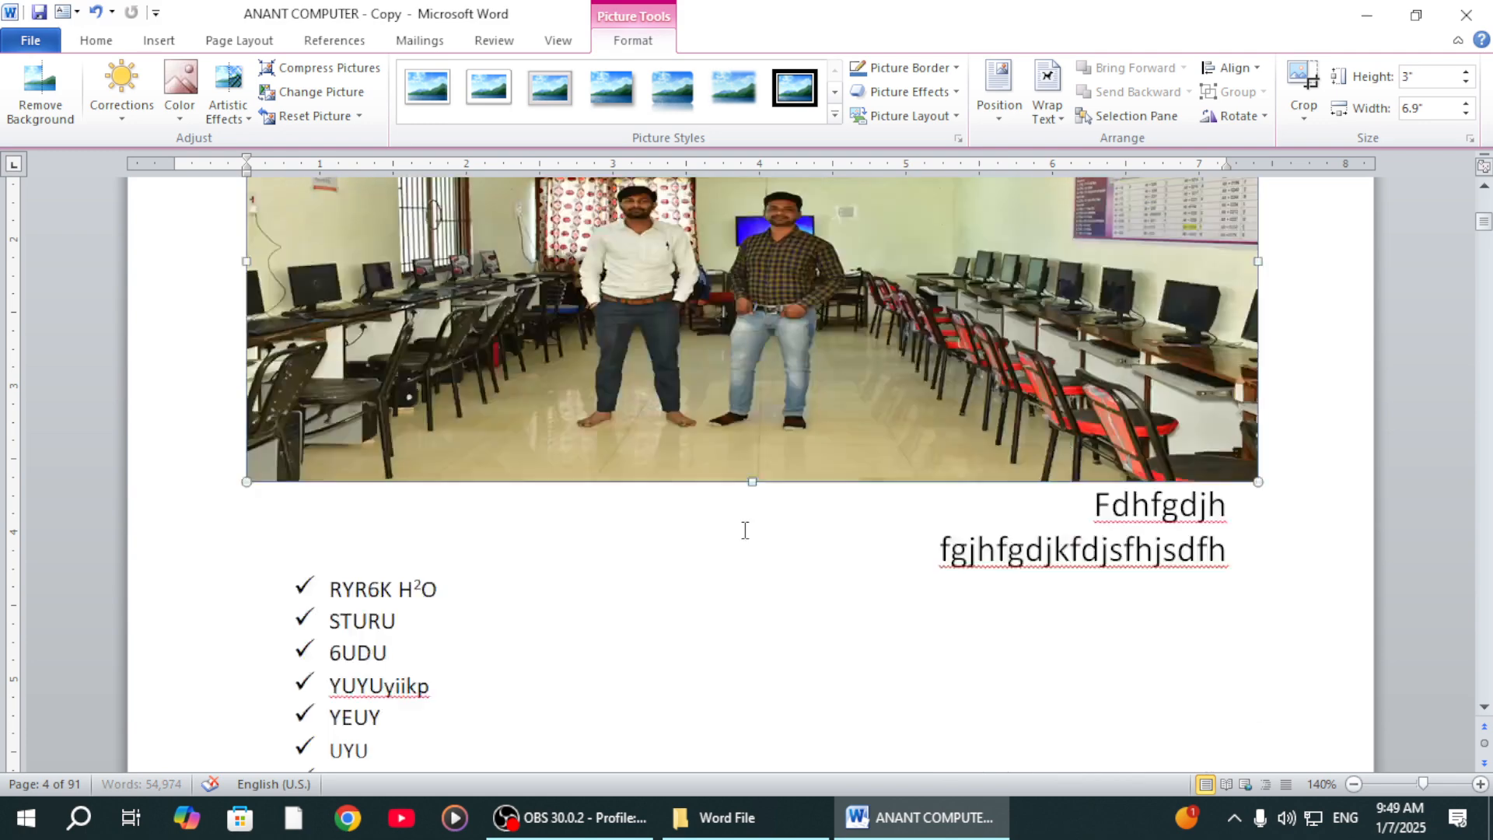
pyautogui.scroll(4, 732, 579)
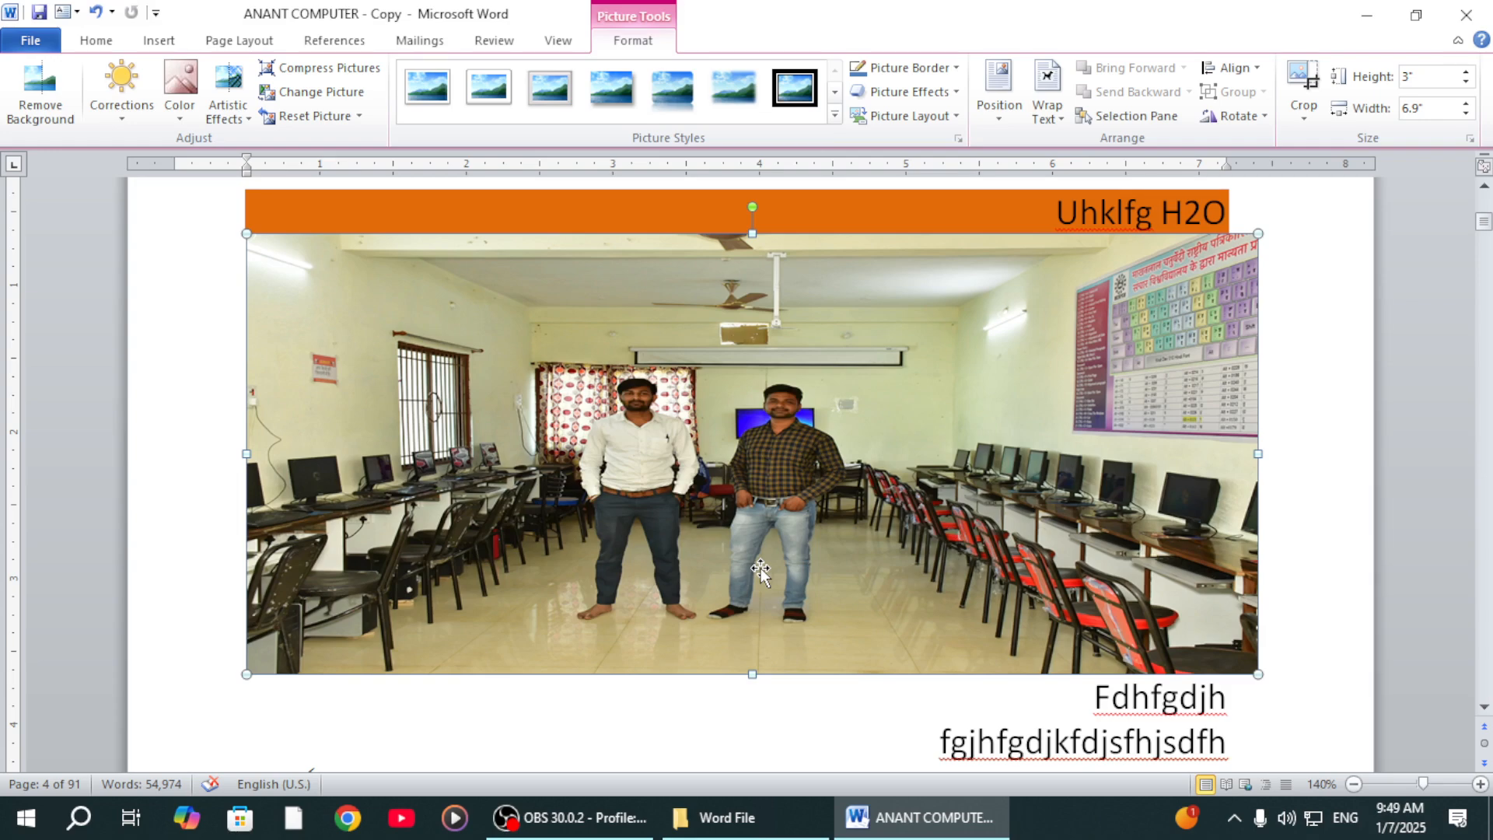
pyautogui.hotkey('ctrl', 'z')
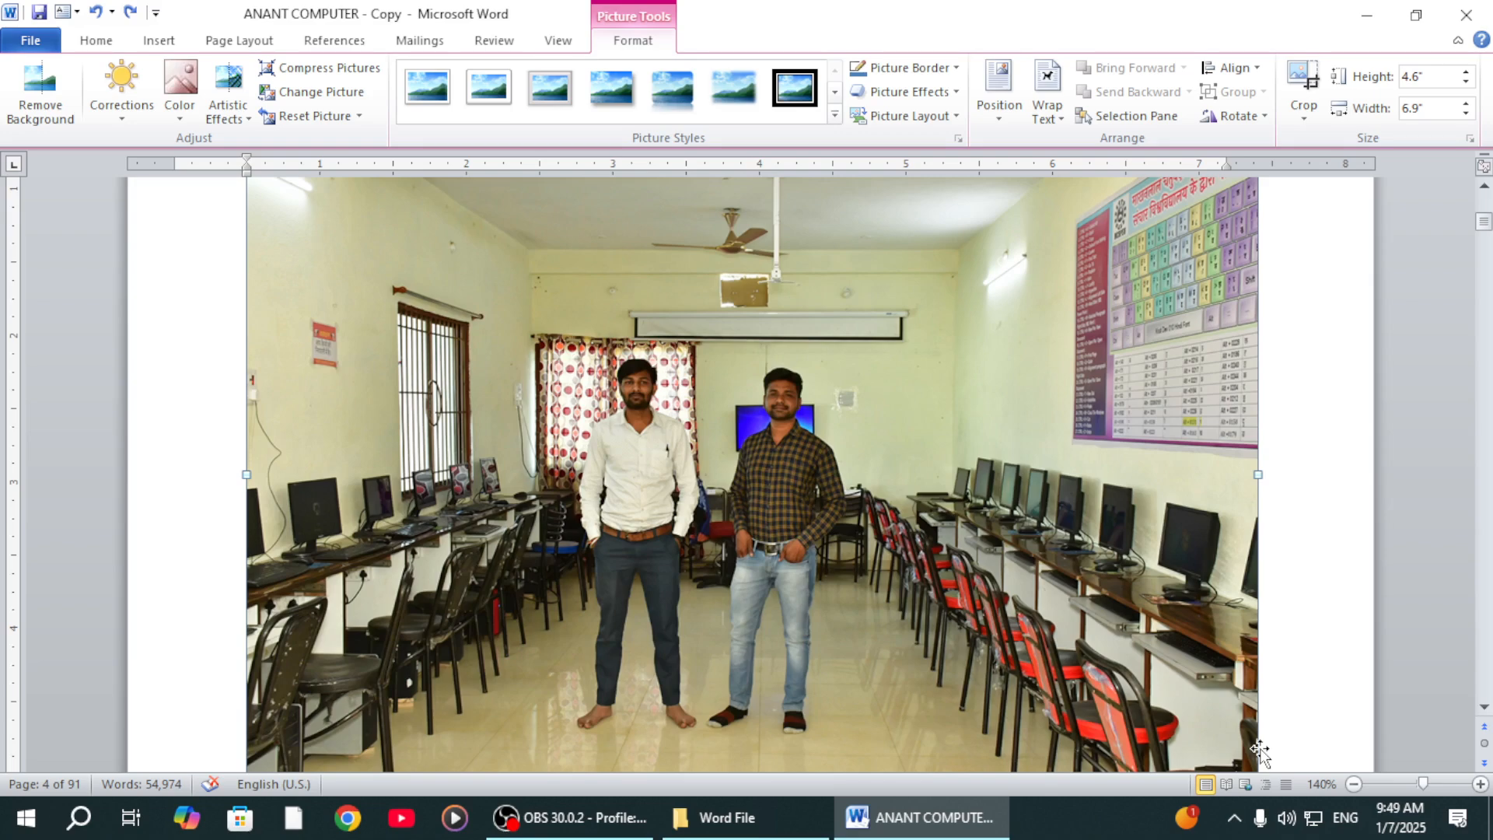
# Scale the picture down proportionally to about 2.55" high and 3.83" wide
pyautogui.scroll(-3, 1233, 708)
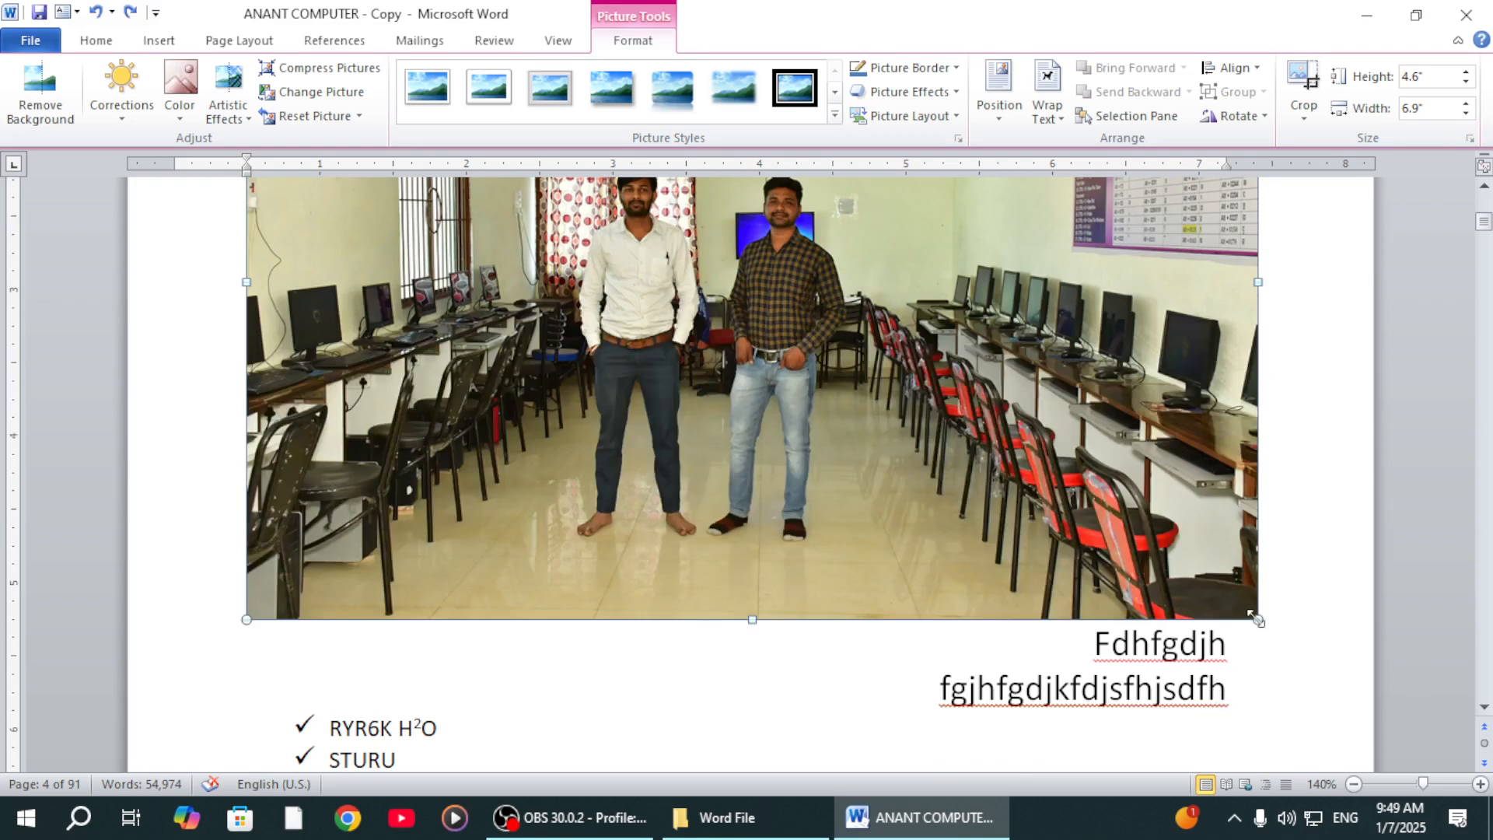
pyautogui.moveTo(1124, 532); pyautogui.dragTo(675, 529)
pyautogui.scroll(5, 809, 525)
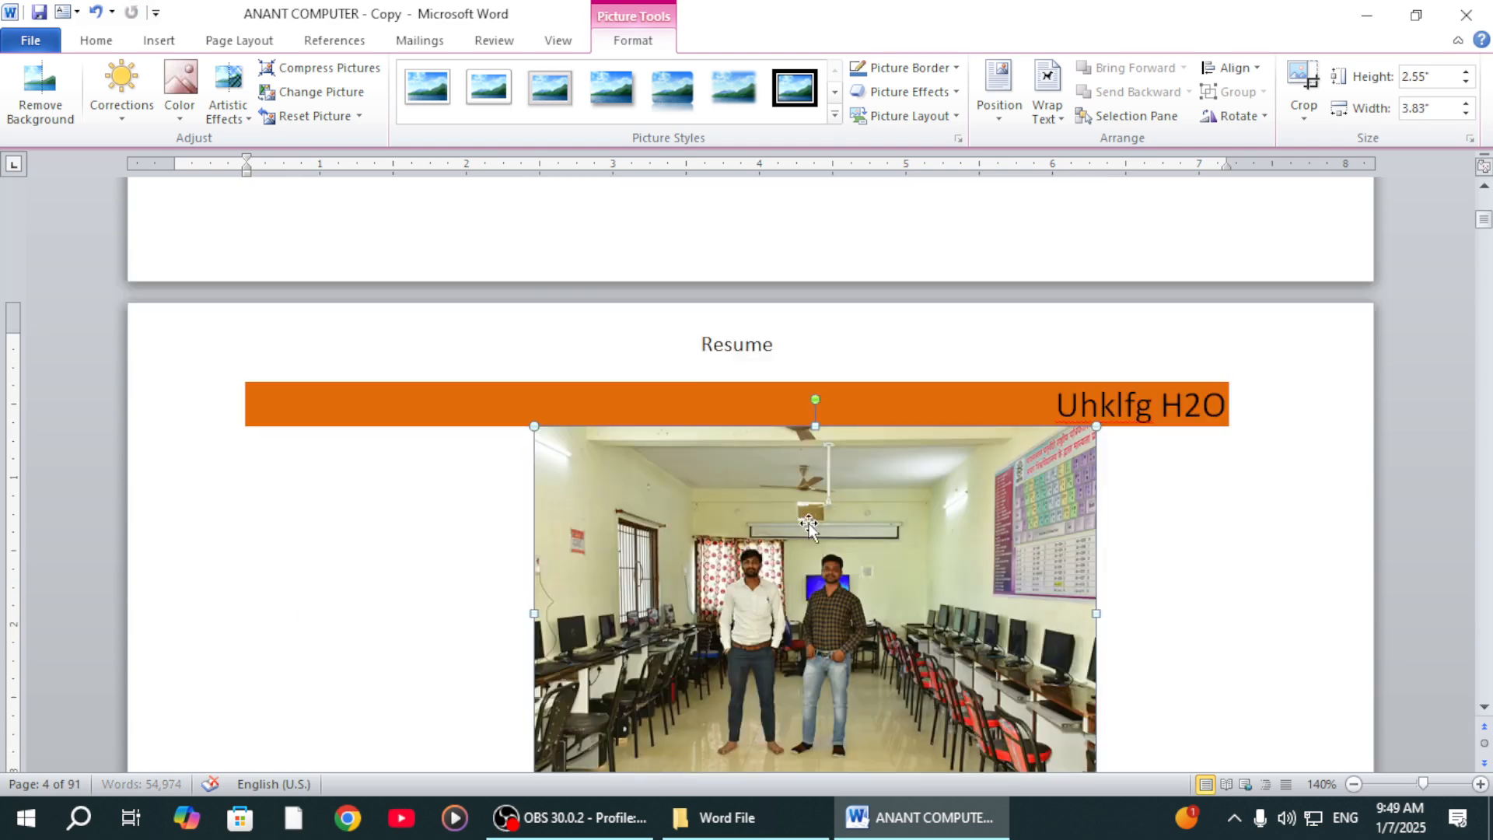